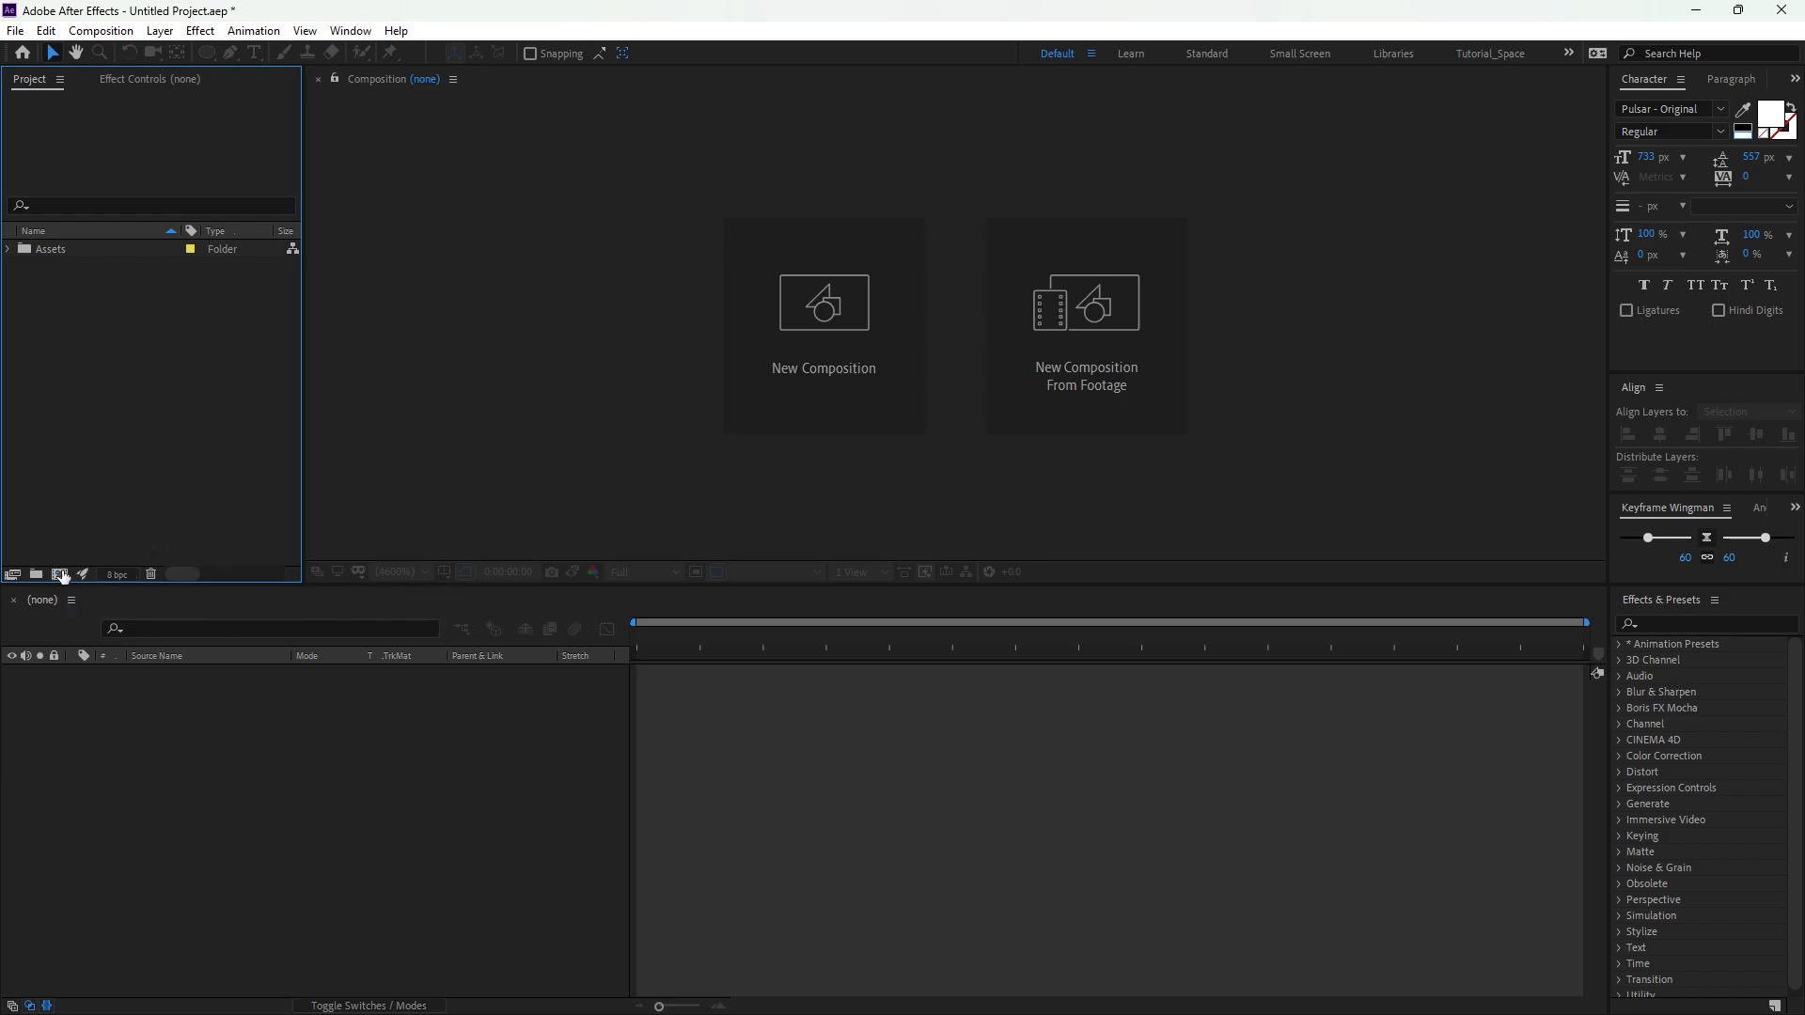
Create a composition named Main at 1920 x 1080 px, 30 fps, with a duration of 7 seconds.
{"action": "left_click", "coordinate": [59, 574]}
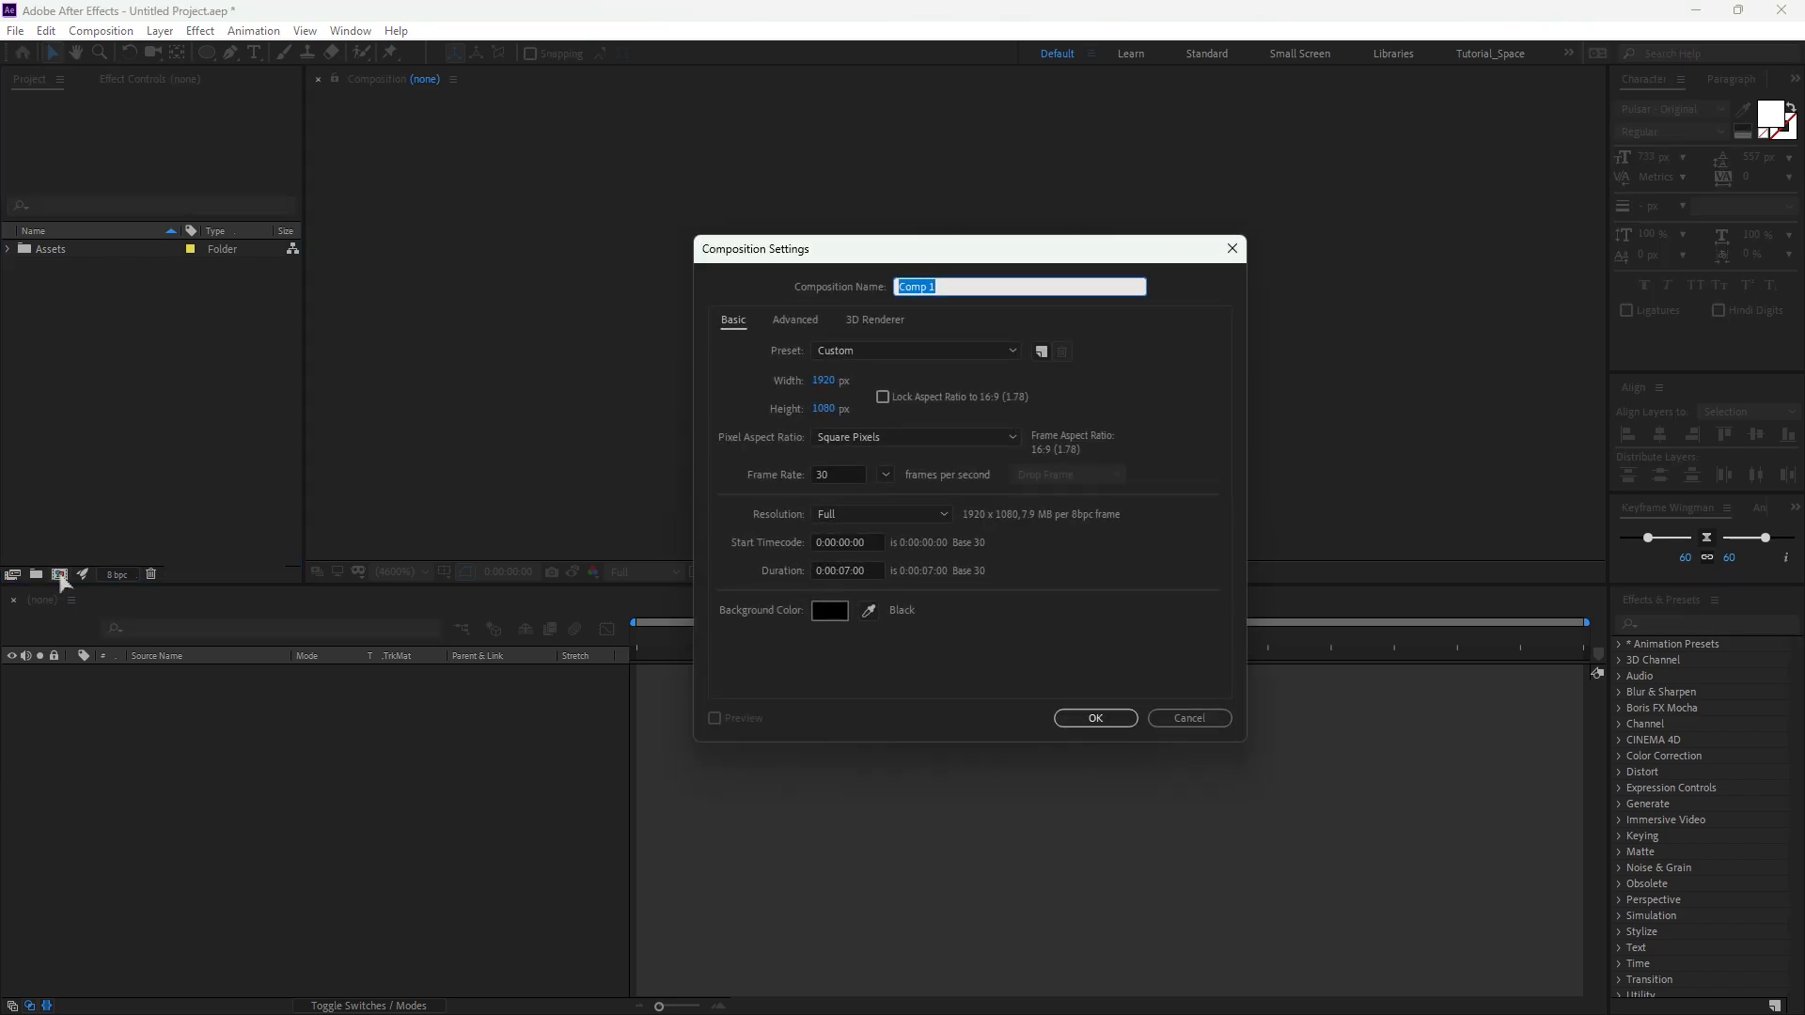
{"action": "key", "text": "Caps_Lock"}
{"action": "key", "text": "Caps_Lock"}
{"action": "type", "text": "Main"}
{"action": "left_click", "coordinate": [824, 380]}
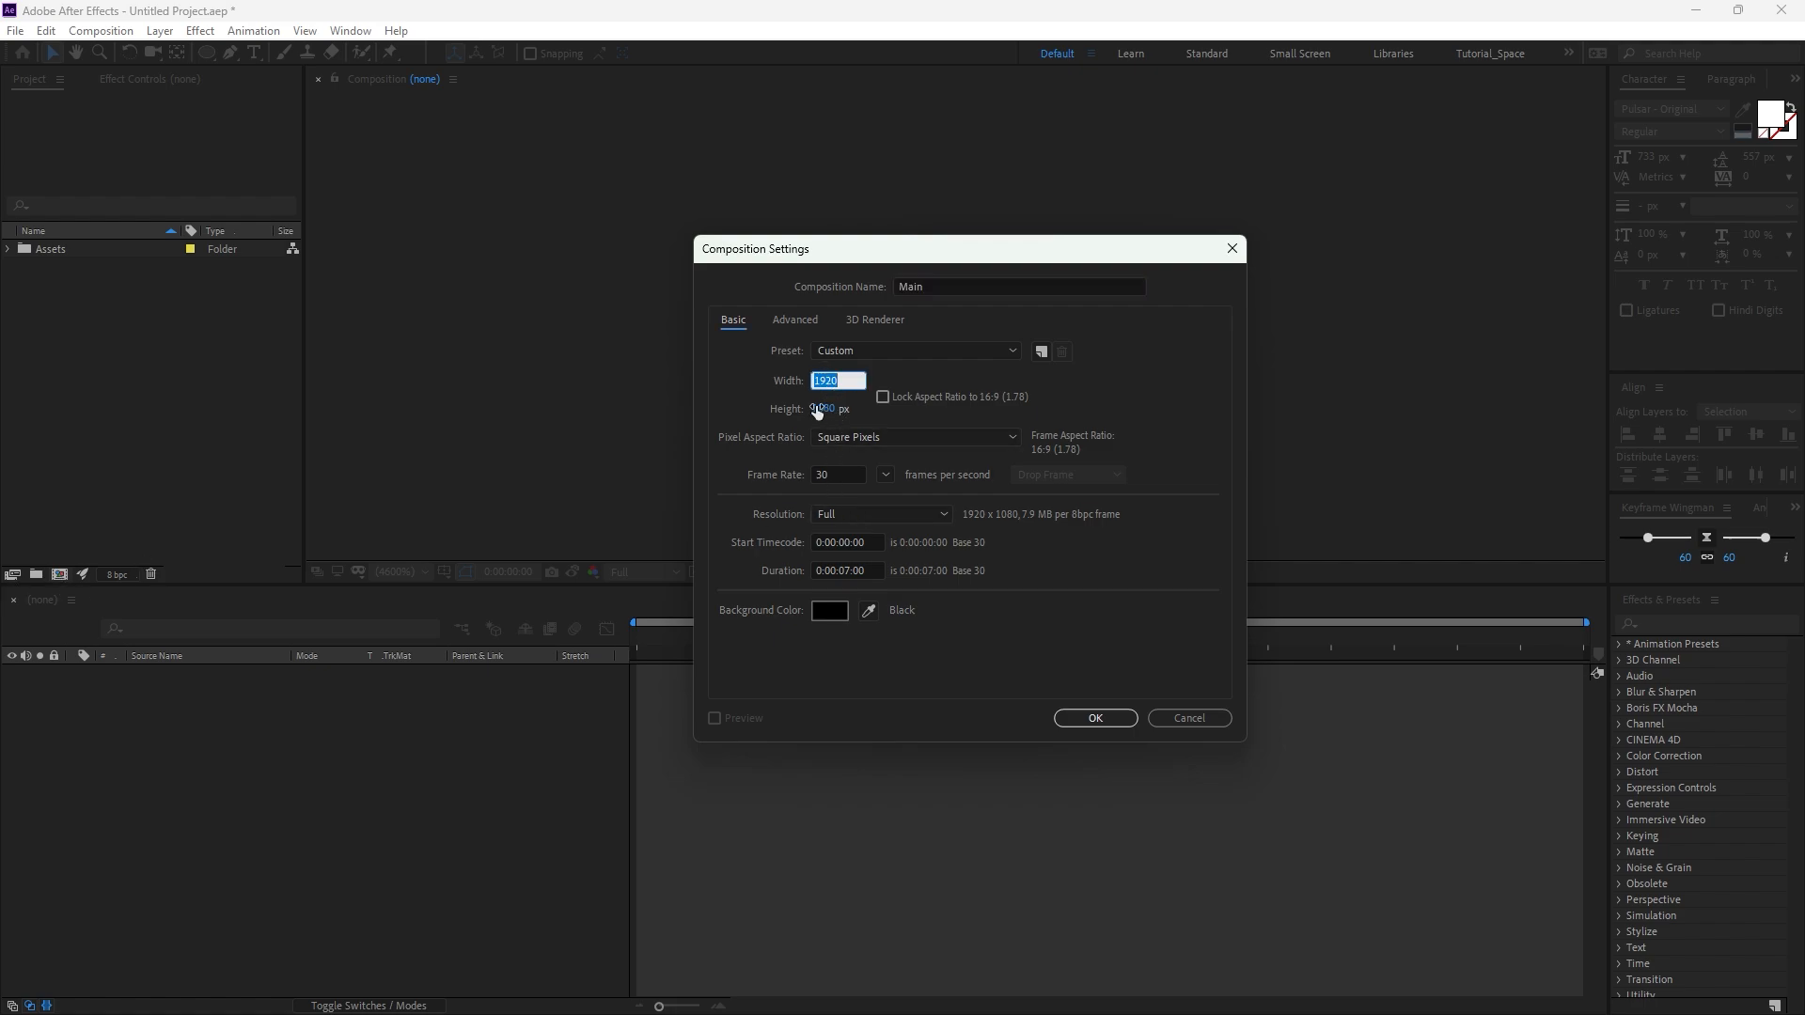
{"action": "left_click", "coordinate": [822, 408]}
{"action": "key", "text": "Tab"}
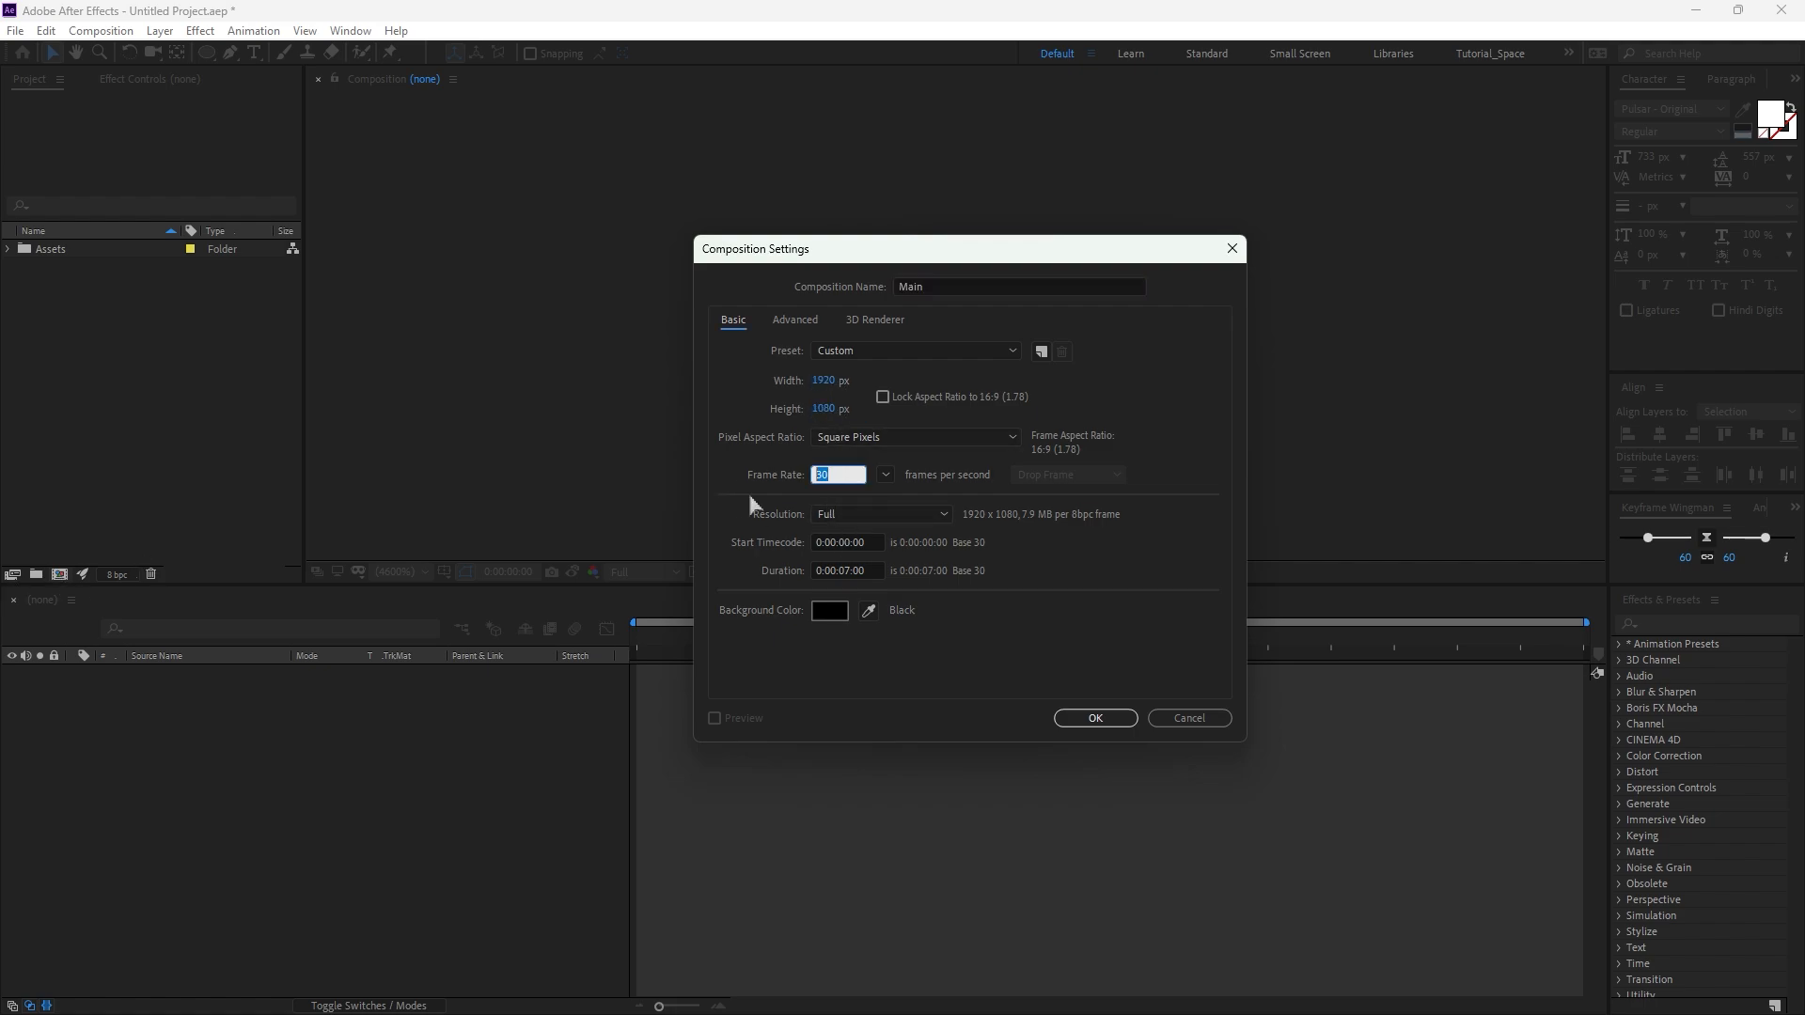
{"action": "left_click", "coordinate": [851, 571]}
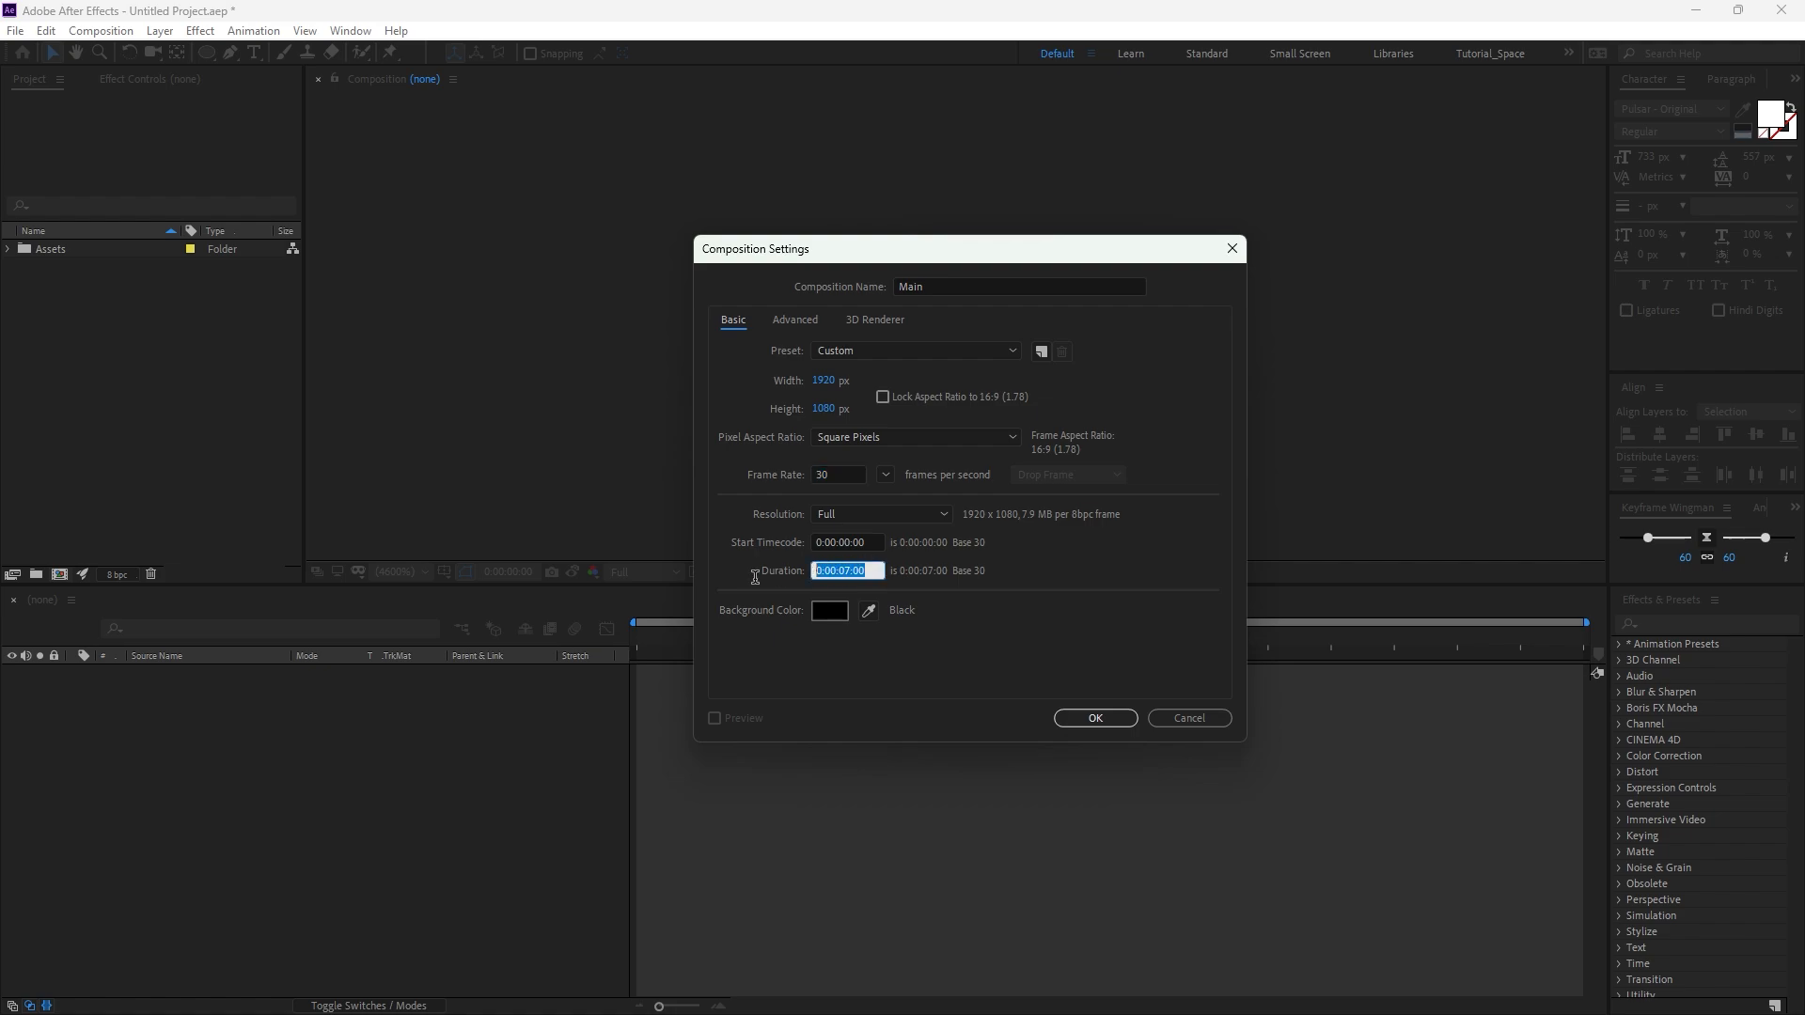
{"action": "left_click", "coordinate": [1102, 721]}
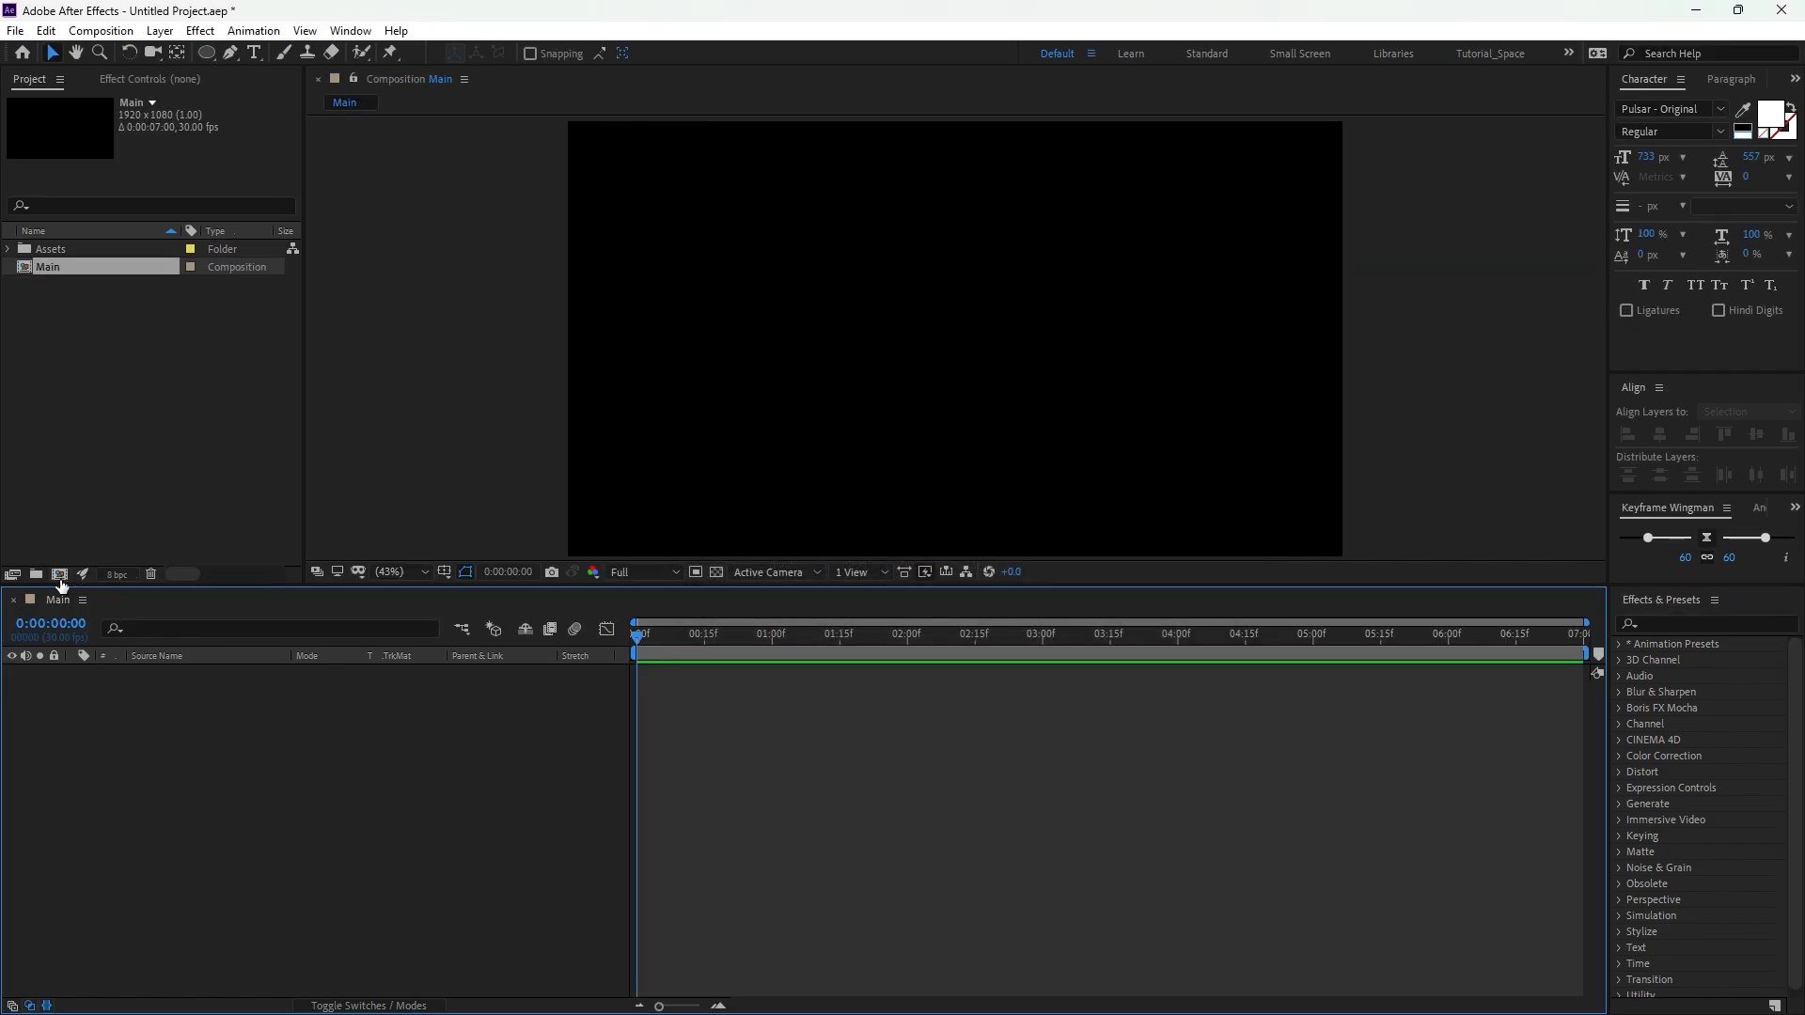
Create a second composition named Particles at 1920 x 1080 px, 30 fps, lasting 7 seconds.
{"action": "left_click", "coordinate": [60, 575]}
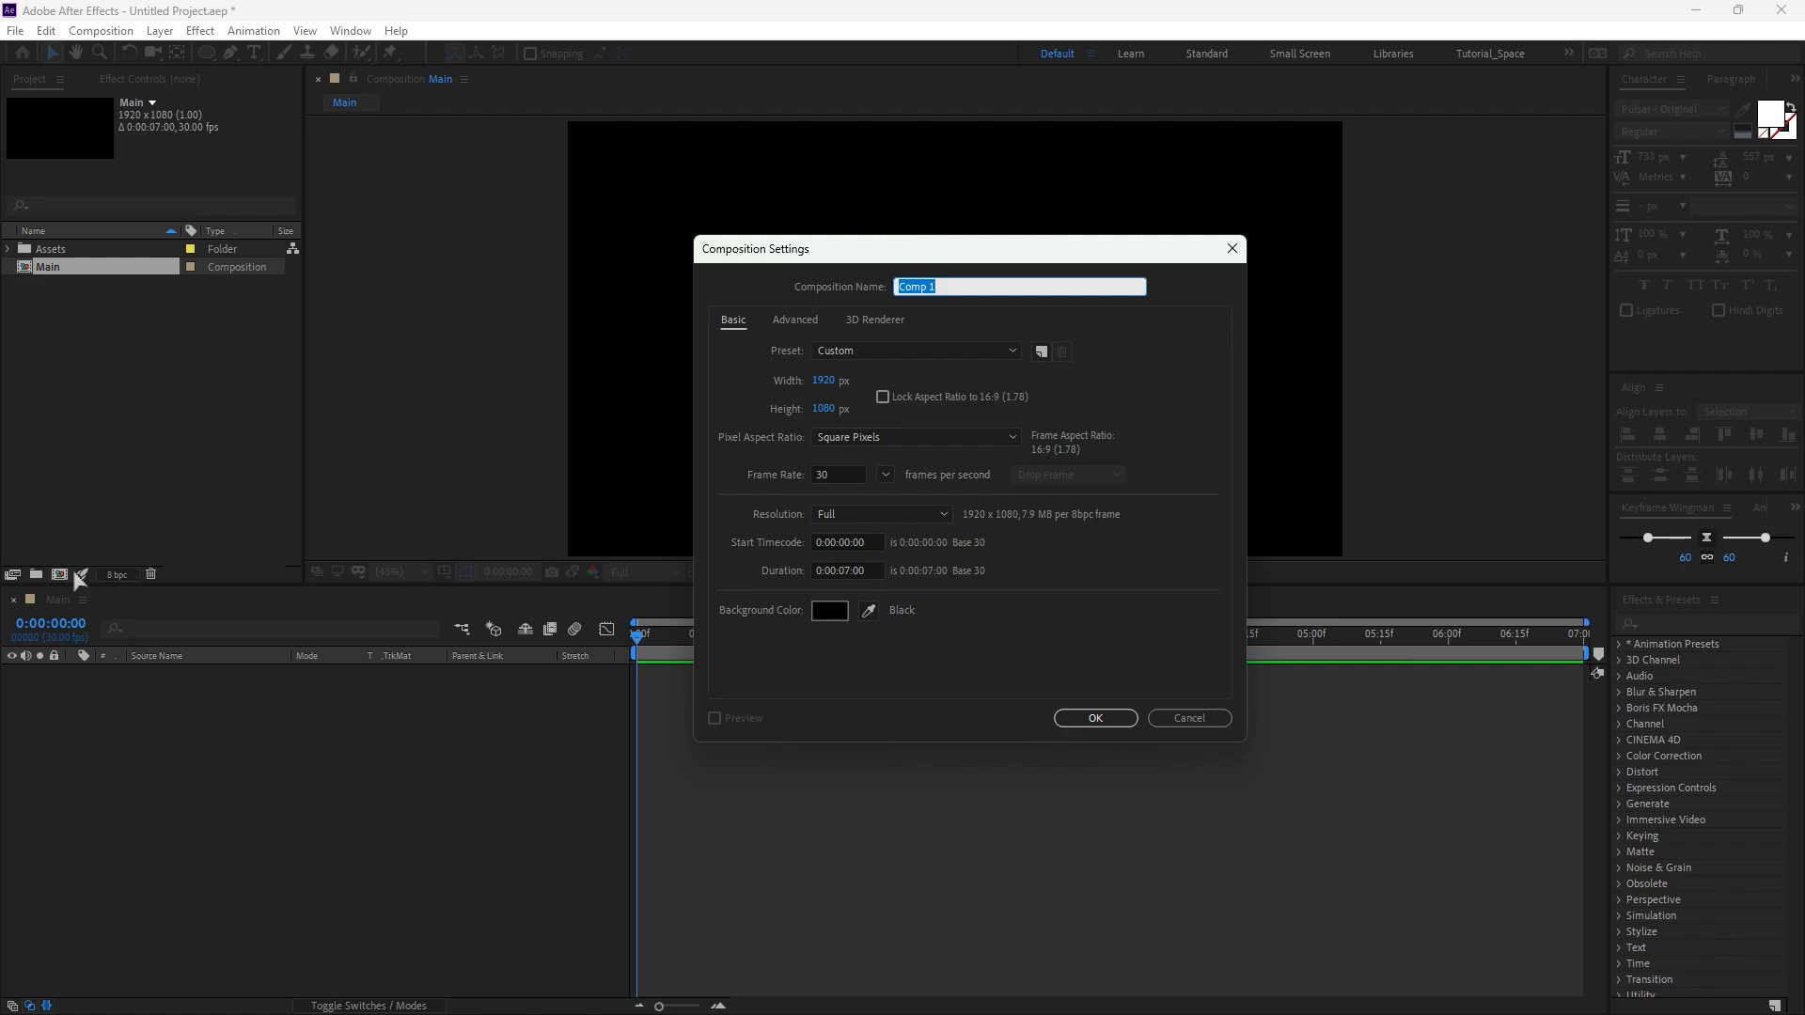
{"action": "key", "text": "Caps_Lock"}
{"action": "type", "text": "P"}
{"action": "key", "text": "Caps_Lock"}
{"action": "type", "text": "ar"}
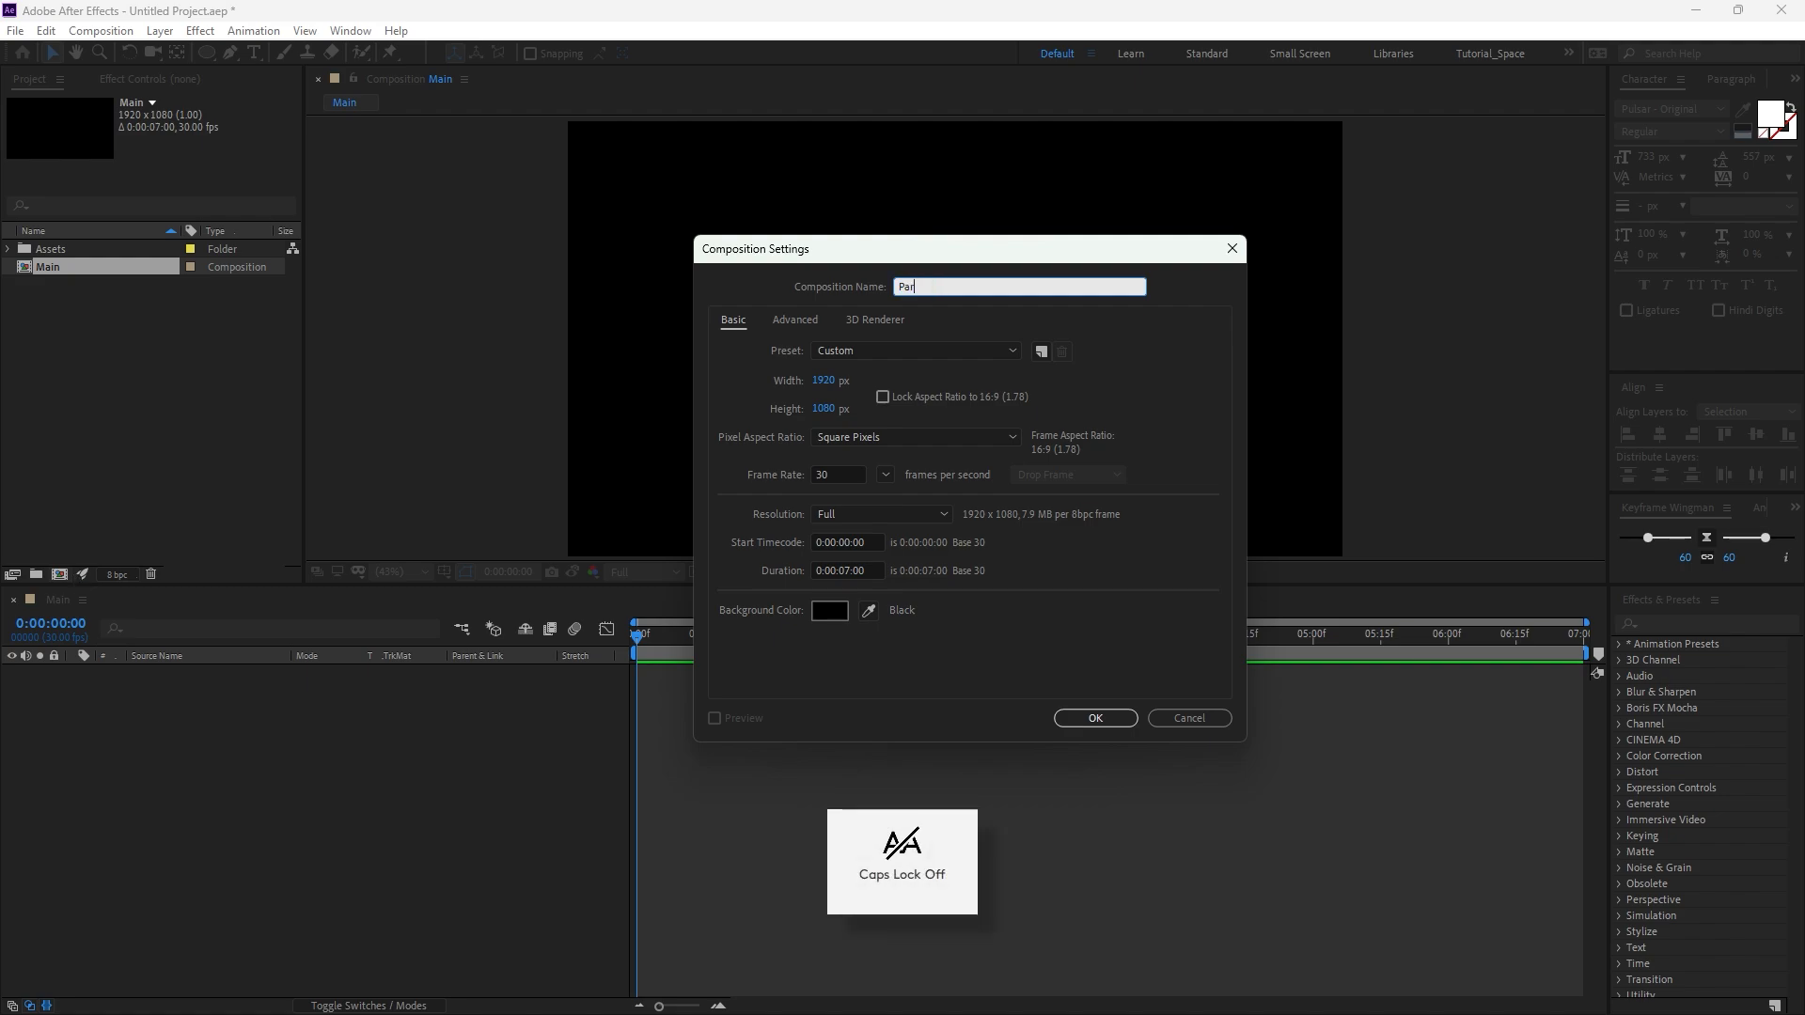
{"action": "type", "text": "ticles"}
{"action": "left_click", "coordinate": [824, 382]}
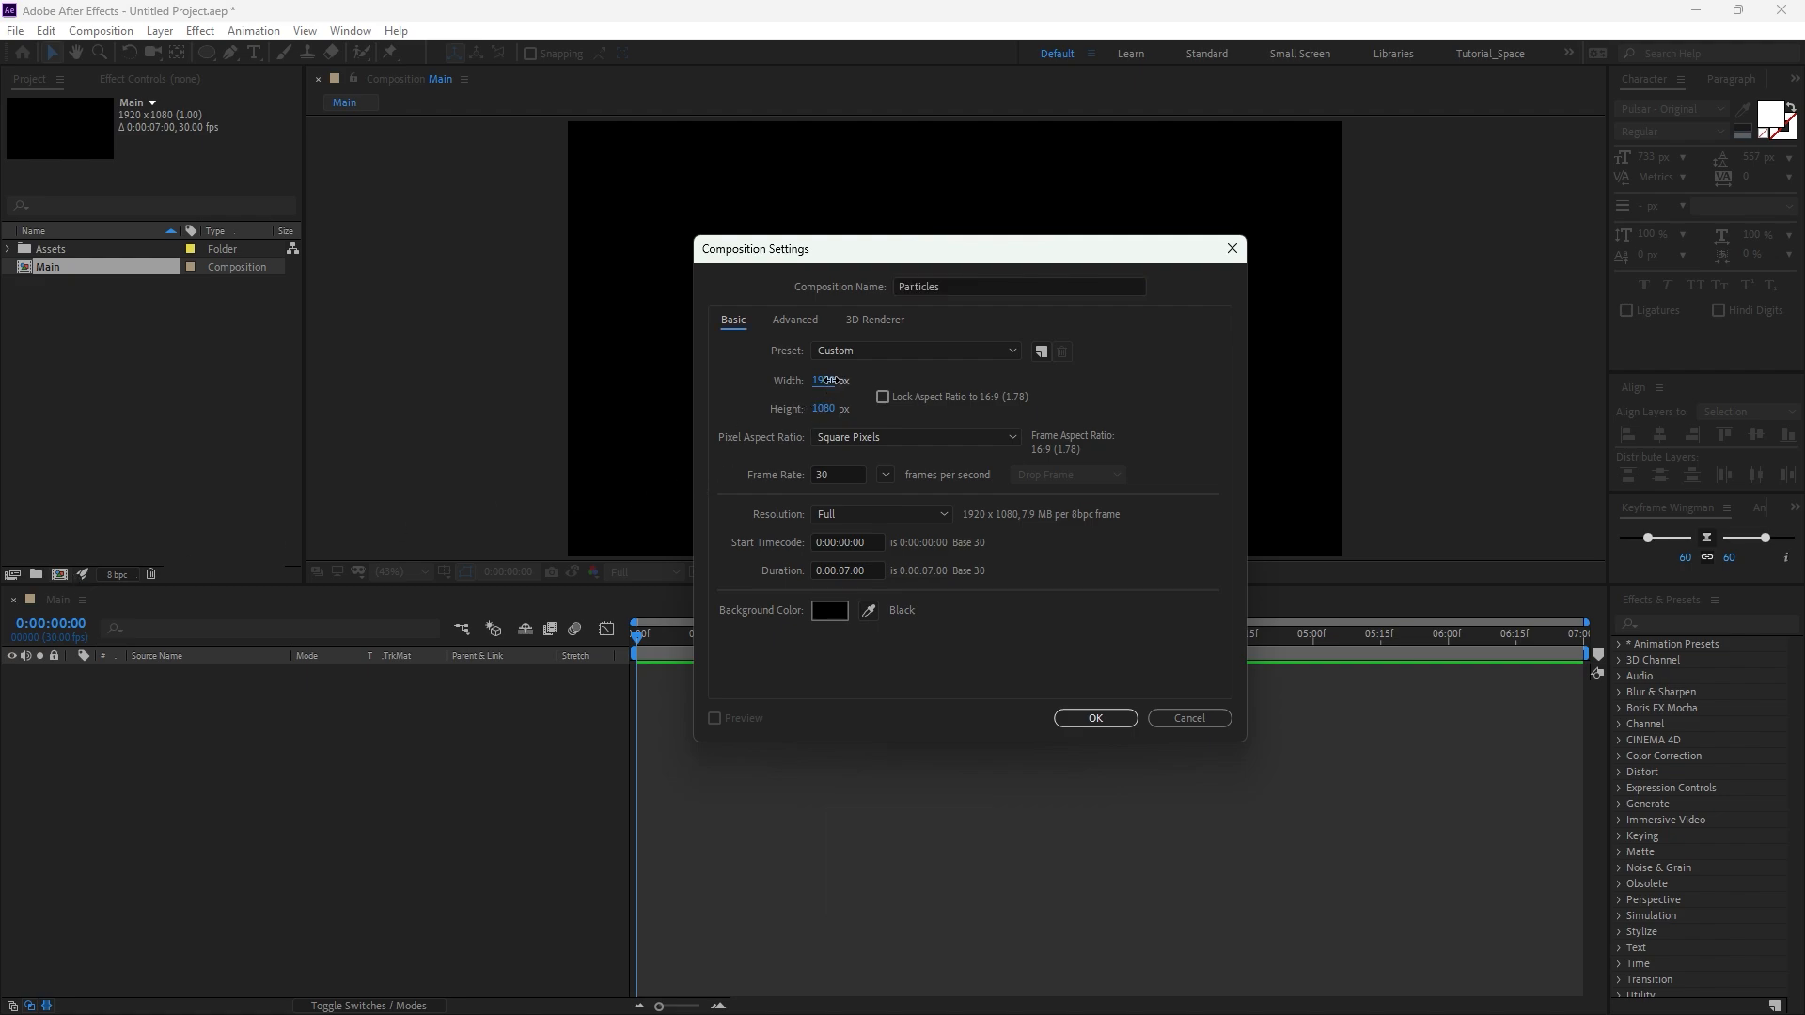
{"action": "left_click", "coordinate": [825, 410]}
{"action": "key", "text": "Tab"}
{"action": "left_click", "coordinate": [875, 576]}
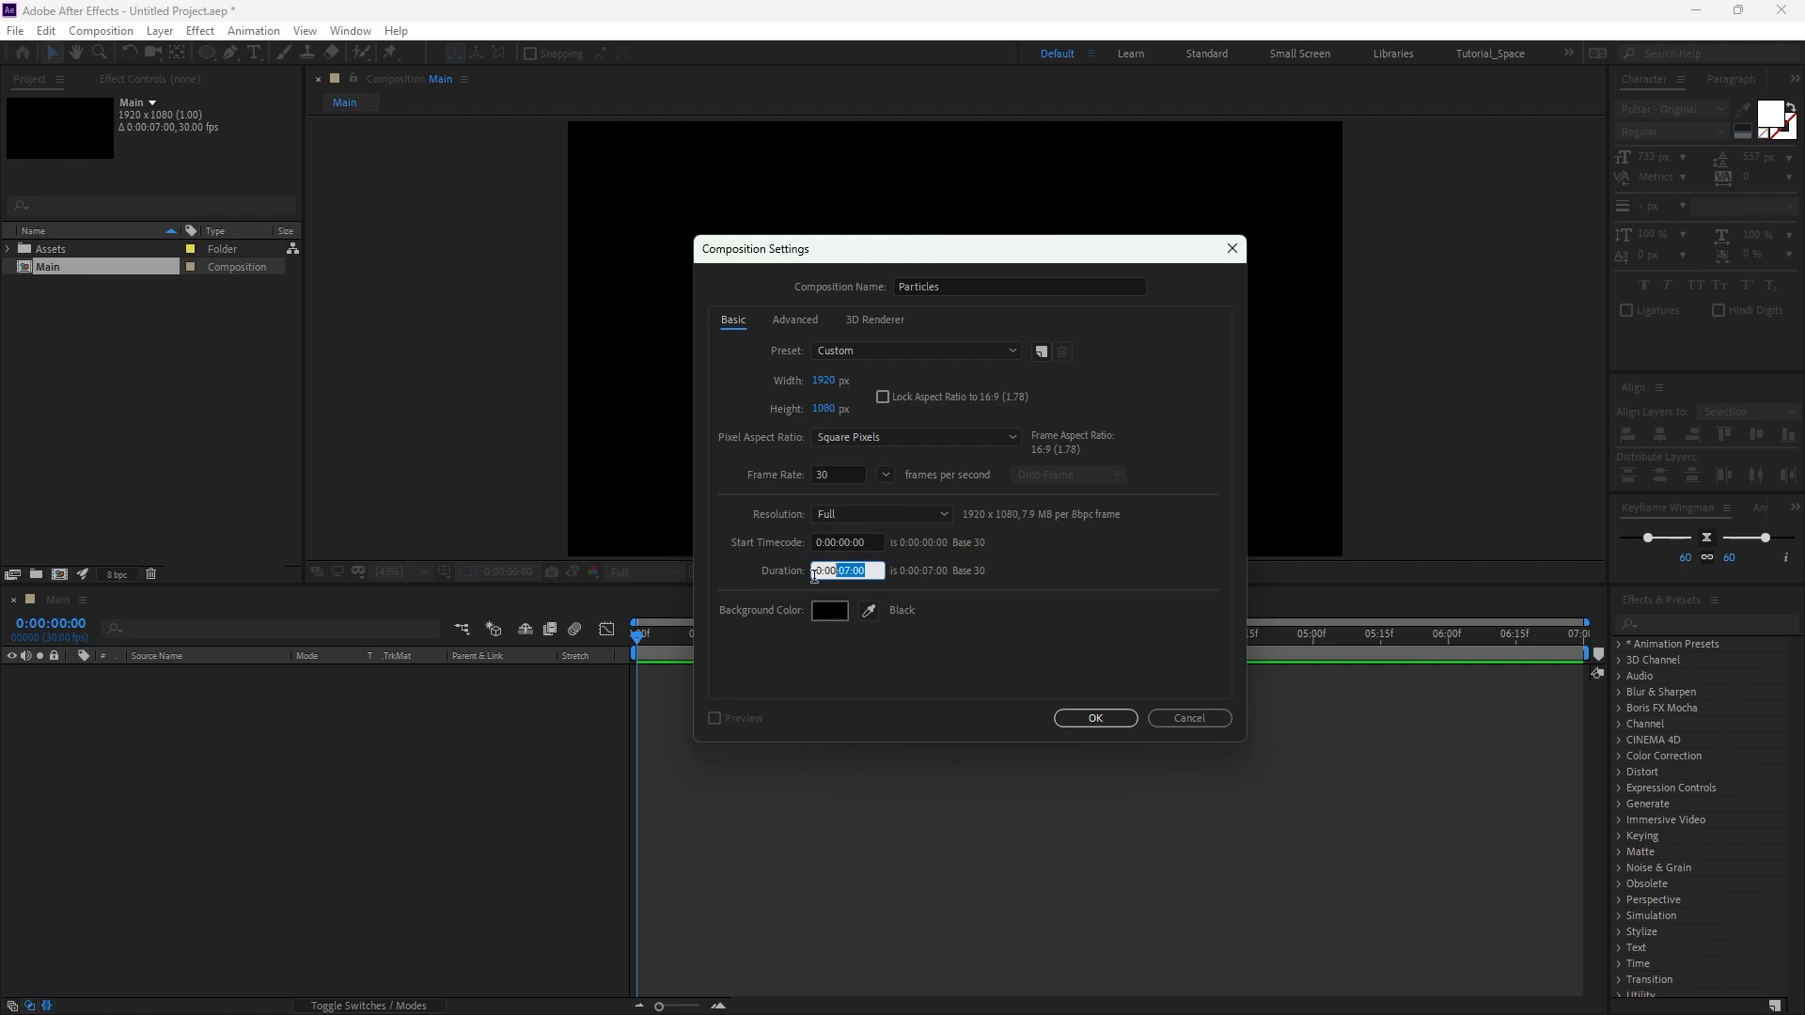
{"action": "left_click", "coordinate": [1096, 719]}
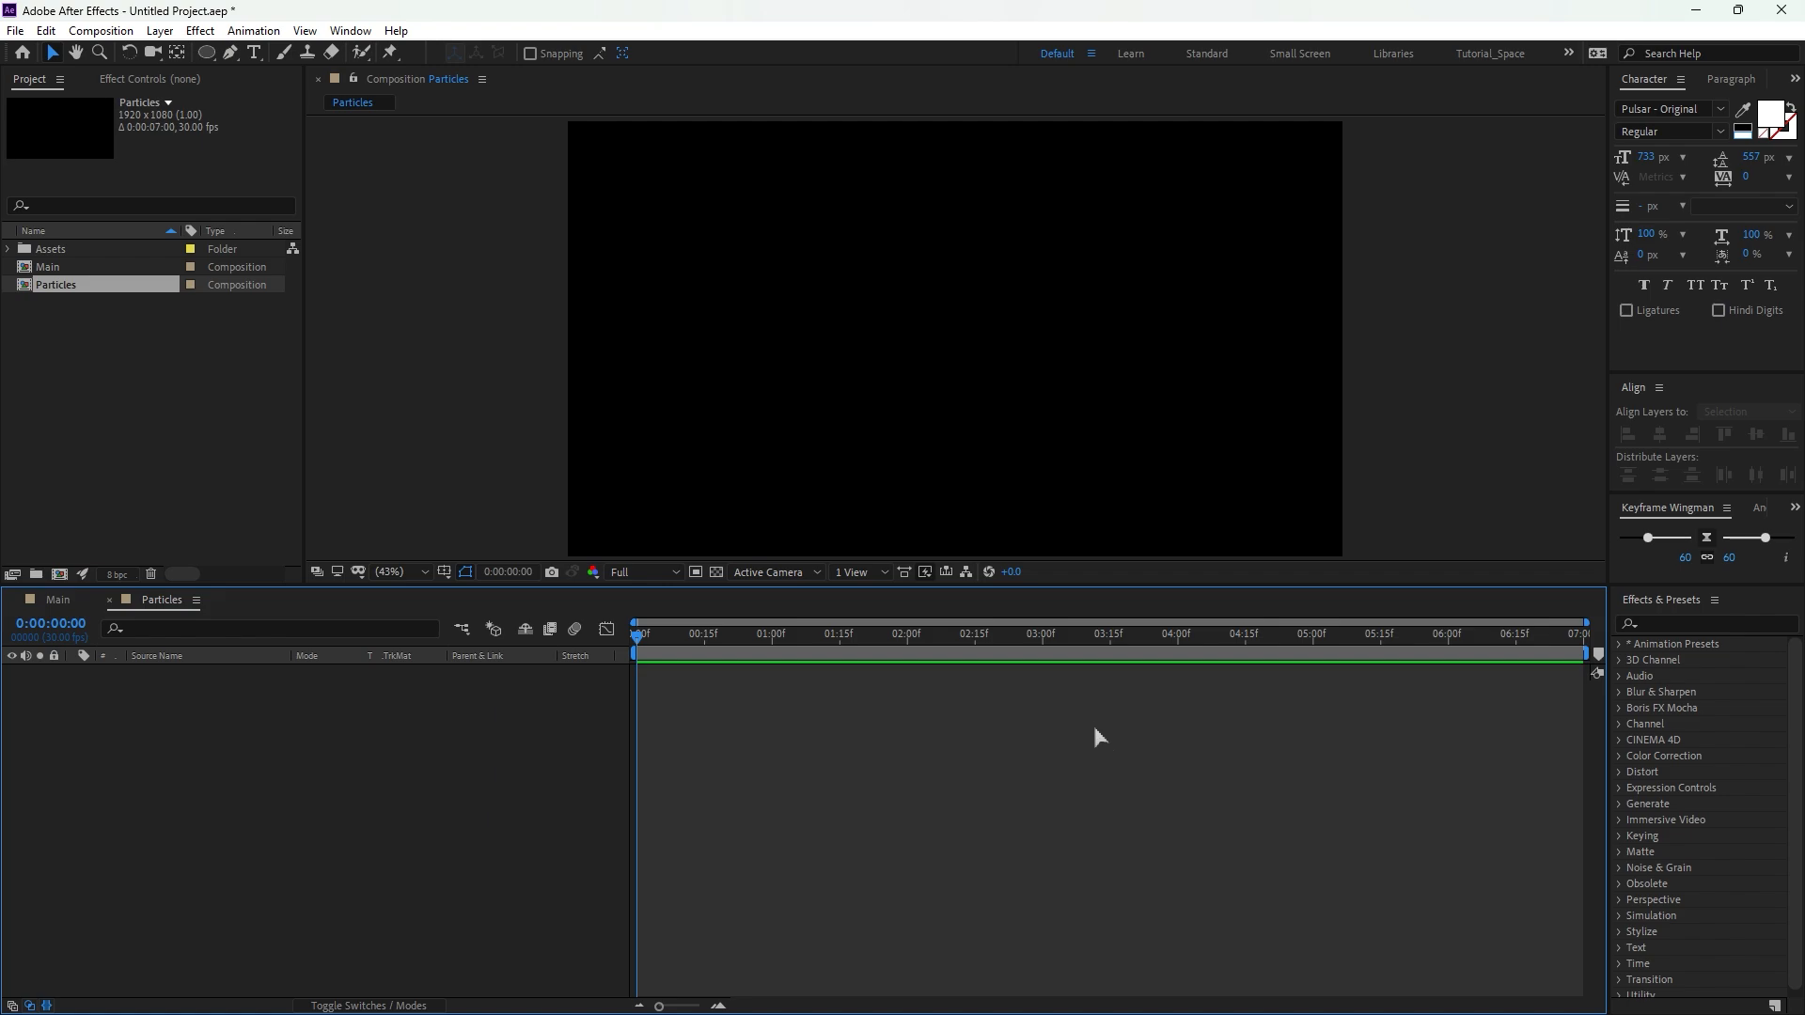
Add a black 1920 x 1080 px solid named Particles to the Particles composition.
{"action": "right_click", "coordinate": [363, 750]}
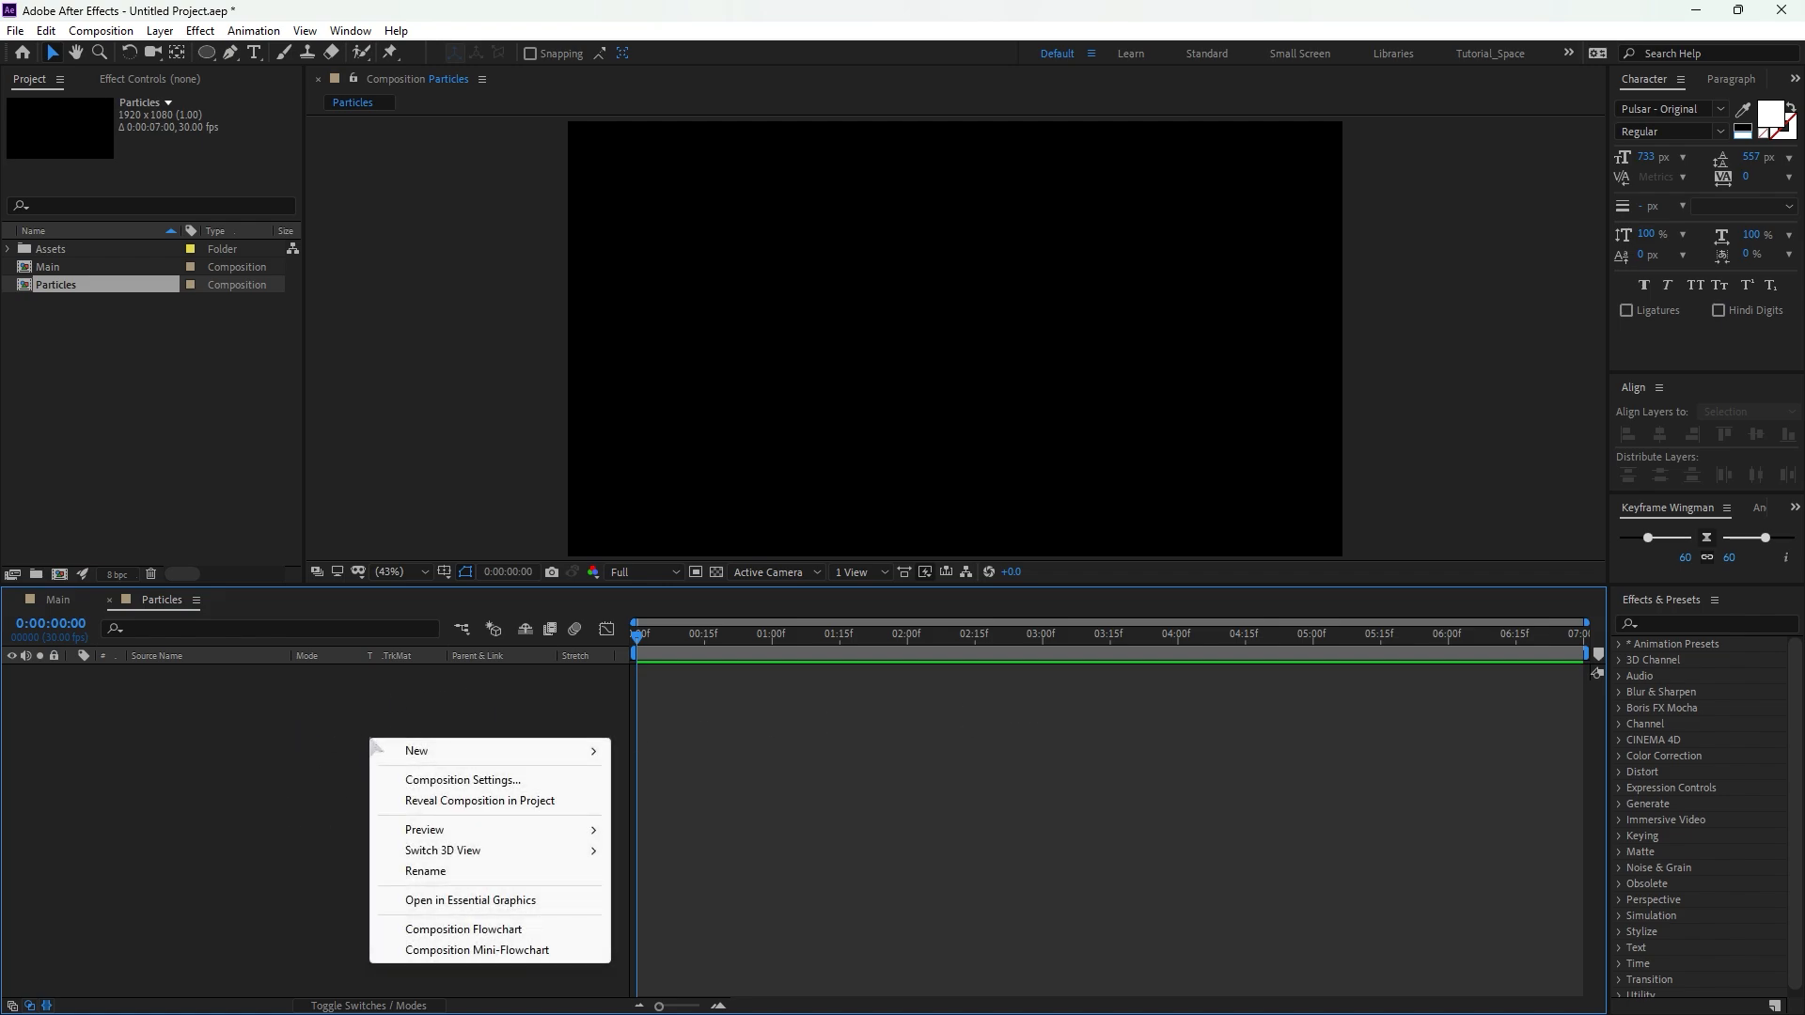
{"action": "mouse_move", "coordinate": [470, 749]}
{"action": "left_click", "coordinate": [669, 801]}
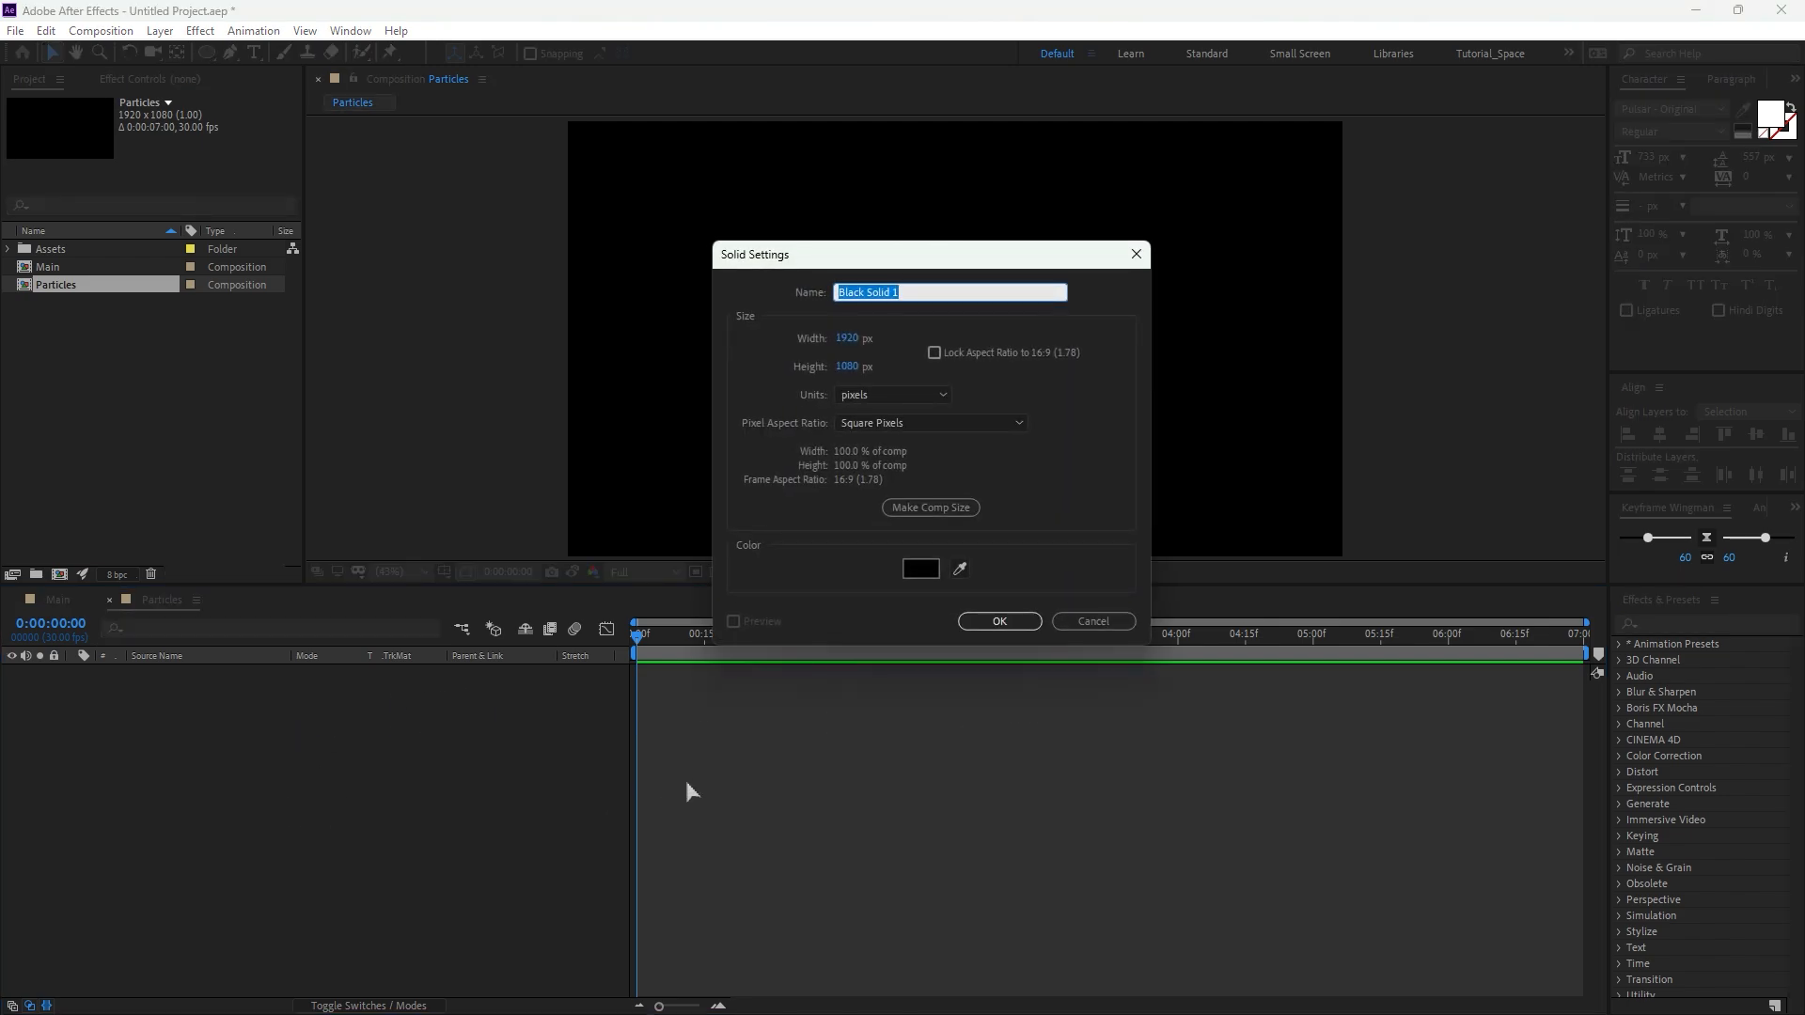
{"action": "type", "text": "P"}
{"action": "key", "text": "Caps_Lock"}
{"action": "type", "text": "arti"}
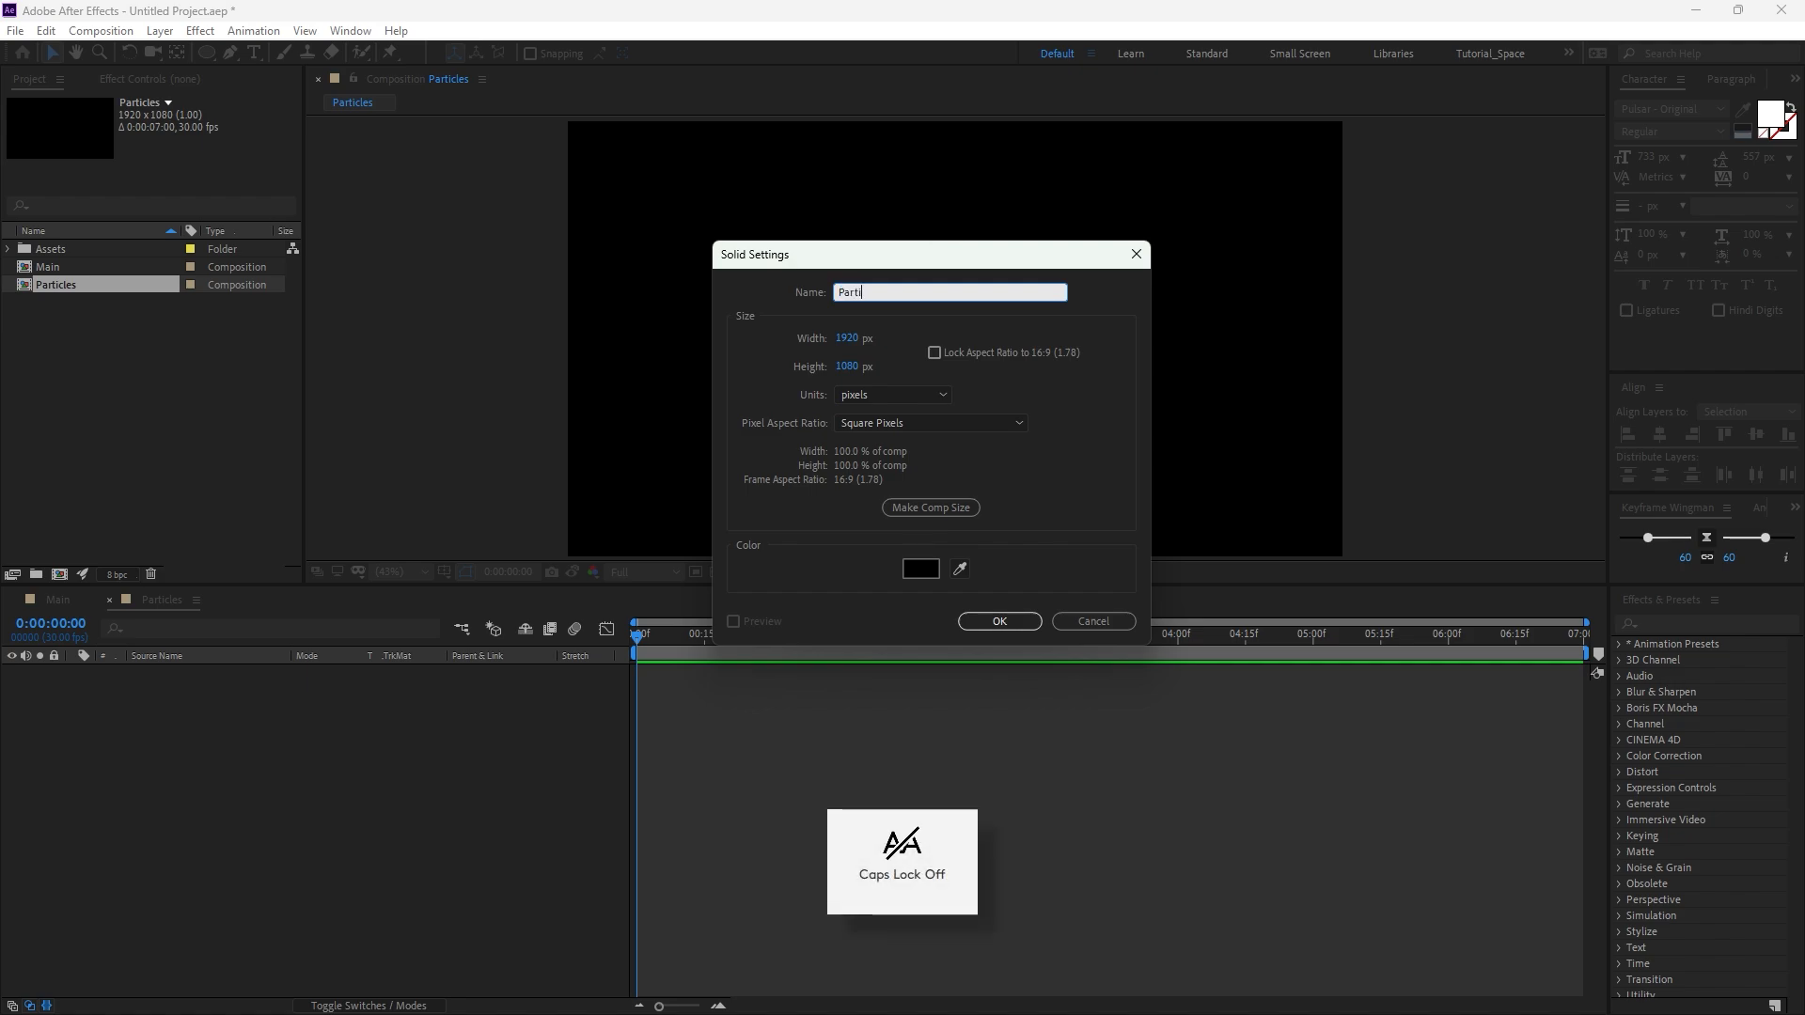
{"action": "type", "text": "cles"}
{"action": "left_click", "coordinate": [1002, 620]}
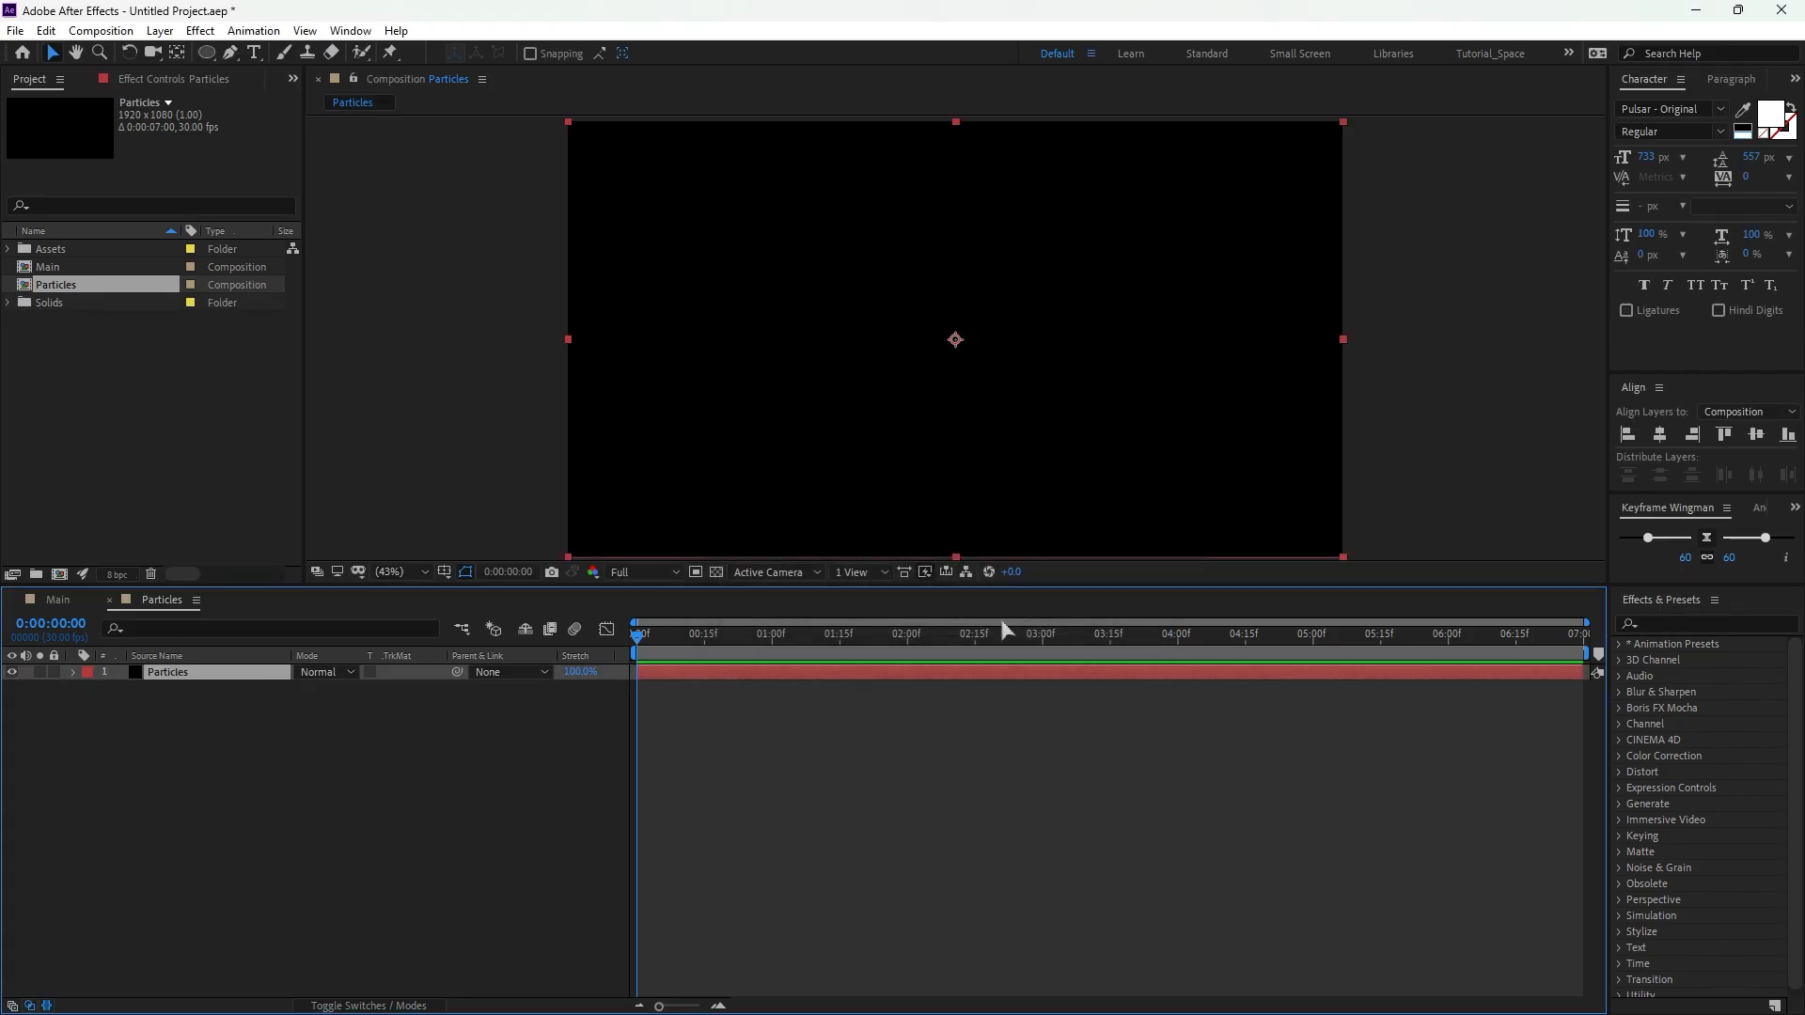
Apply Fractal Noise to the Particles layer, with fractal type Basic and noise type Soft Linear.
{"action": "left_click", "coordinate": [1673, 623]}
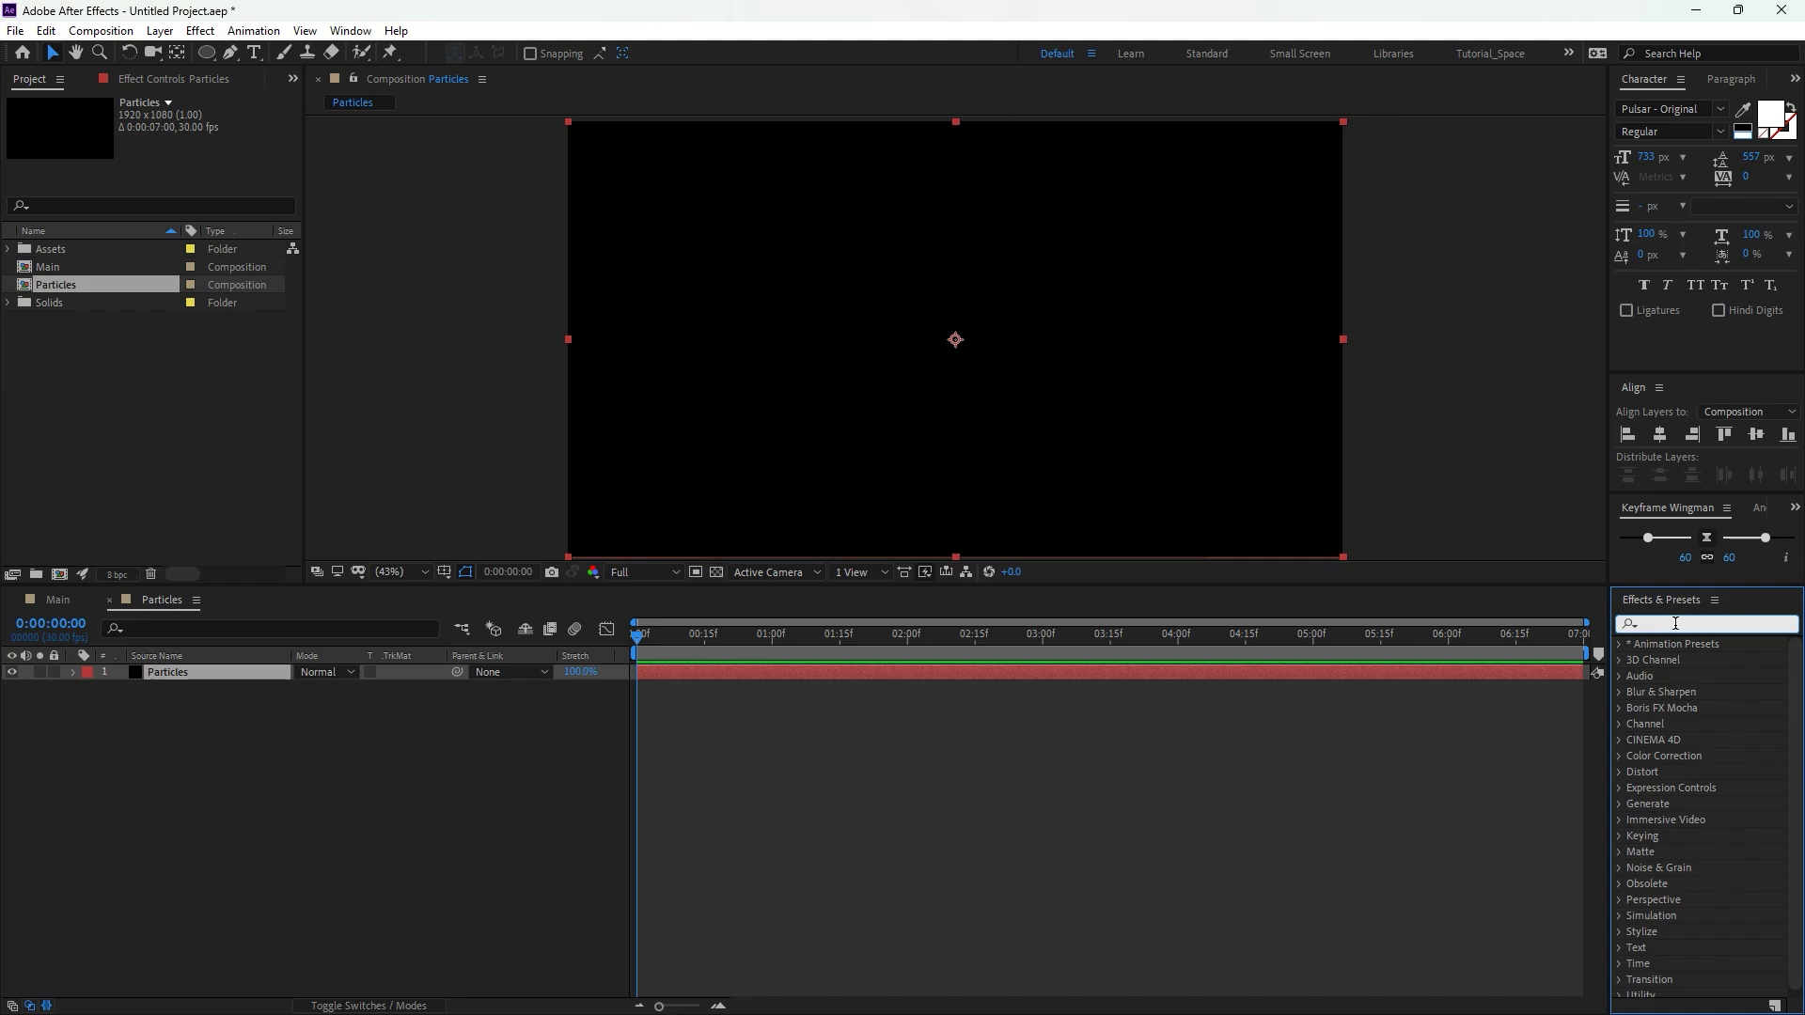
{"action": "type", "text": "fractal noise"}
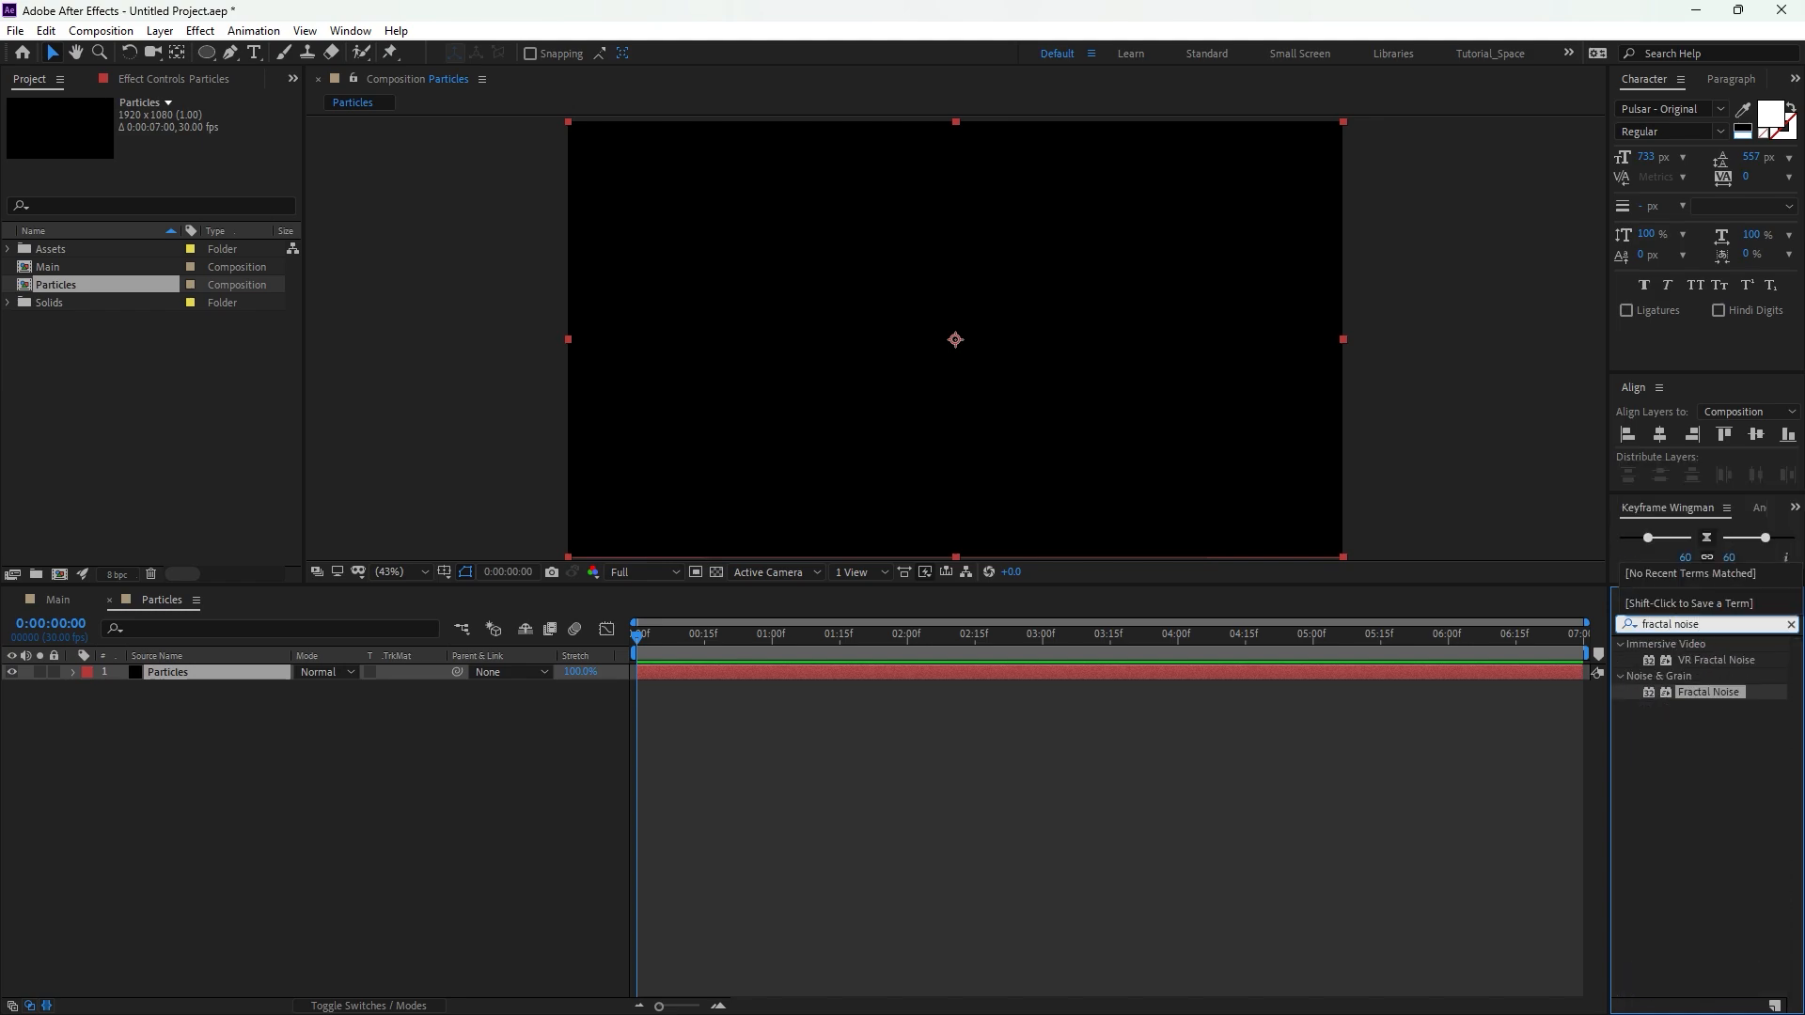
{"action": "left_click_drag", "start_coordinate": [1708, 692], "coordinate": [218, 674]}
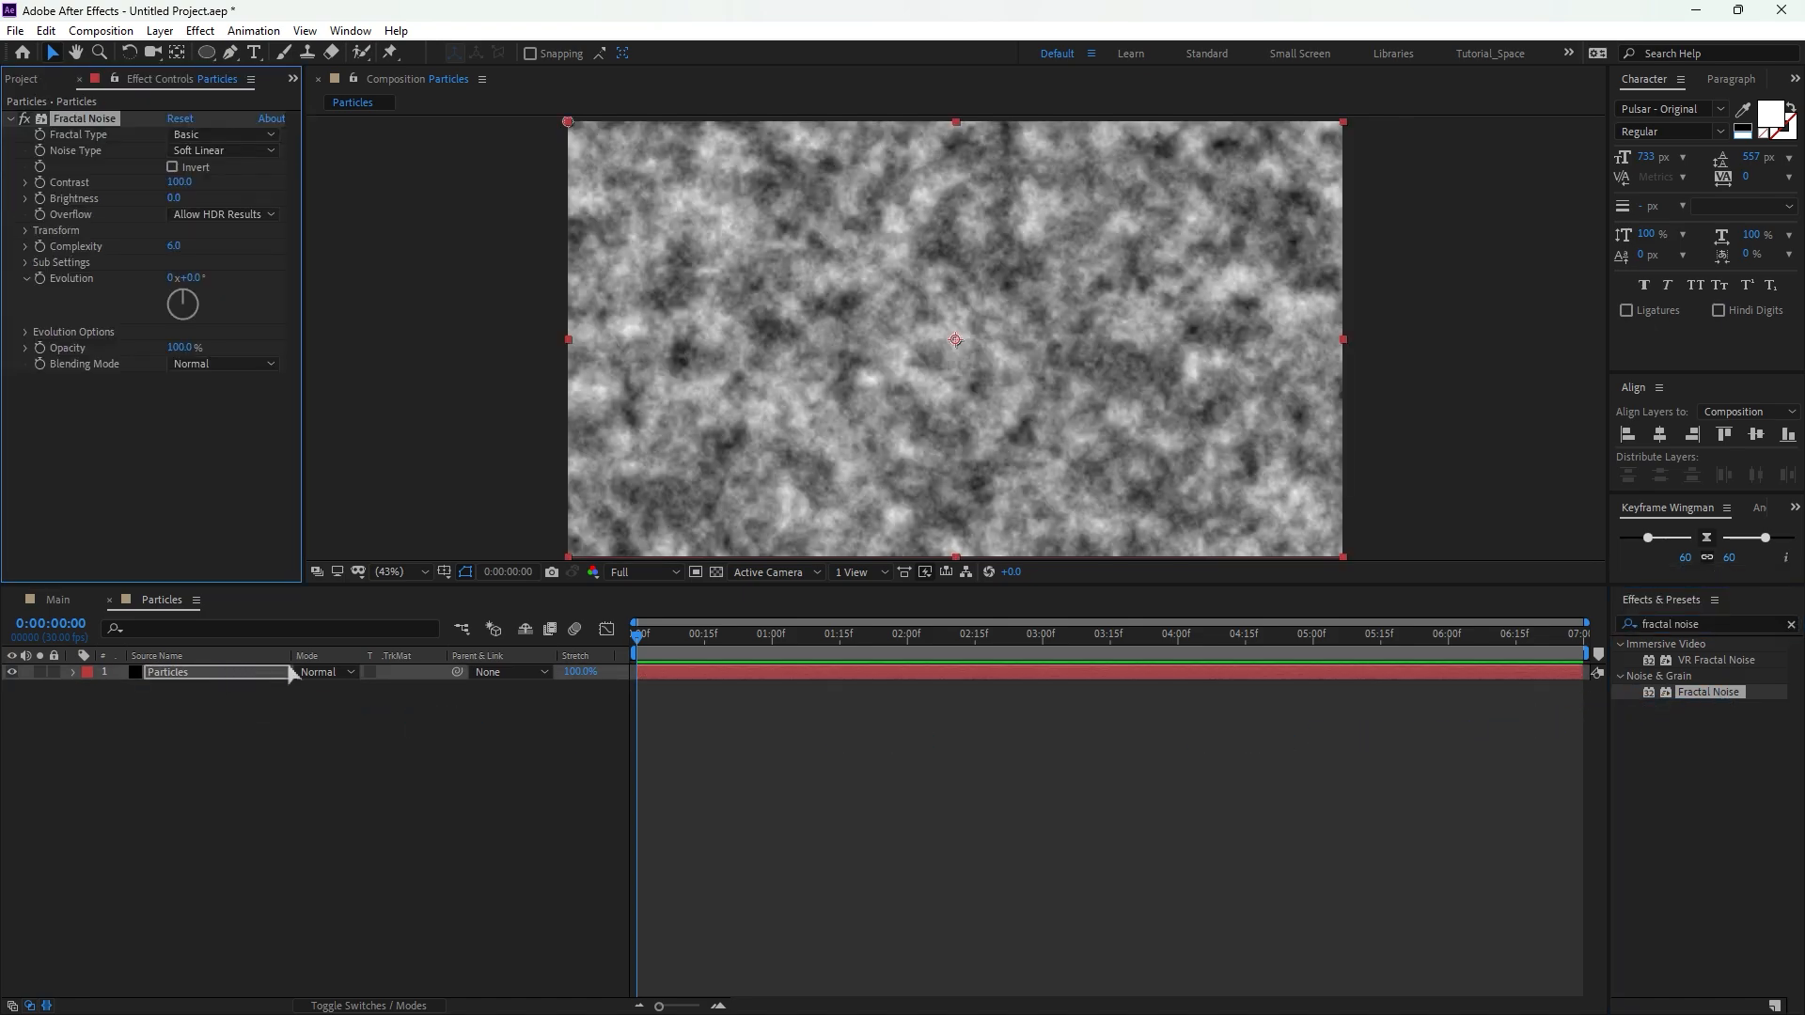
{"action": "left_click", "coordinate": [210, 137]}
{"action": "left_click", "coordinate": [216, 158]}
{"action": "left_click", "coordinate": [193, 150]}
{"action": "left_click", "coordinate": [230, 212]}
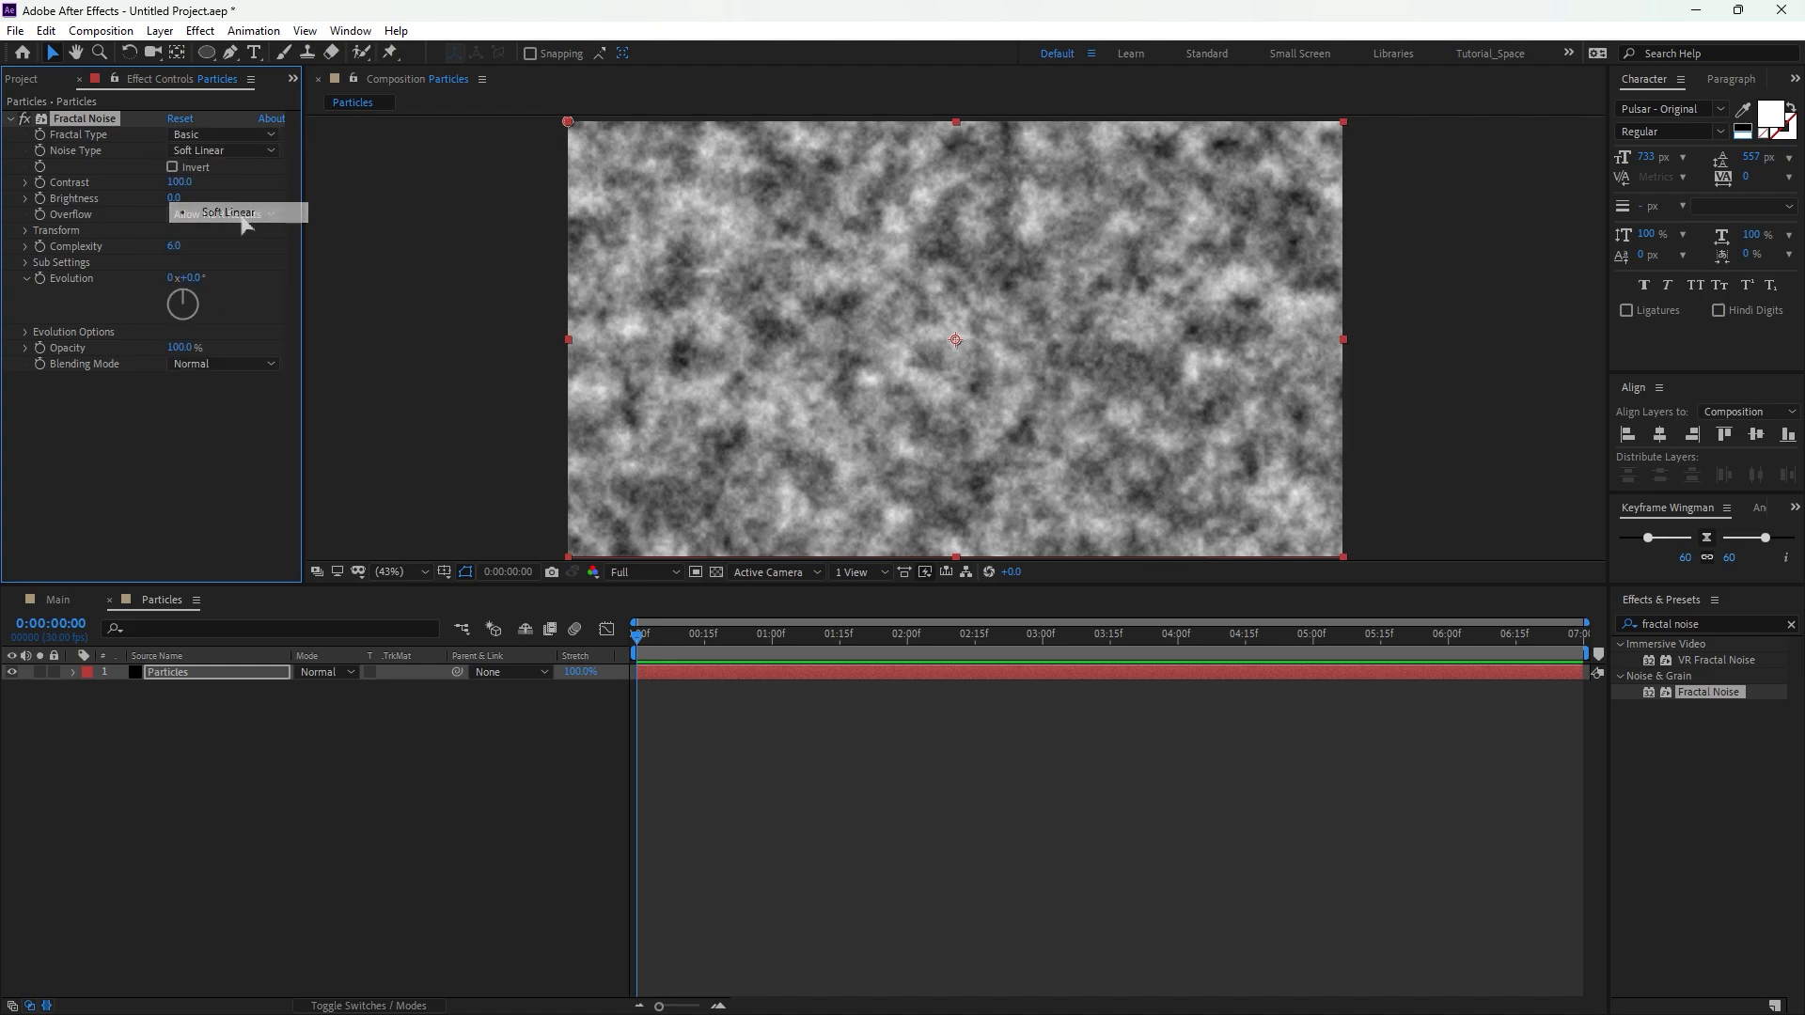
Set the Fractal Noise contrast to 1200 and its brightness to -350.
{"action": "left_click", "coordinate": [181, 184]}
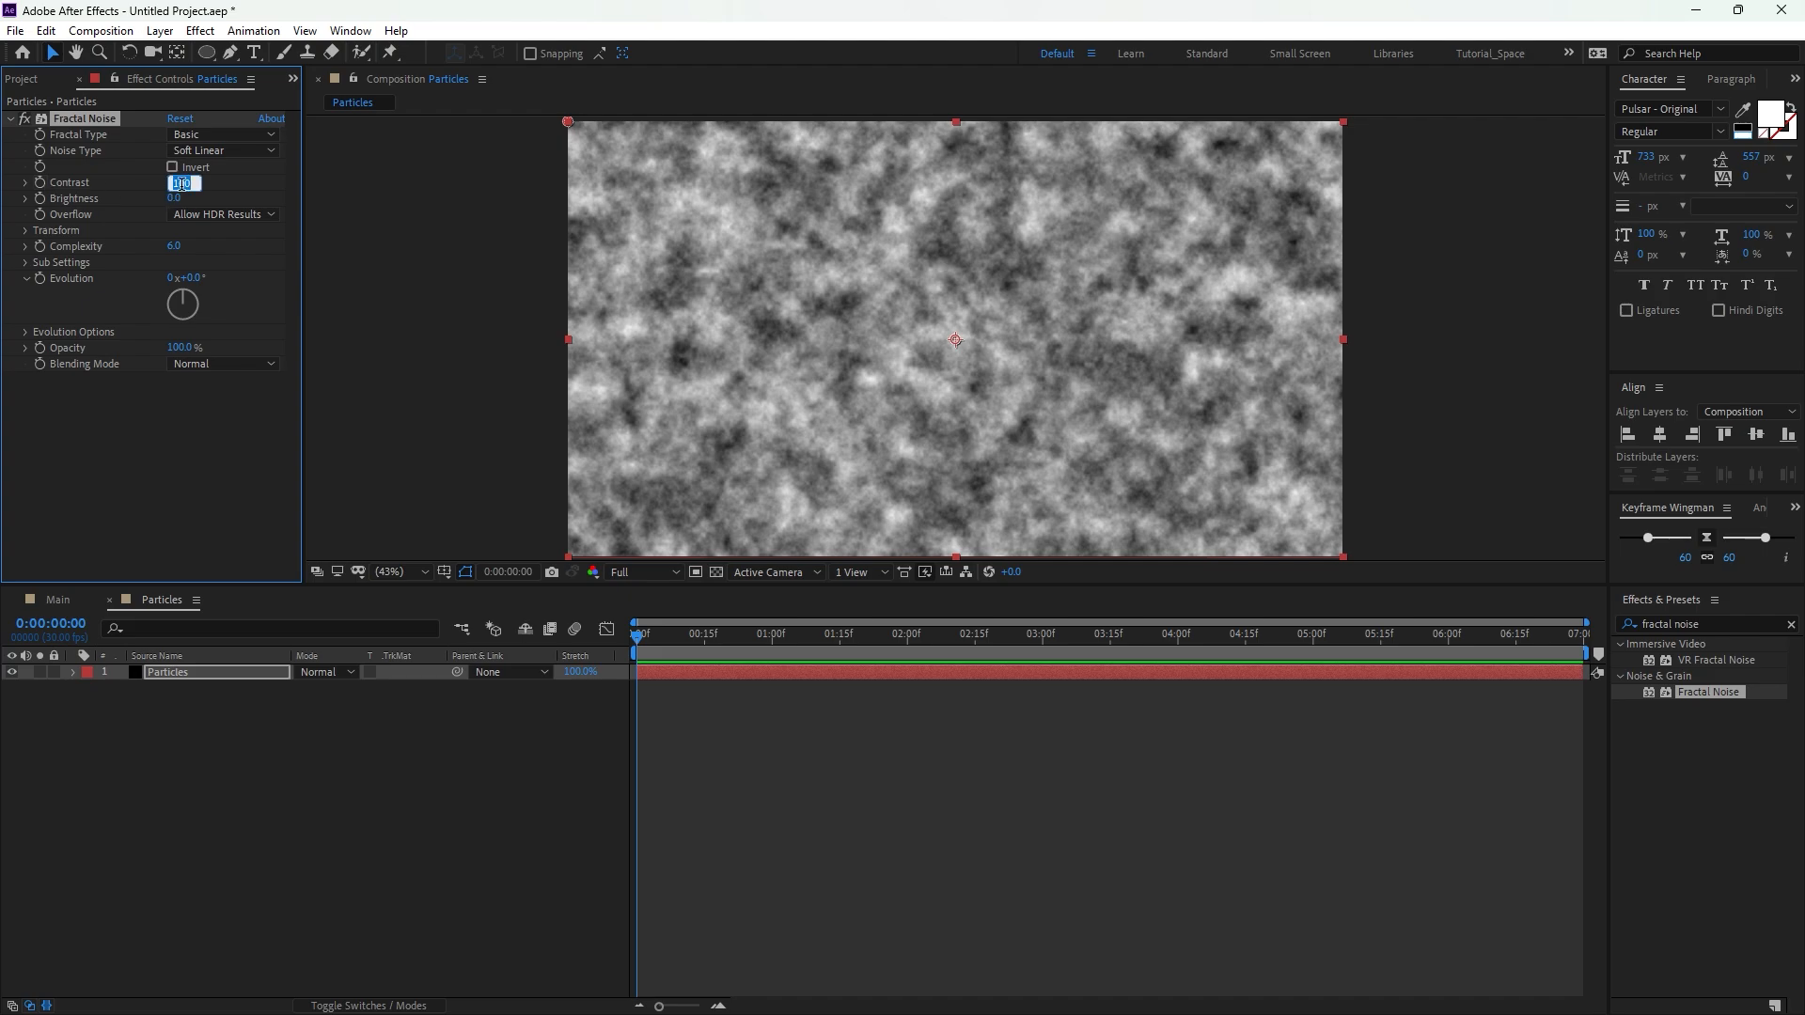
{"action": "type", "text": "120"}
{"action": "left_click", "coordinate": [174, 199]}
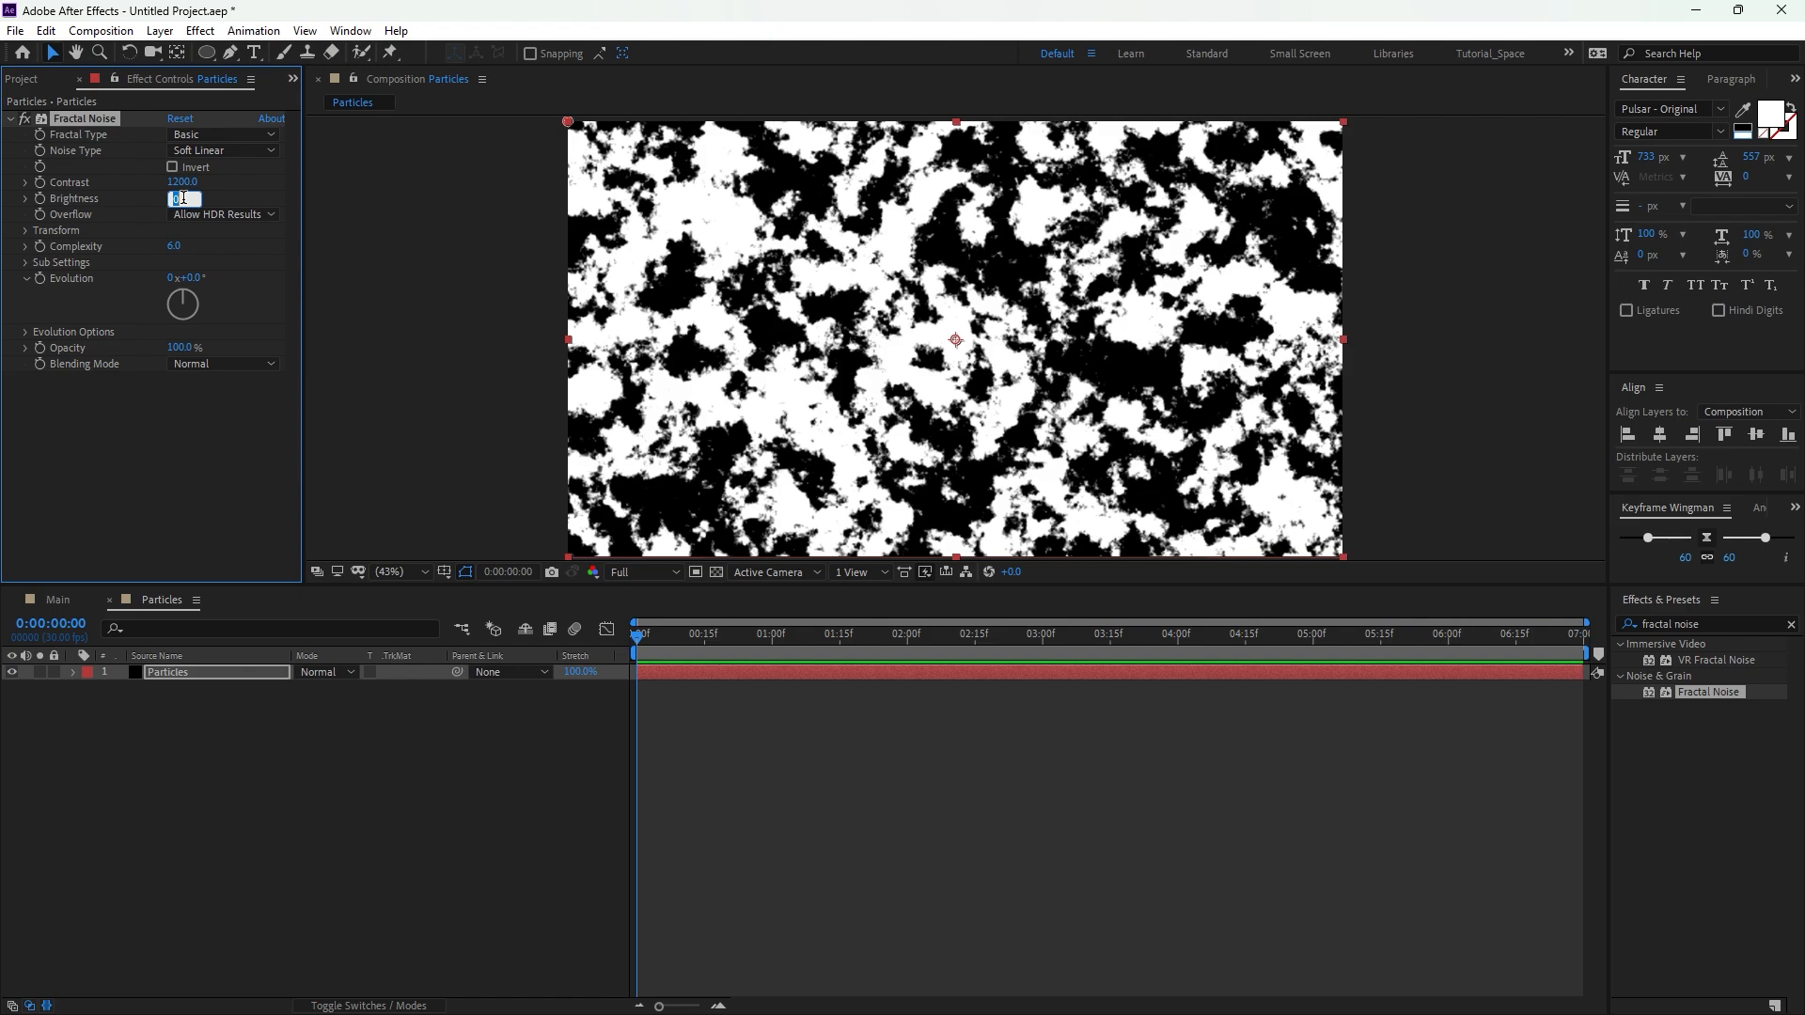
{"action": "type", "text": "-350"}
{"action": "key", "text": "Return"}
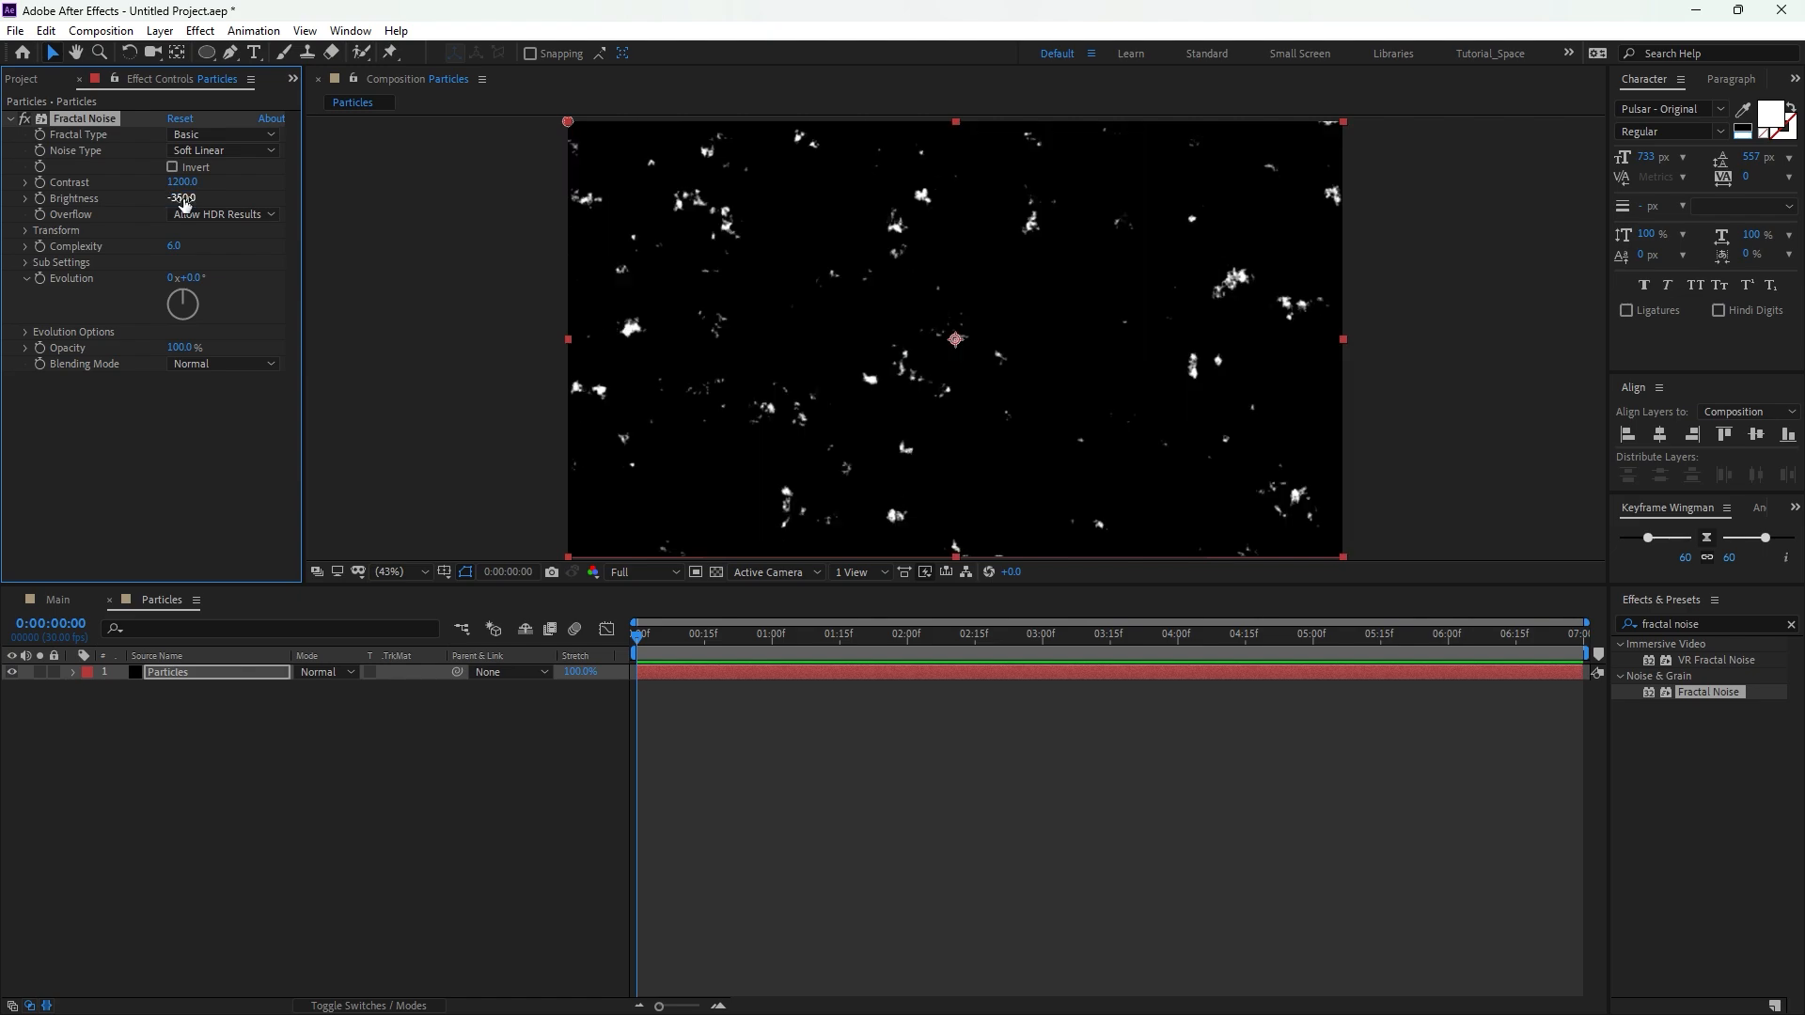
Turn off uniform scaling for the Fractal Noise, with scale width 1, scale height 1000 and complexity 20.
{"action": "left_click", "coordinate": [28, 232]}
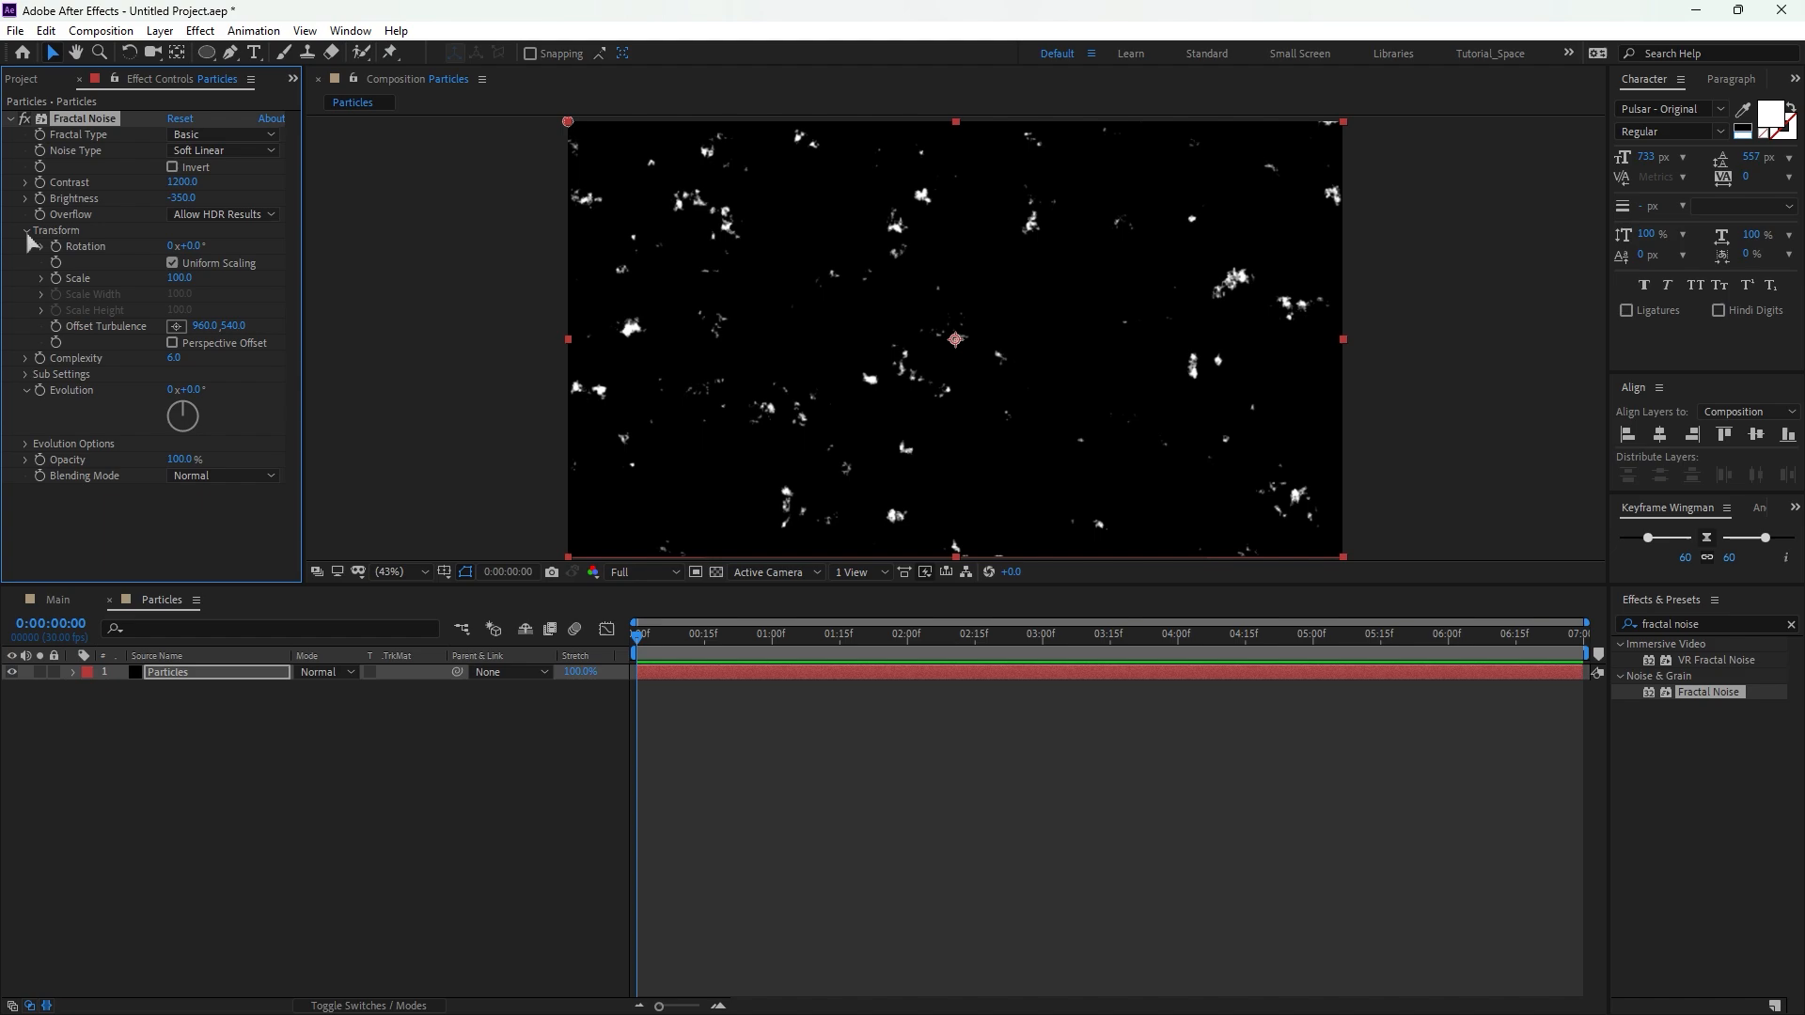
{"action": "left_click", "coordinate": [173, 264]}
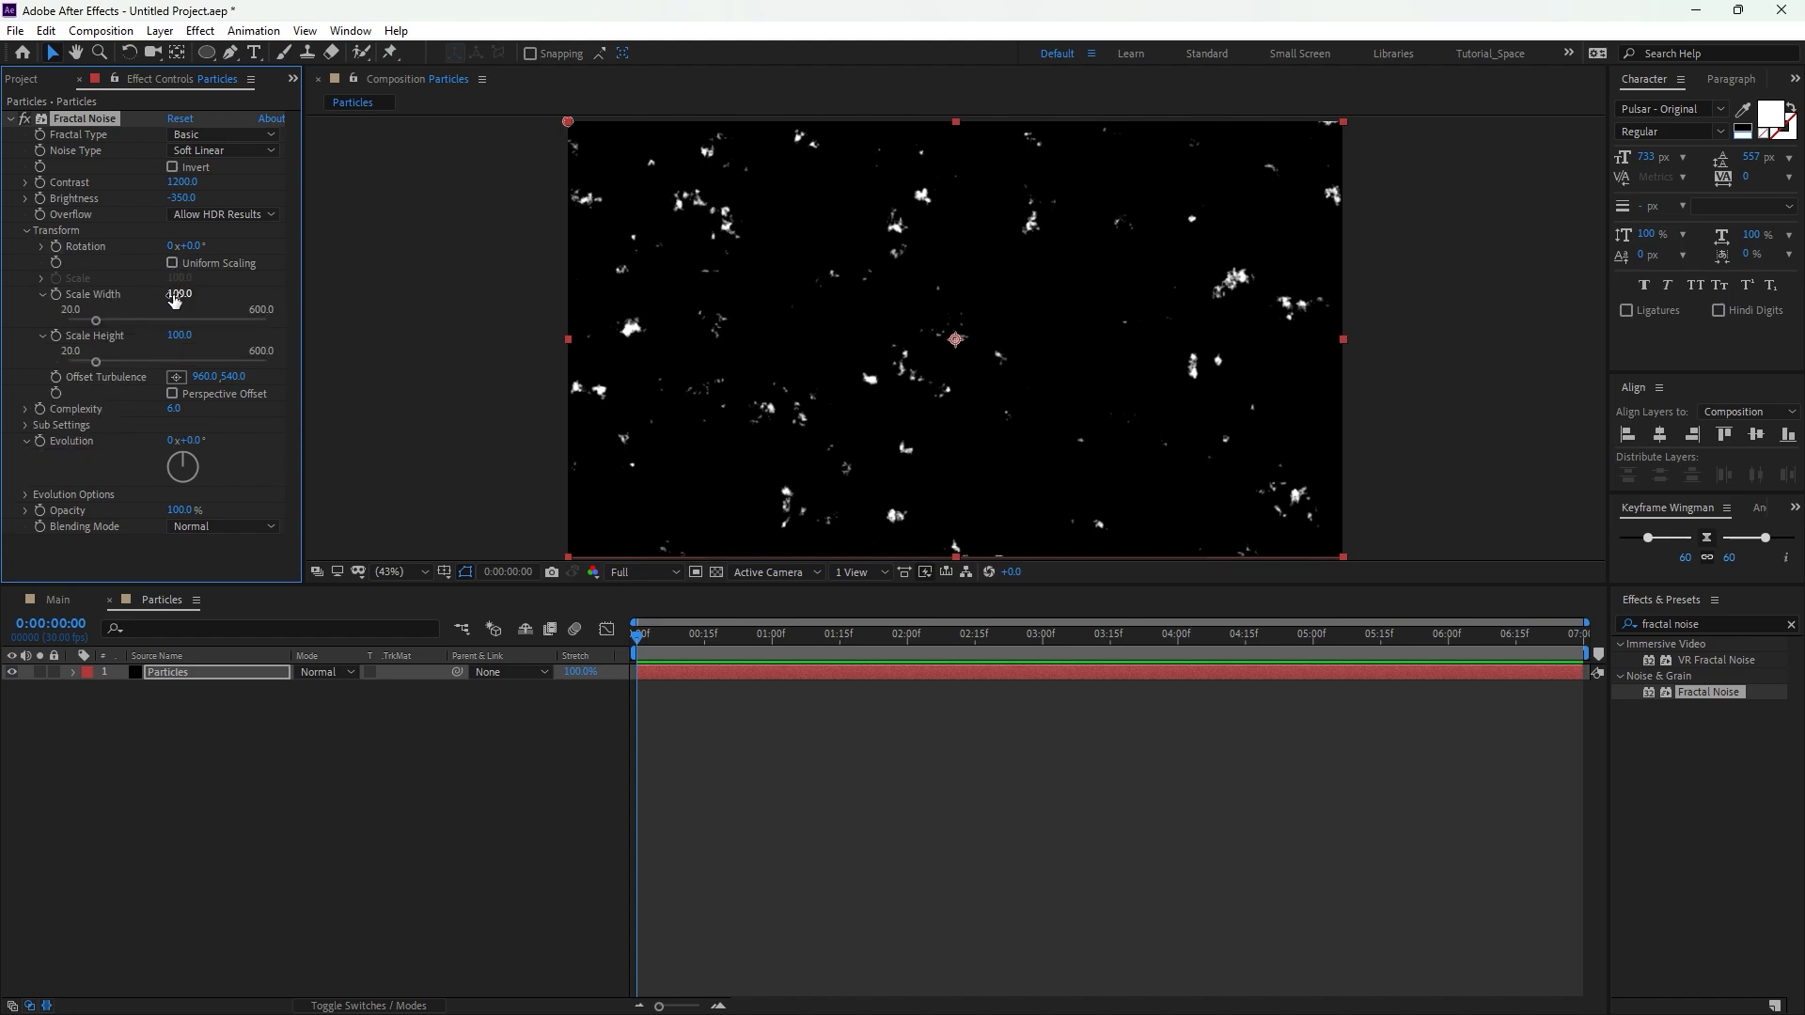
{"action": "left_click_drag", "start_coordinate": [177, 293], "coordinate": [54, 297]}
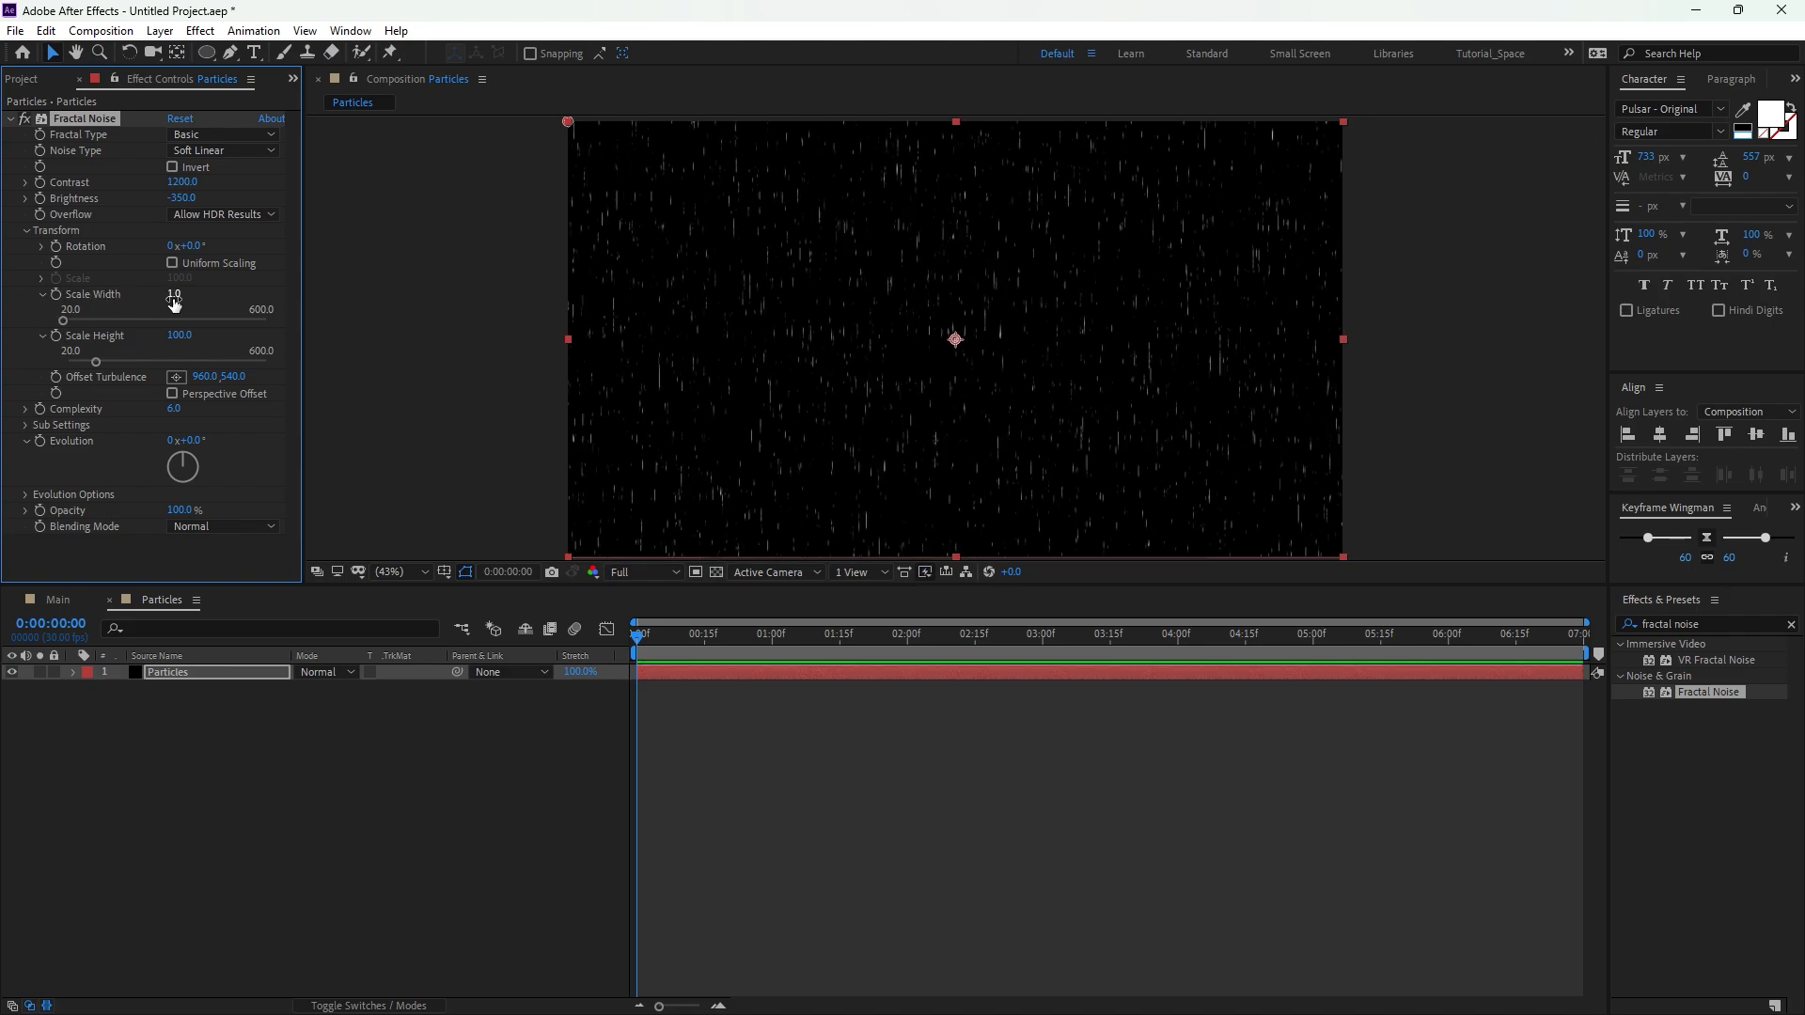
{"action": "left_click", "coordinate": [174, 338]}
{"action": "type", "text": "1000"}
{"action": "key", "text": "Return"}
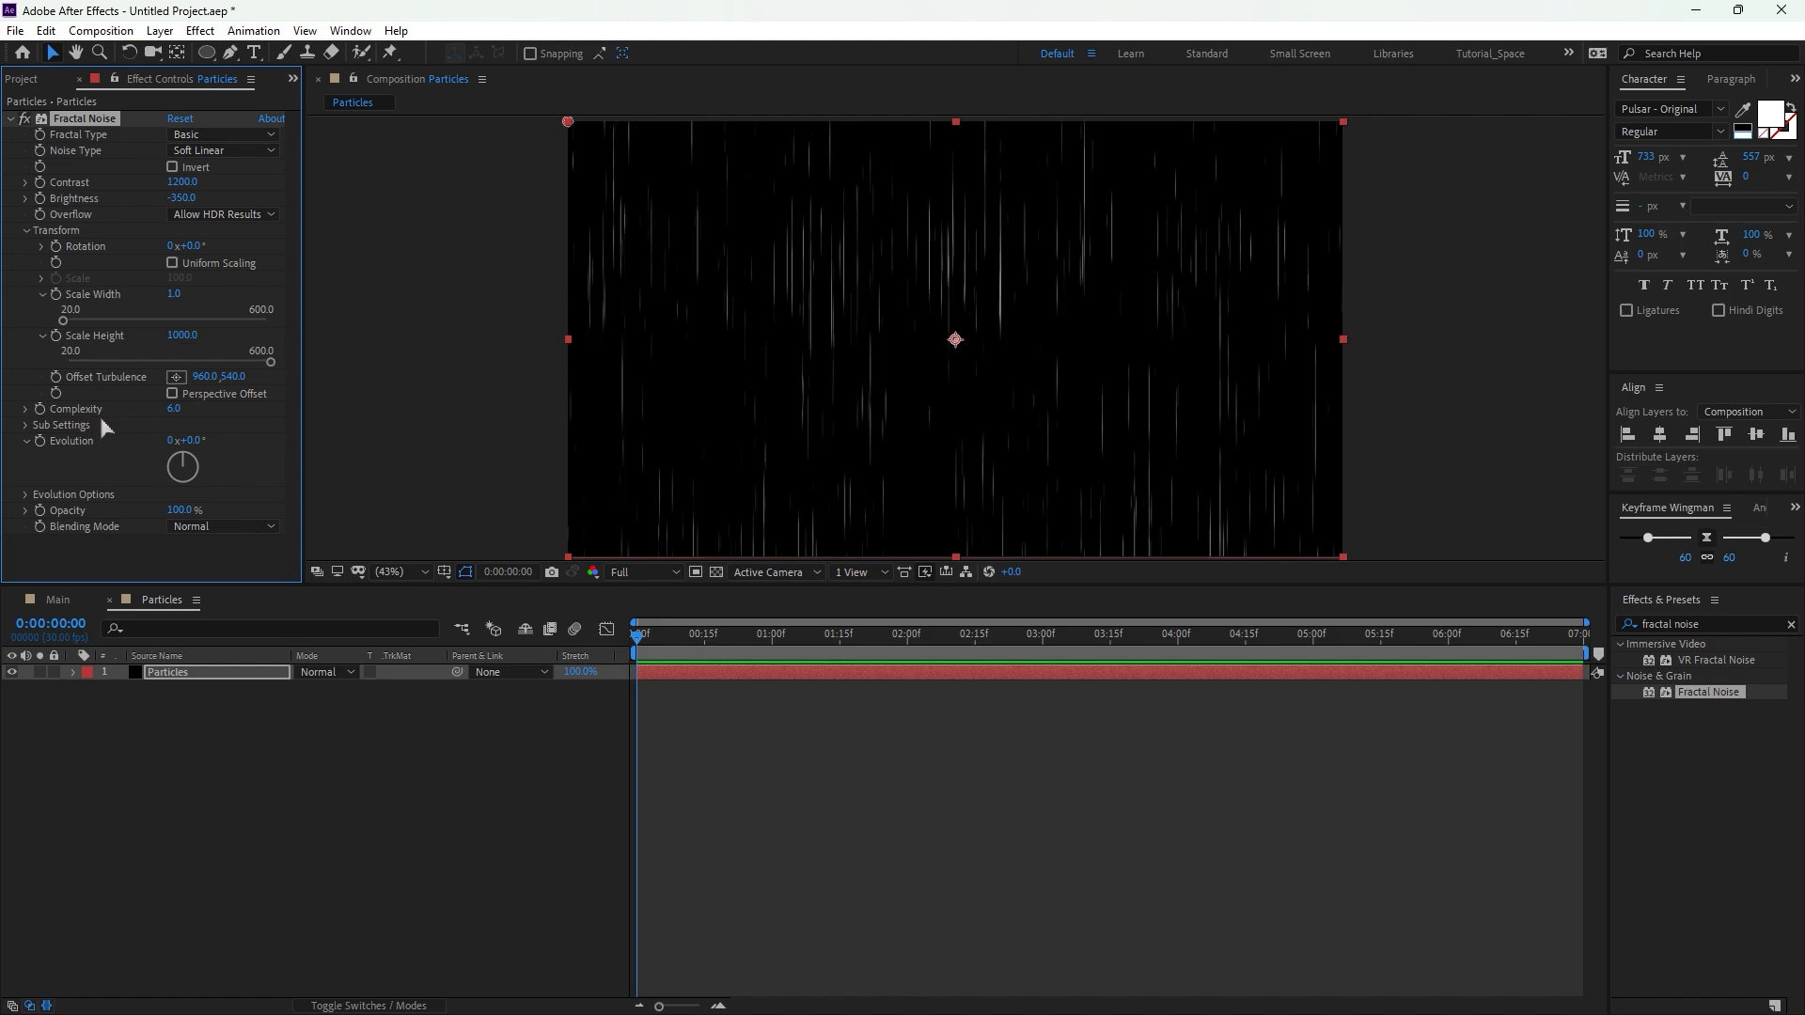
{"action": "left_click", "coordinate": [177, 410]}
{"action": "key", "text": "Return"}
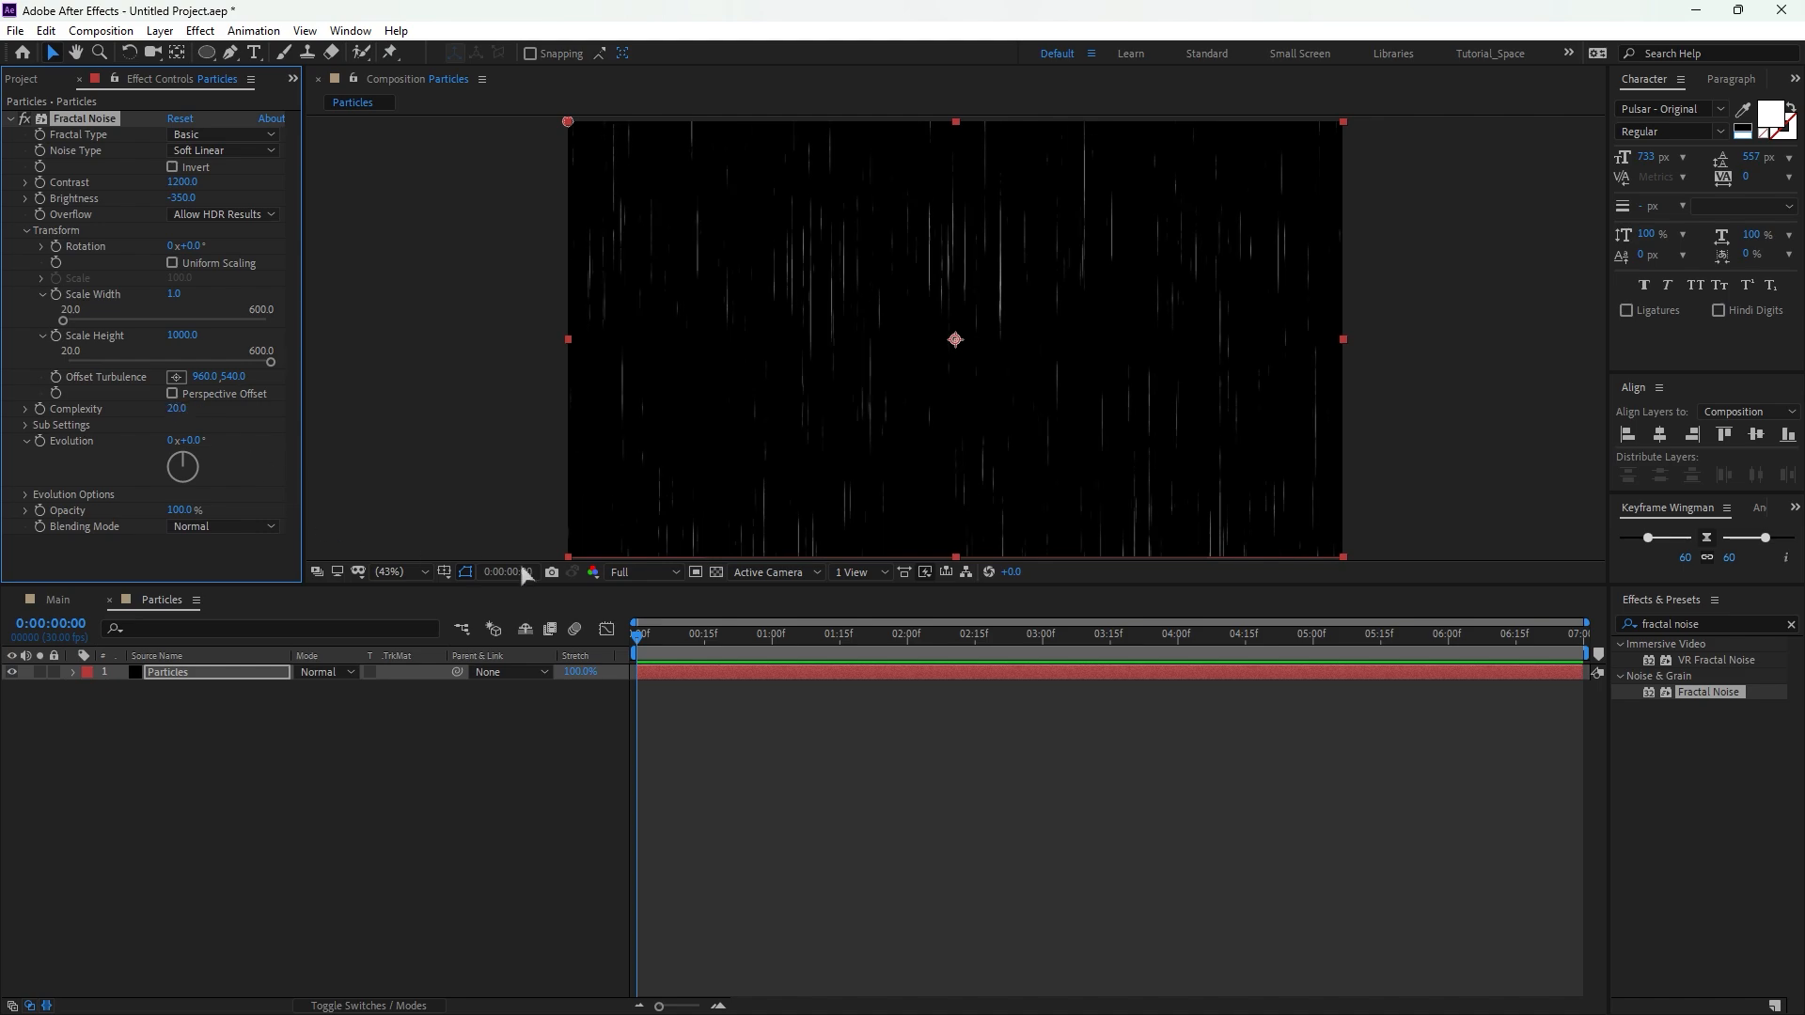
Start keyframing Offset Turbulence and Evolution of the Fractal Noise at the first frame.
{"action": "left_click_drag", "start_coordinate": [749, 663], "coordinate": [637, 677]}
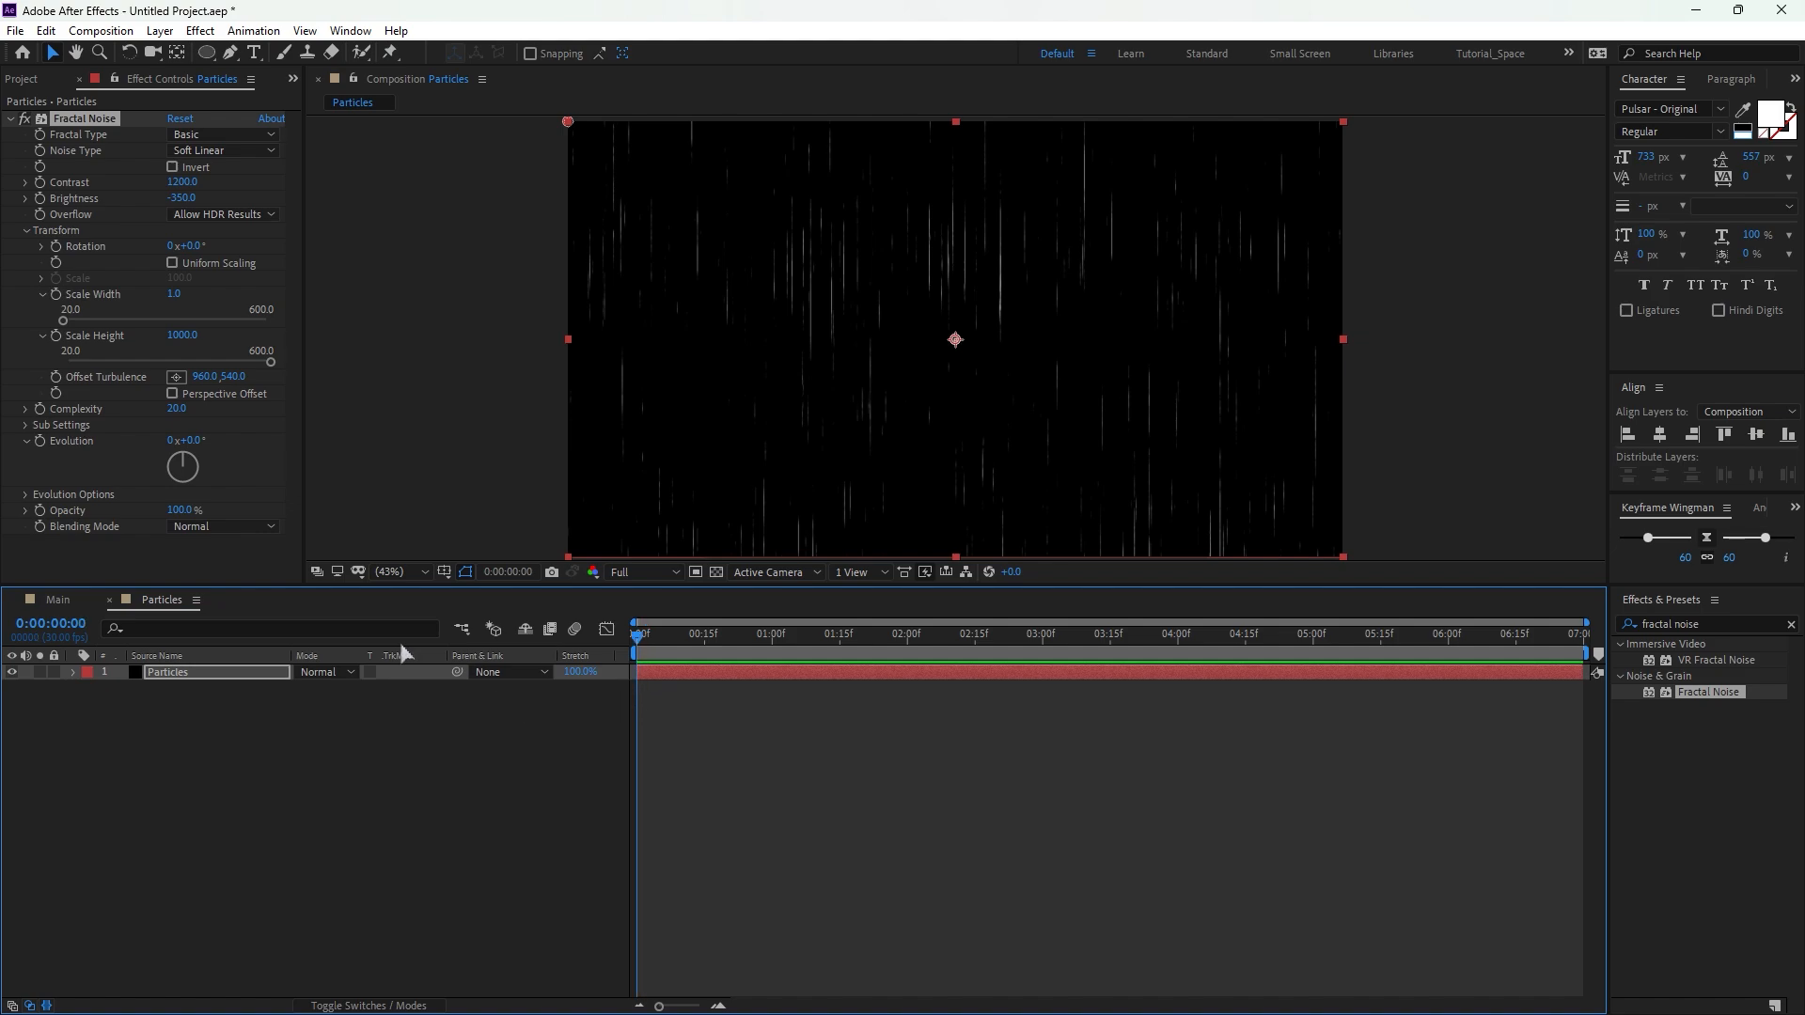
{"action": "left_click", "coordinate": [56, 377]}
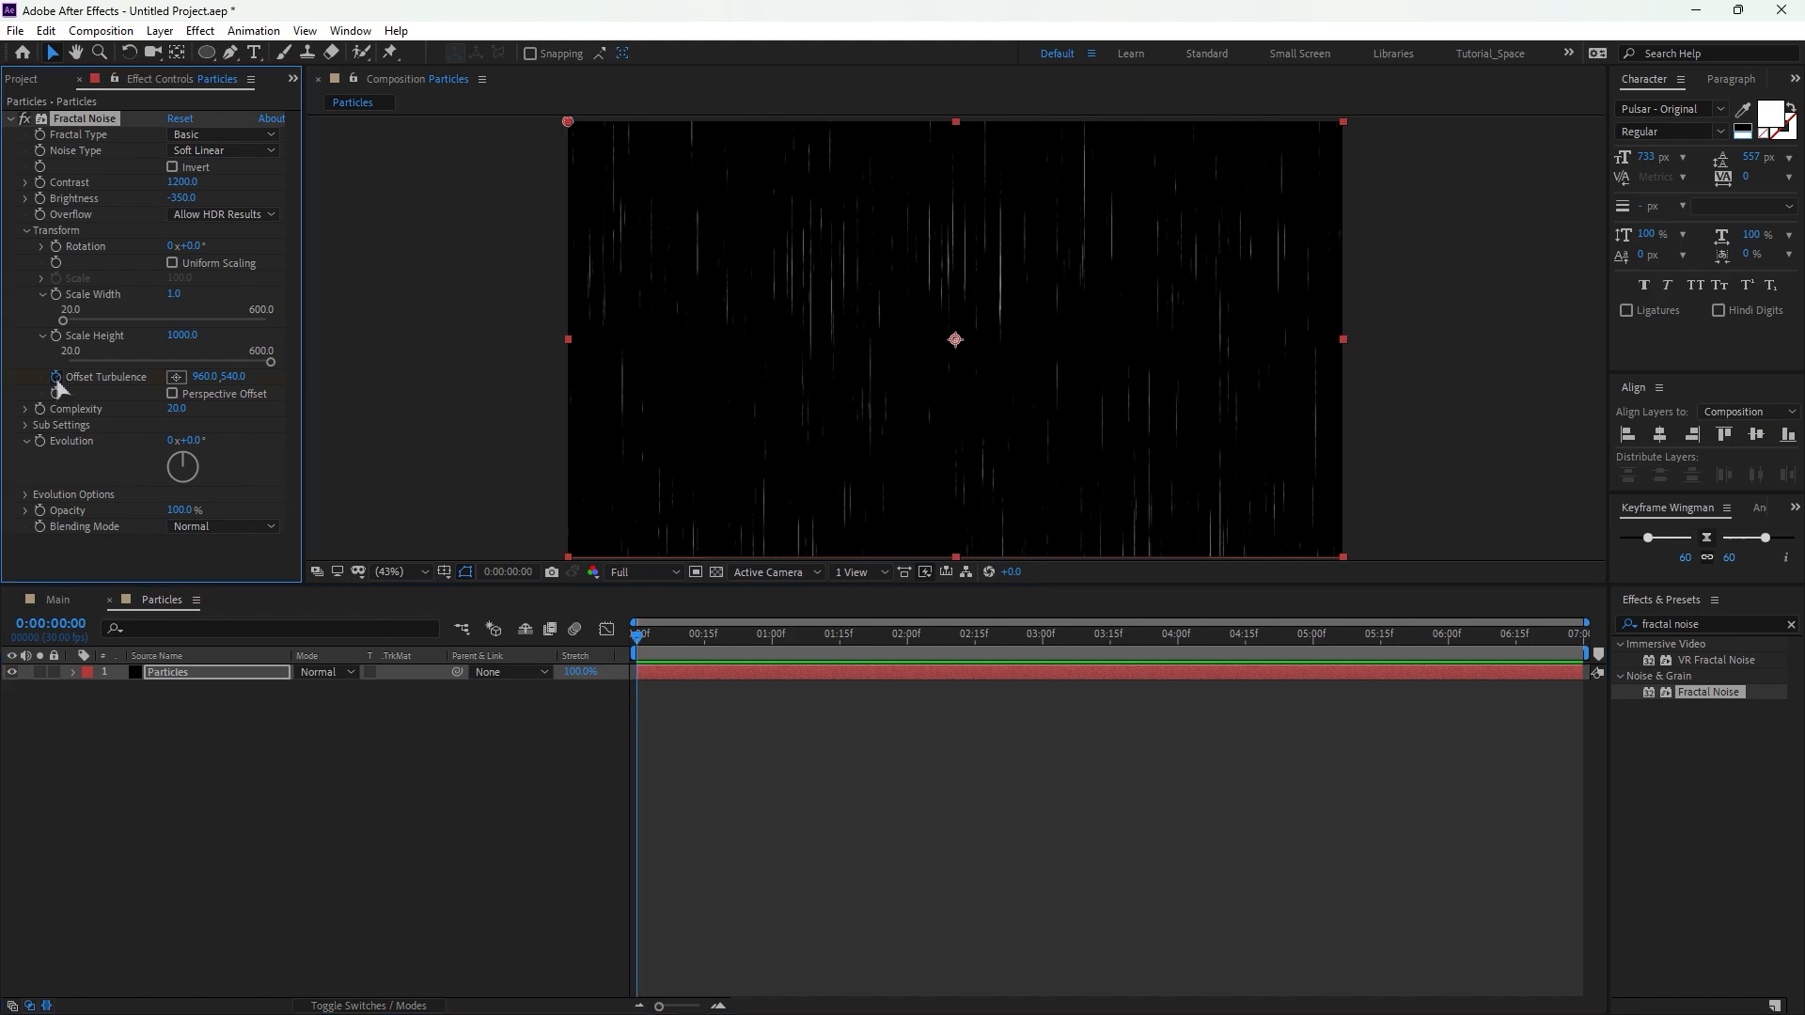
{"action": "left_click", "coordinate": [41, 442]}
At 0:00:06:29, set Offset Turbulence to 960, 0 and Evolution to 2 revolutions, and scrub back to the first frame.
{"action": "left_click_drag", "start_coordinate": [923, 635], "coordinate": [1632, 686]}
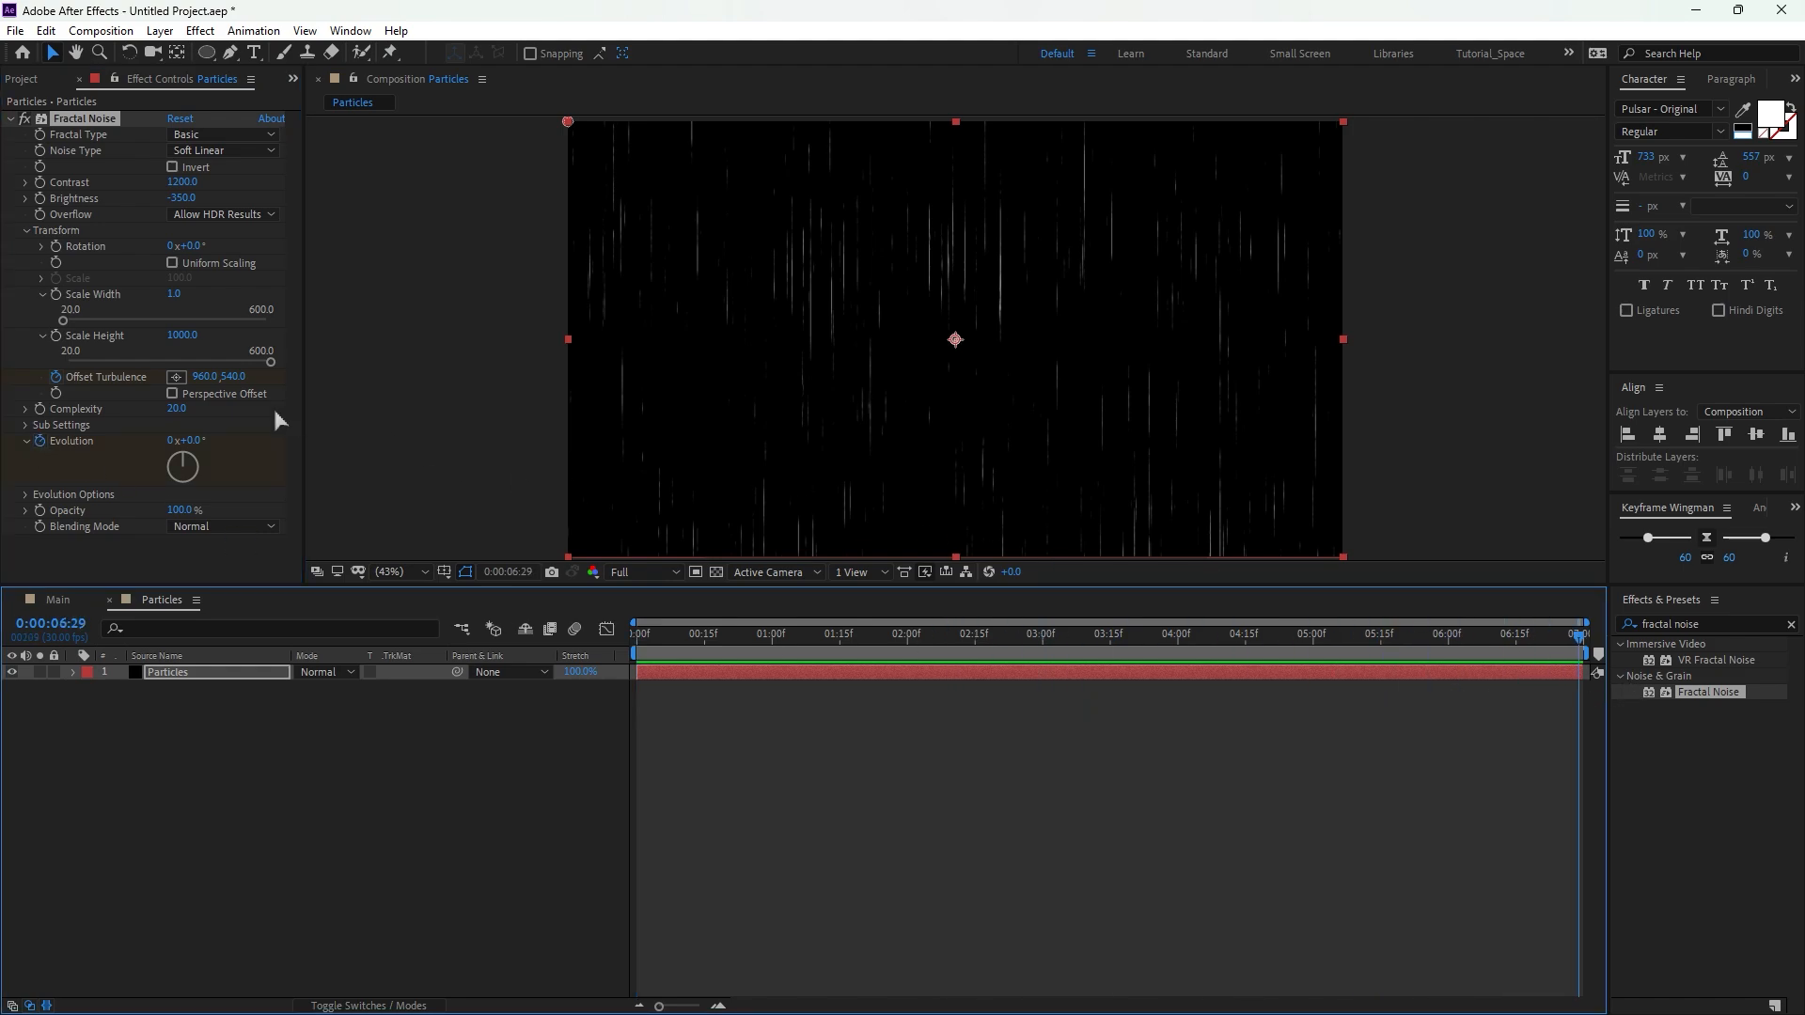
{"action": "left_click", "coordinate": [235, 376]}
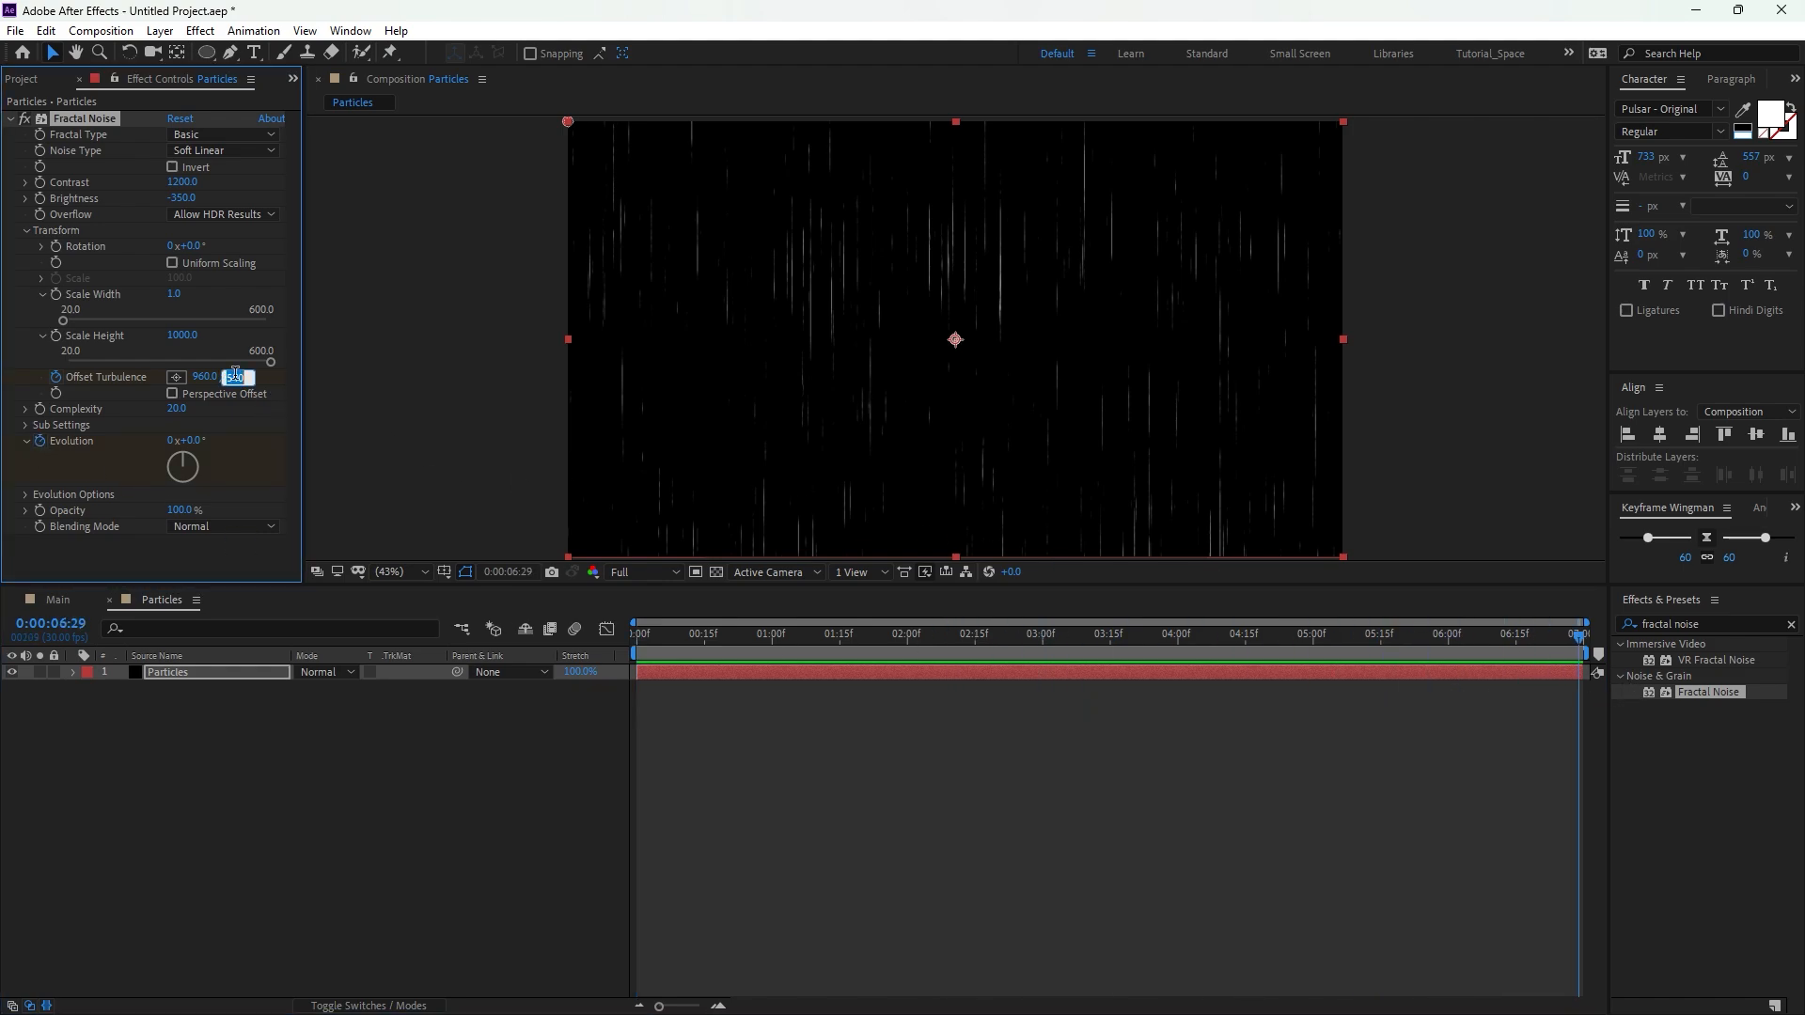
{"action": "type", "text": "0"}
{"action": "key", "text": "Return"}
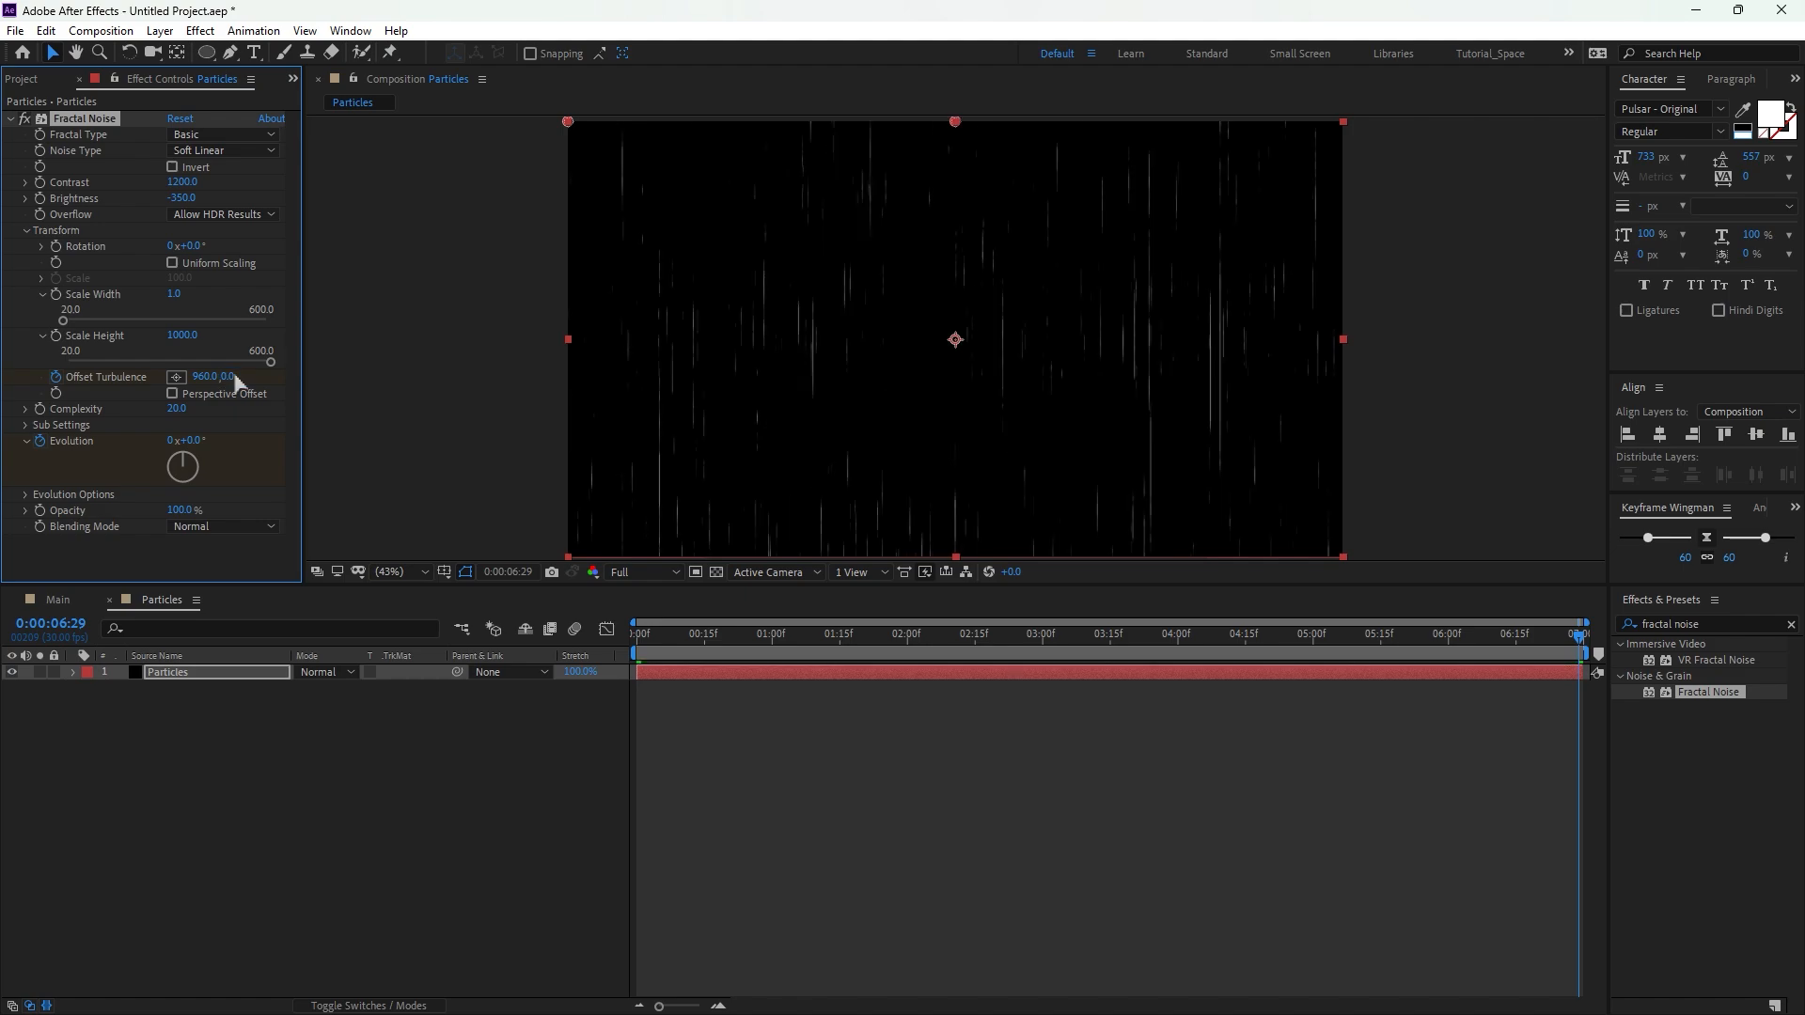
{"action": "left_click", "coordinate": [171, 441]}
{"action": "type", "text": "2"}
{"action": "key", "text": "Return"}
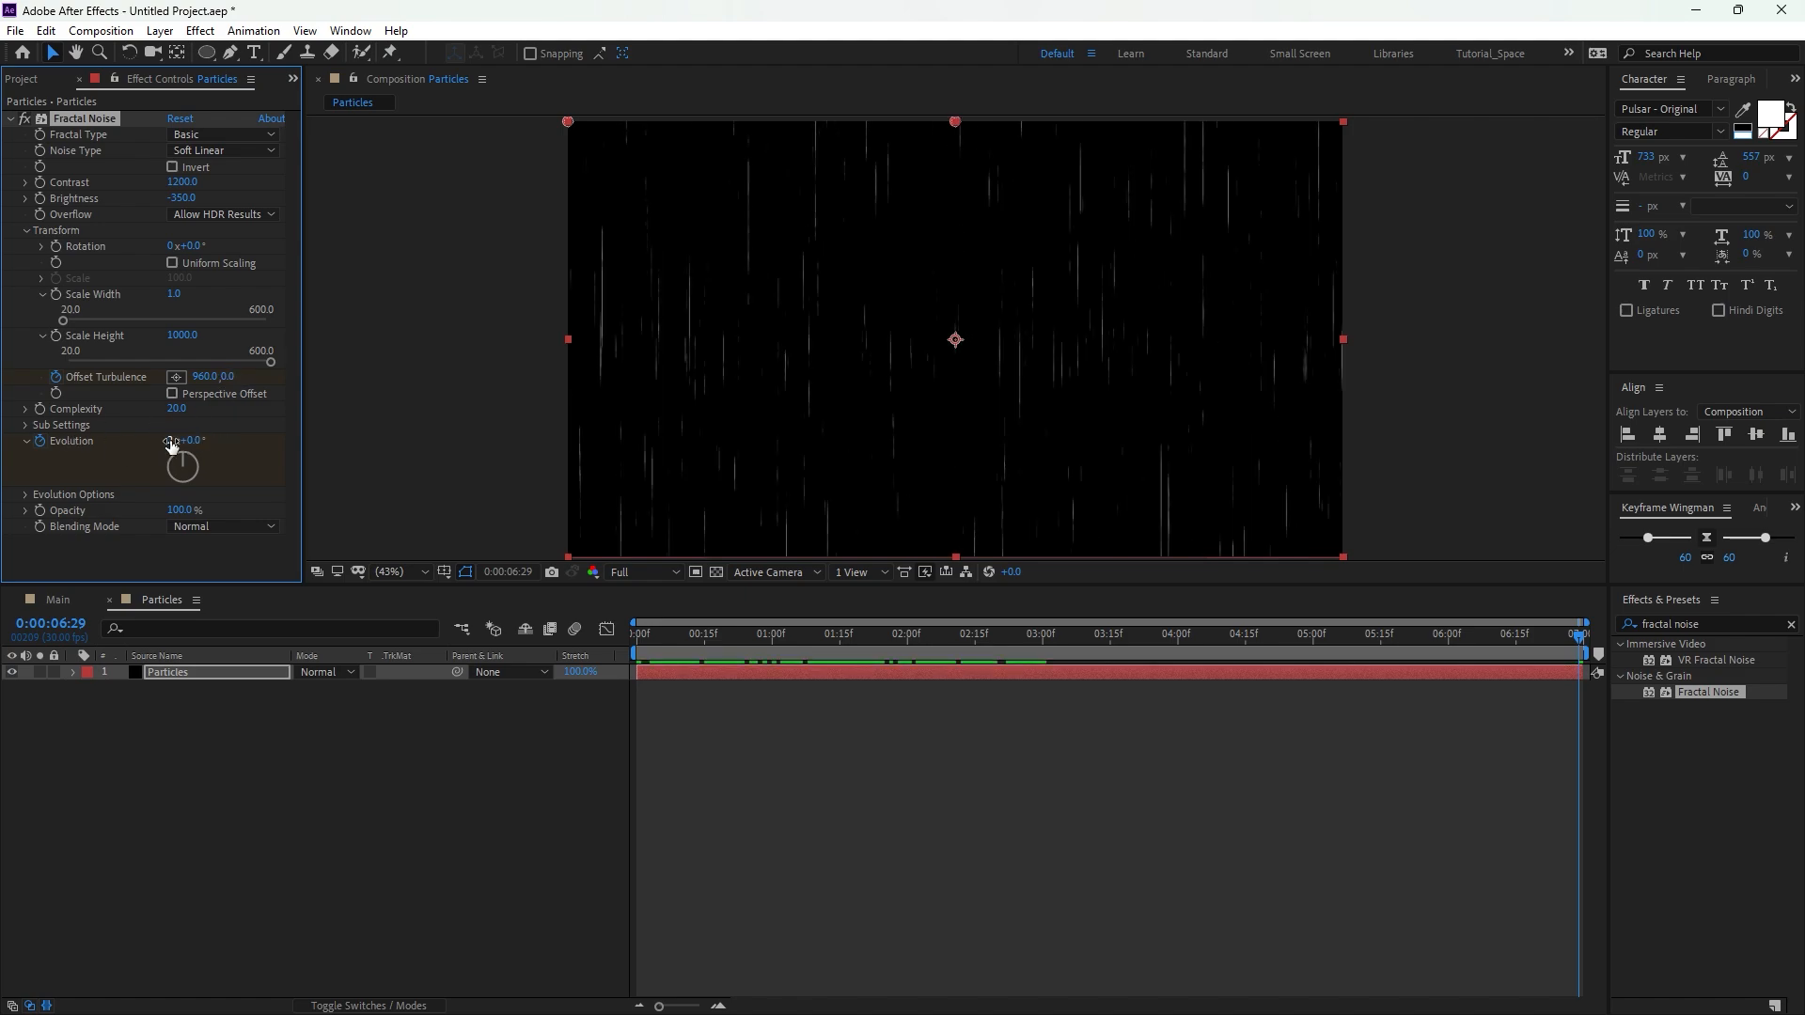
{"action": "left_click", "coordinate": [661, 655]}
{"action": "left_click_drag", "start_coordinate": [661, 655], "coordinate": [326, 755]}
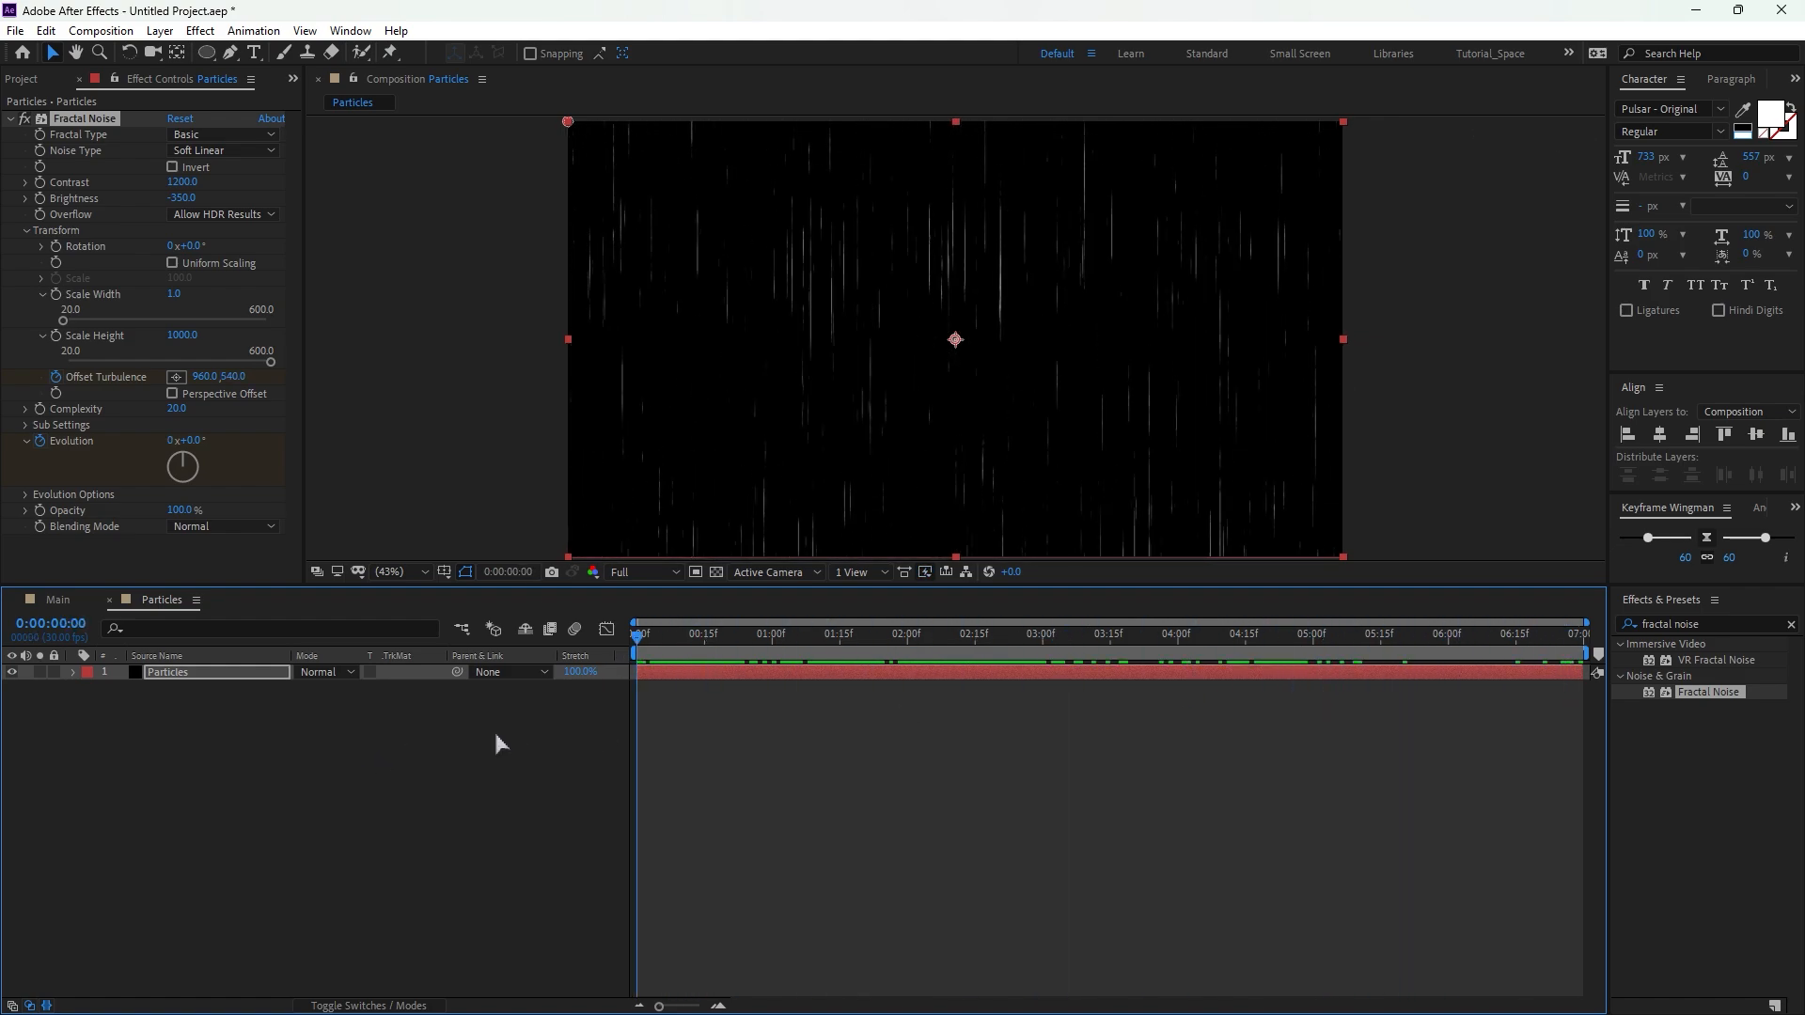
Apply Polar Coordinates to the Particles solid, with Rect to Polar conversion and 100% interpolation.
{"action": "left_click", "coordinate": [1723, 623]}
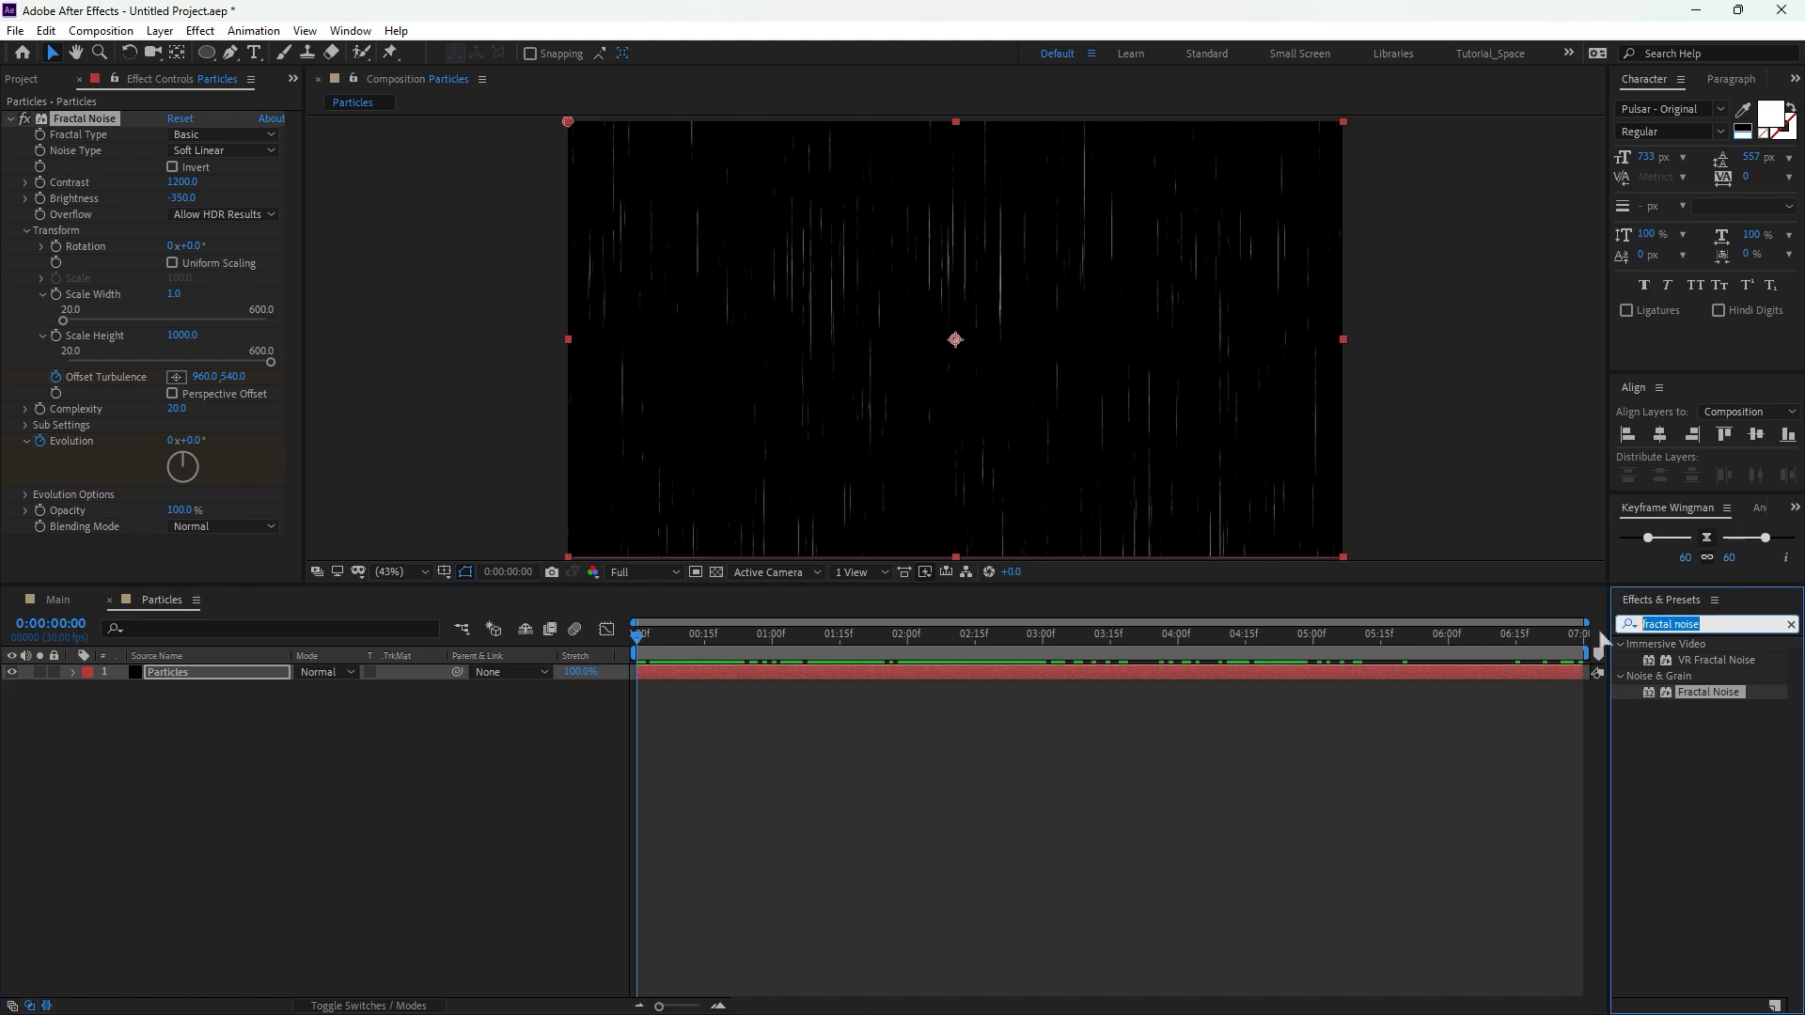
{"action": "type", "text": "pola"}
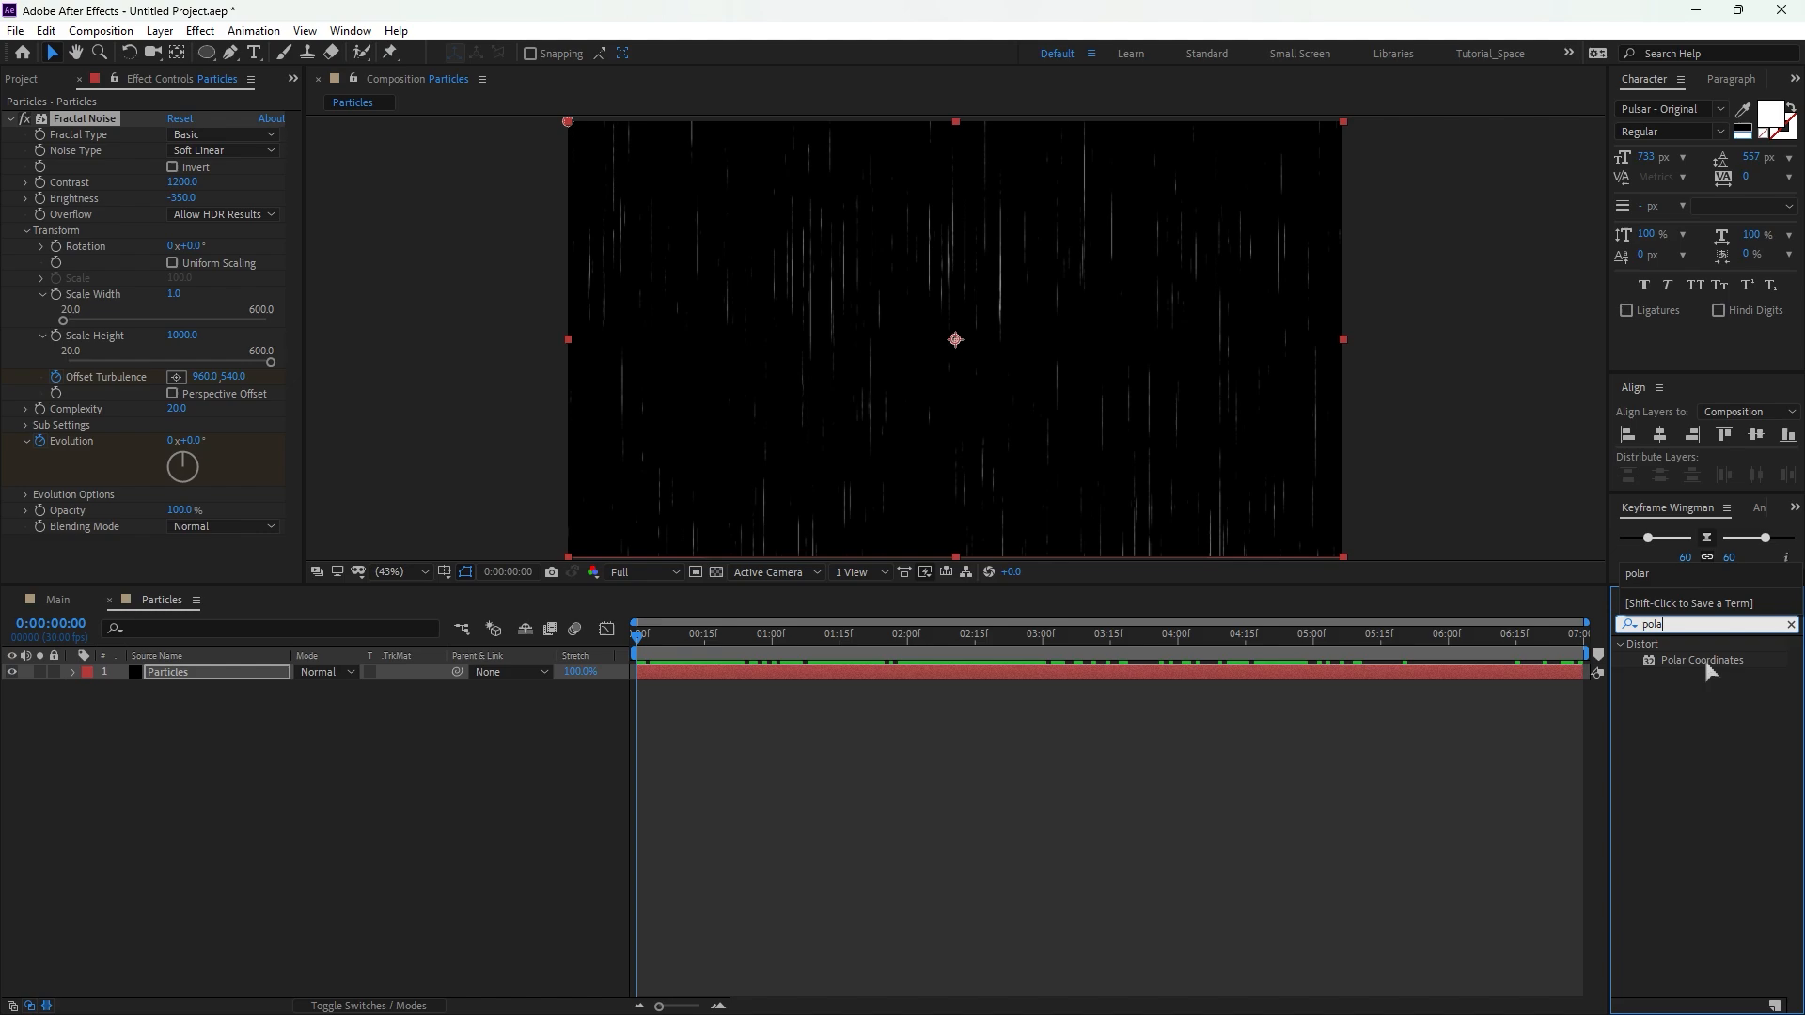
{"action": "left_click_drag", "start_coordinate": [1704, 660], "coordinate": [466, 679]}
{"action": "left_click_drag", "start_coordinate": [237, 674], "coordinate": [237, 674]}
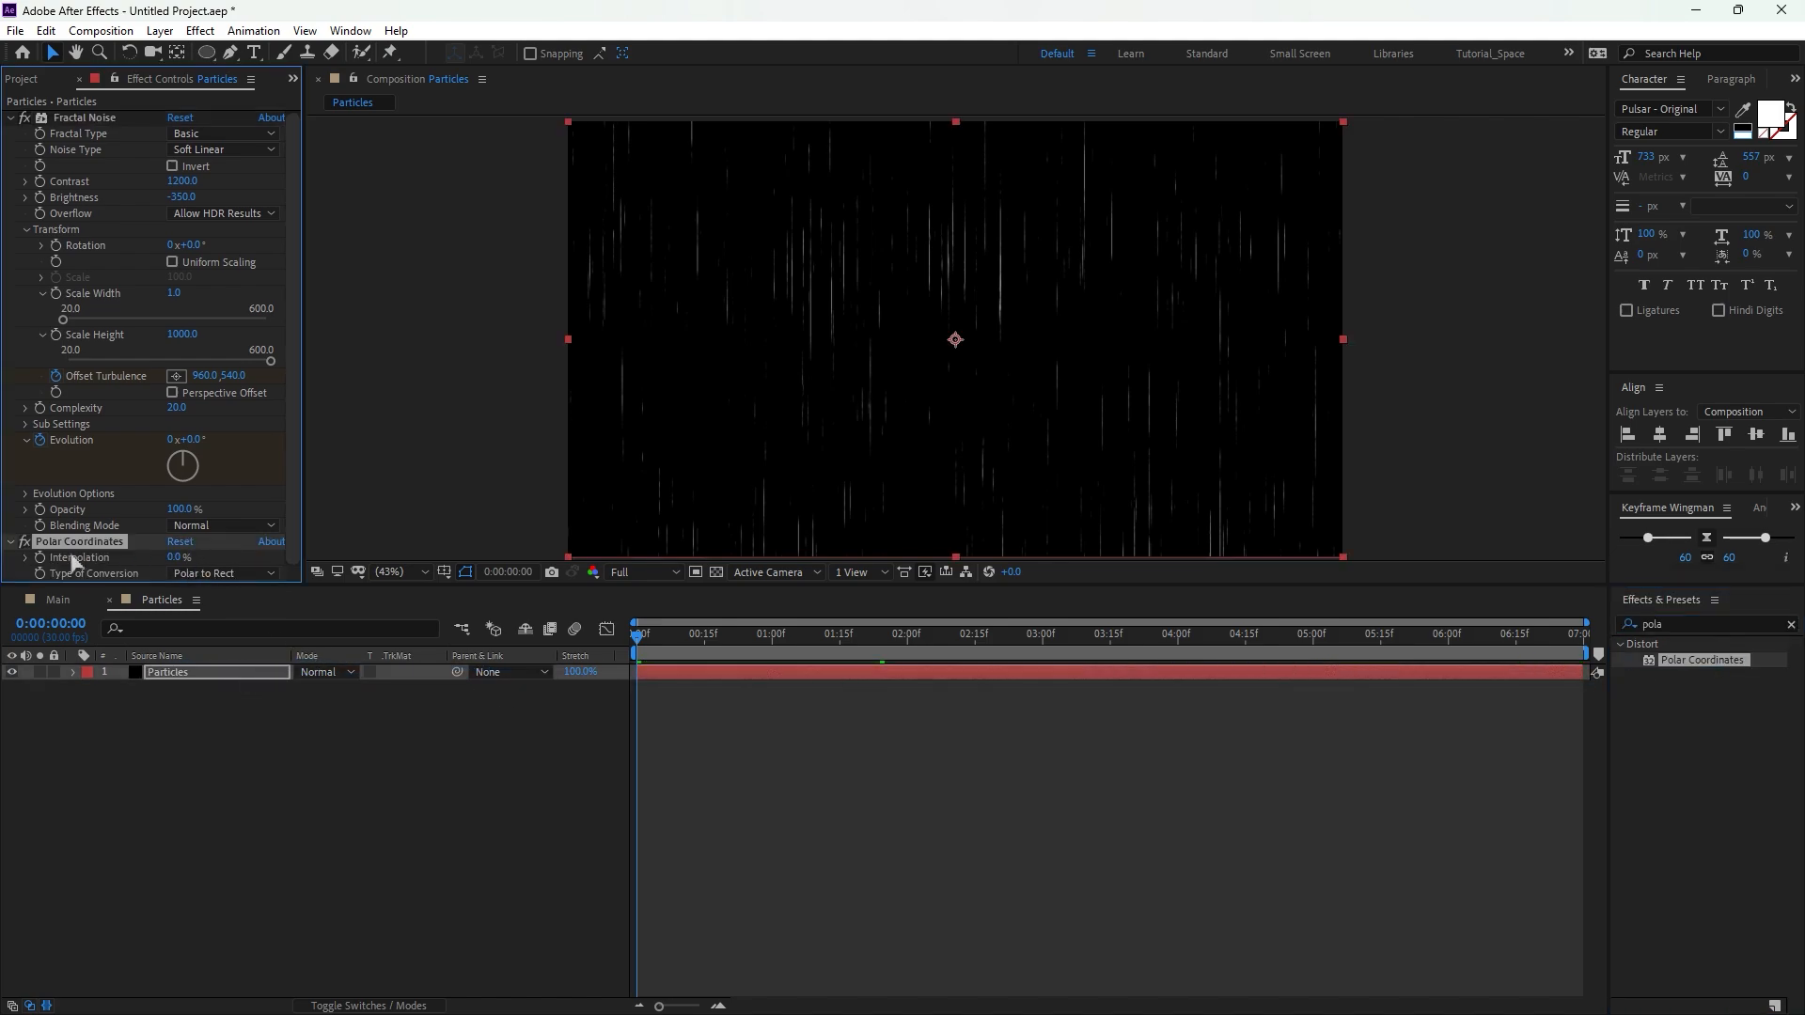
{"action": "left_click", "coordinate": [222, 574]}
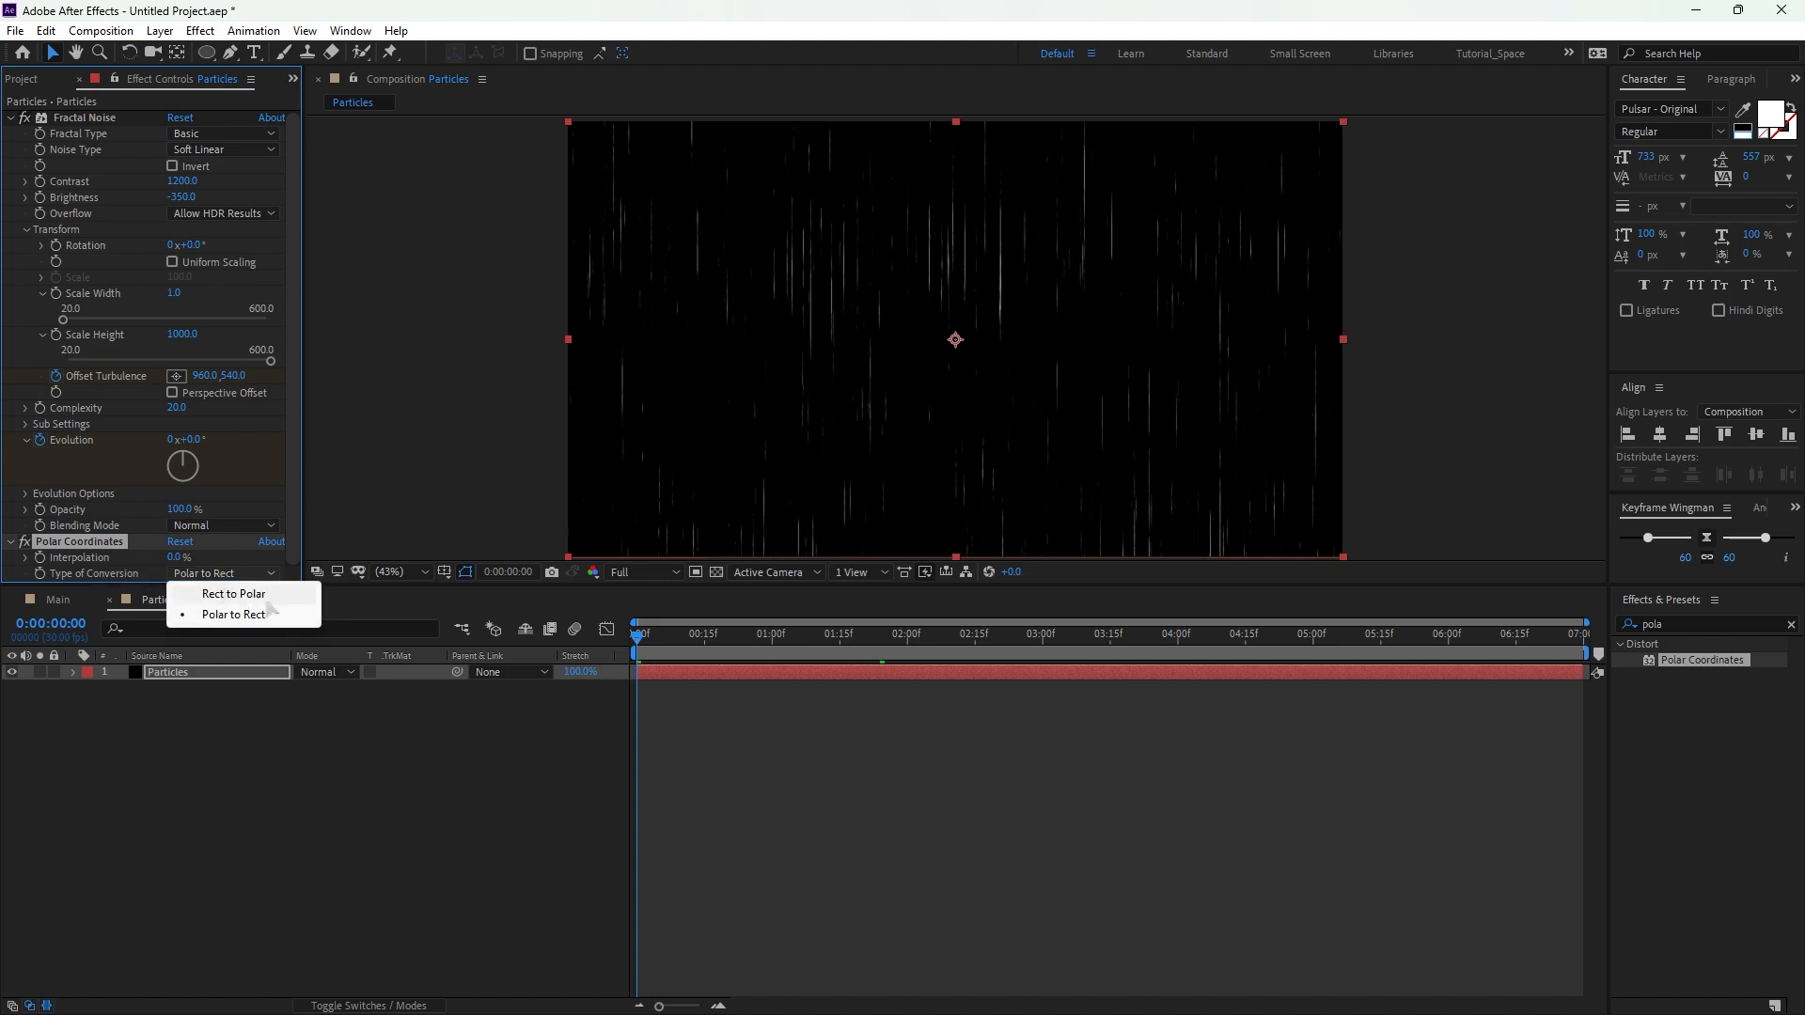
{"action": "left_click", "coordinate": [184, 592]}
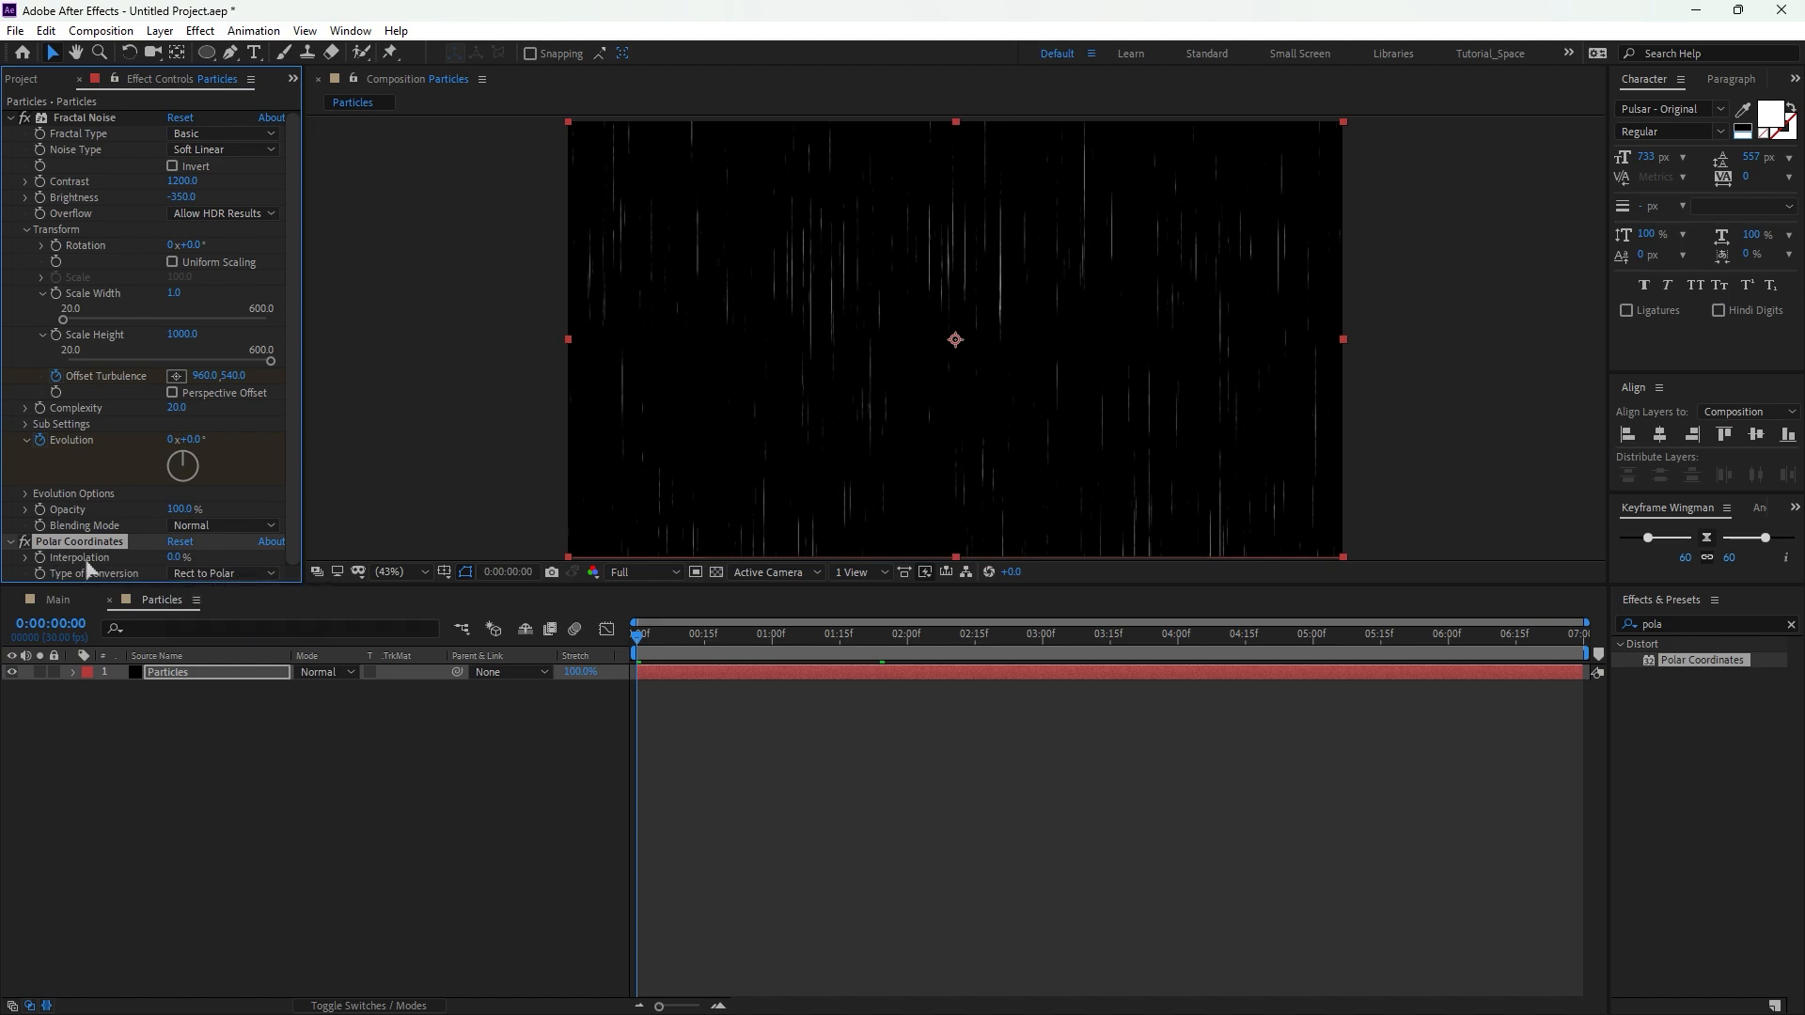
{"action": "left_click_drag", "start_coordinate": [174, 559], "coordinate": [198, 564]}
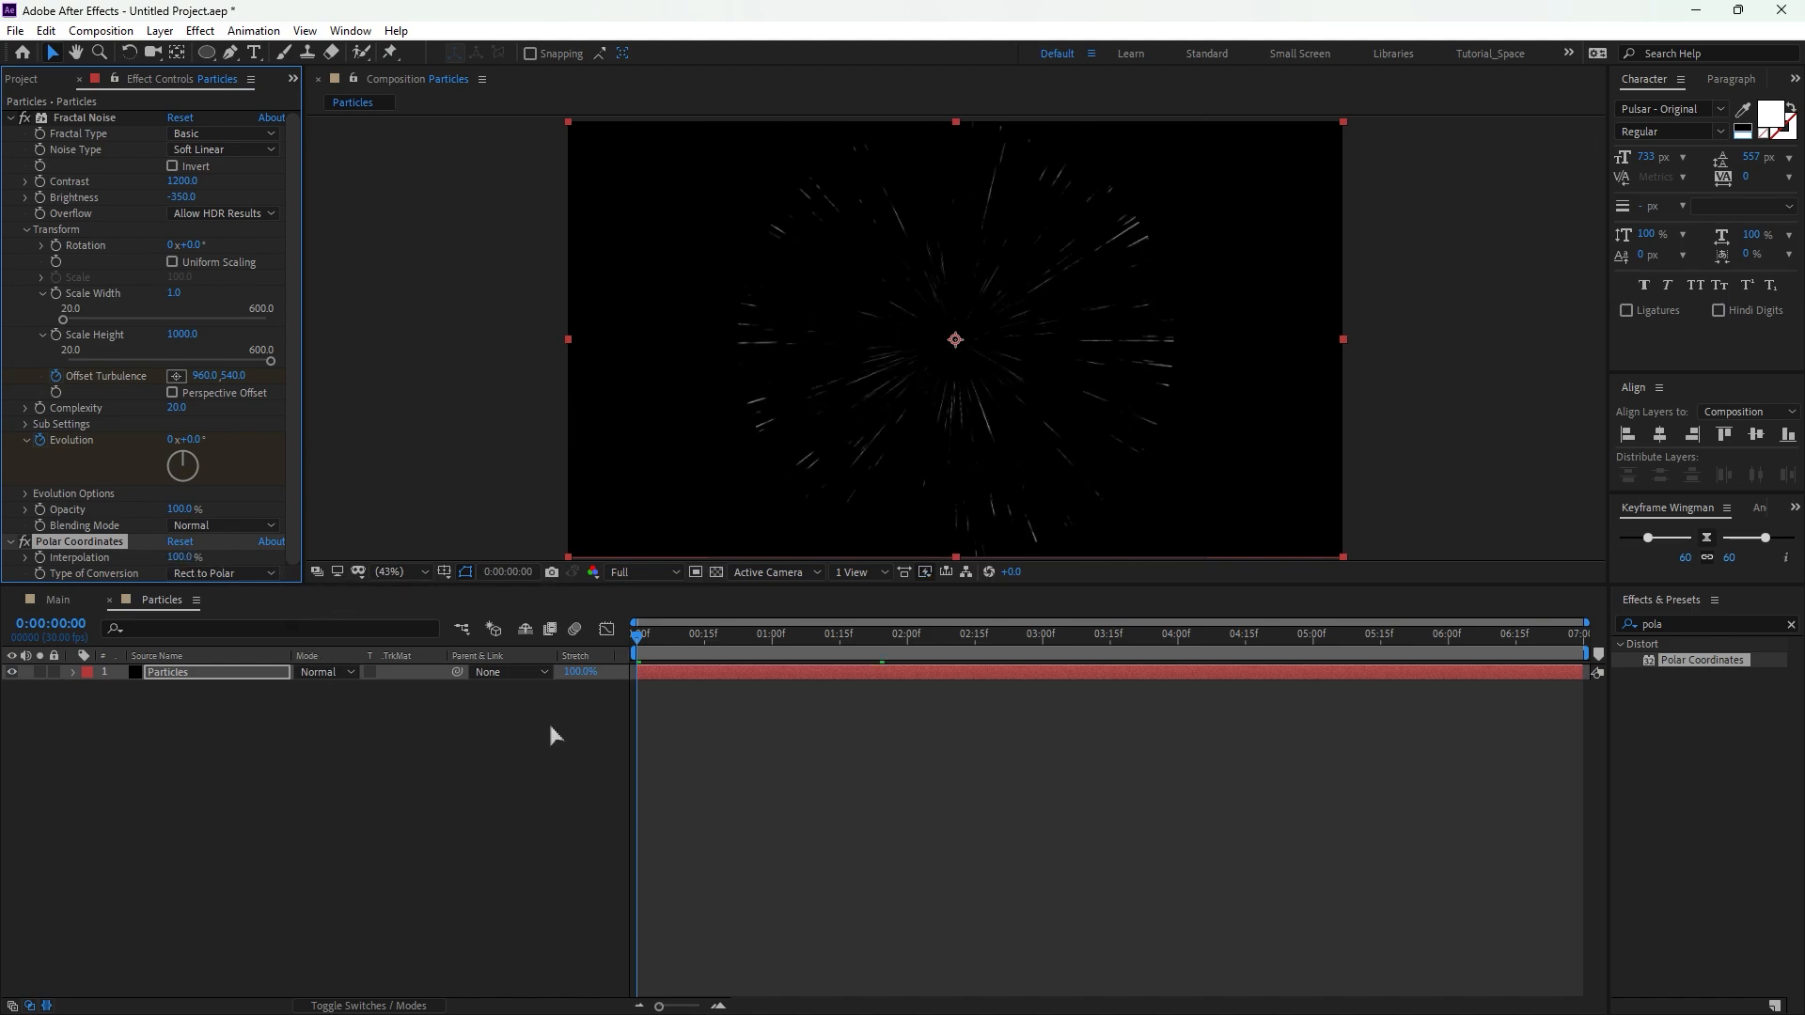
Add the Transform effect to the Particles solid and set its scale to 250.
{"action": "left_click", "coordinate": [1651, 625]}
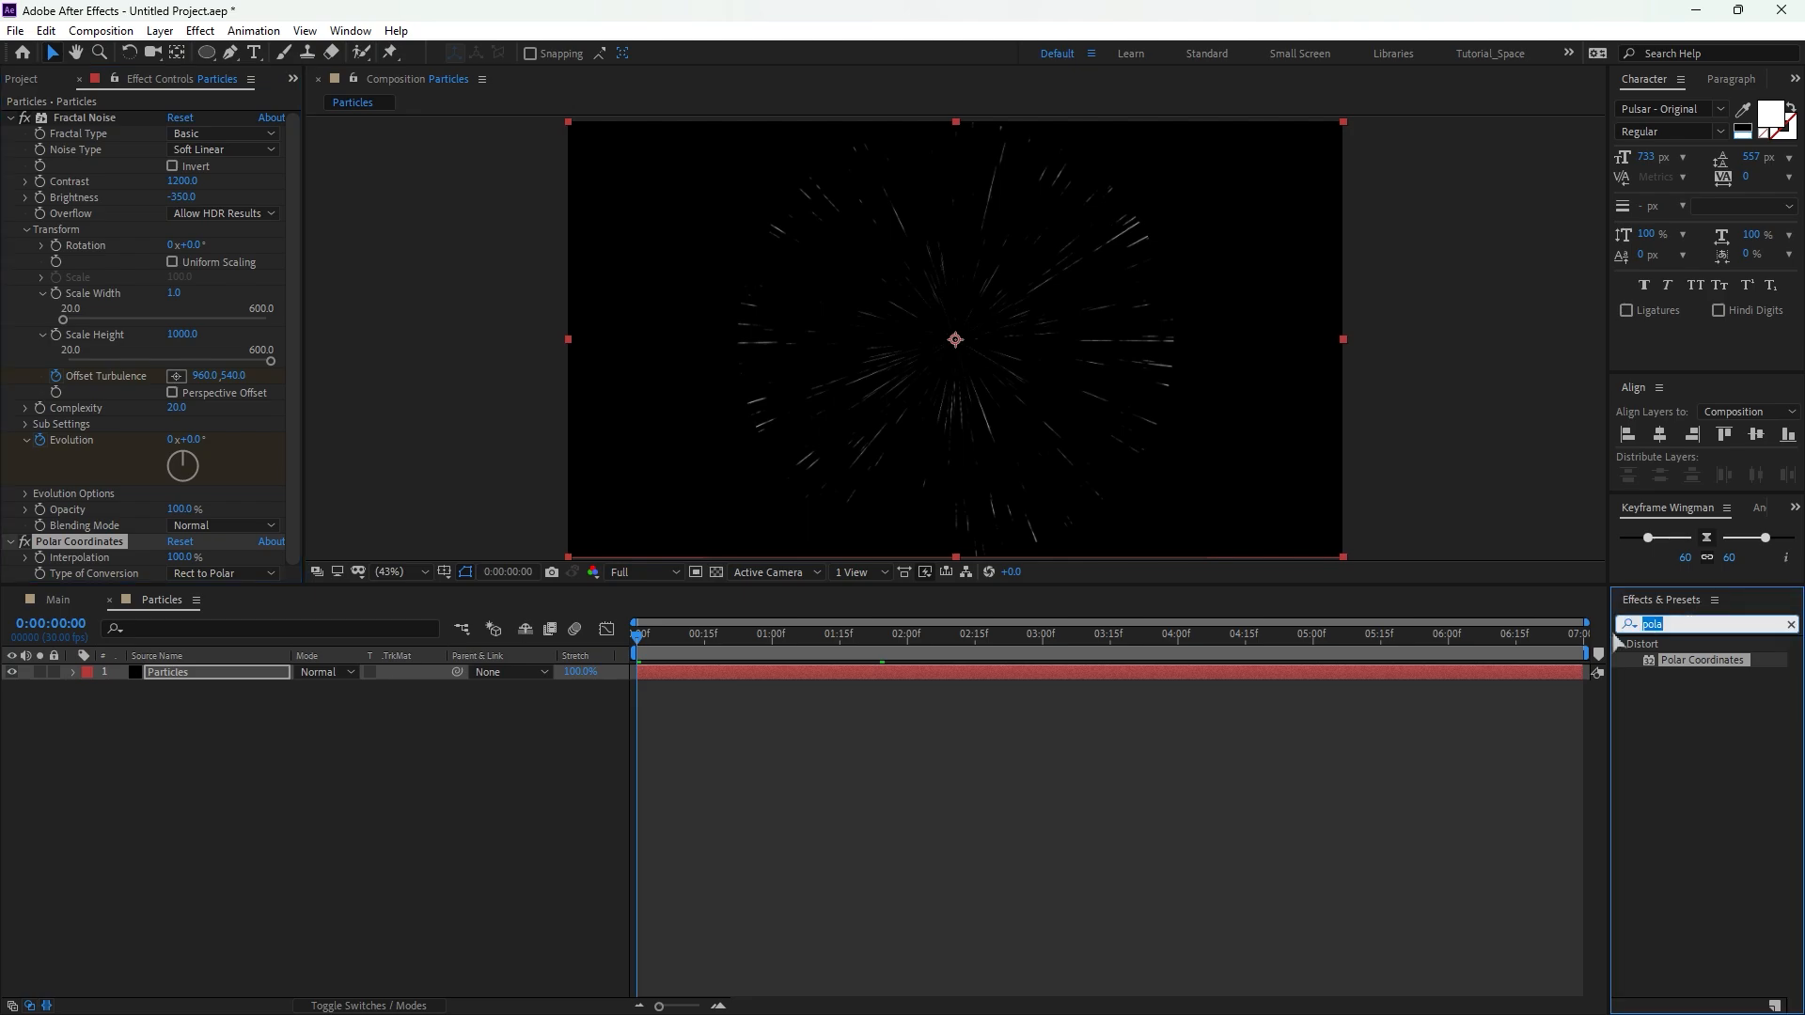
{"action": "type", "text": "trans"}
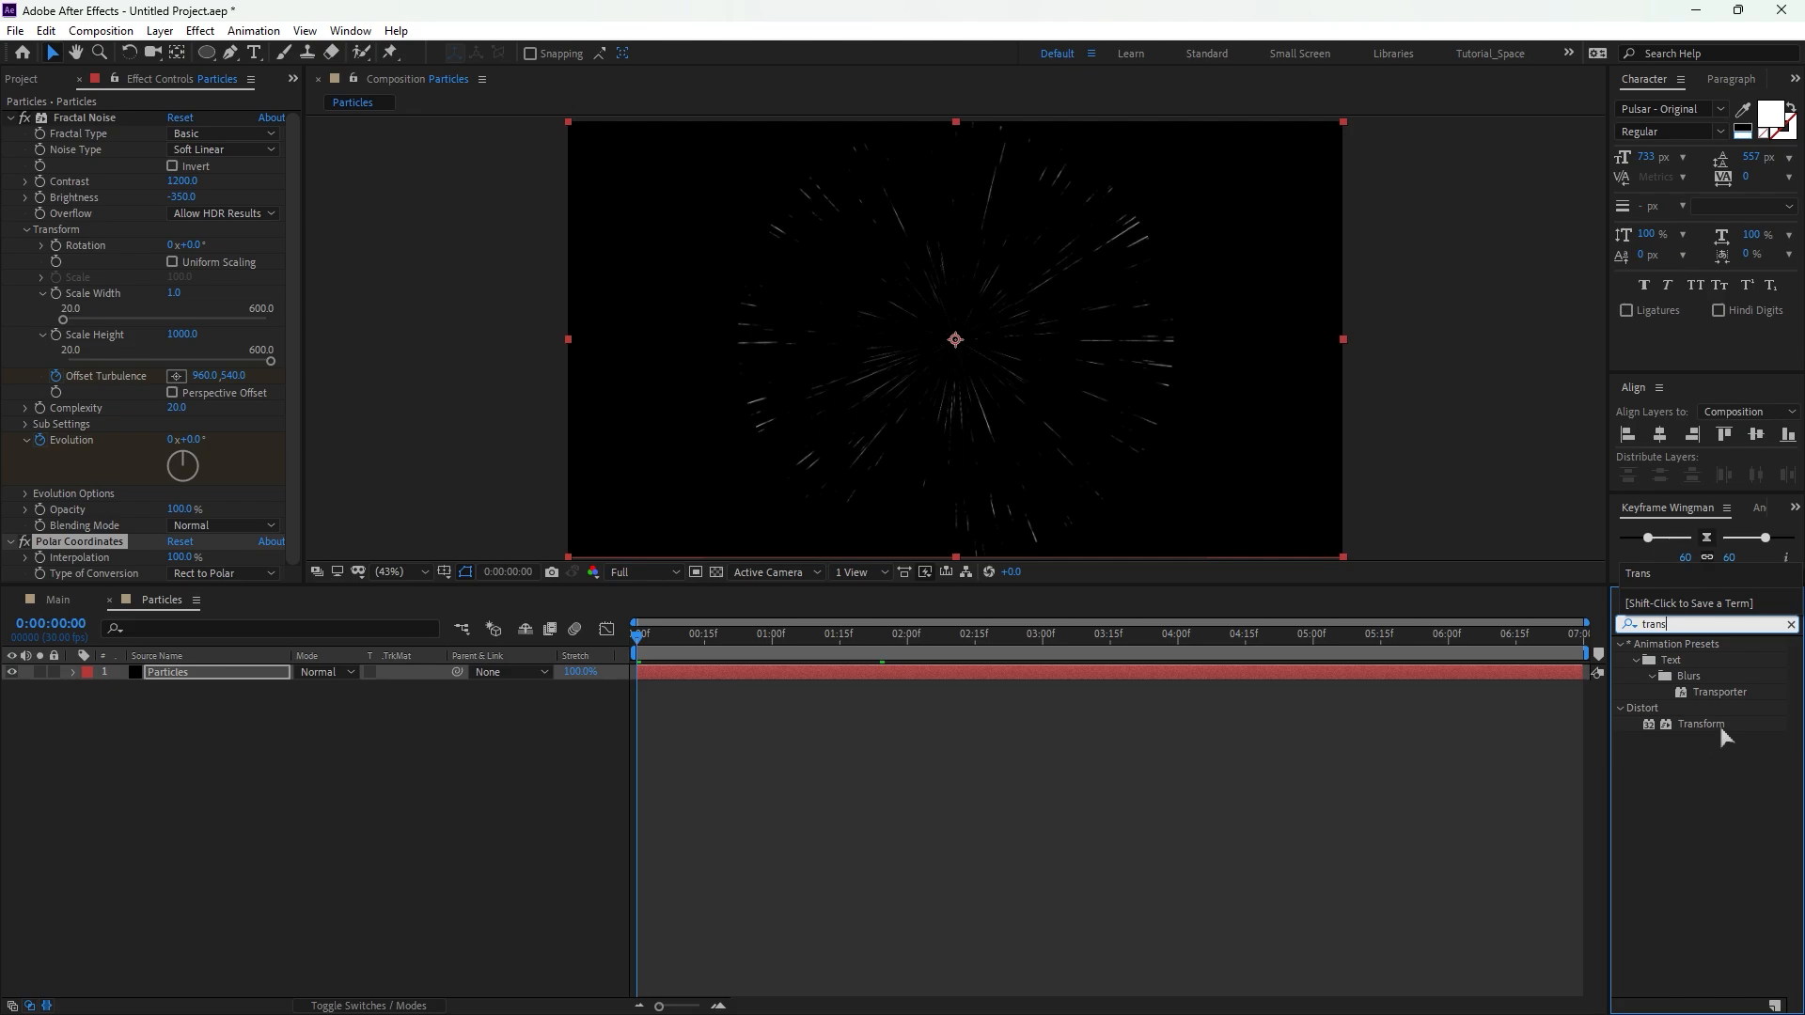
{"action": "left_click_drag", "start_coordinate": [1712, 729], "coordinate": [206, 679]}
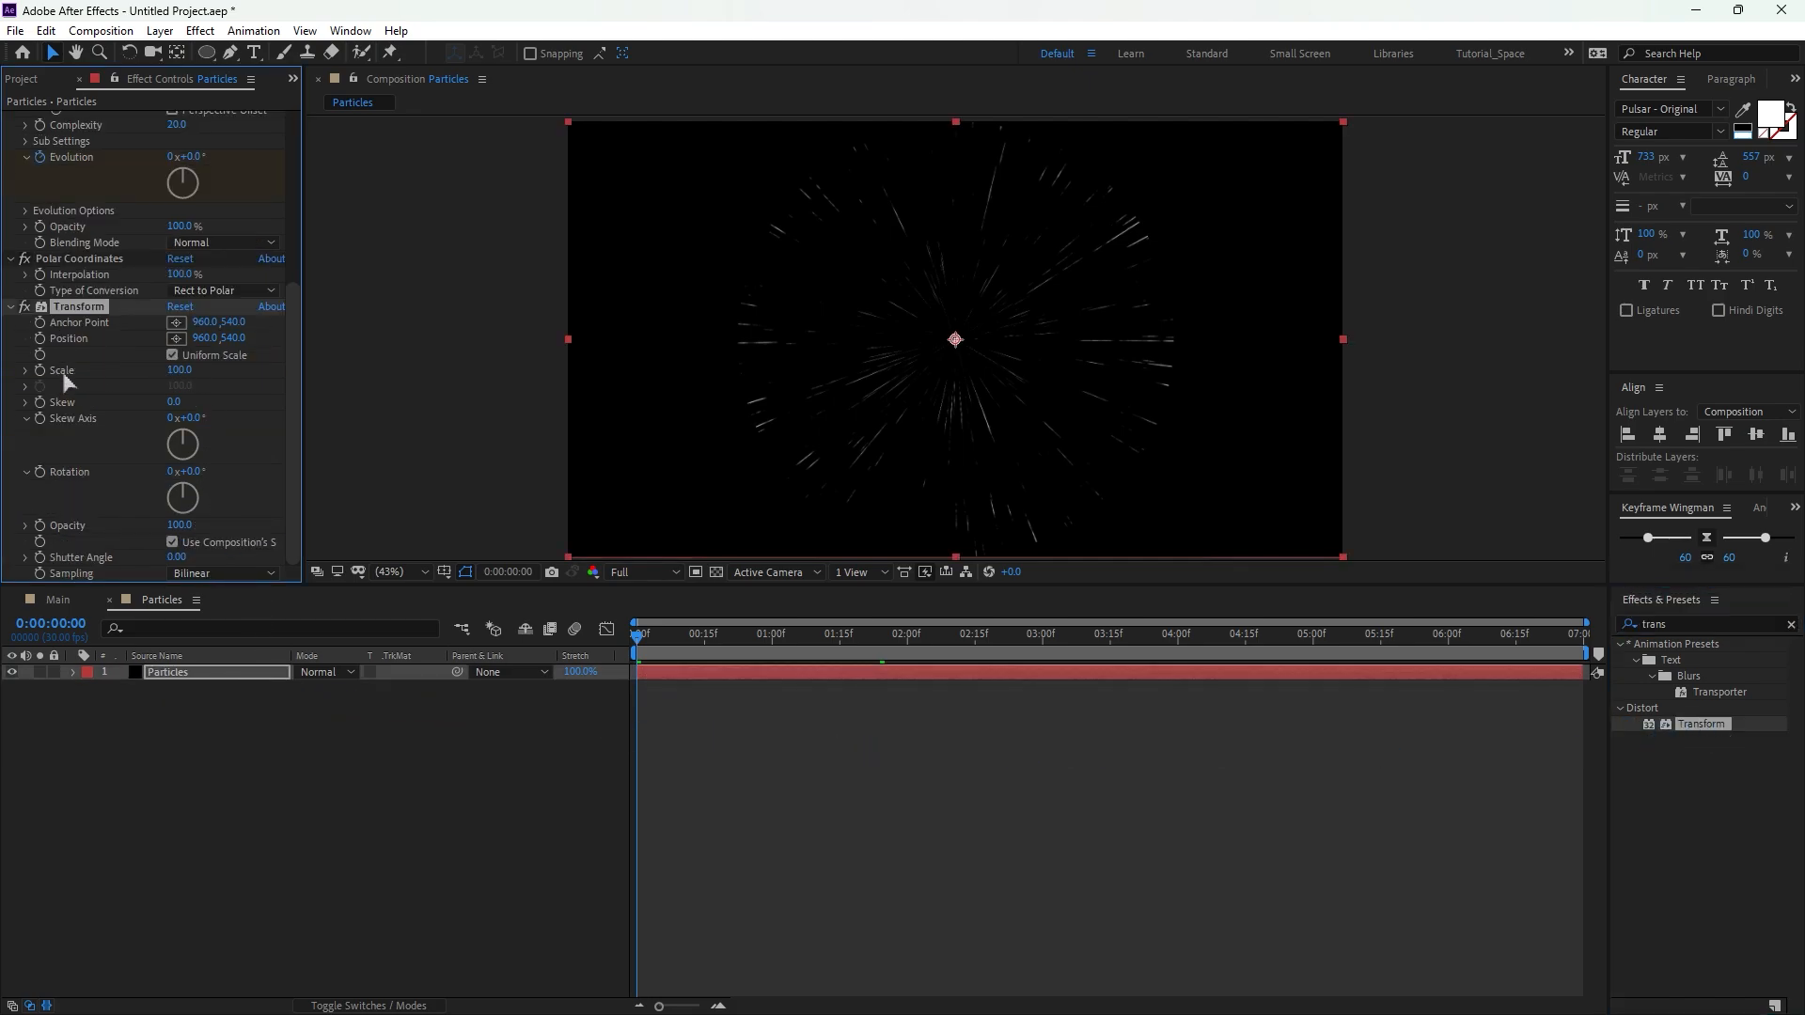
{"action": "left_click", "coordinate": [176, 371]}
{"action": "type", "text": "250"}
{"action": "key", "text": "Return"}
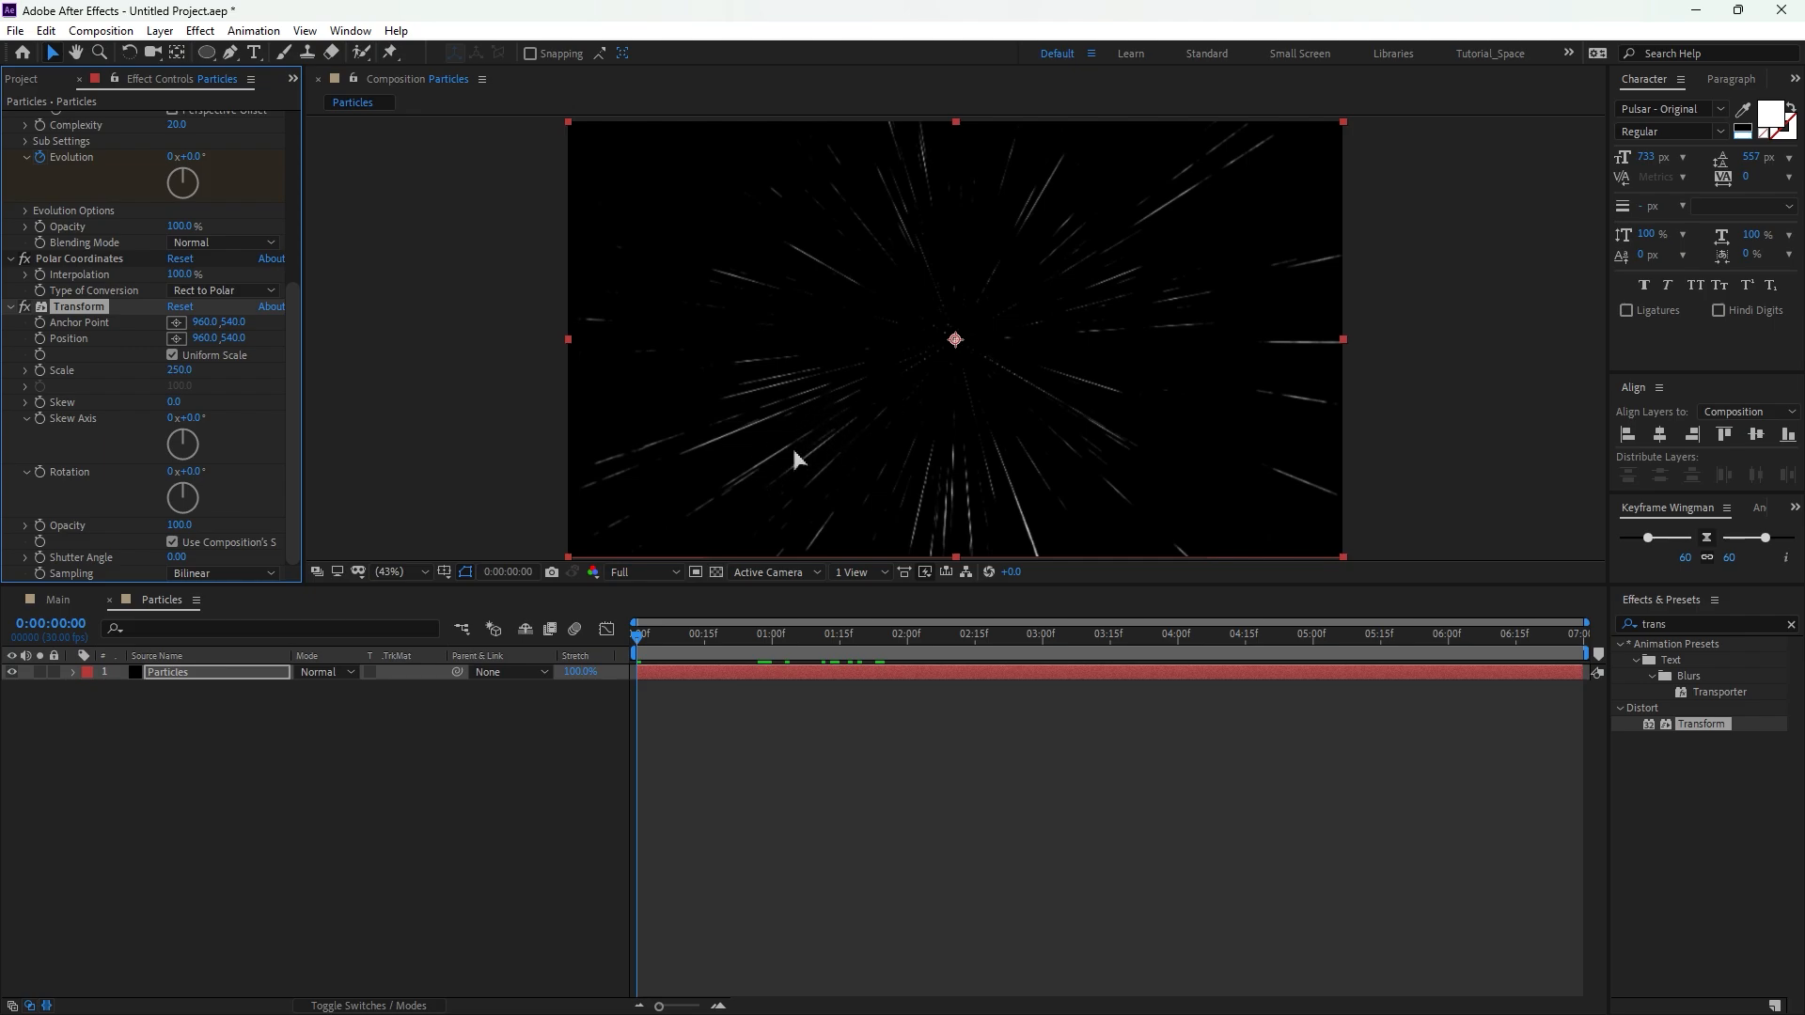
Apply CC Radial Fast Blur to the Particles solid and set its amount to 70.
{"action": "key", "text": "ctrl+5"}
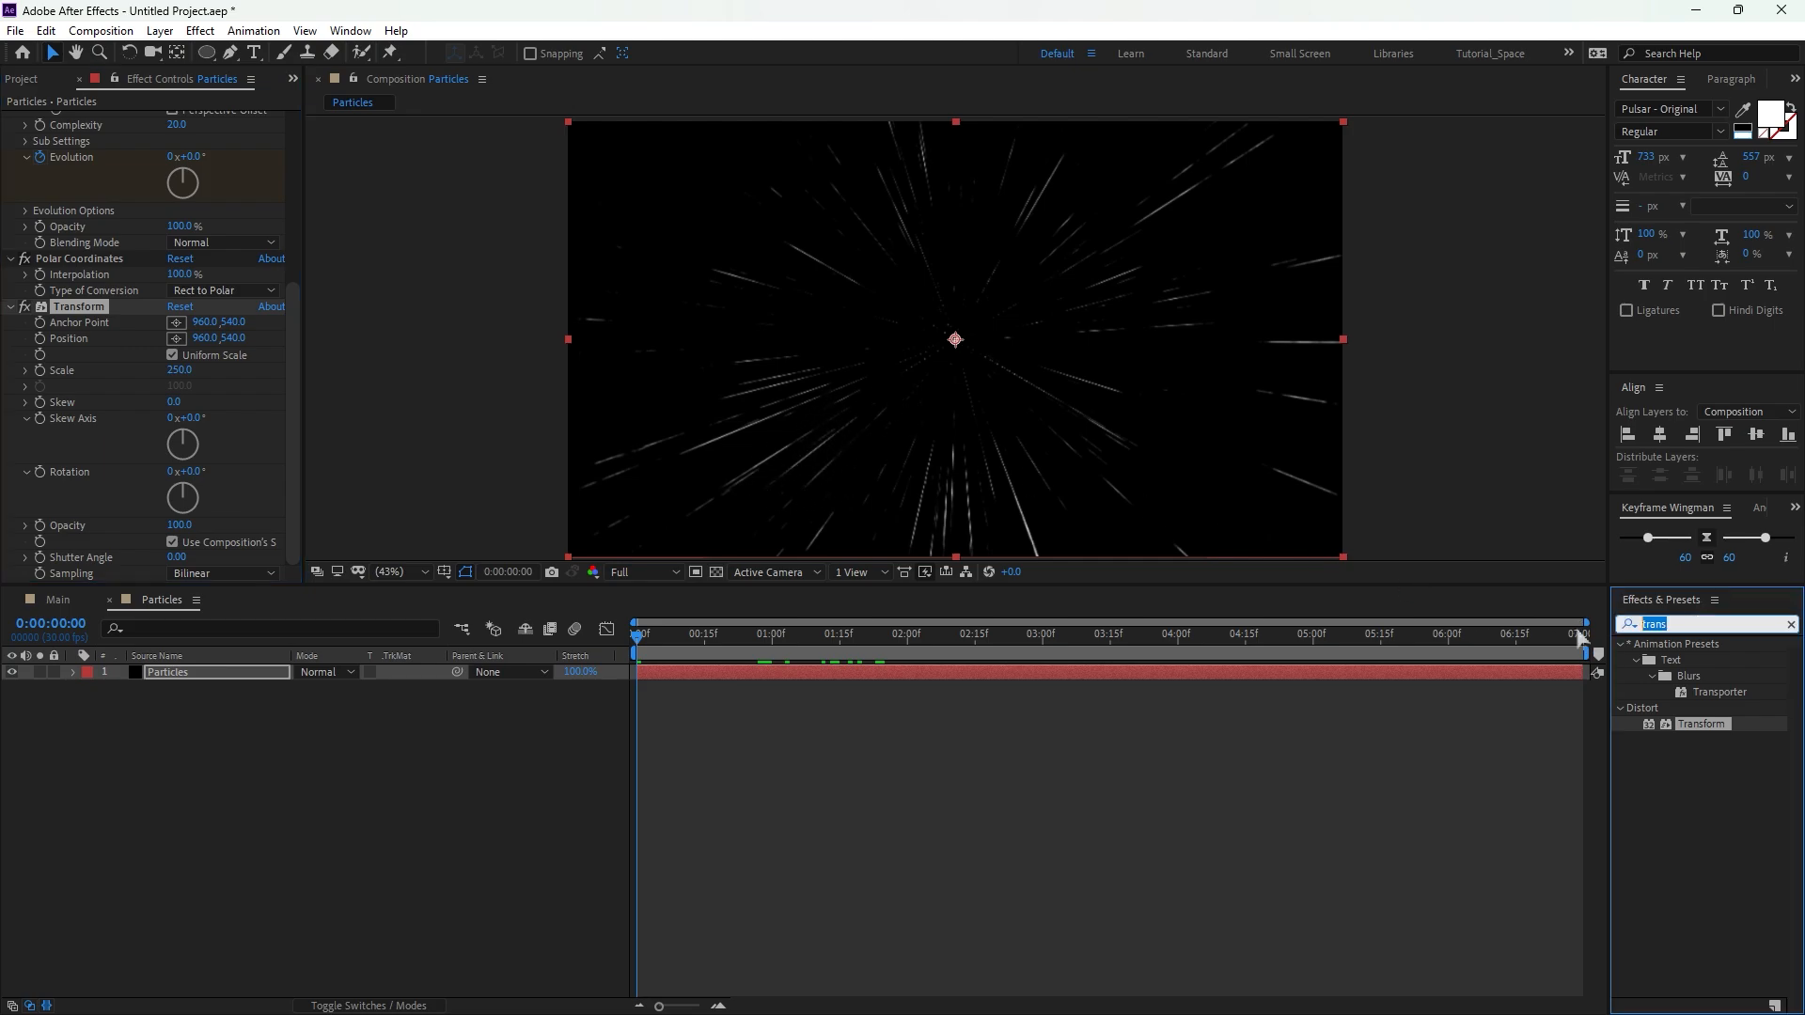
{"action": "type", "text": "cc rac"}
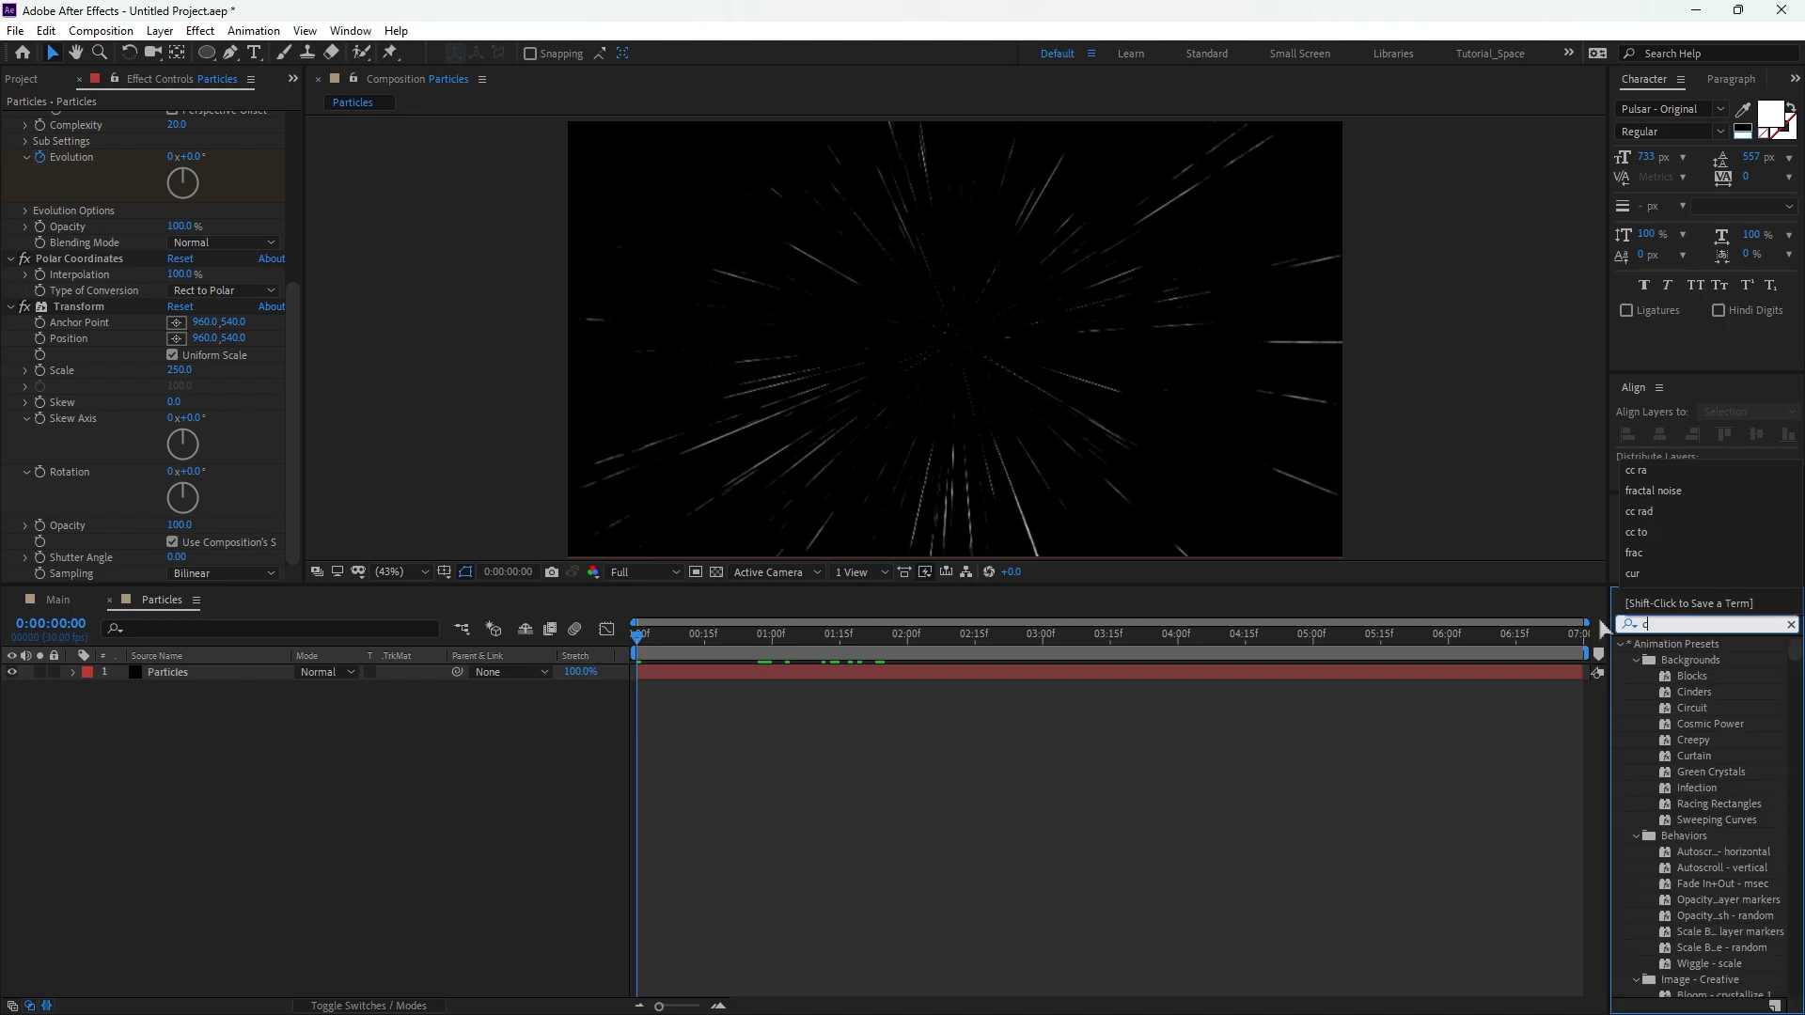
{"action": "type", "text": "c radial"}
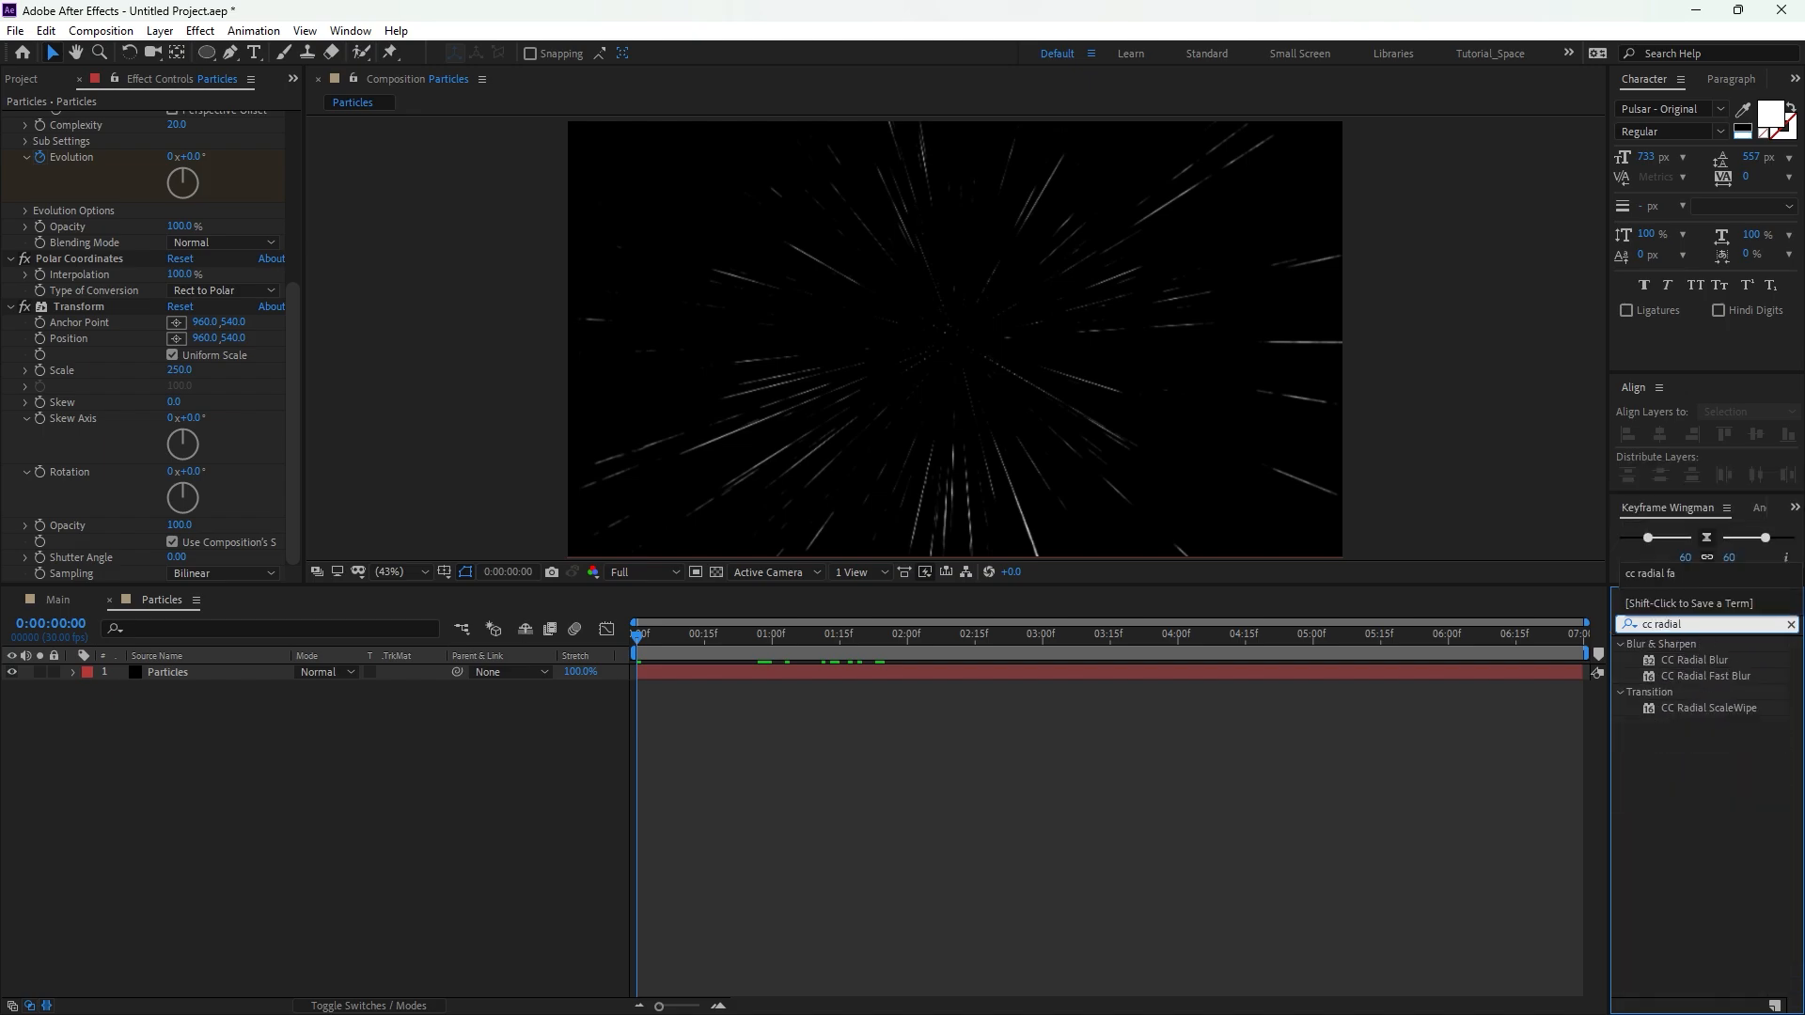
{"action": "left_click_drag", "start_coordinate": [1706, 684], "coordinate": [243, 675]}
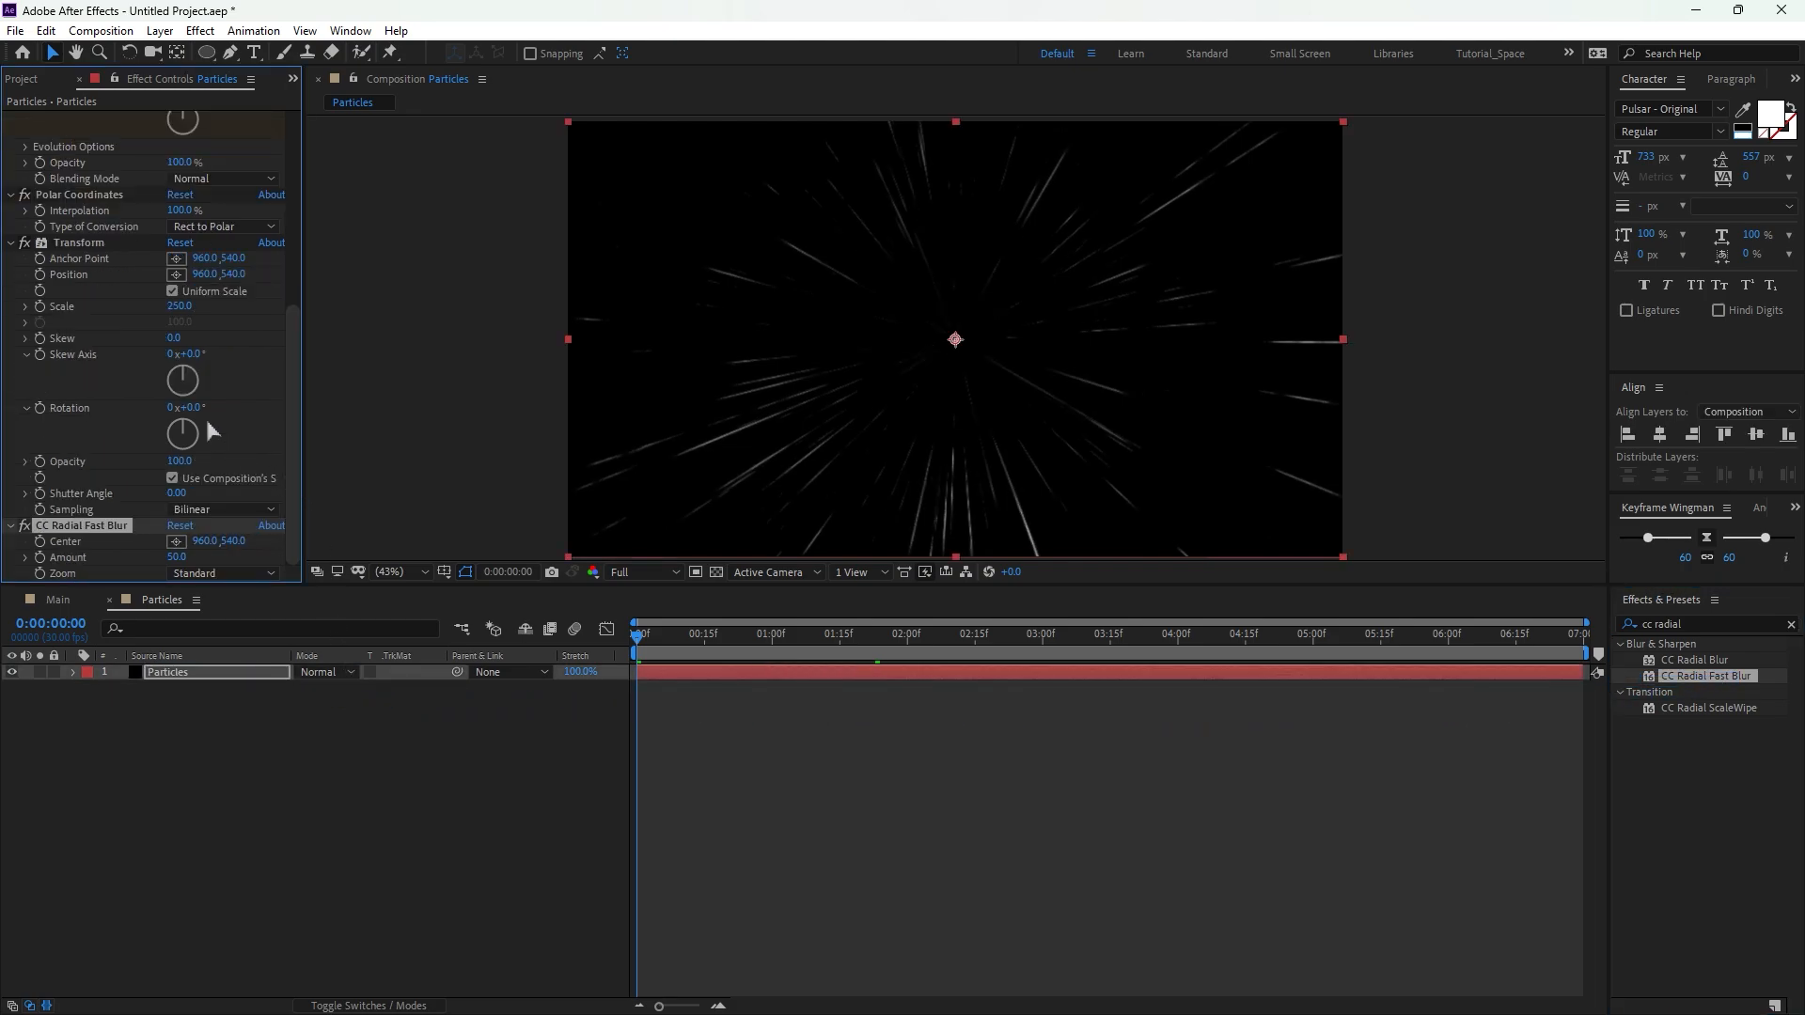
{"action": "left_click", "coordinate": [176, 557]}
{"action": "type", "text": "70"}
{"action": "key", "text": "Return"}
Place BG Texture.jpg from the Assets folder in the Main composition and scale it down proportionally to slightly wider than the frame.
{"action": "left_click", "coordinate": [58, 599]}
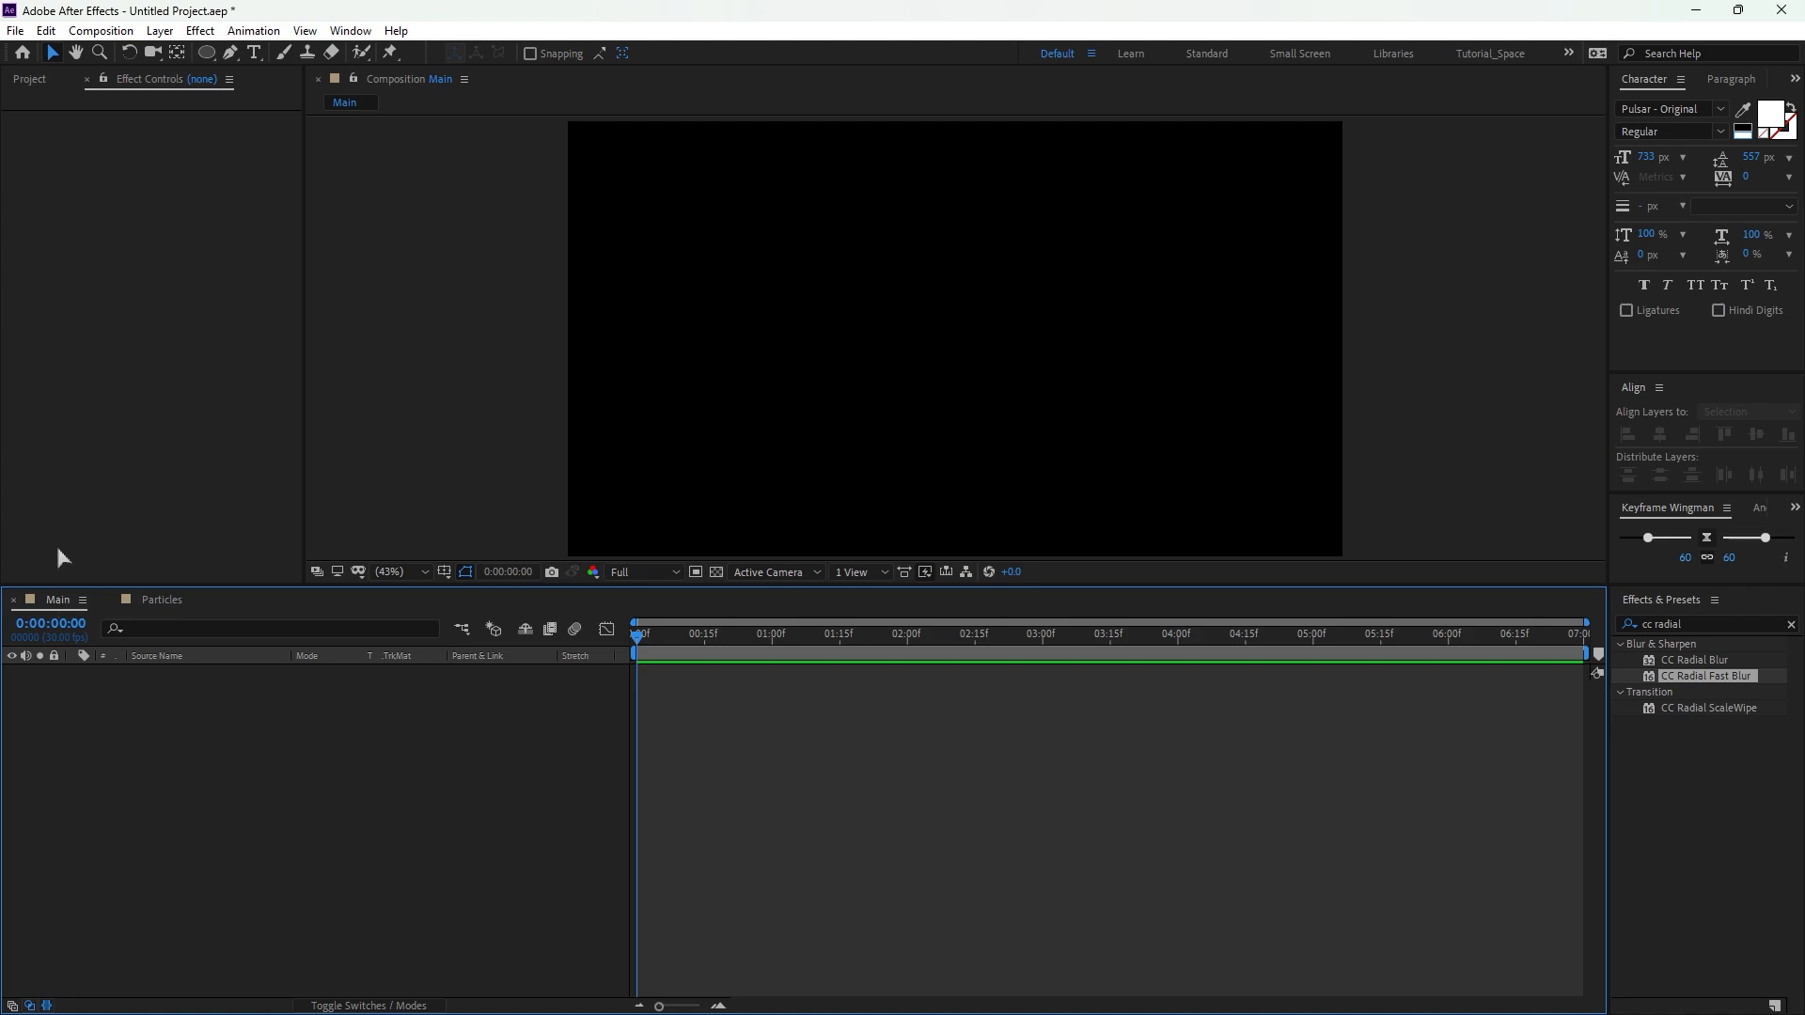
{"action": "left_click", "coordinate": [31, 79]}
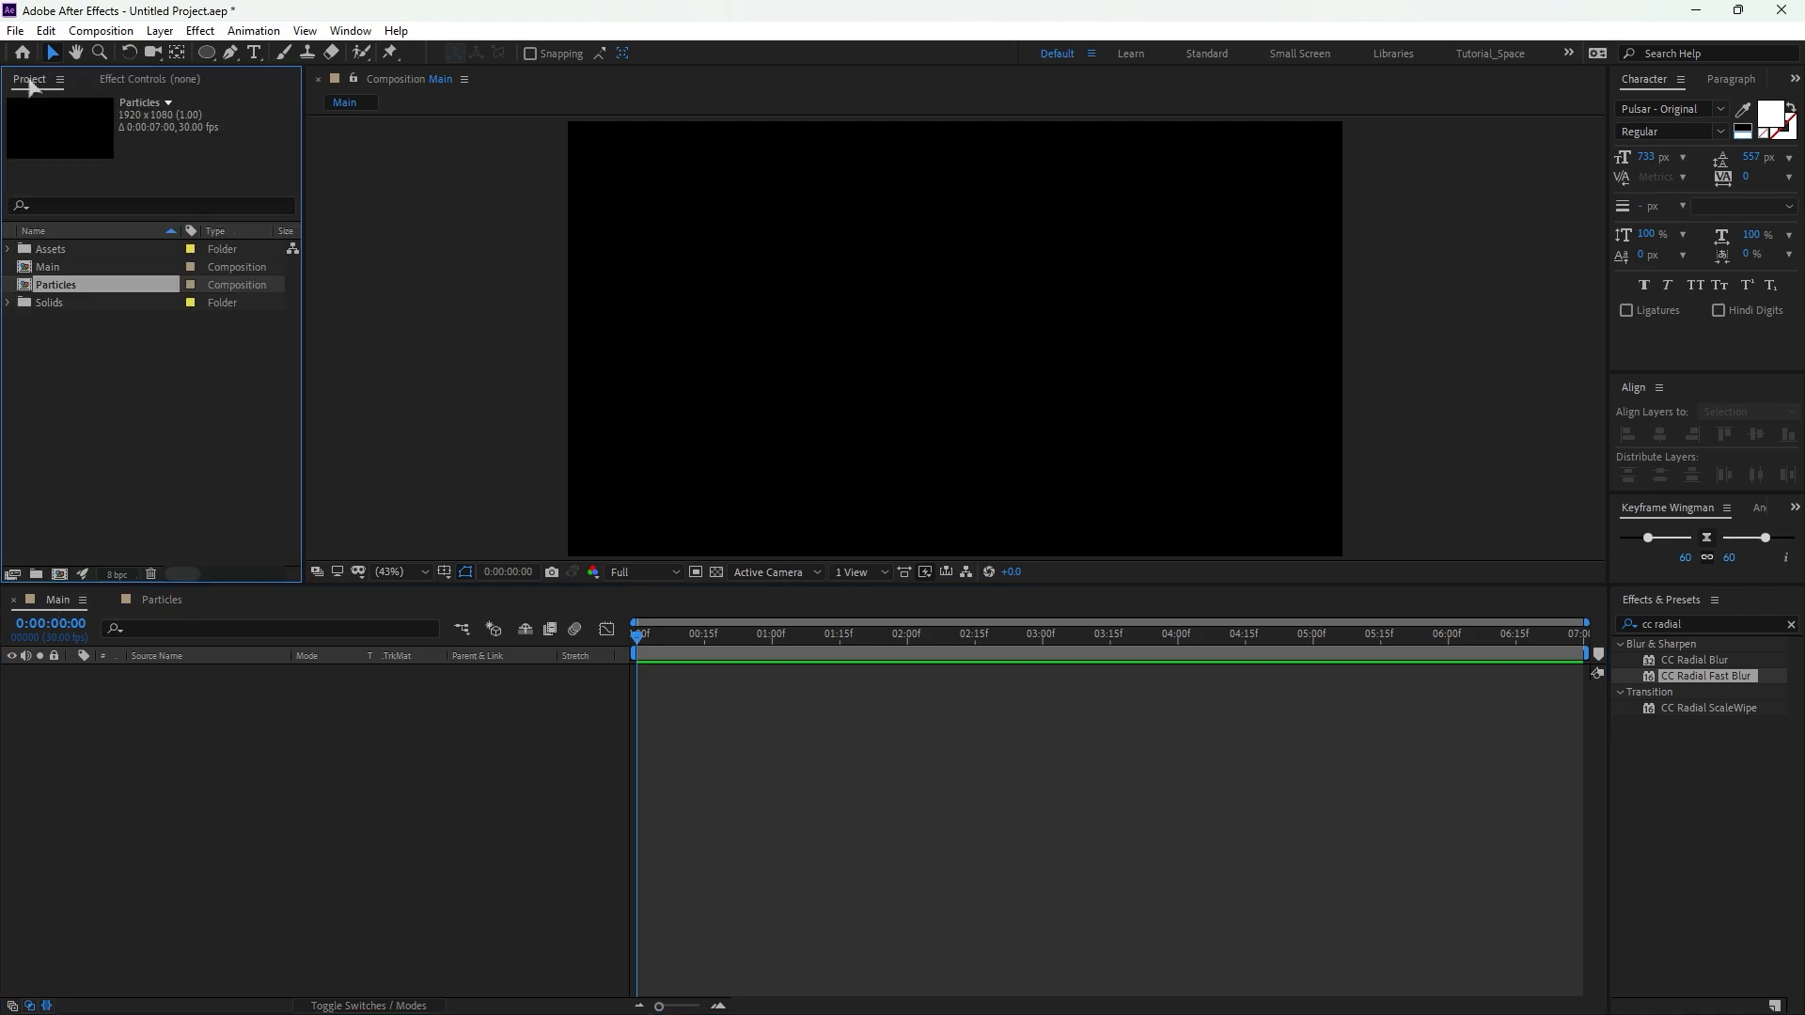
{"action": "left_click", "coordinate": [9, 249]}
{"action": "left_click_drag", "start_coordinate": [82, 273], "coordinate": [231, 712]}
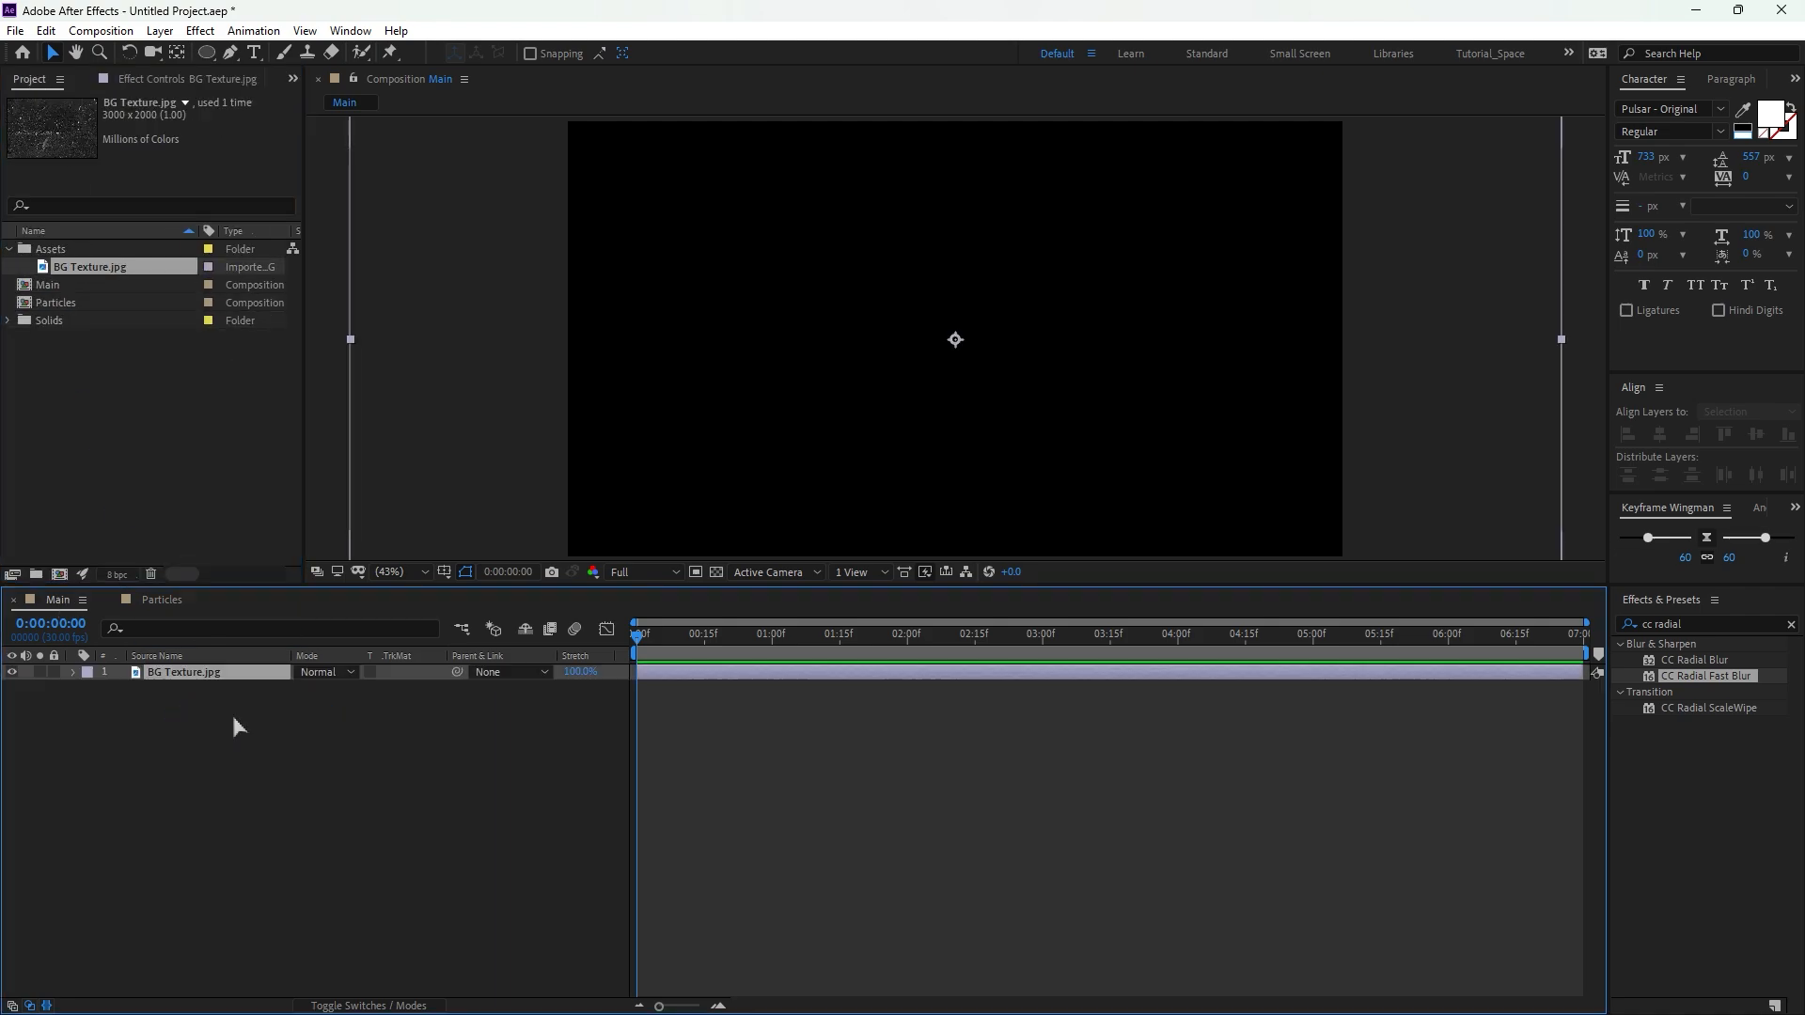
{"action": "left_click", "coordinate": [1565, 346]}
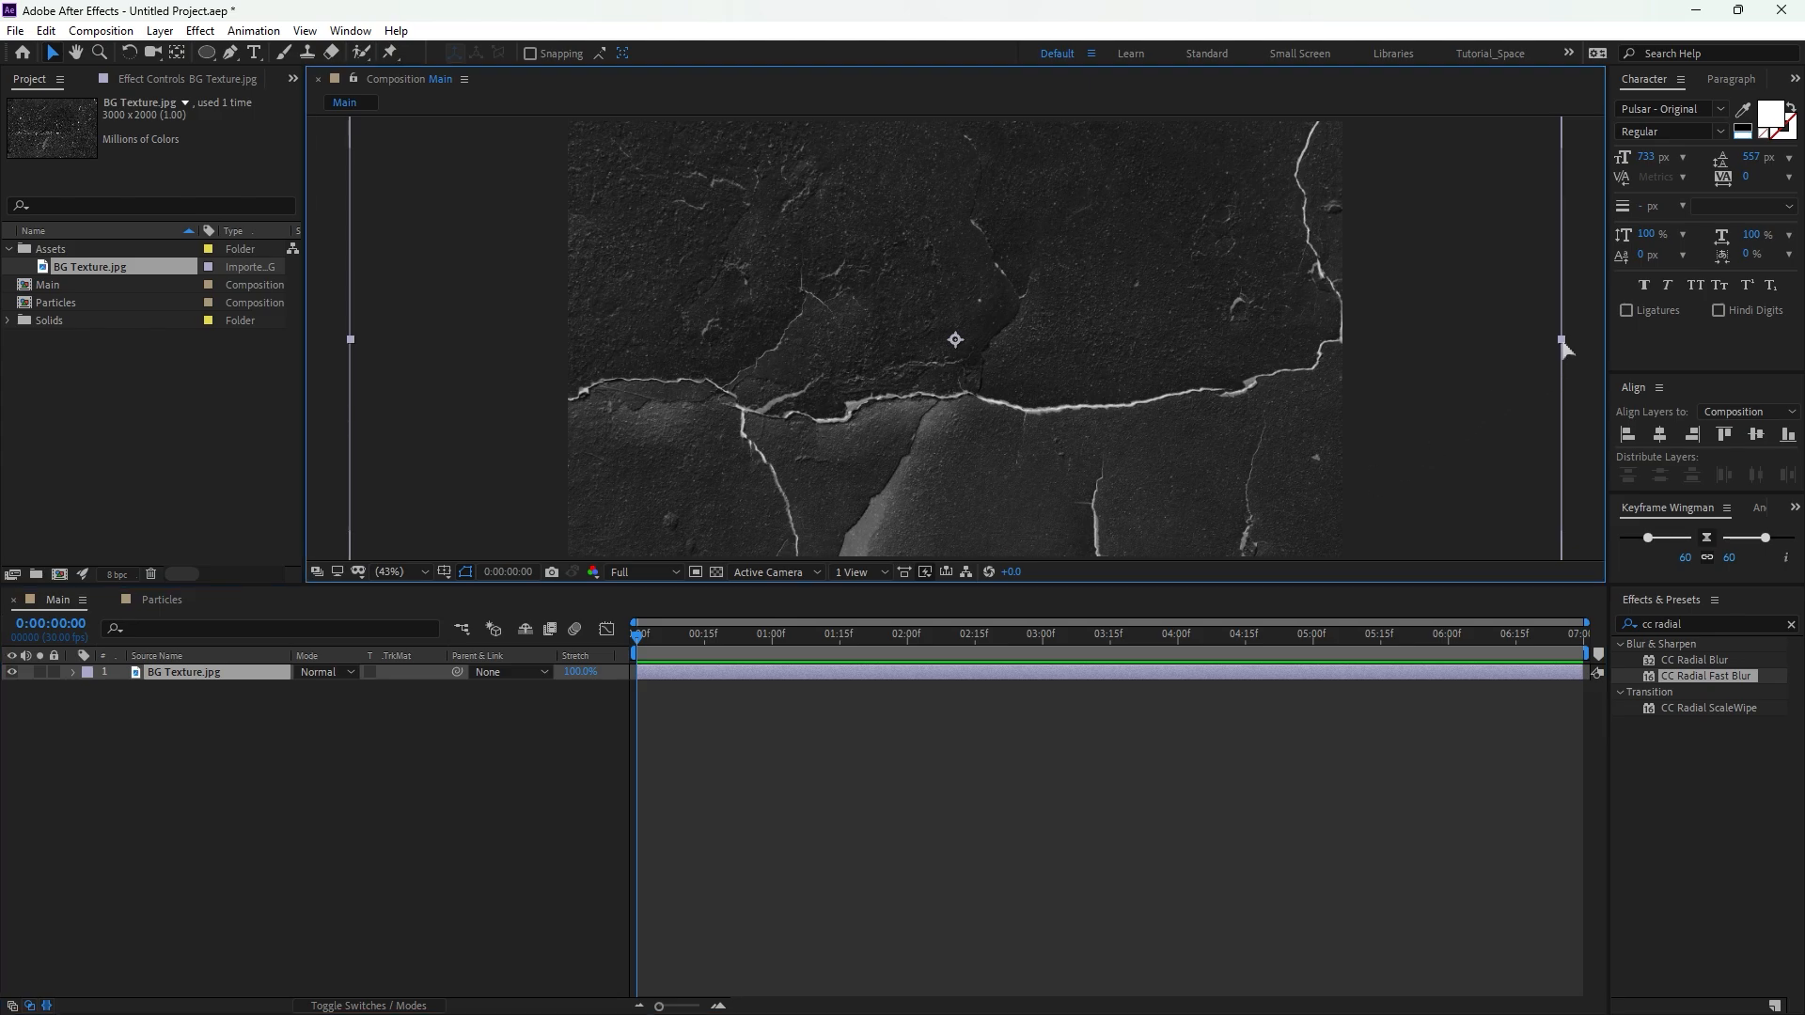
{"action": "left_click_drag", "start_coordinate": [1564, 345], "coordinate": [1394, 403]}
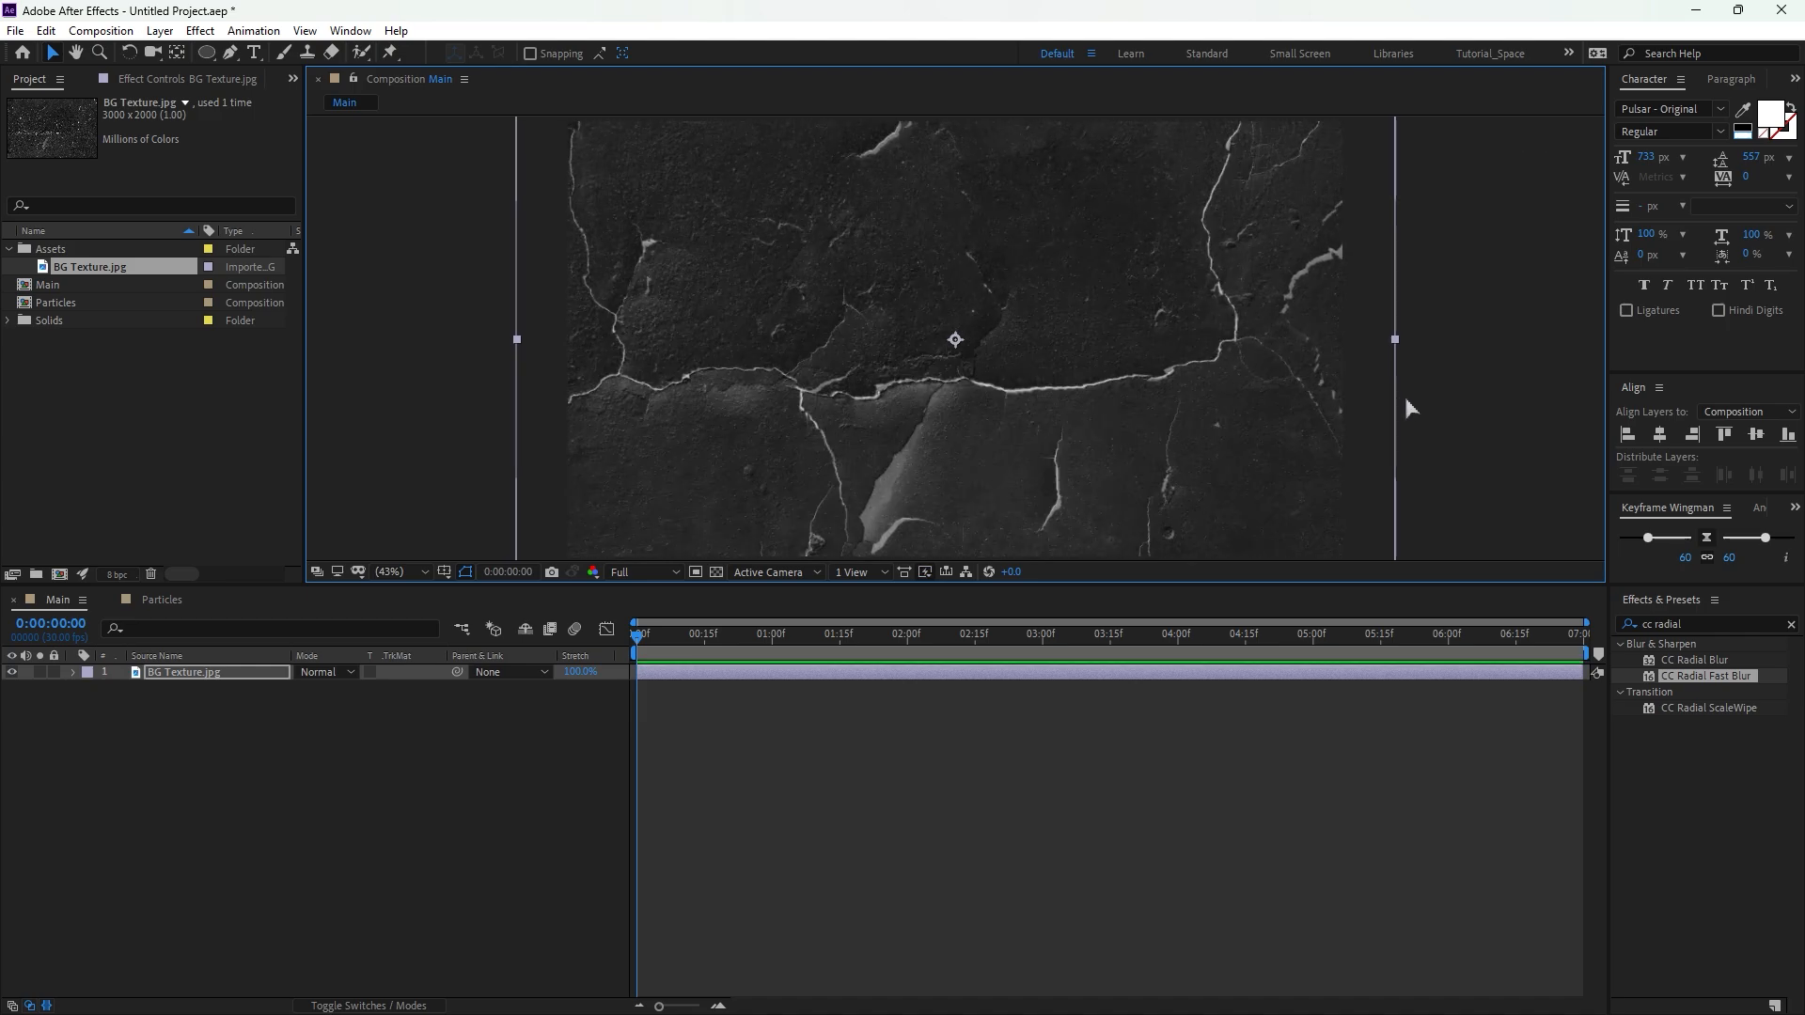
Set the opacity of the BG Texture.jpg layer to 10%.
{"action": "left_click", "coordinate": [223, 684]}
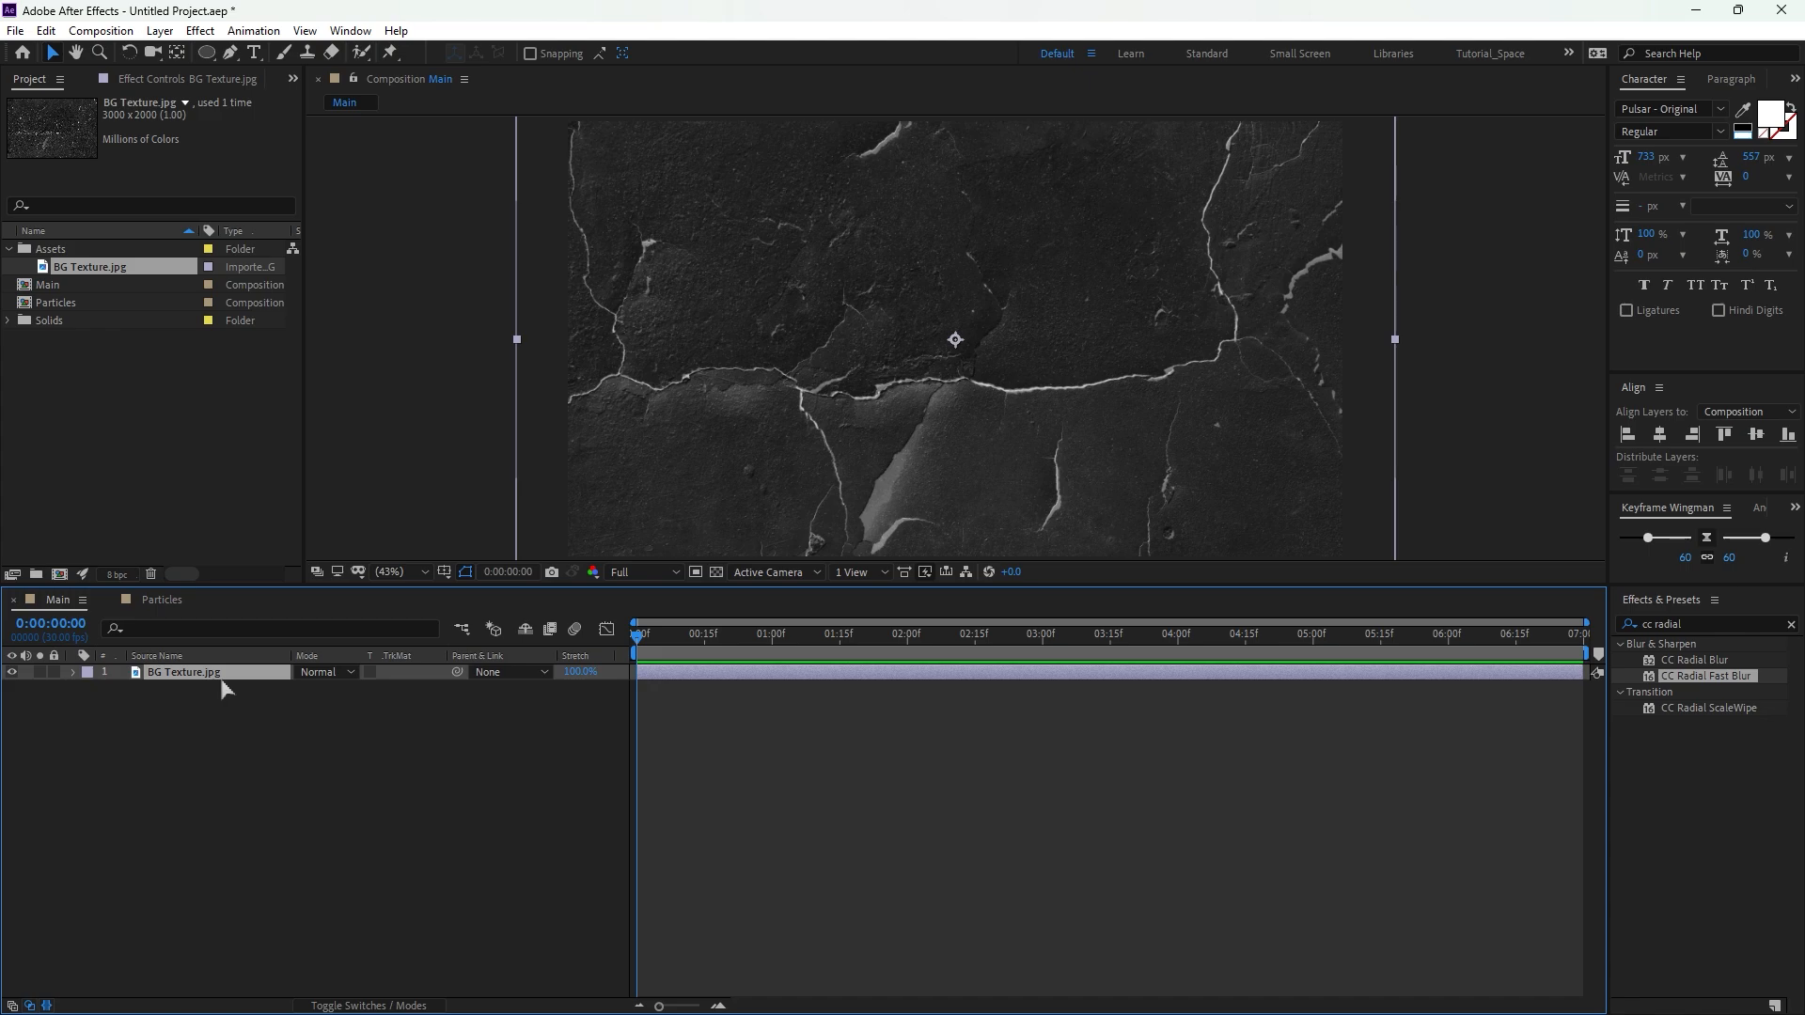
{"action": "key", "text": "t"}
{"action": "left_click", "coordinate": [307, 689]}
{"action": "type", "text": "10"}
{"action": "key", "text": "Return"}
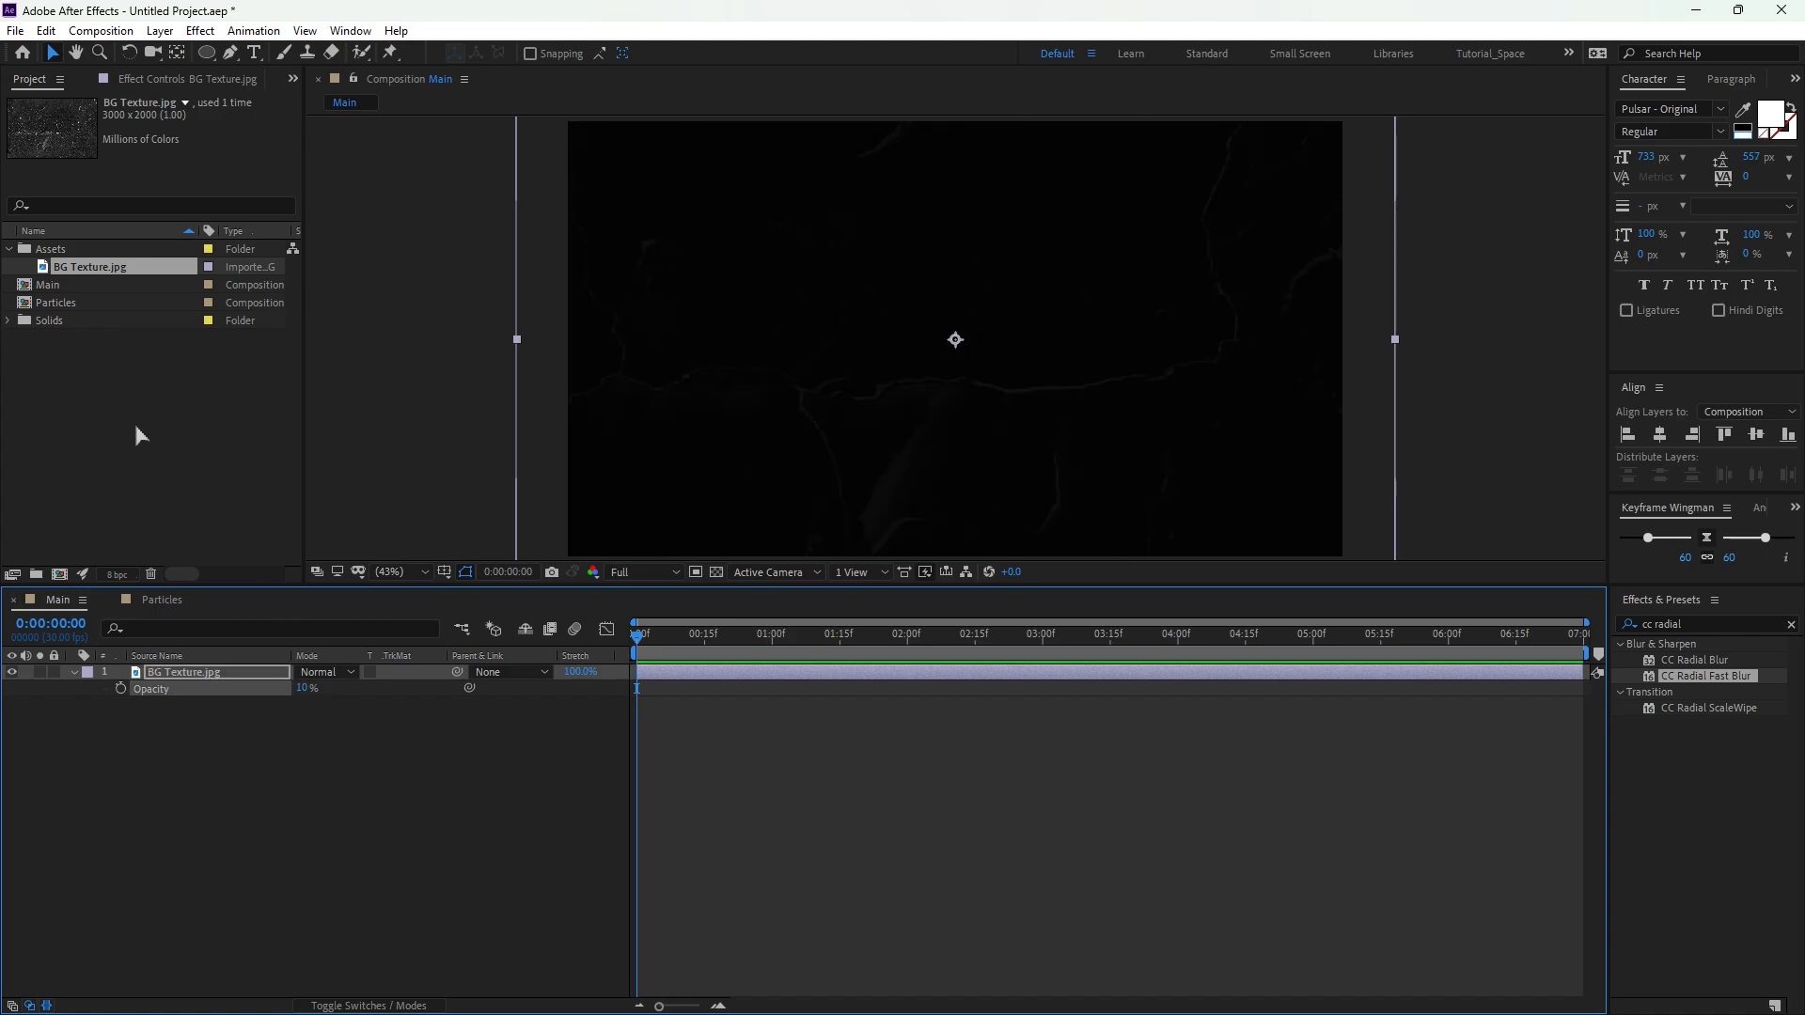
Place the Particles composition above BG Texture.jpg in Main and set its blending mode to Add.
{"action": "left_click", "coordinate": [79, 305]}
{"action": "left_click_drag", "start_coordinate": [225, 583], "coordinate": [212, 669]}
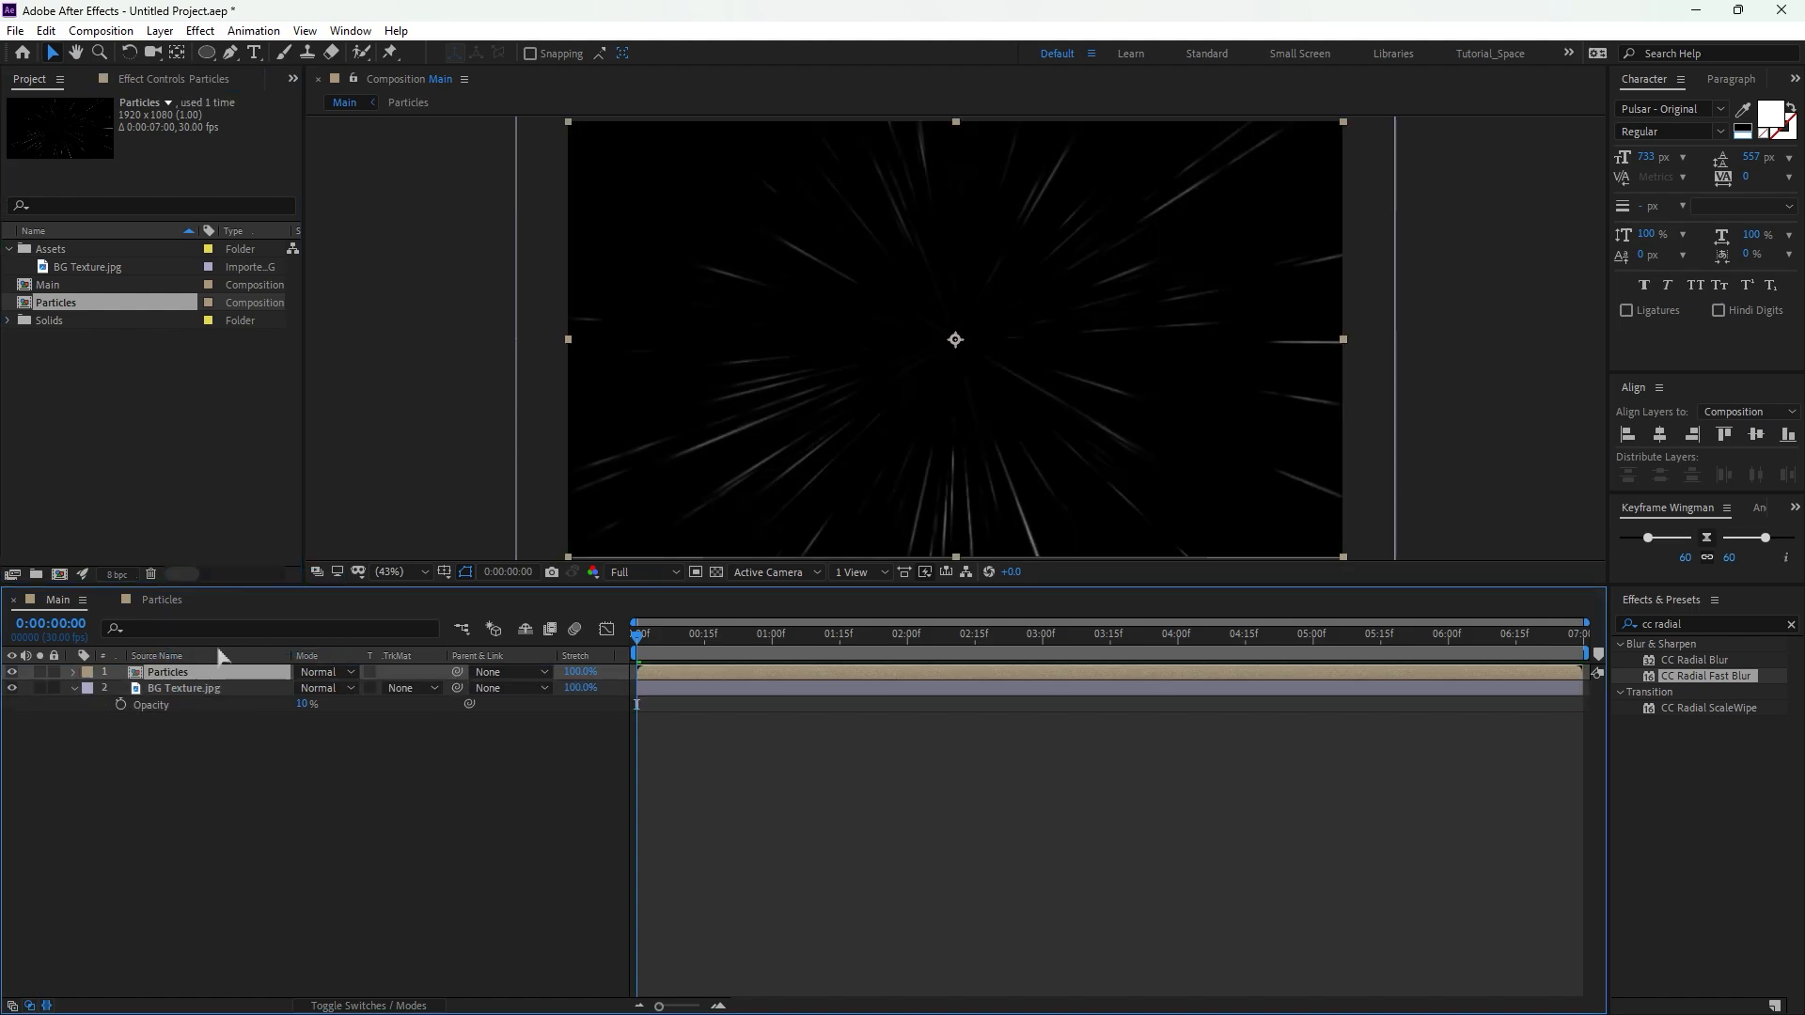
{"action": "left_click", "coordinate": [326, 671]}
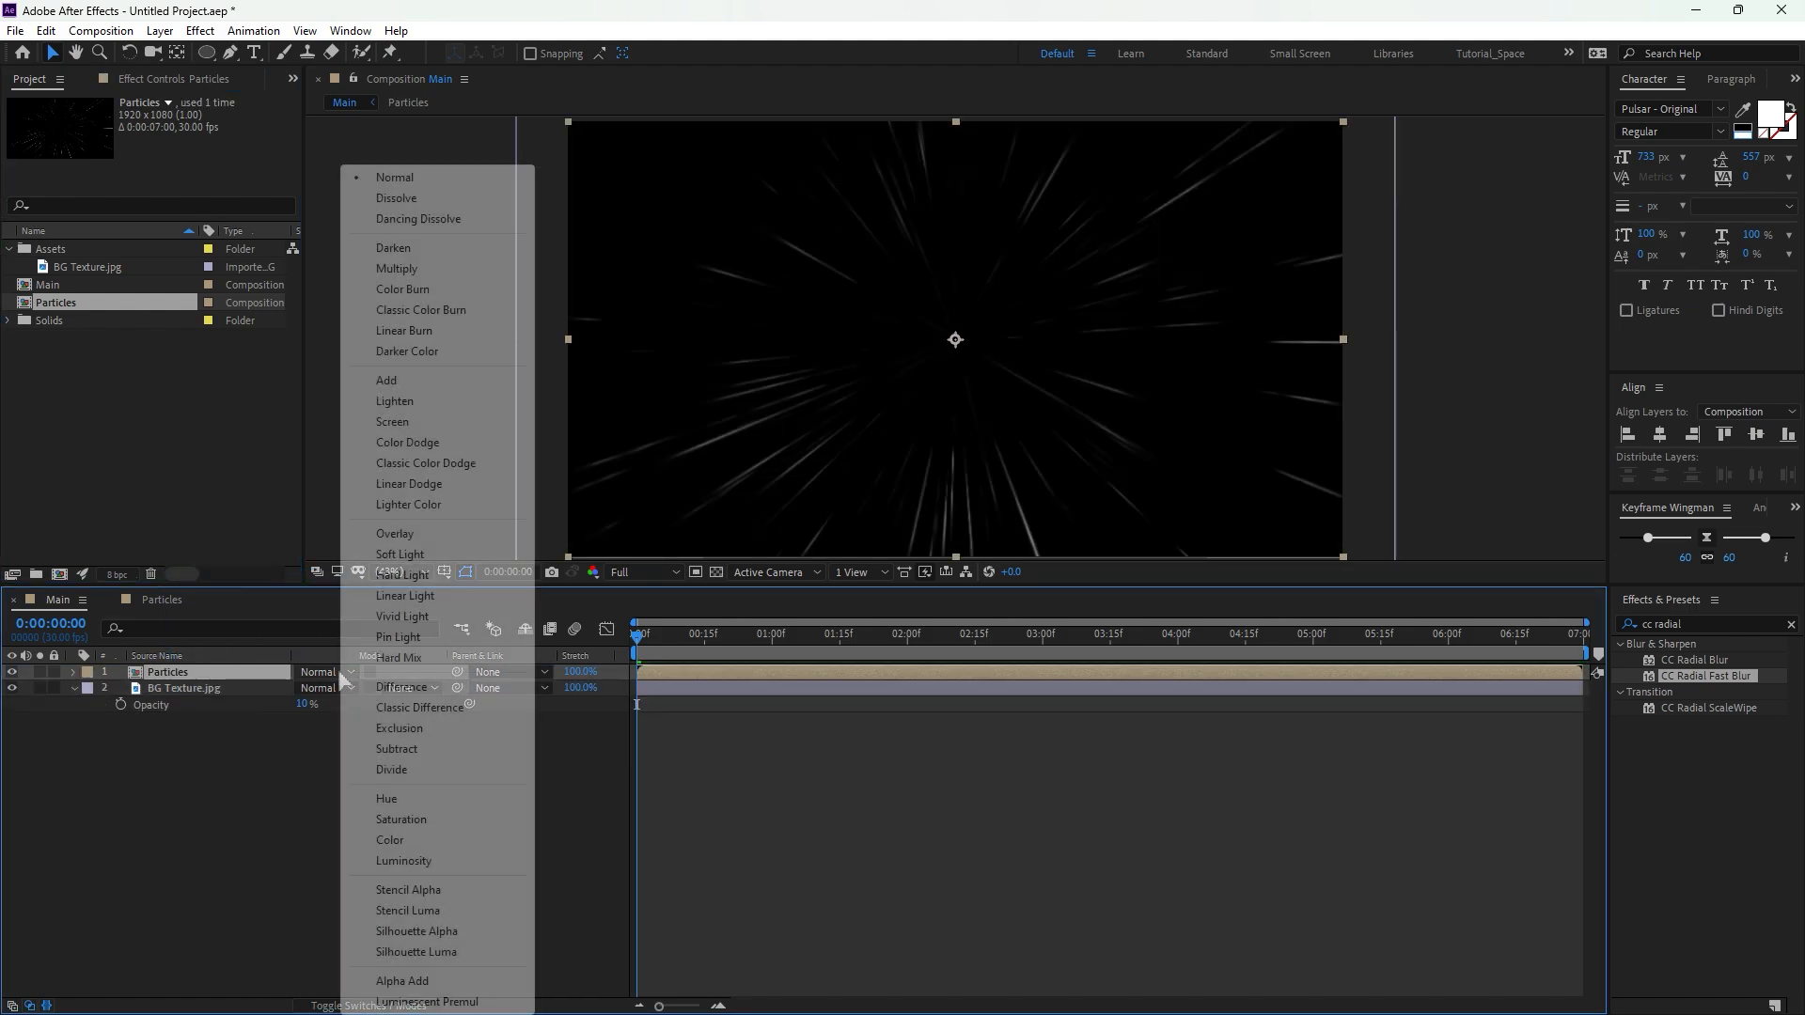
{"action": "left_click", "coordinate": [418, 382]}
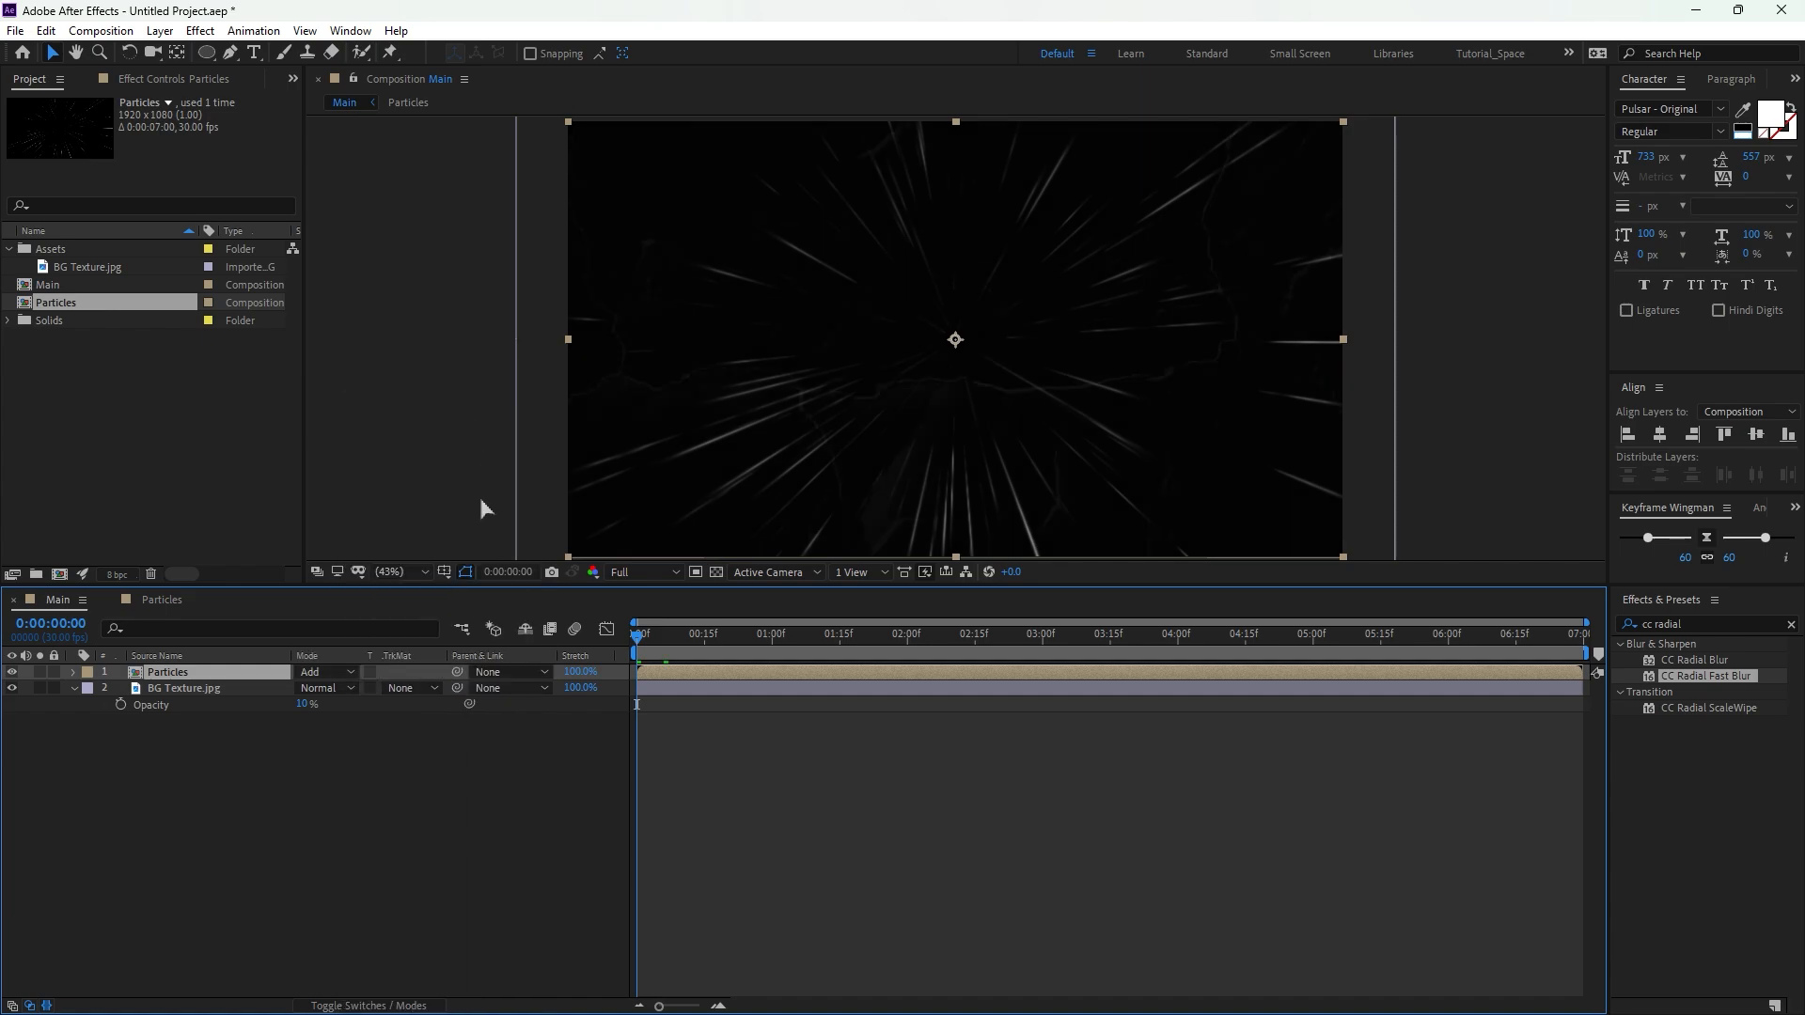
Apply CC Toner to the Particles layer in Main and set its Midtones color to red F81036.
{"action": "left_click", "coordinate": [1700, 622]}
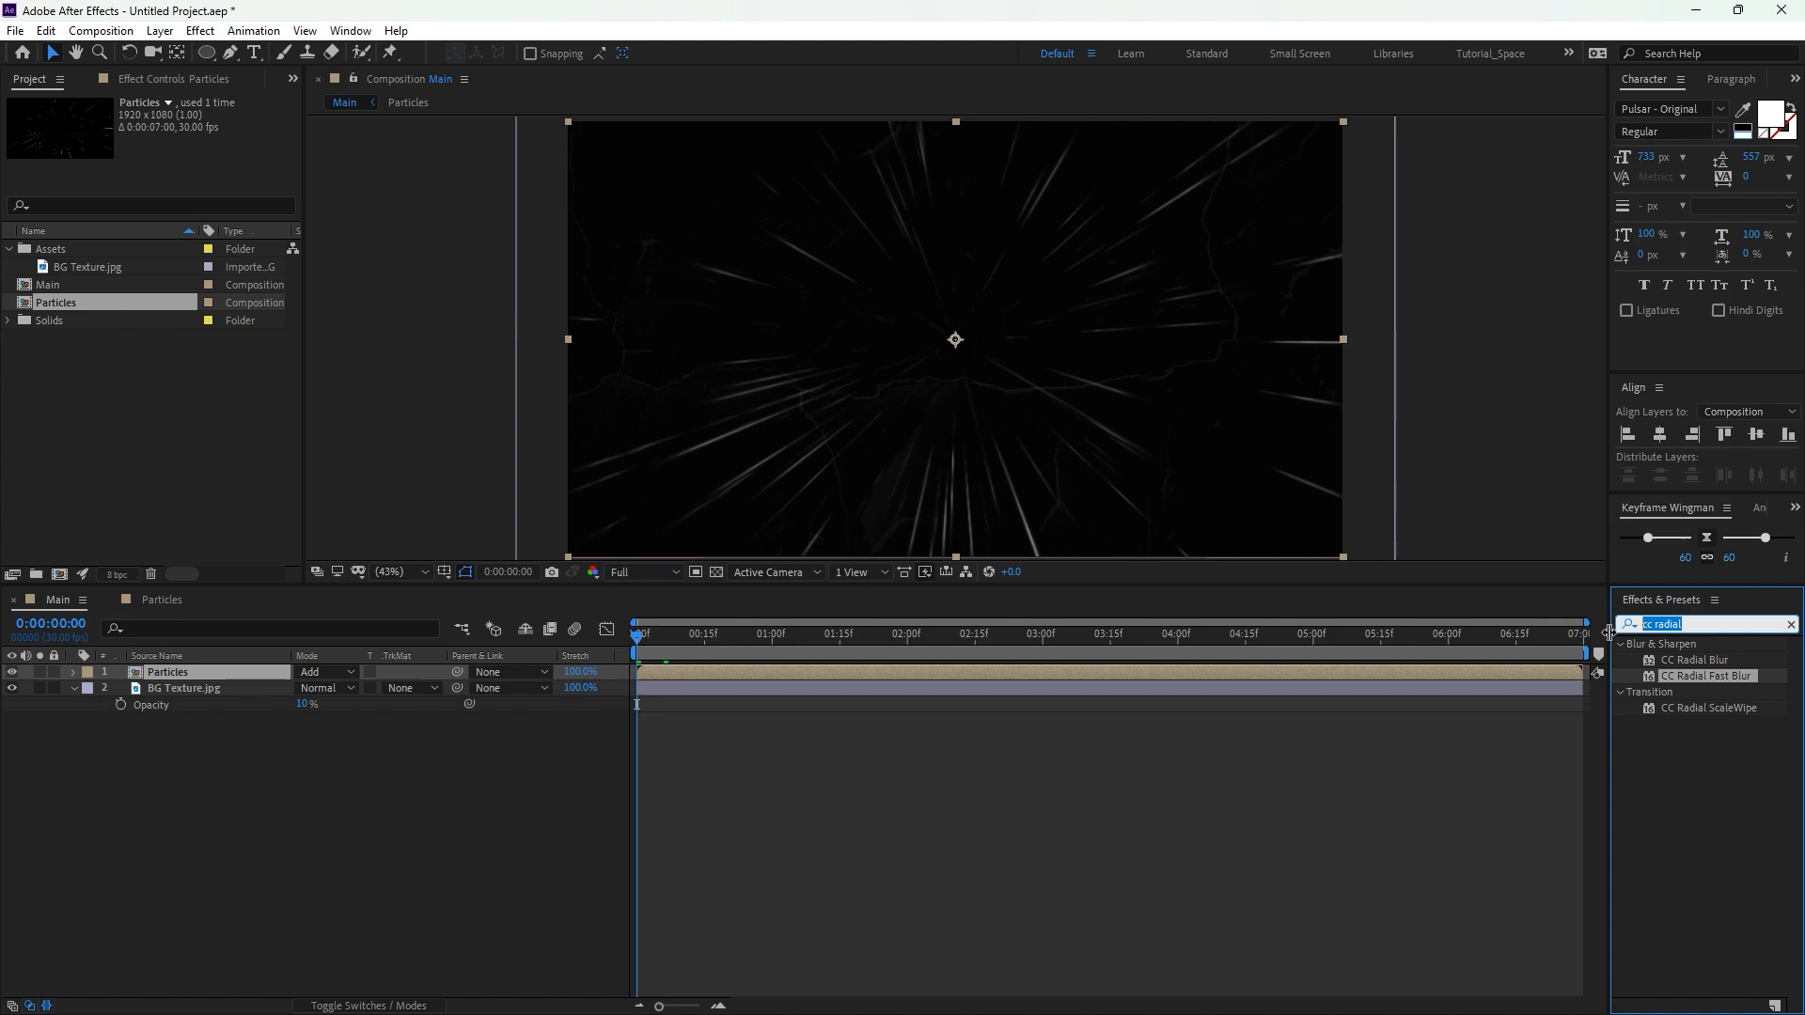
{"action": "type", "text": "cc to"}
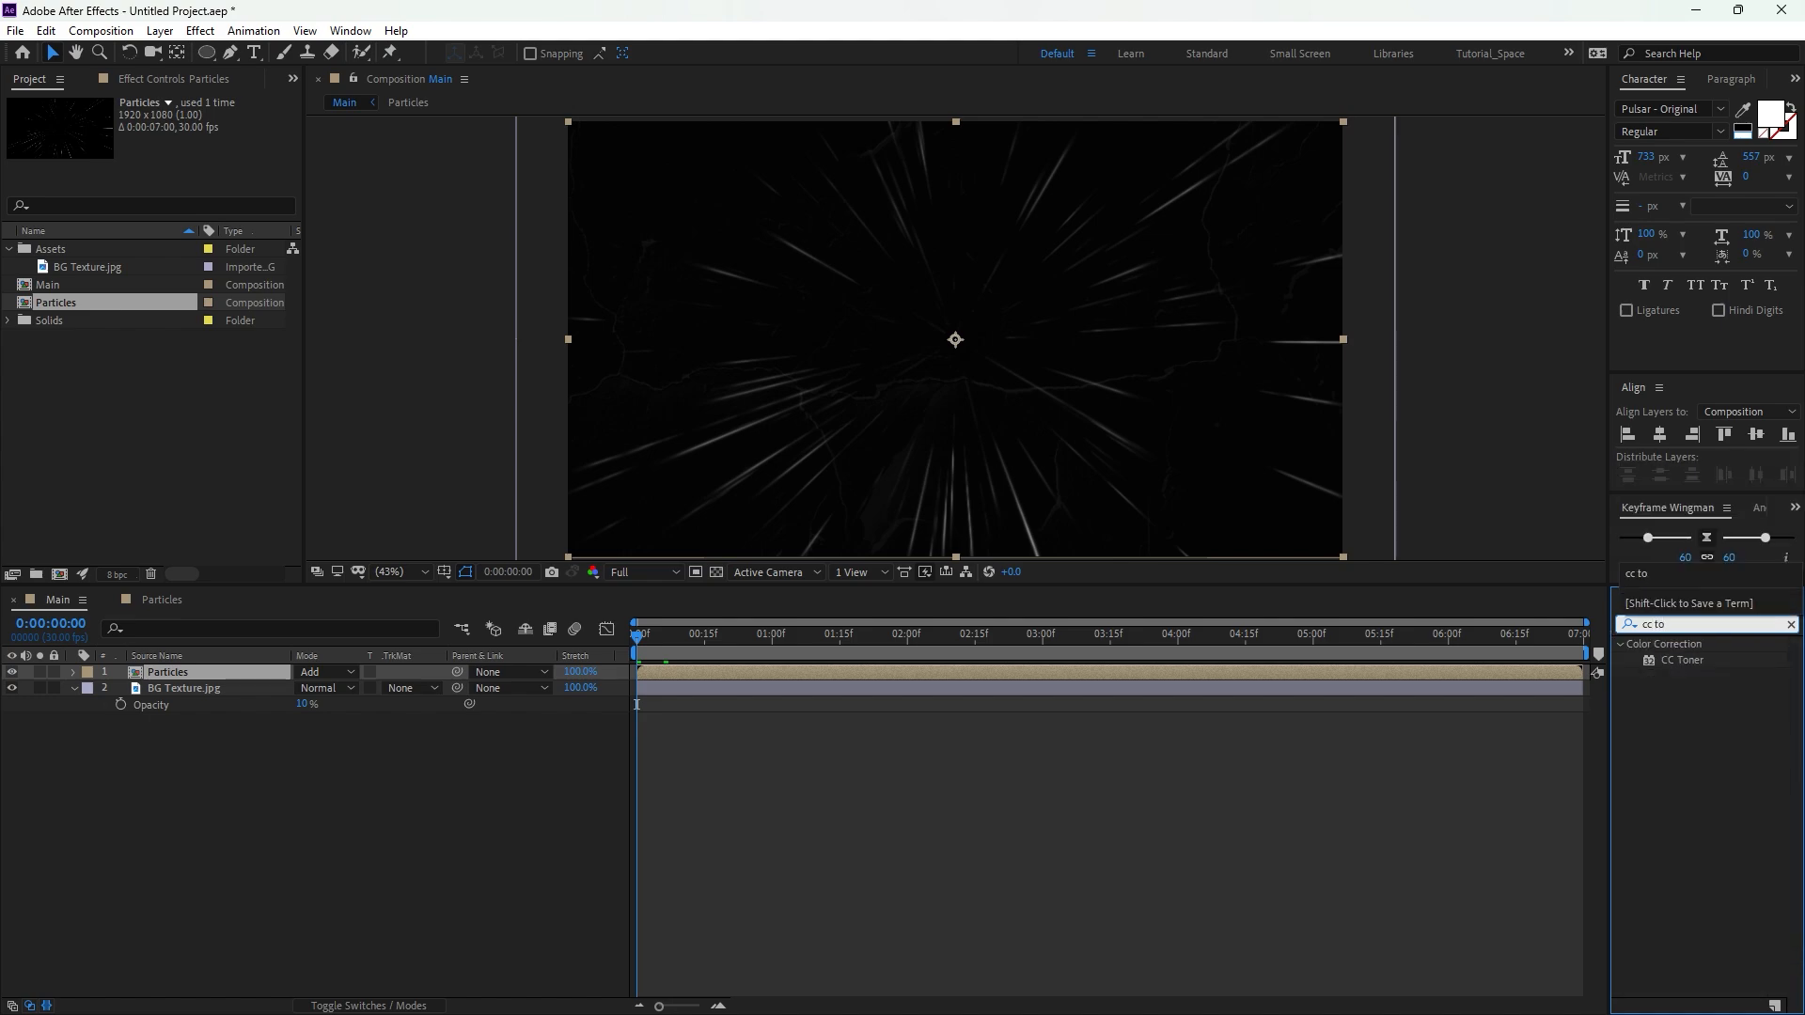
{"action": "left_click_drag", "start_coordinate": [1683, 660], "coordinate": [320, 673]}
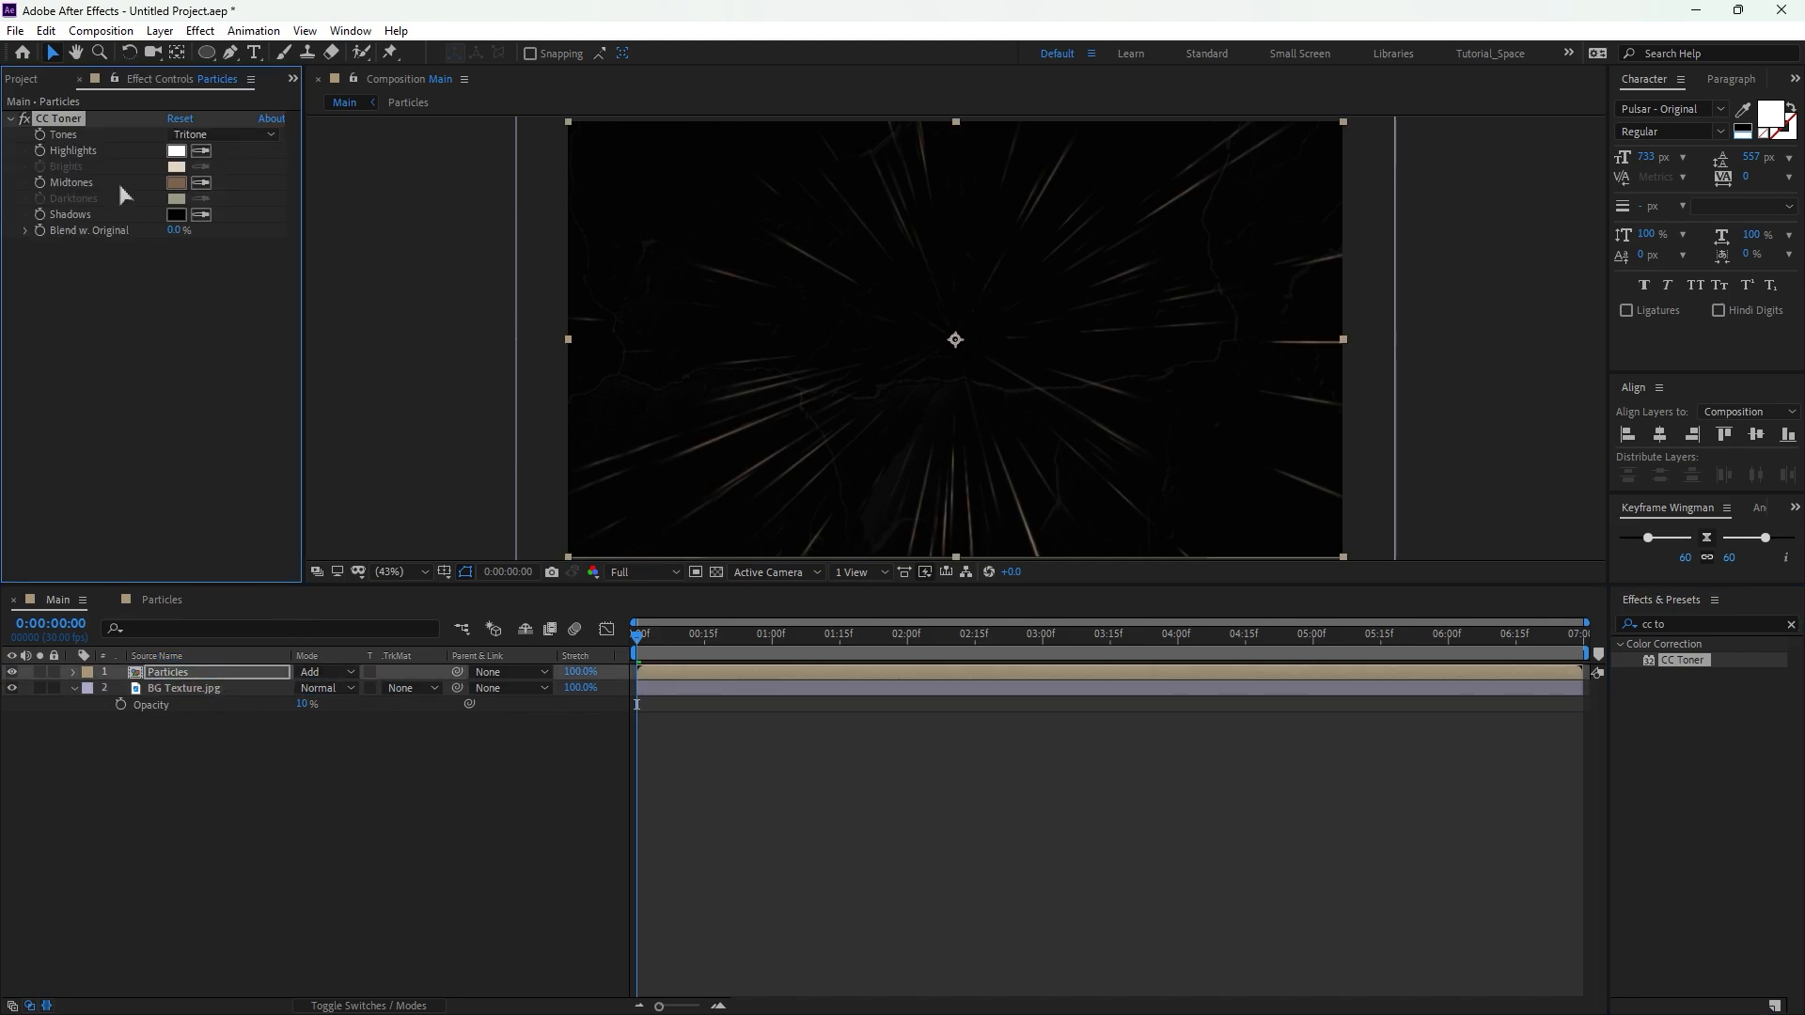
{"action": "left_click", "coordinate": [176, 182]}
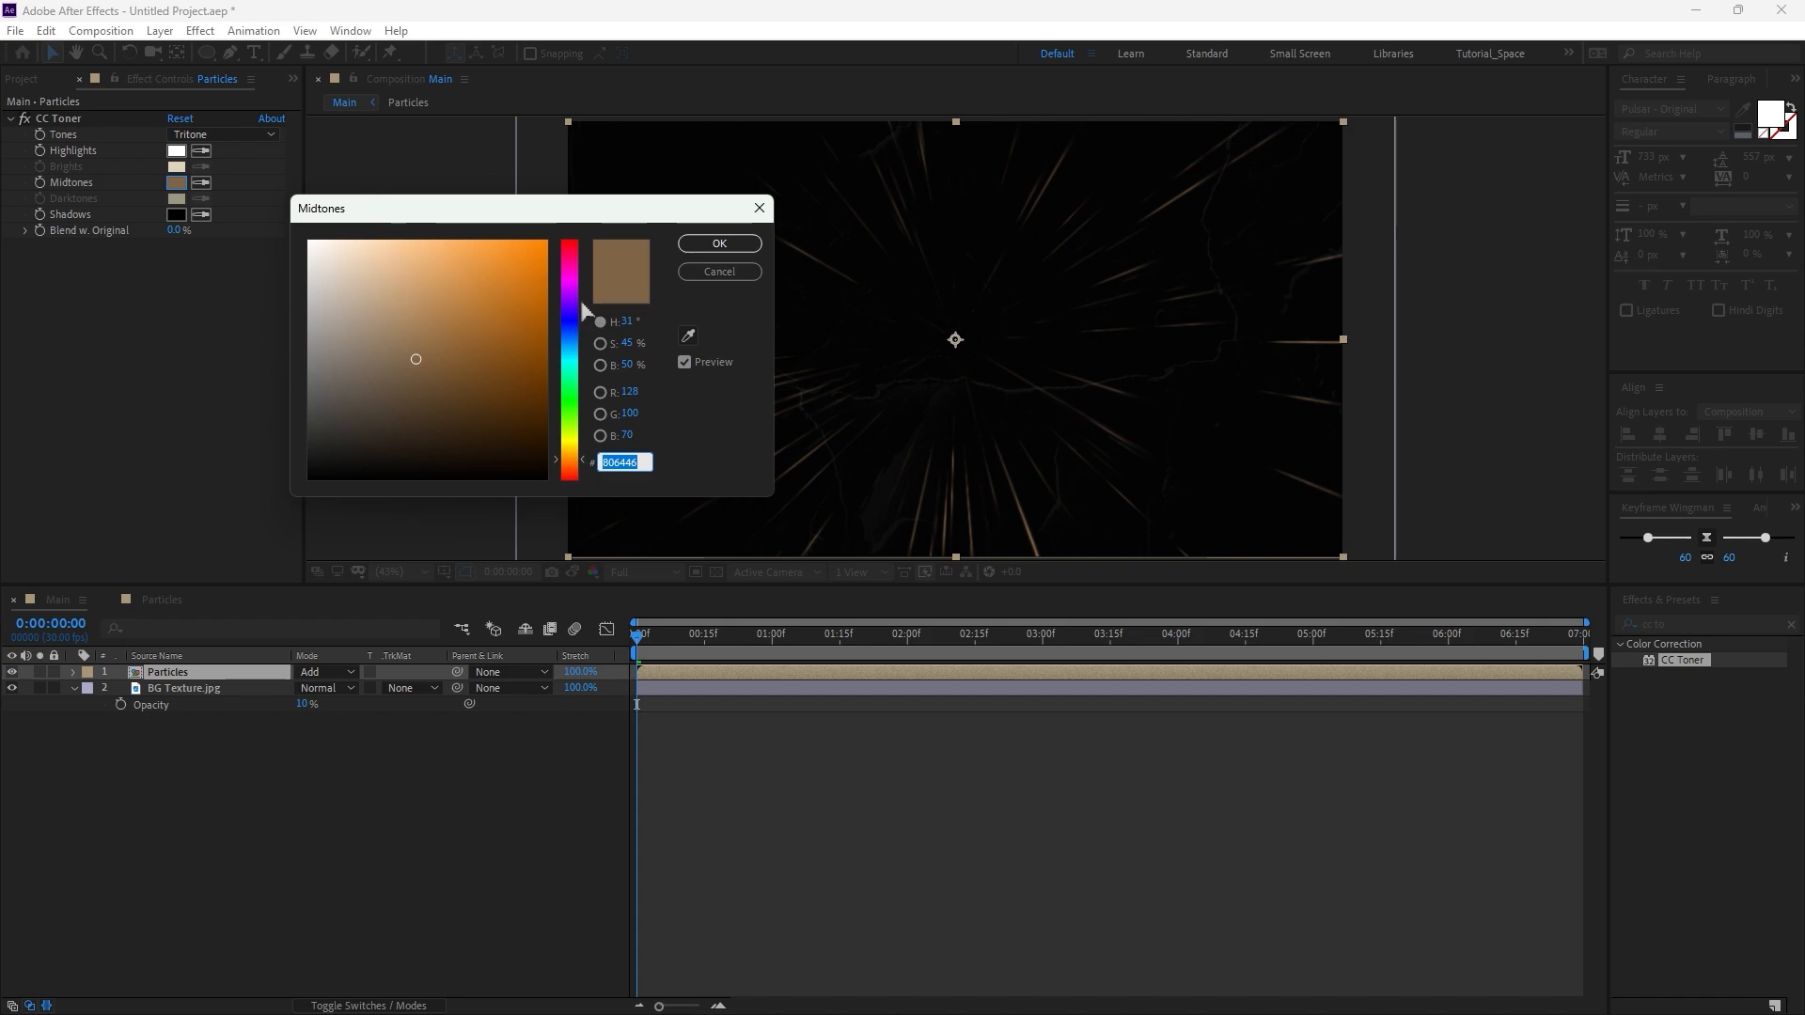
{"action": "left_click", "coordinate": [570, 278]}
{"action": "mouse_move", "coordinate": [572, 281]}
{"action": "left_mouse_down"}
{"action": "mouse_move", "coordinate": [576, 257]}
{"action": "mouse_move", "coordinate": [533, 247]}
{"action": "left_mouse_up"}
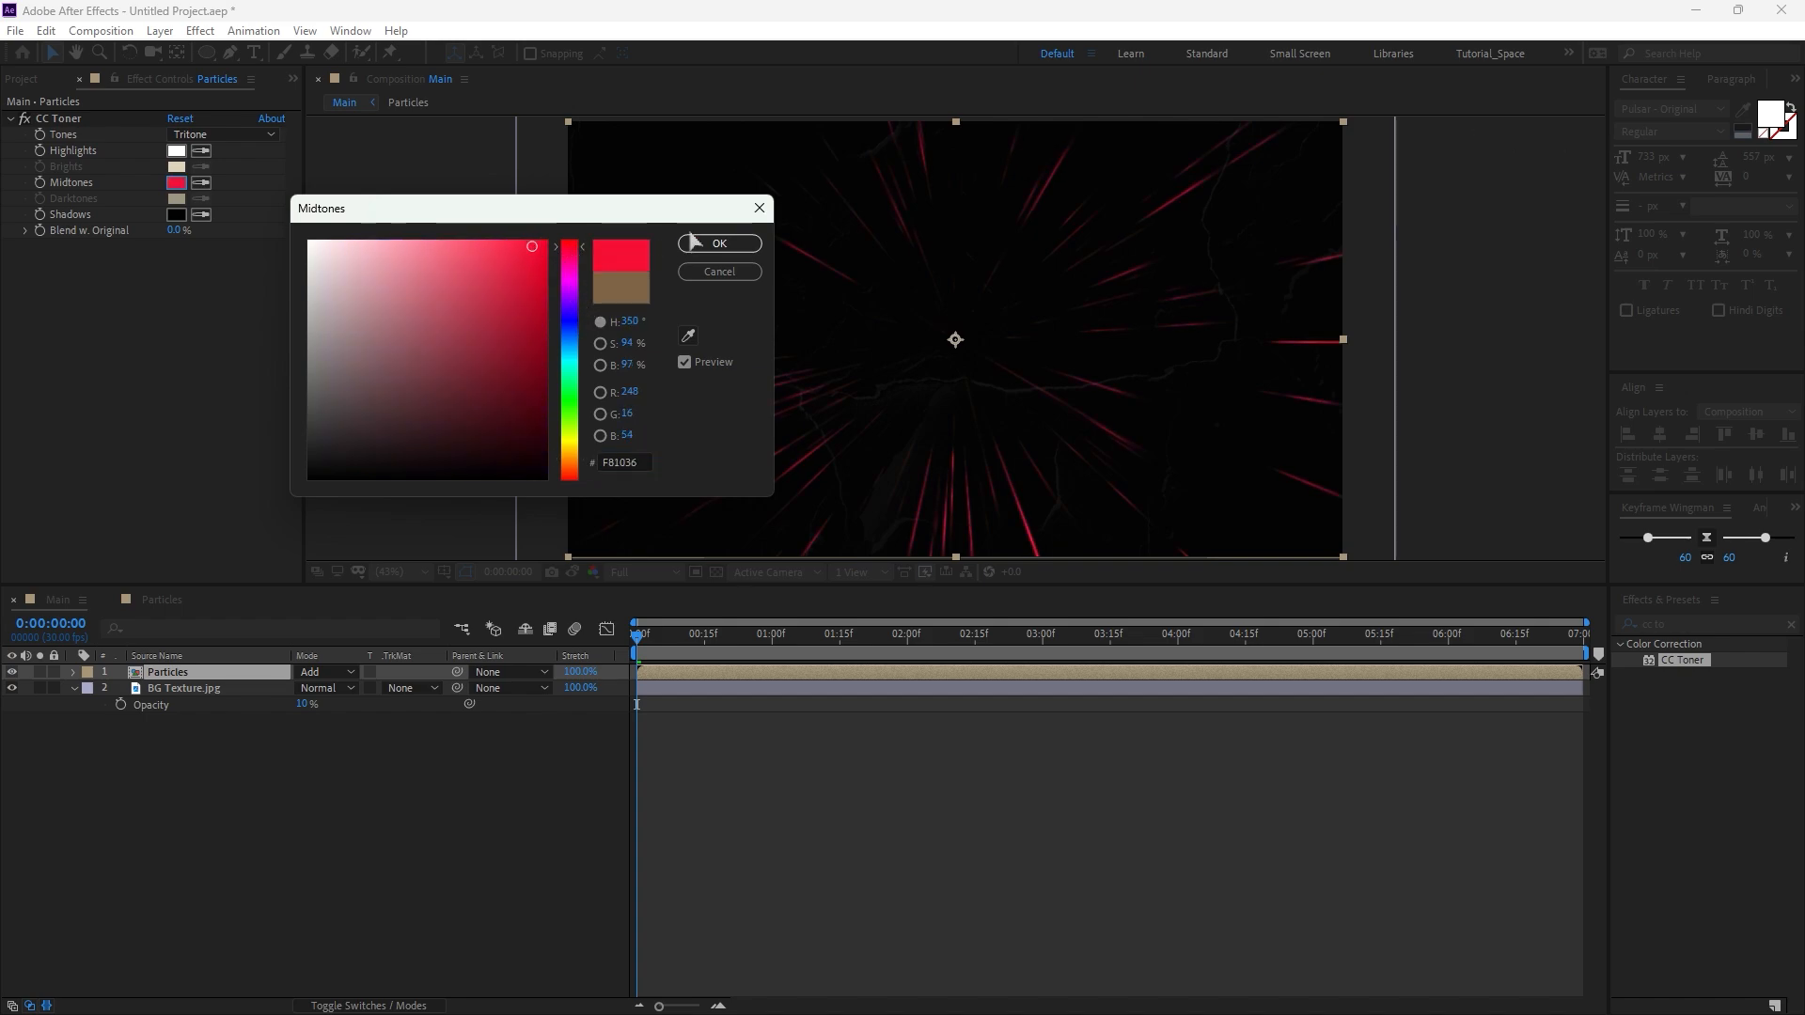
{"action": "left_click", "coordinate": [716, 246]}
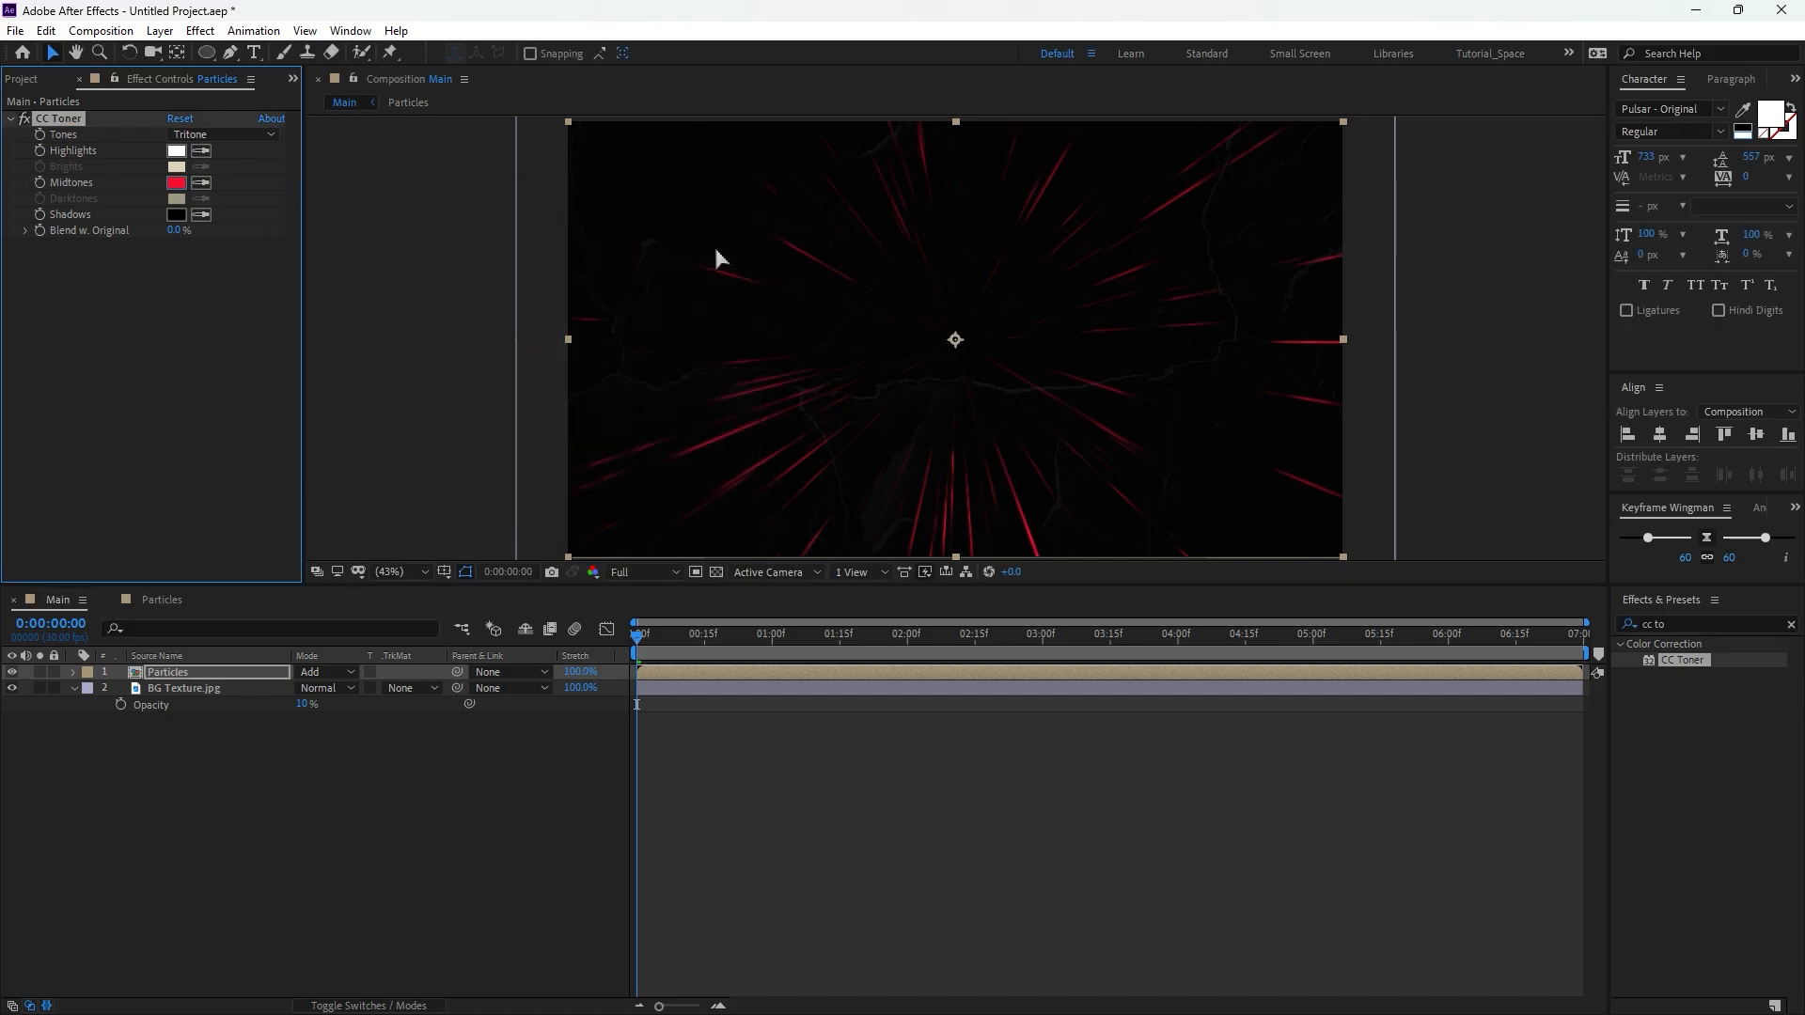
Create a composition named Text at 1920 x 1080 px, 30 fps, with a 7-second duration.
{"action": "left_click", "coordinate": [41, 81]}
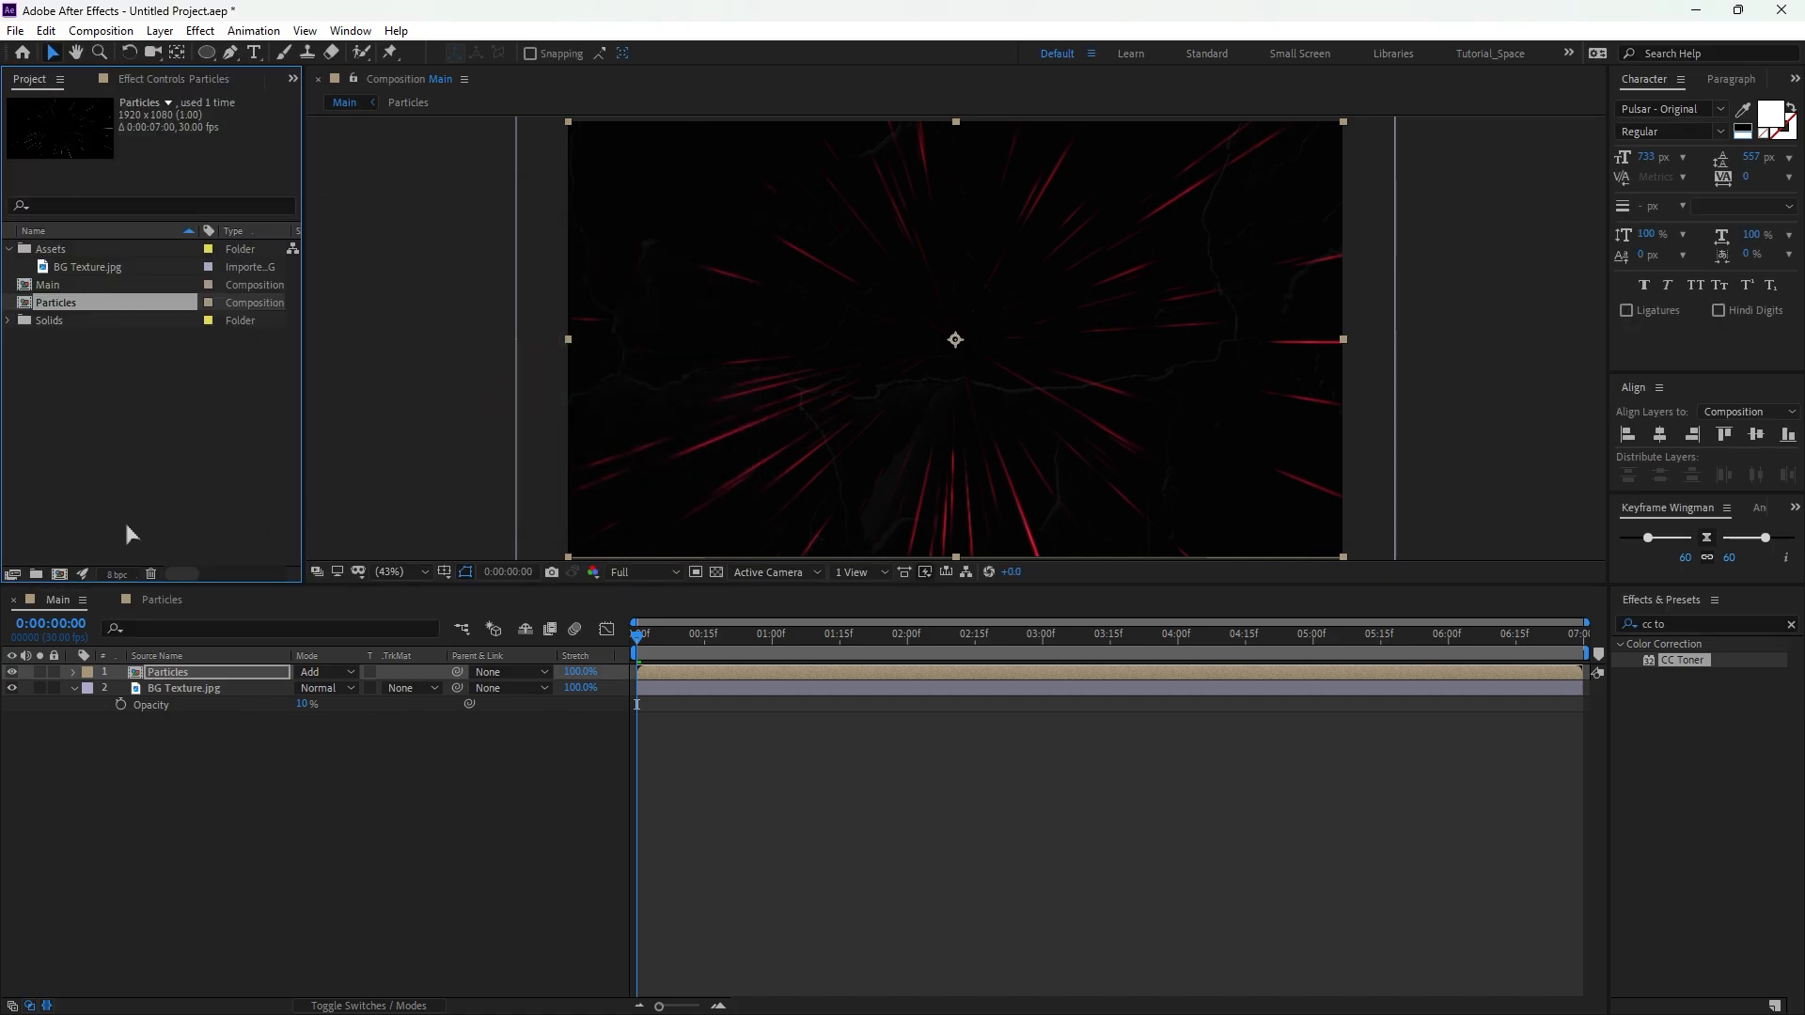
{"action": "left_click", "coordinate": [60, 574]}
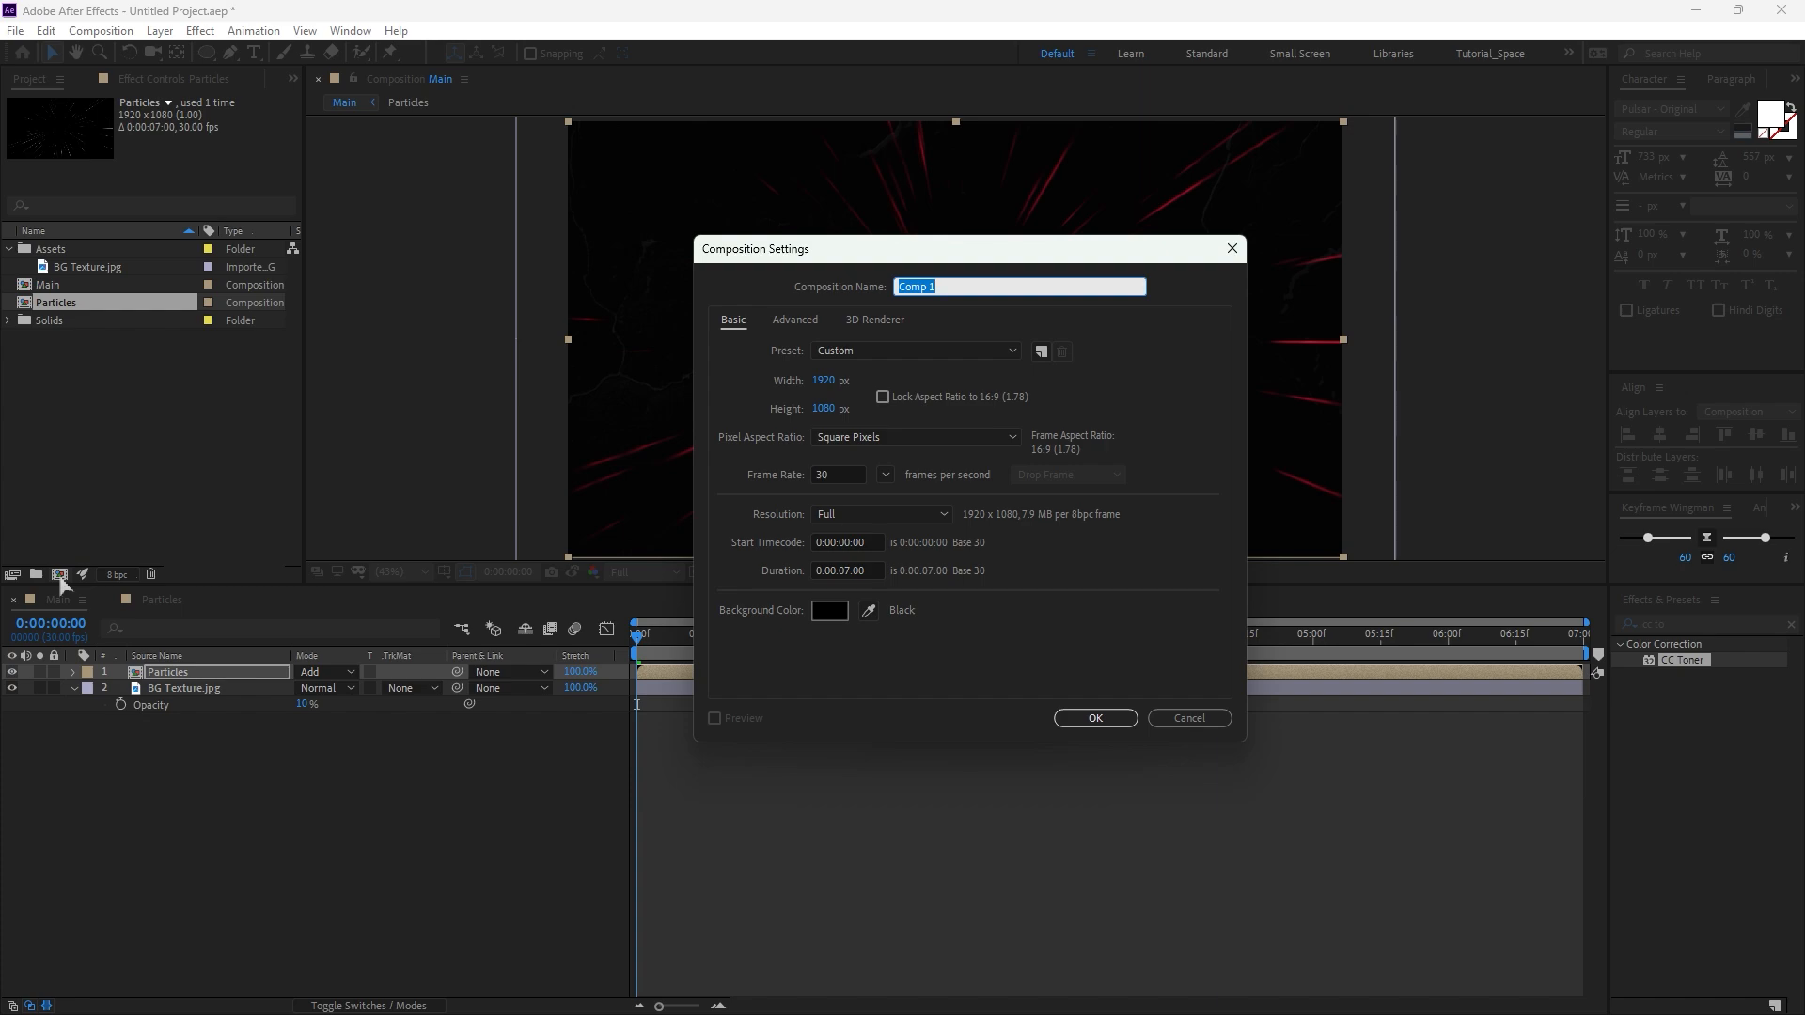
{"action": "key", "text": "Caps_Lock"}
{"action": "type", "text": "T"}
{"action": "key", "text": "Caps_Lock"}
{"action": "type", "text": "ext"}
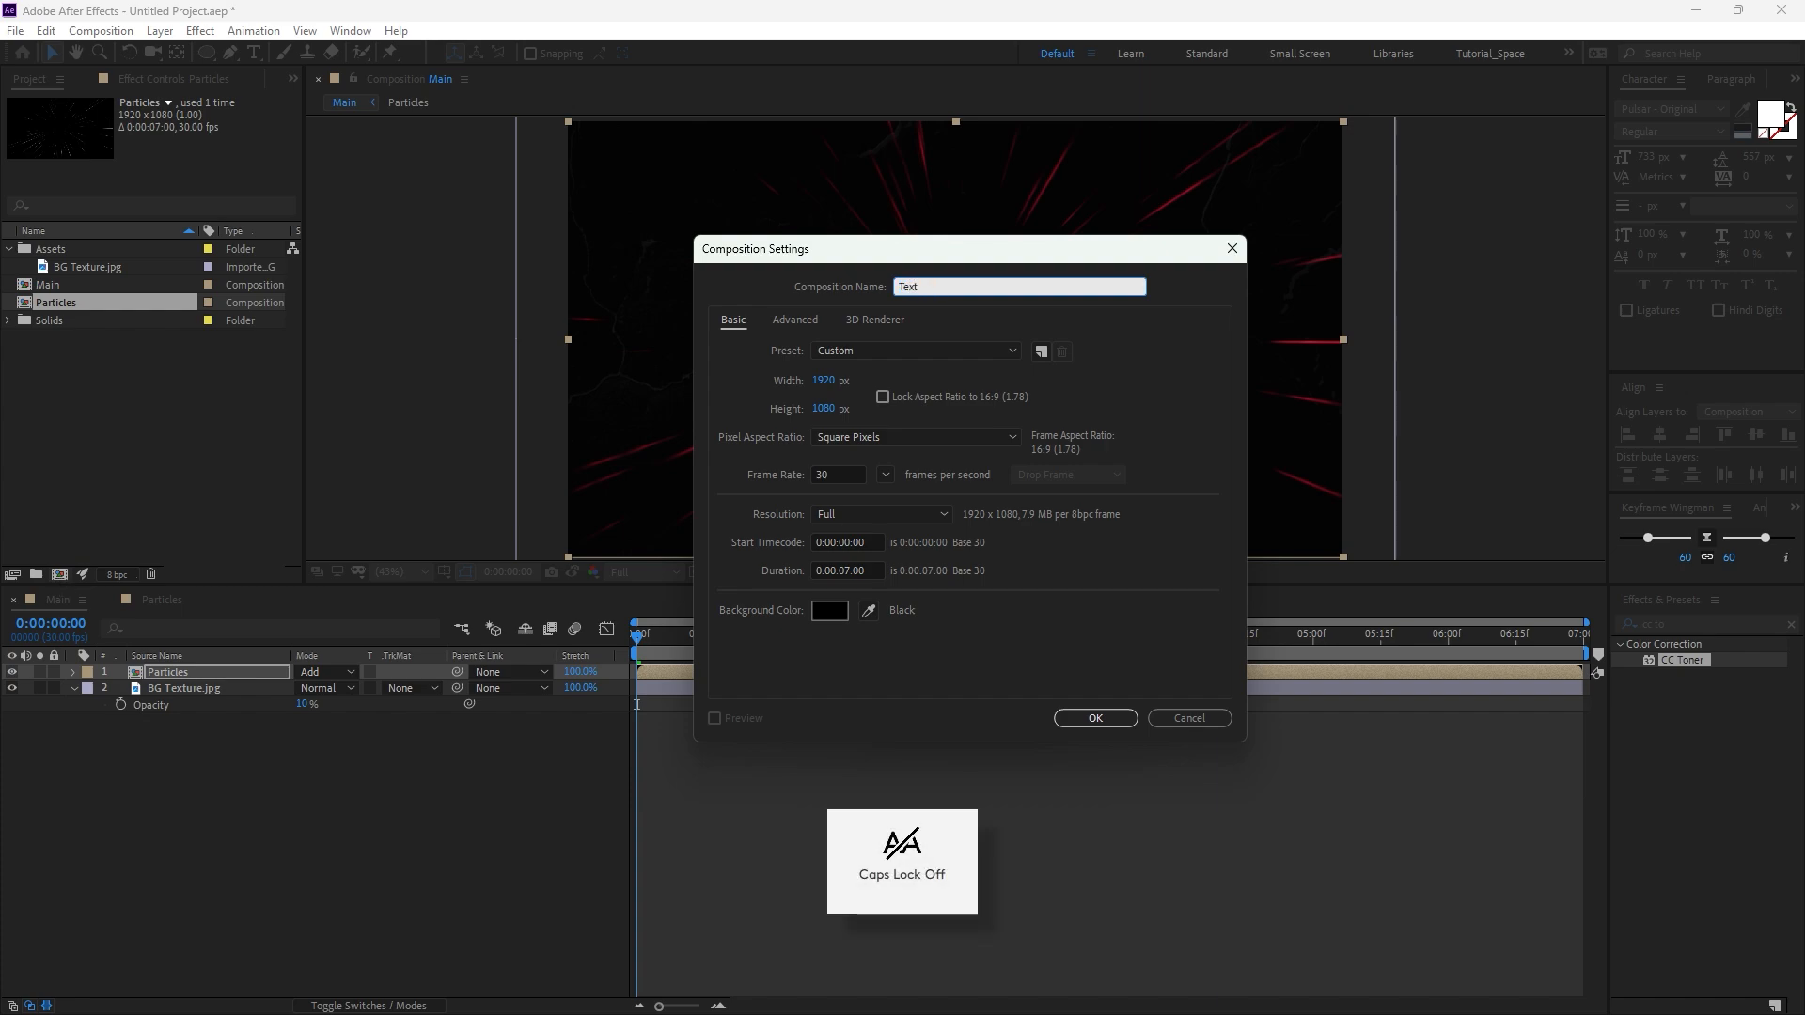
{"action": "left_click", "coordinate": [825, 381]}
{"action": "left_click", "coordinate": [820, 414]}
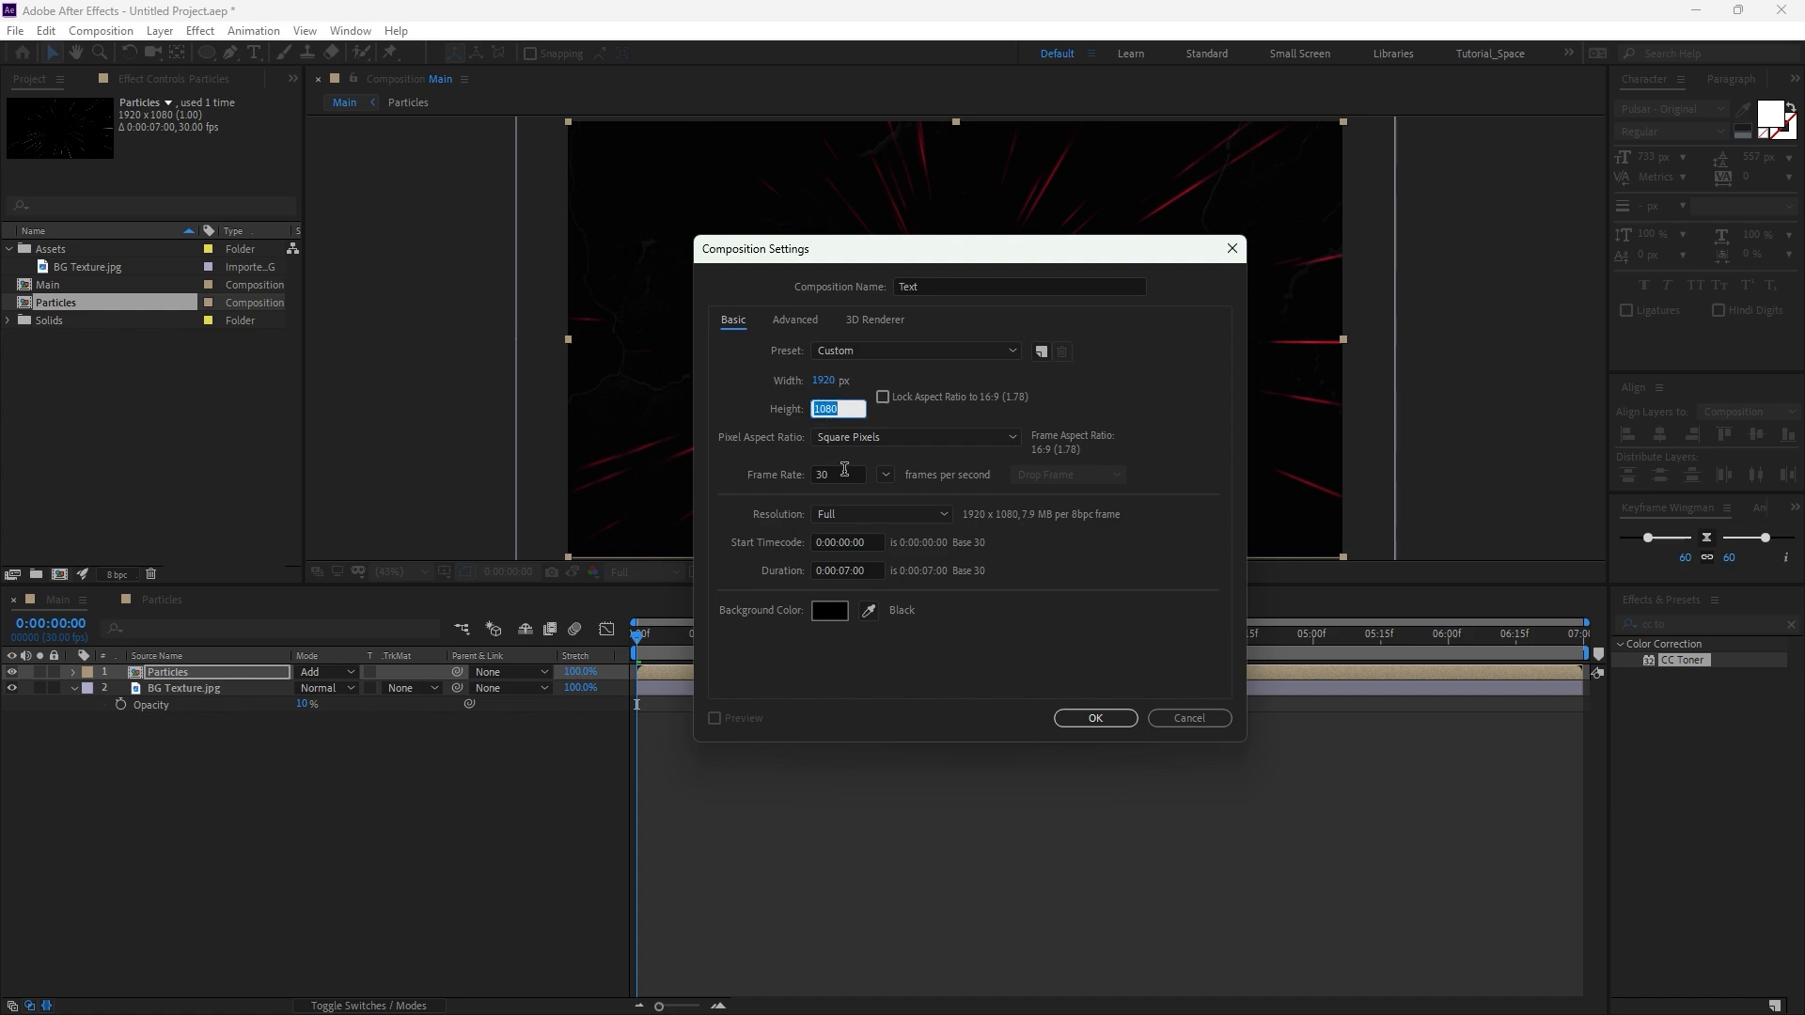
{"action": "left_click", "coordinate": [837, 474]}
{"action": "left_click", "coordinate": [872, 570]}
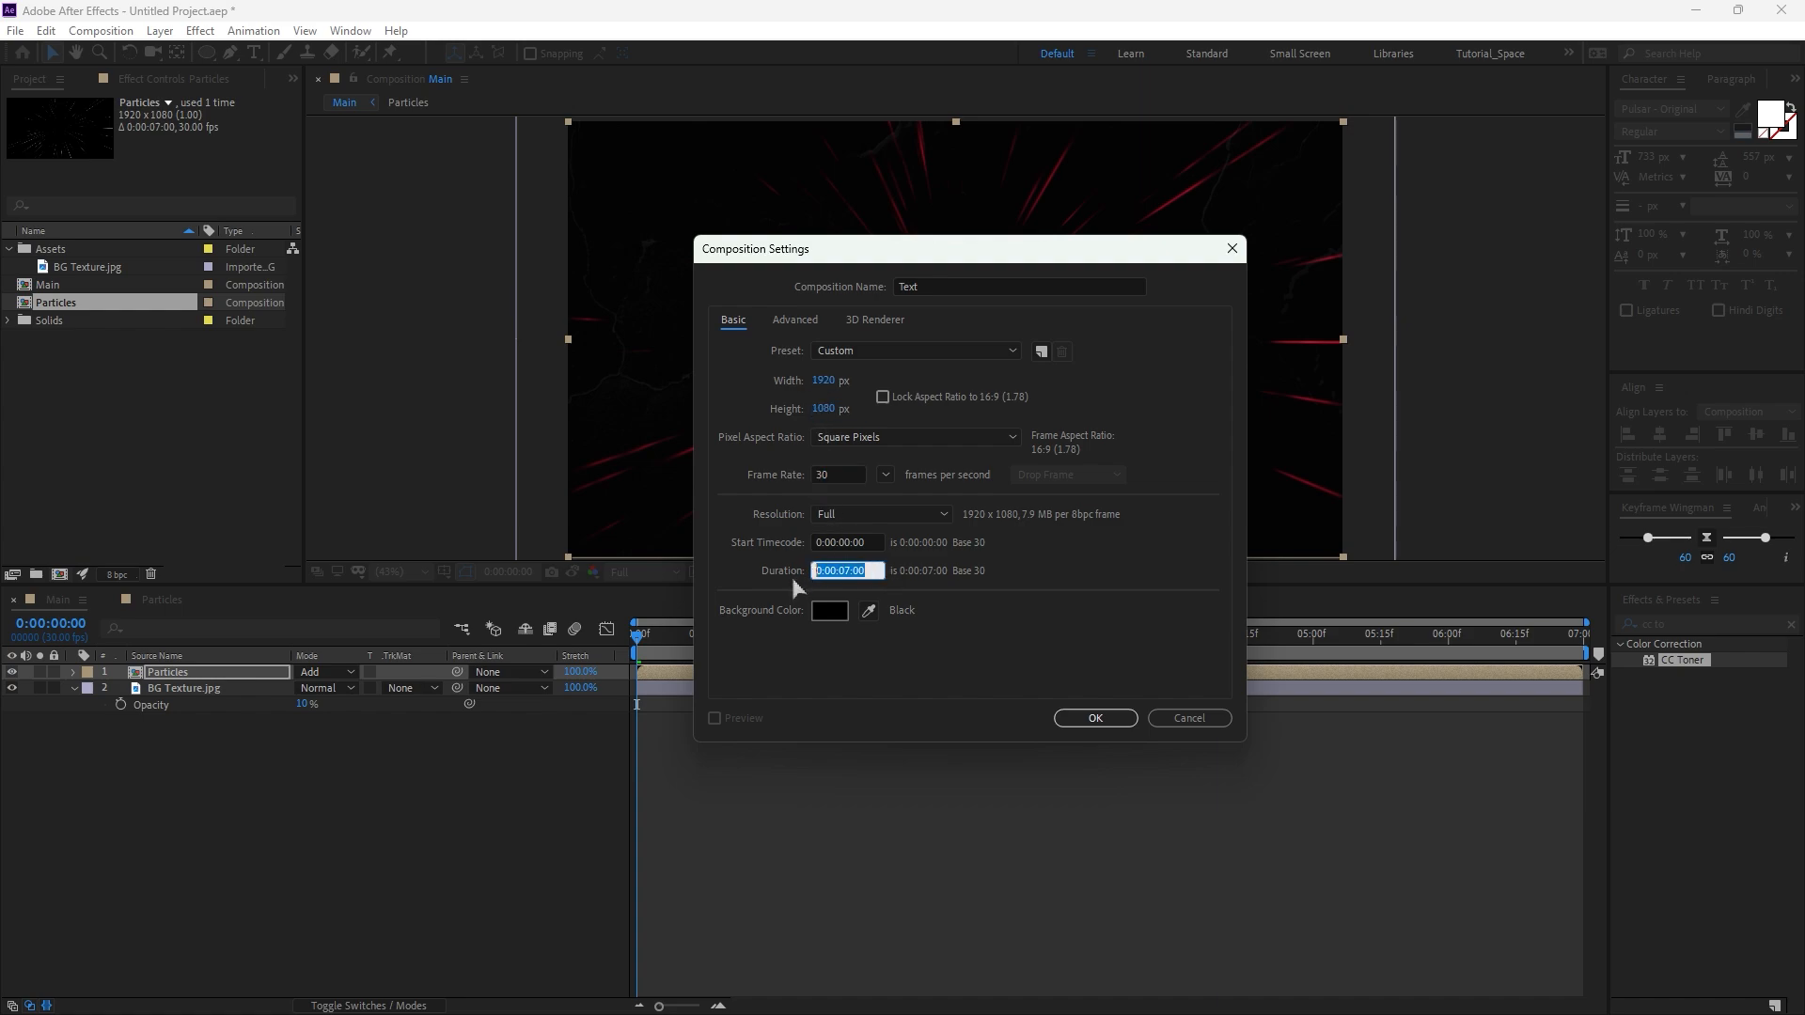
{"action": "left_click", "coordinate": [1093, 718]}
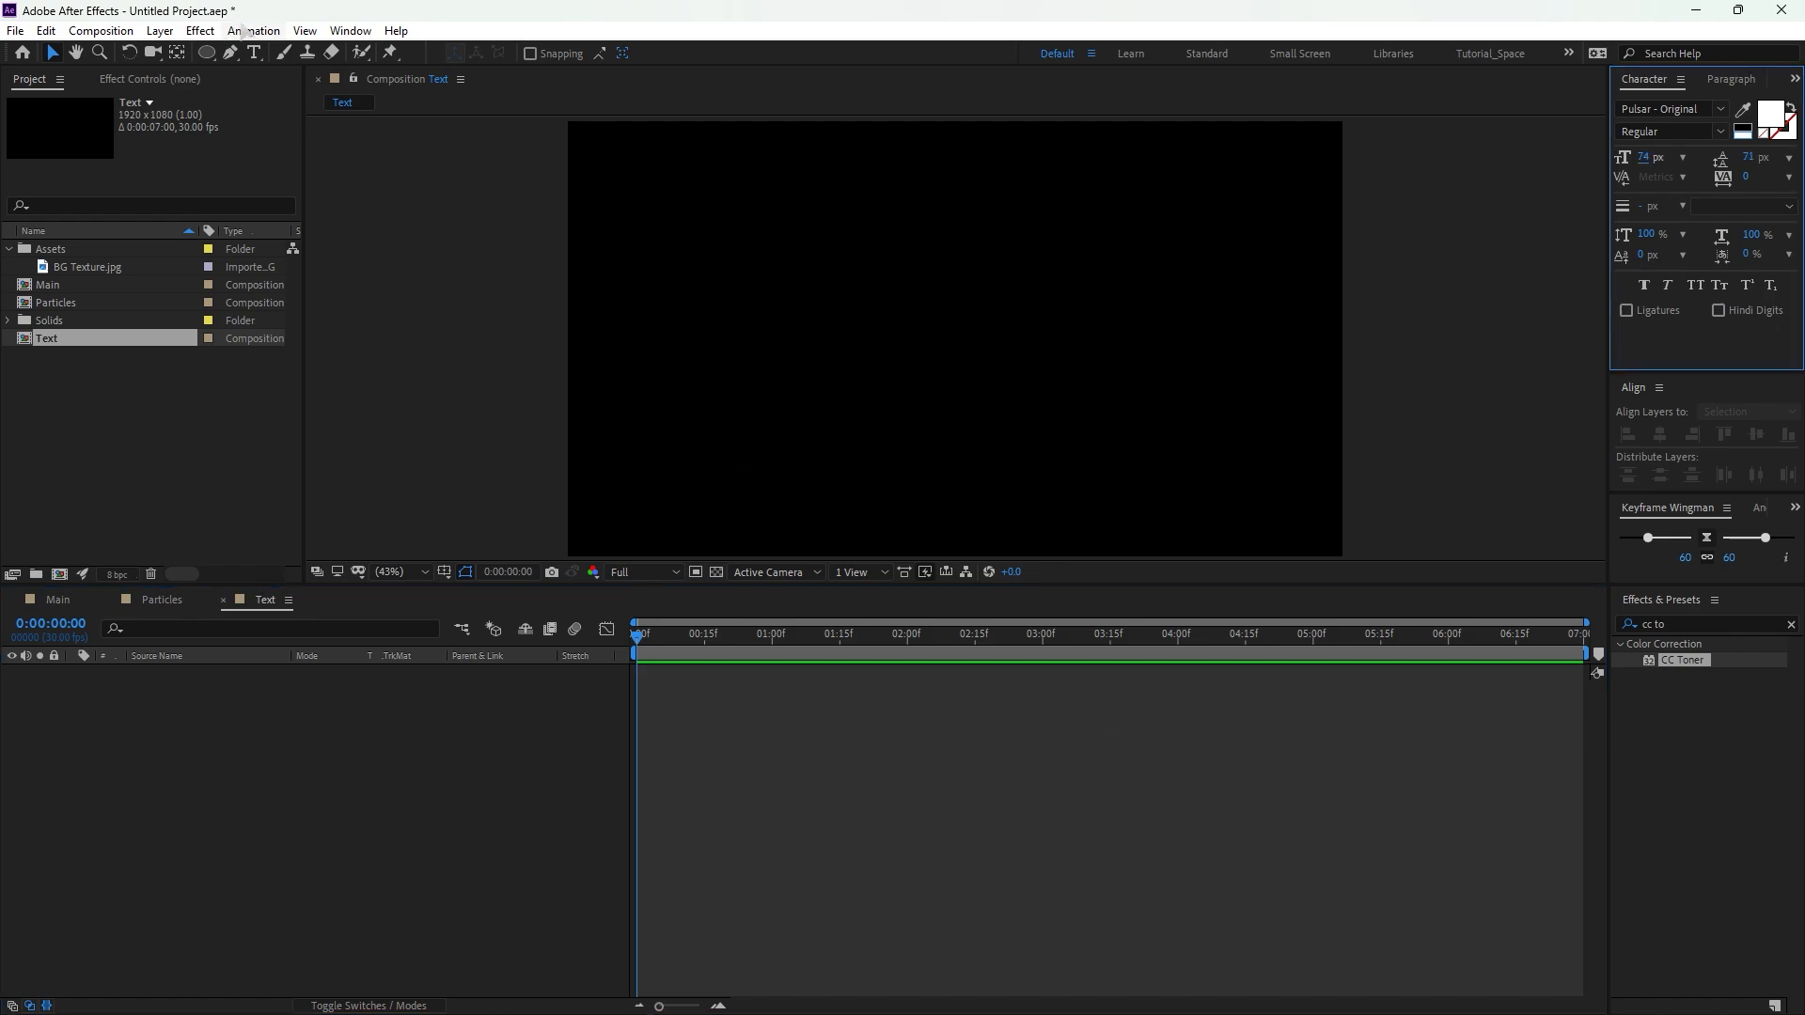
Add a text layer in the Text composition reading "cinematic" on one line and "trailer" on the line below.
{"action": "left_click", "coordinate": [254, 53]}
{"action": "left_click", "coordinate": [853, 299]}
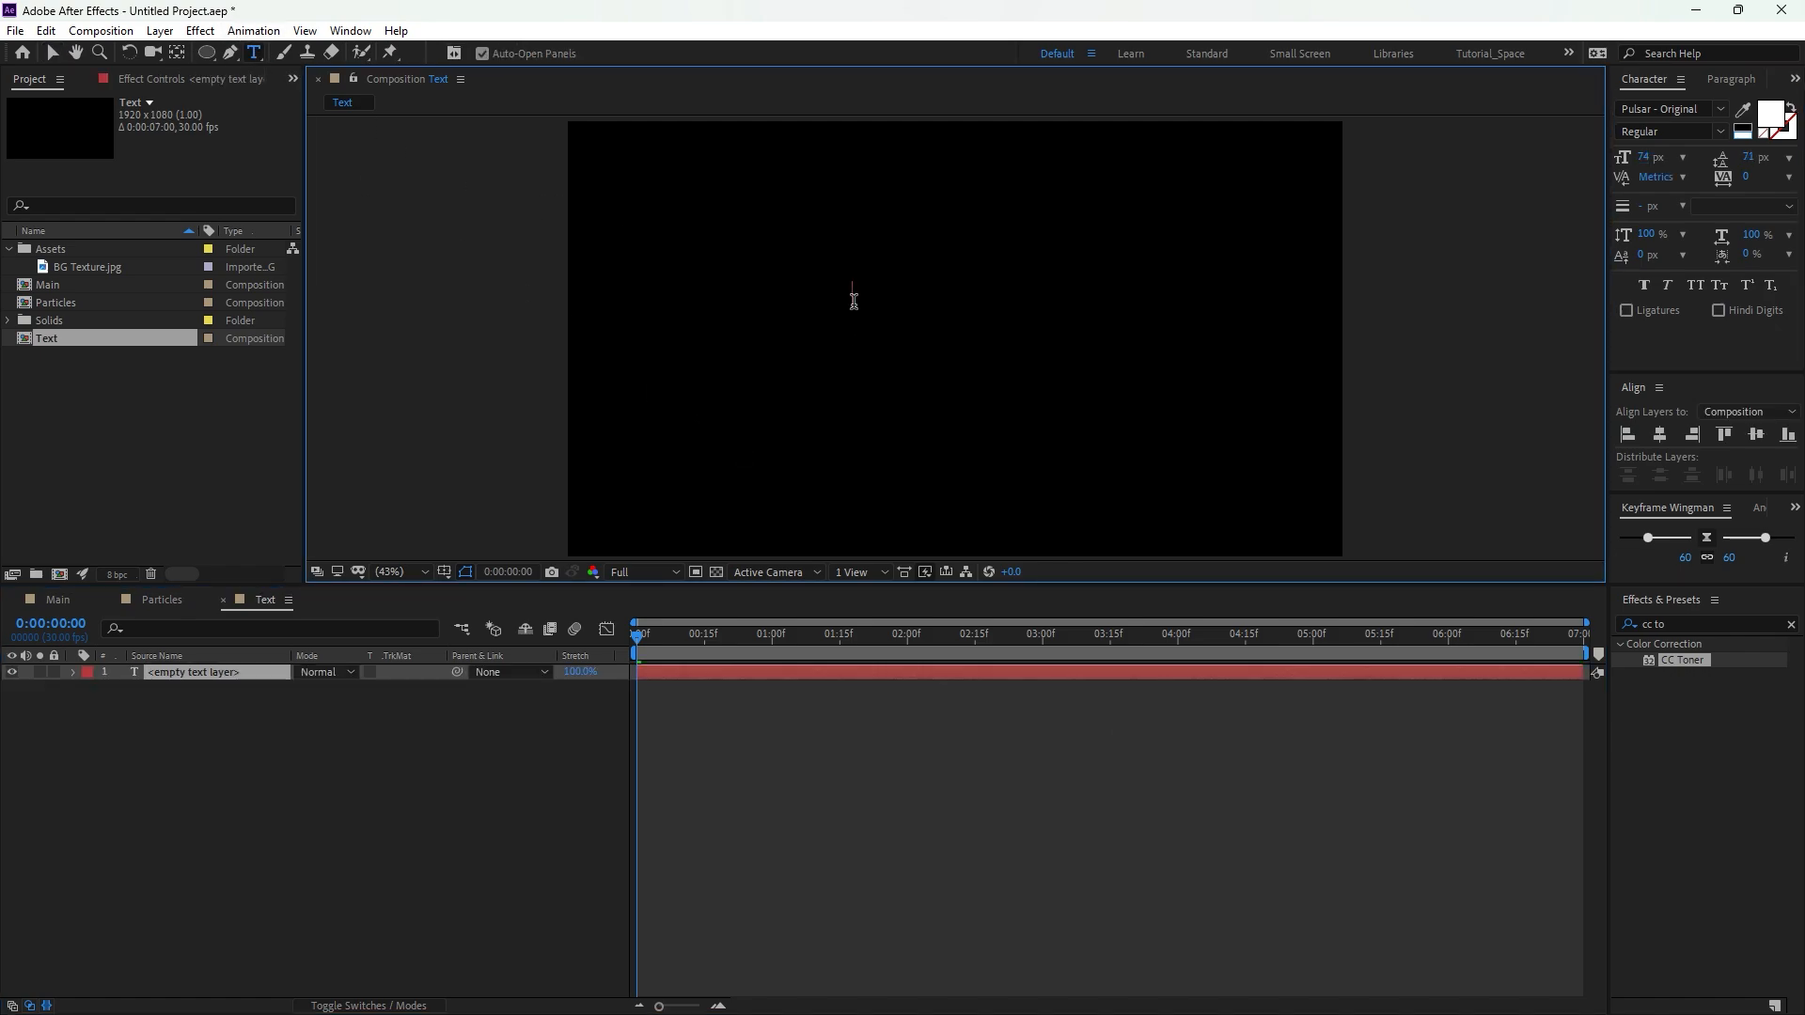
{"action": "type", "text": "cinema"}
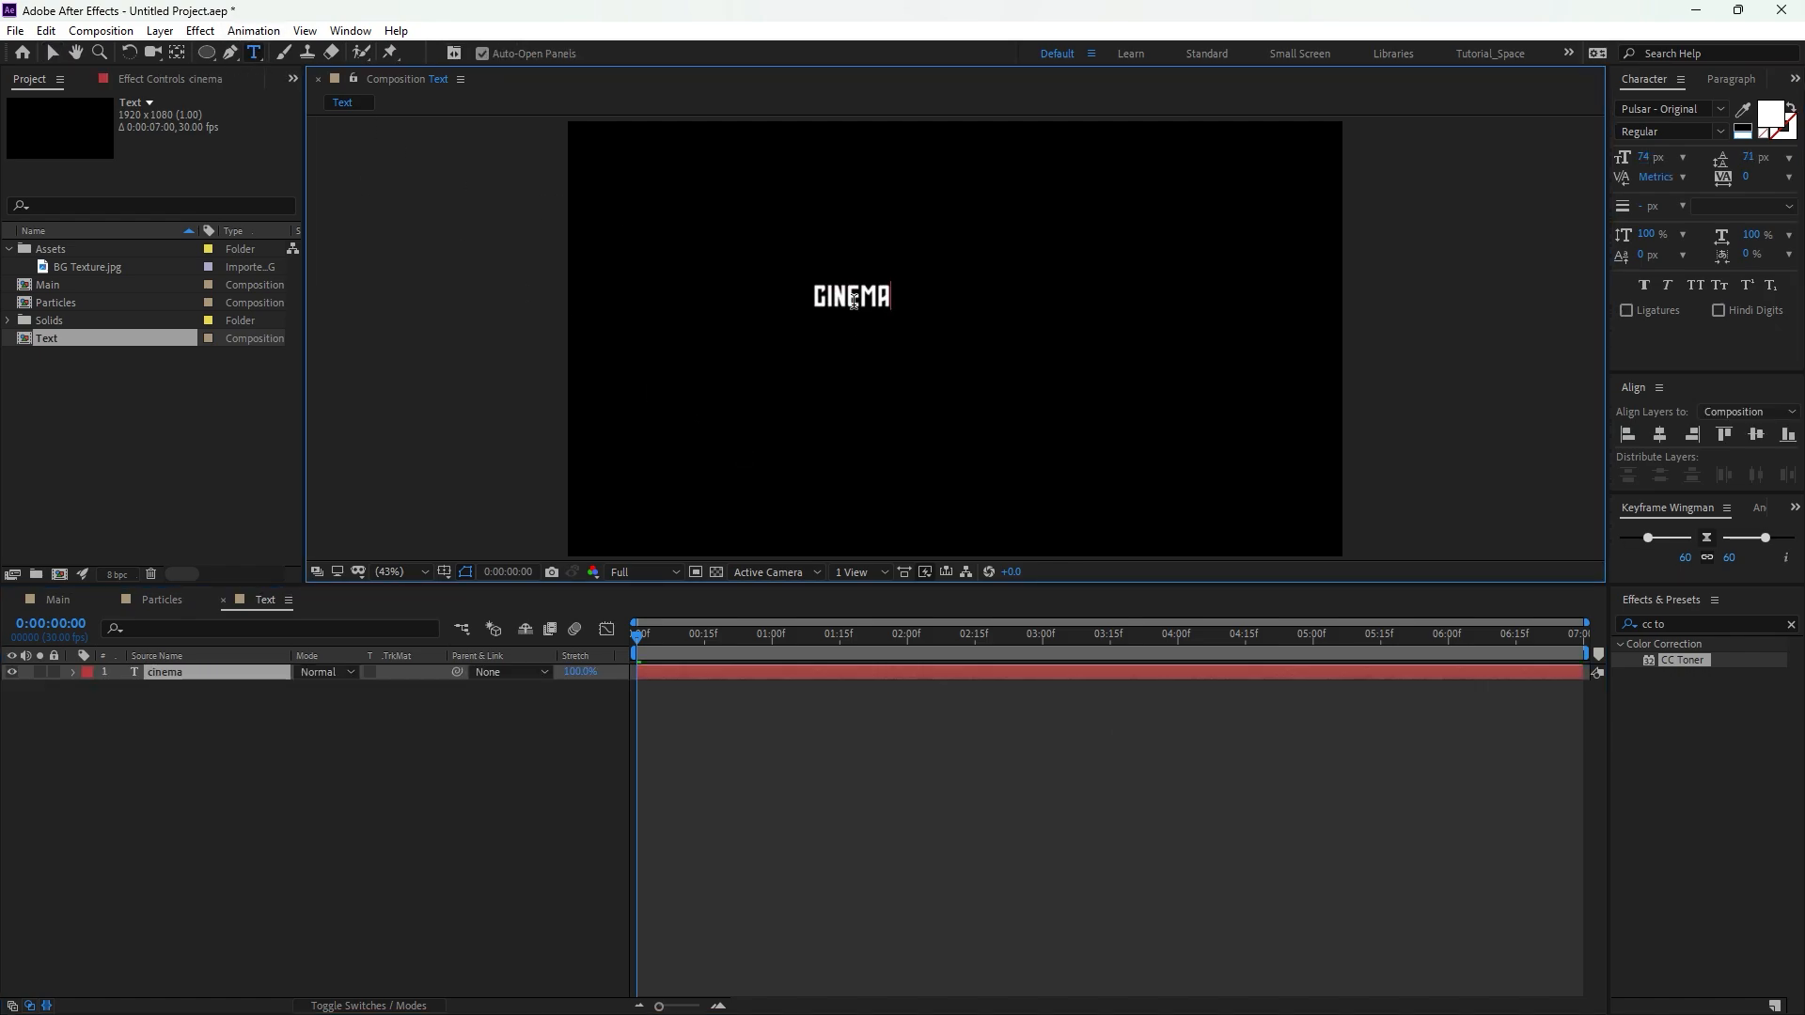
{"action": "type", "text": "tic"}
{"action": "key", "text": "Return"}
{"action": "type", "text": "traile"}
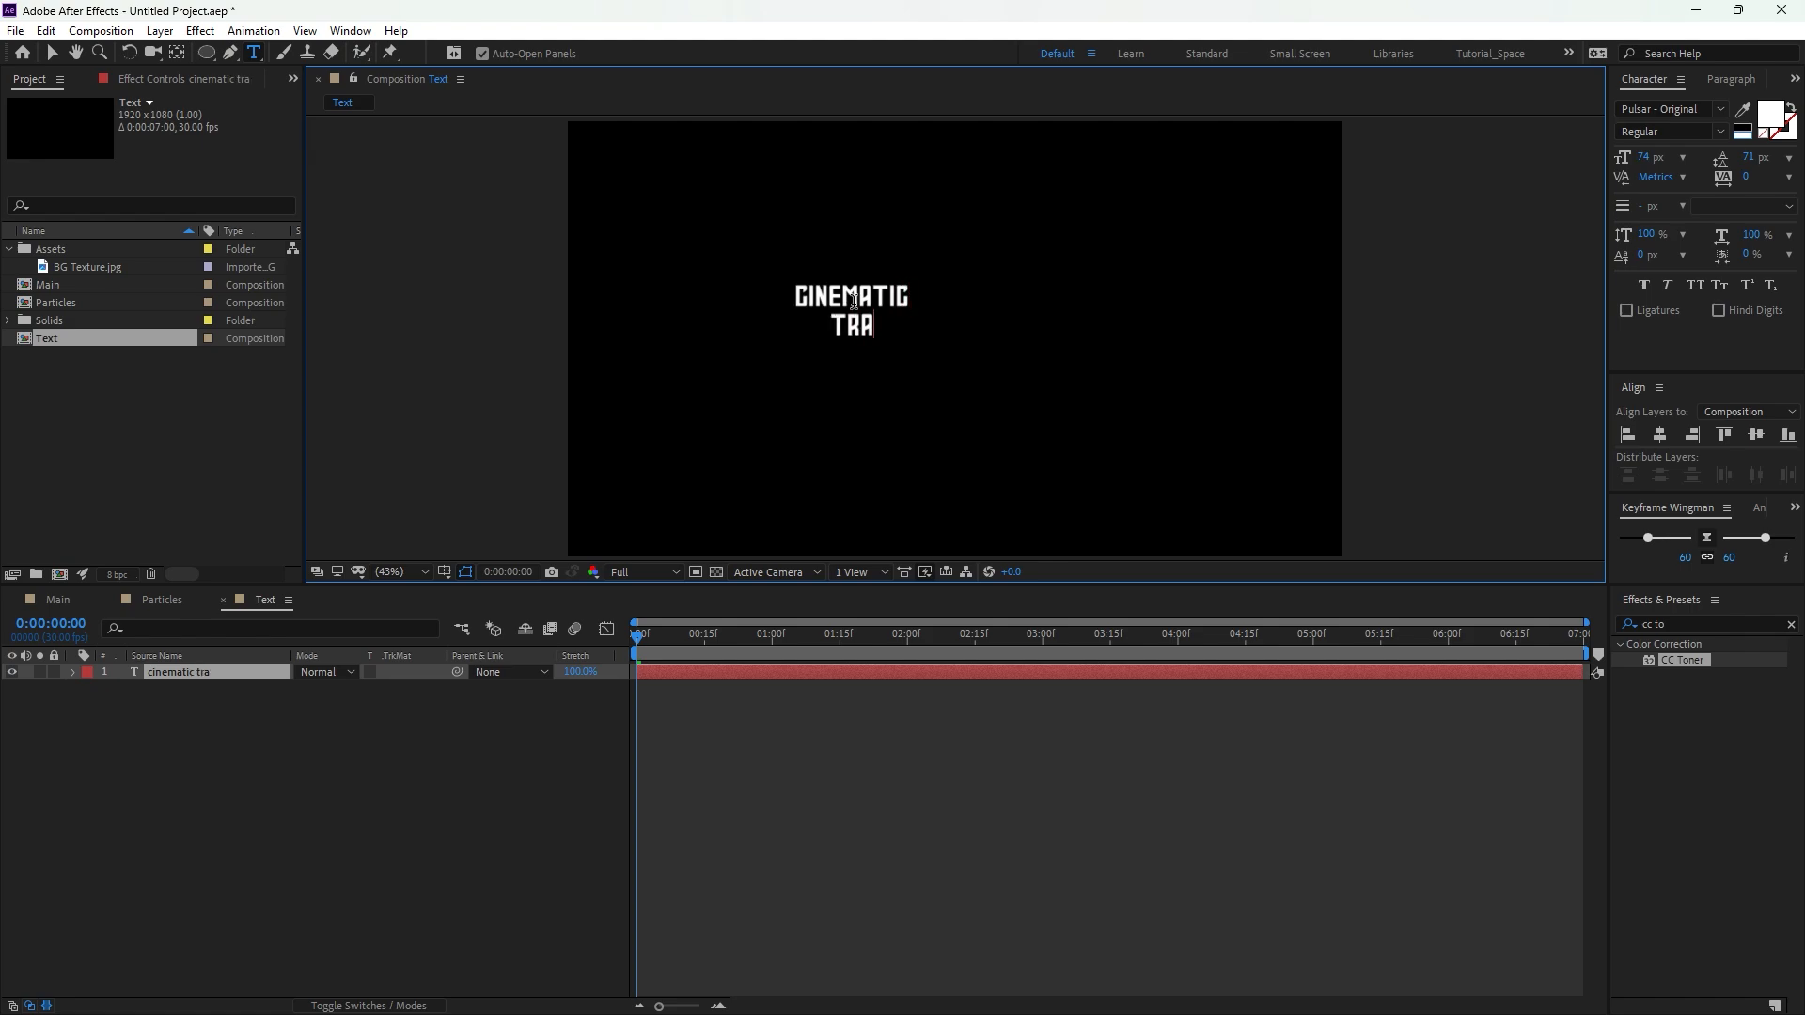
{"action": "type", "text": "r"}
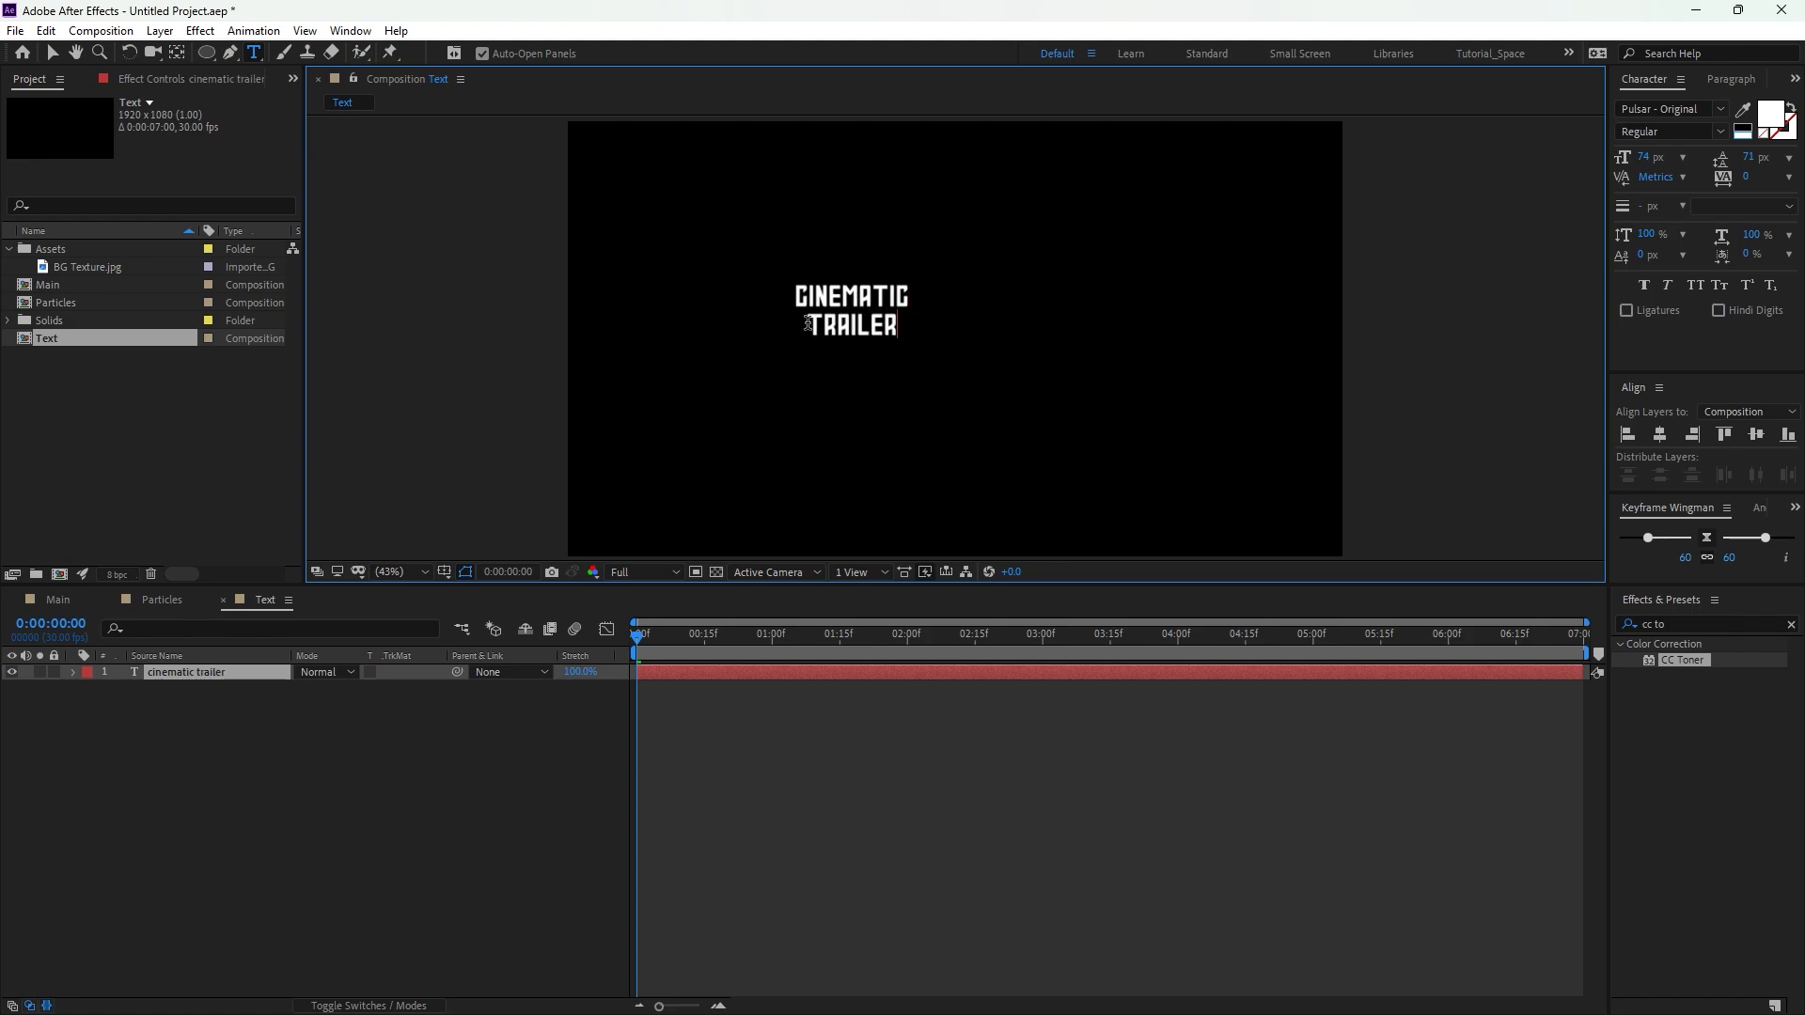
Set the word "trailer" to a font size of 125 px and a leading of about 100 px.
{"action": "left_click_drag", "start_coordinate": [808, 324], "coordinate": [910, 330]}
{"action": "left_click", "coordinate": [922, 324]}
{"action": "left_click_drag", "start_coordinate": [1641, 158], "coordinate": [1778, 162]}
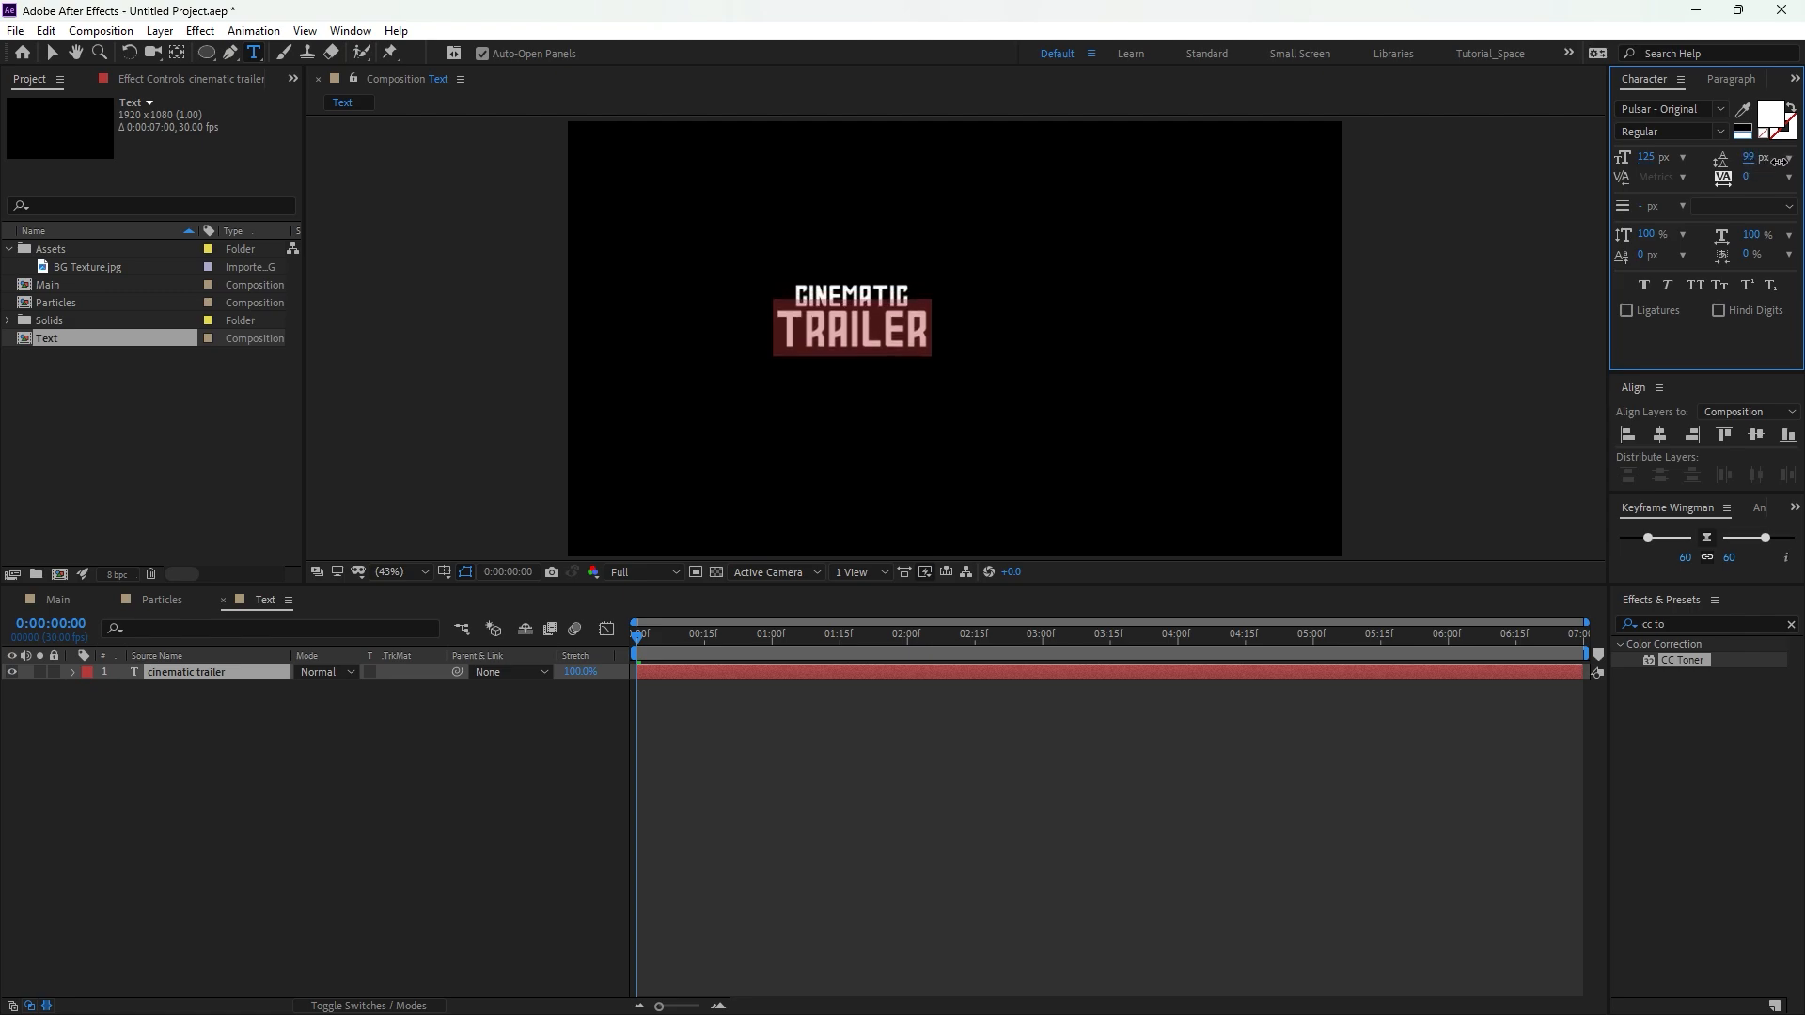
{"action": "left_click", "coordinate": [51, 53]}
Set the font of the cinematic trailer text layer to Pulsar - Original.
{"action": "left_click", "coordinate": [264, 672]}
{"action": "left_click", "coordinate": [1661, 106]}
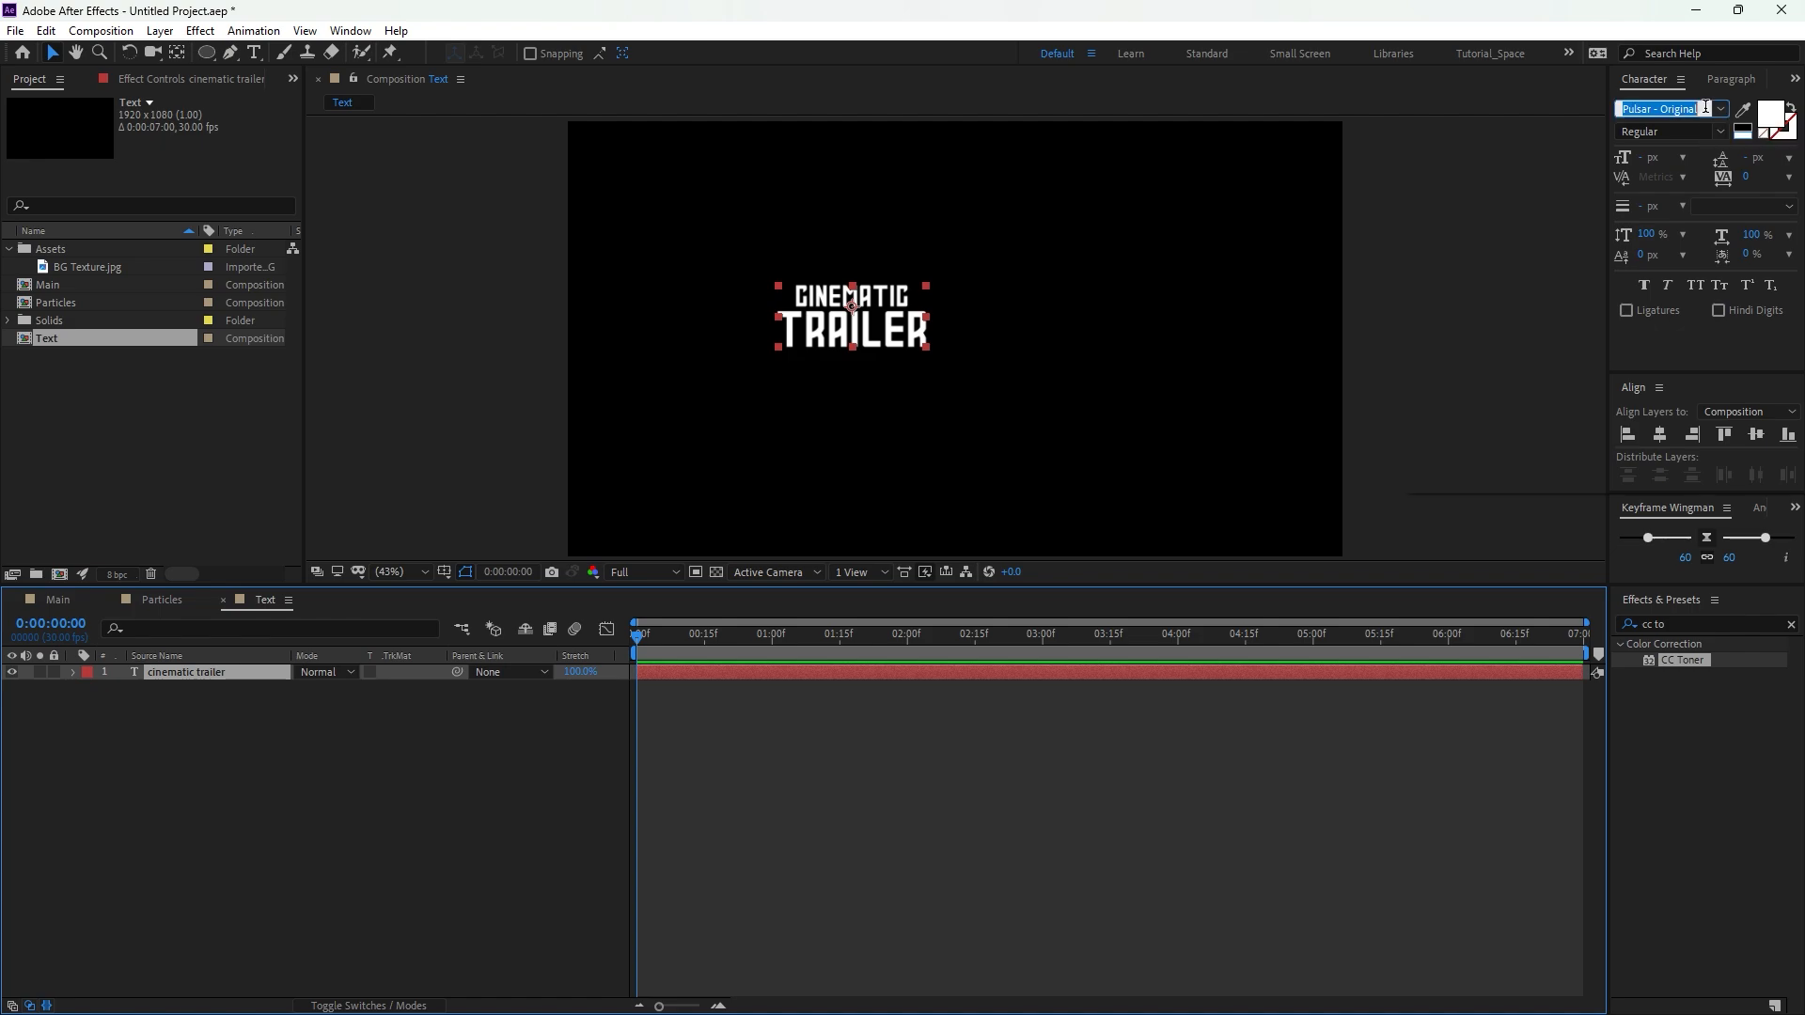
{"action": "type", "text": "pu"}
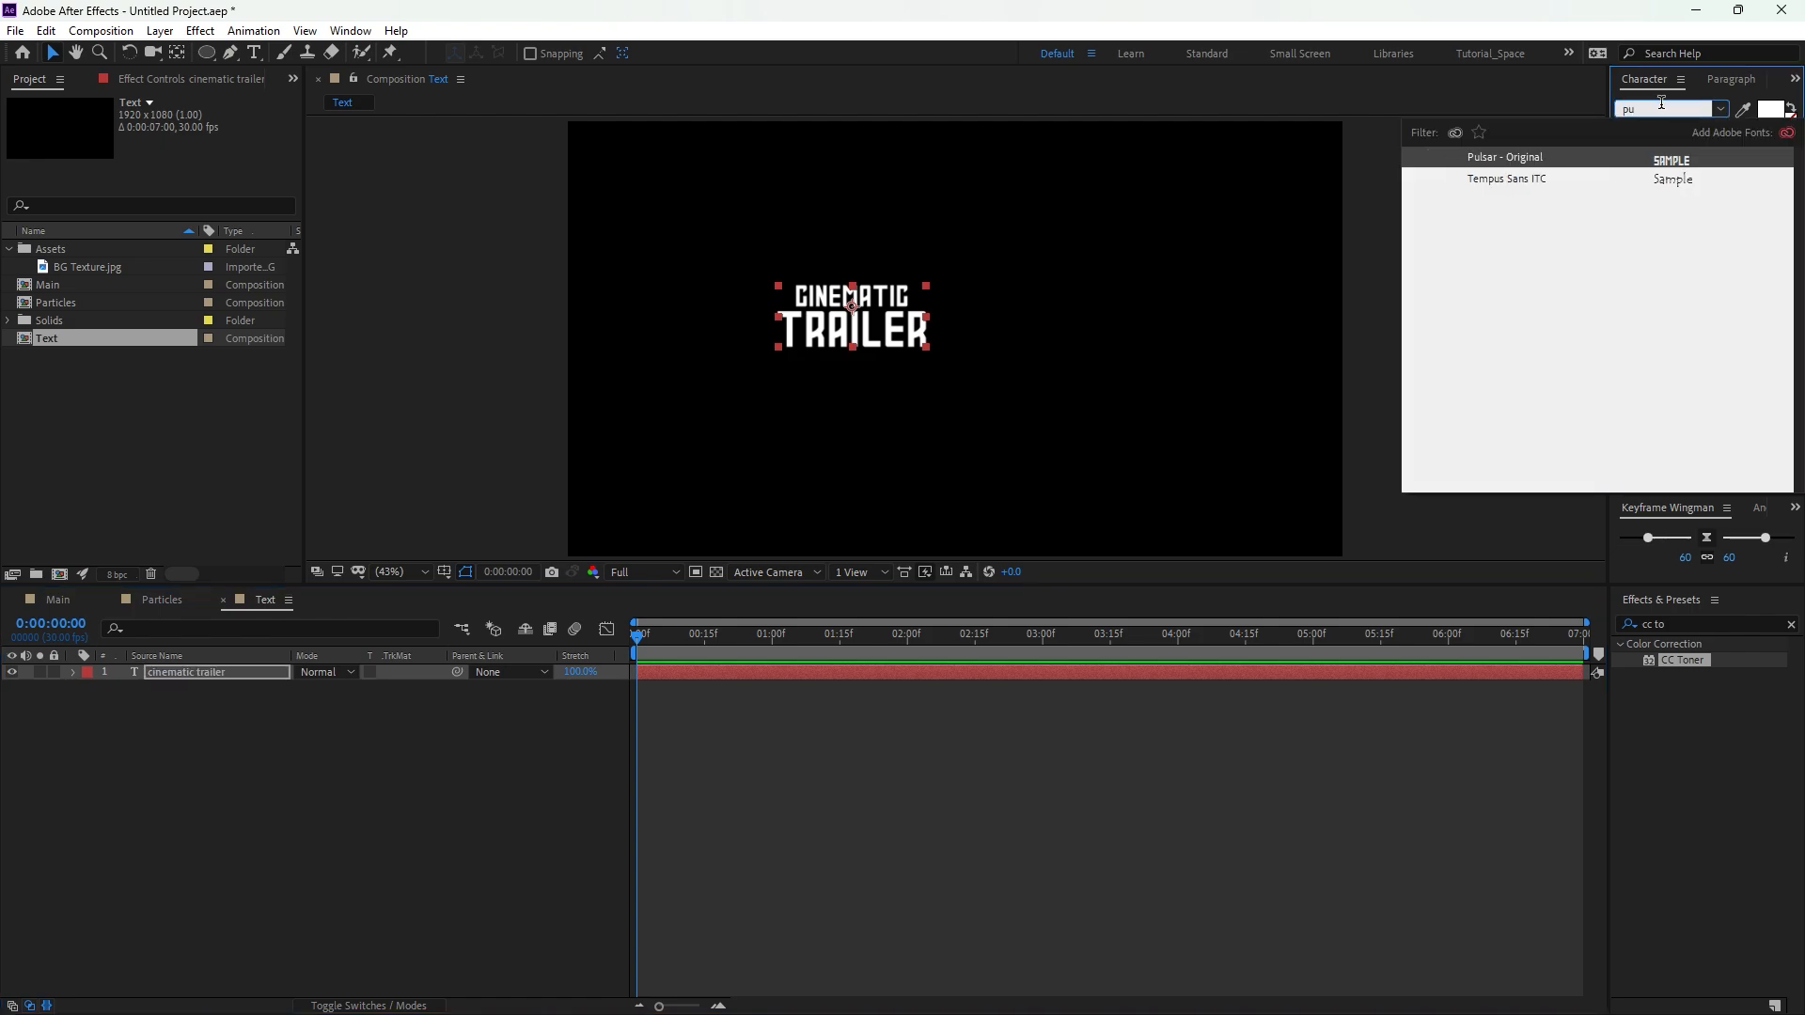
{"action": "type", "text": "l"}
{"action": "left_click", "coordinate": [1522, 162]}
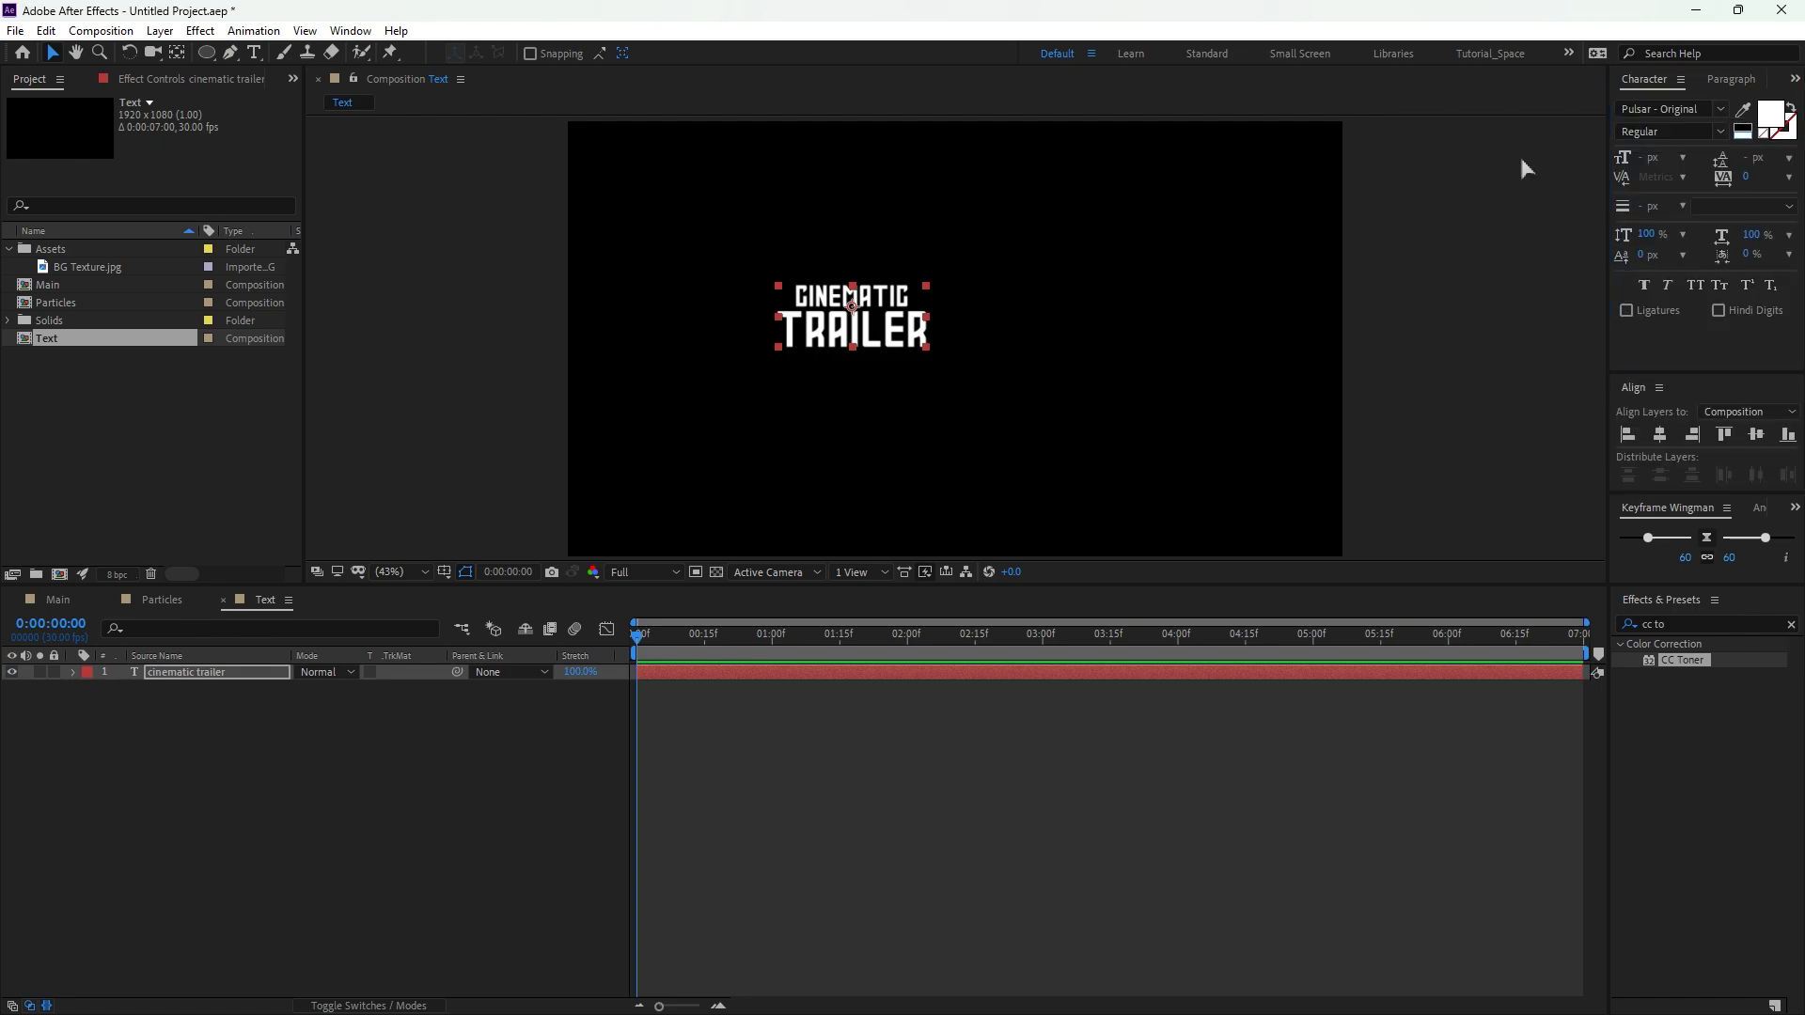
Scale the cinematic trailer layer to 274% and center it horizontally and vertically in the composition.
{"action": "left_click", "coordinate": [241, 678]}
{"action": "key", "text": "s"}
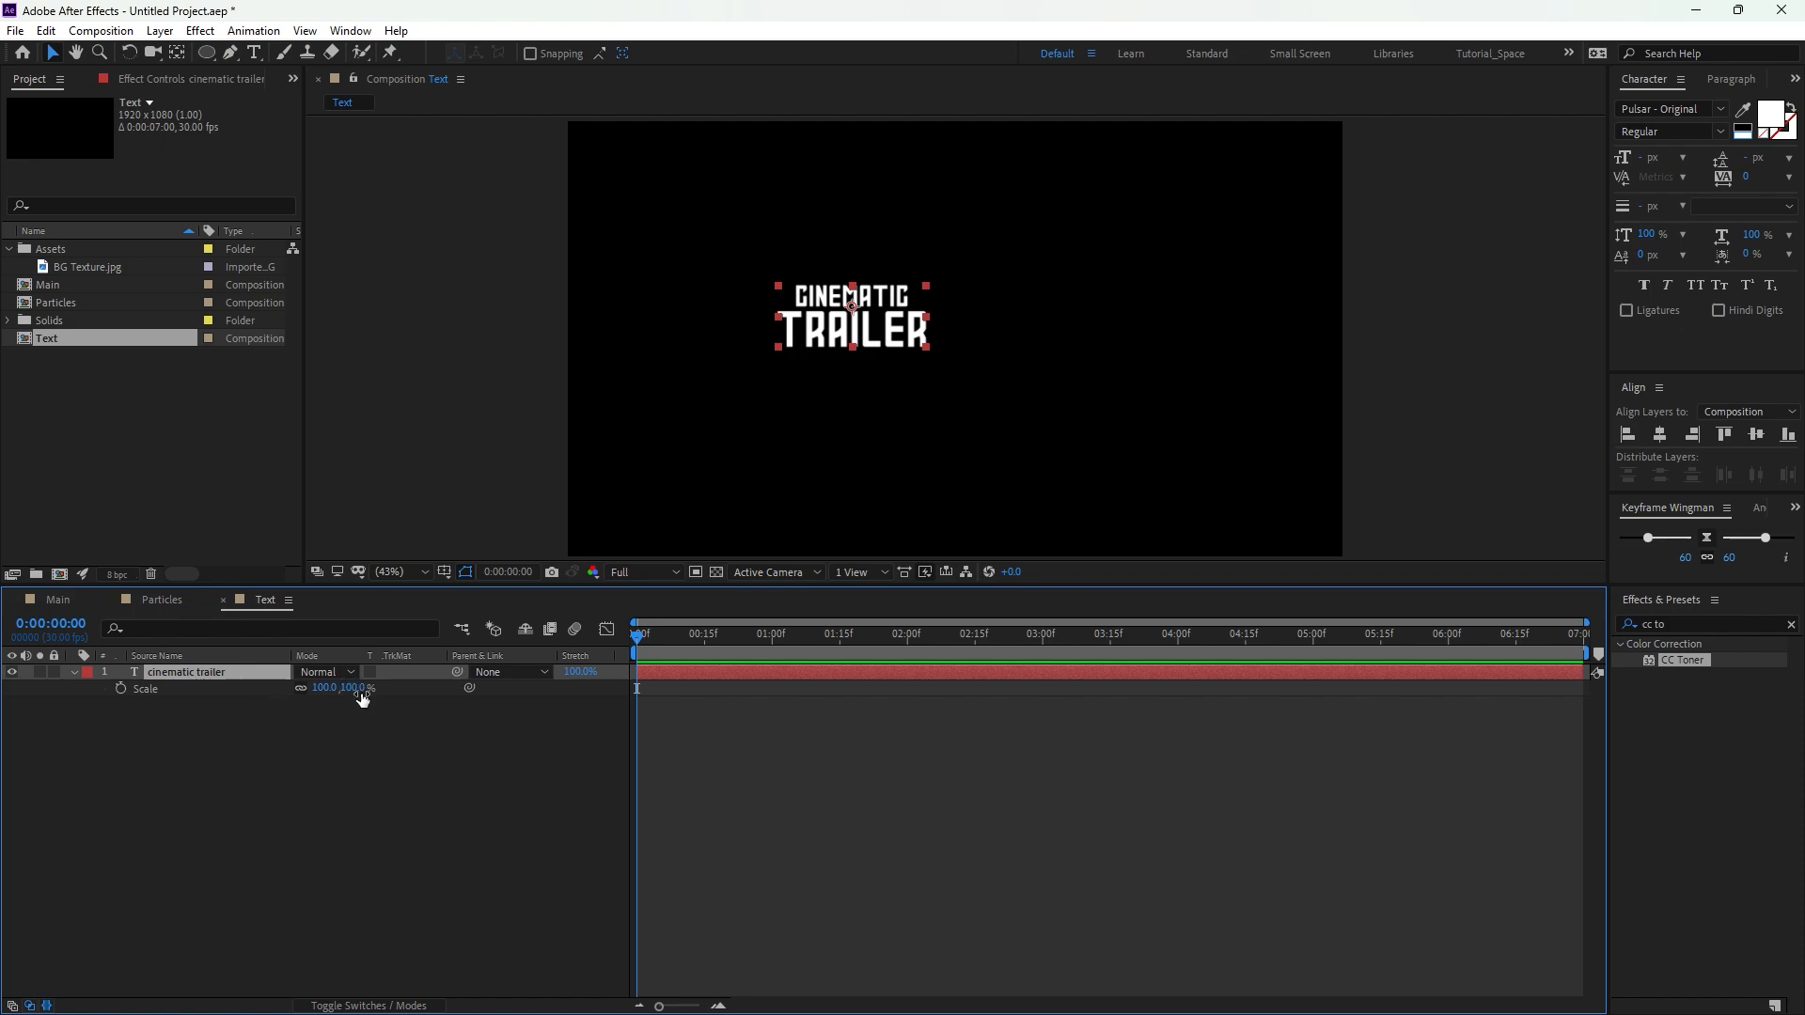
{"action": "left_click_drag", "start_coordinate": [357, 698], "coordinate": [509, 685]}
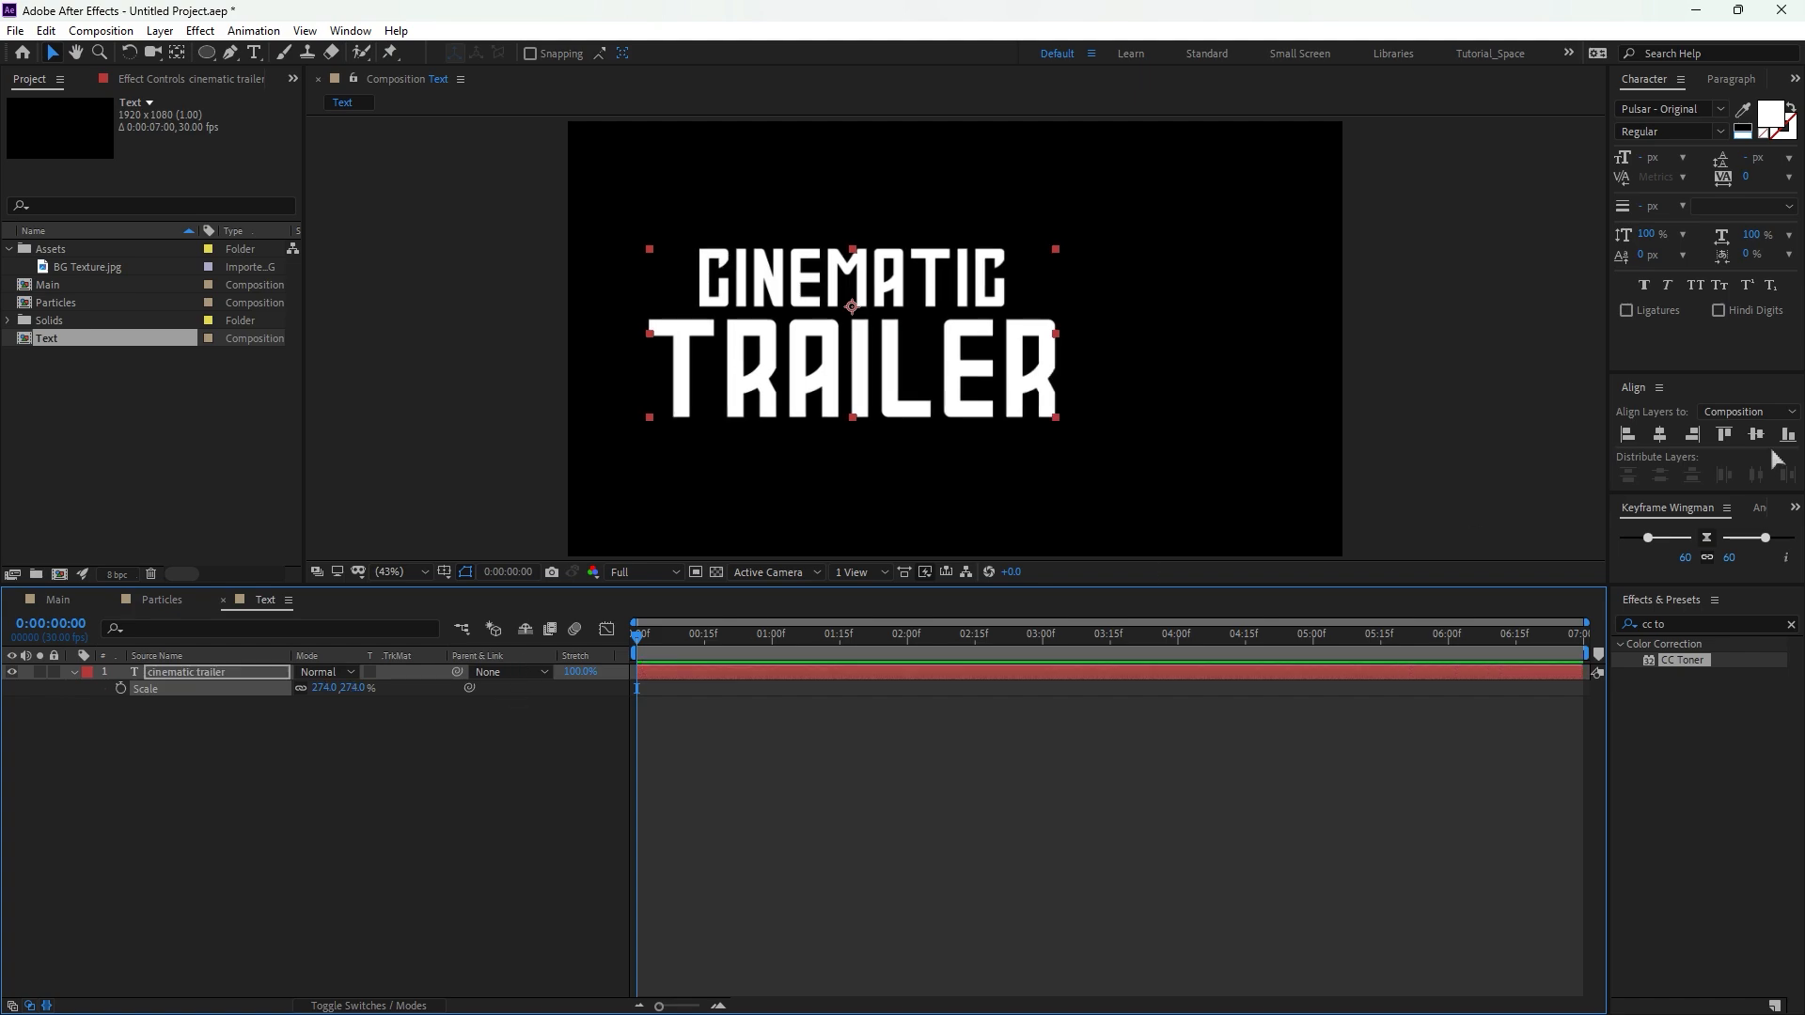
{"action": "left_click", "coordinate": [1662, 436]}
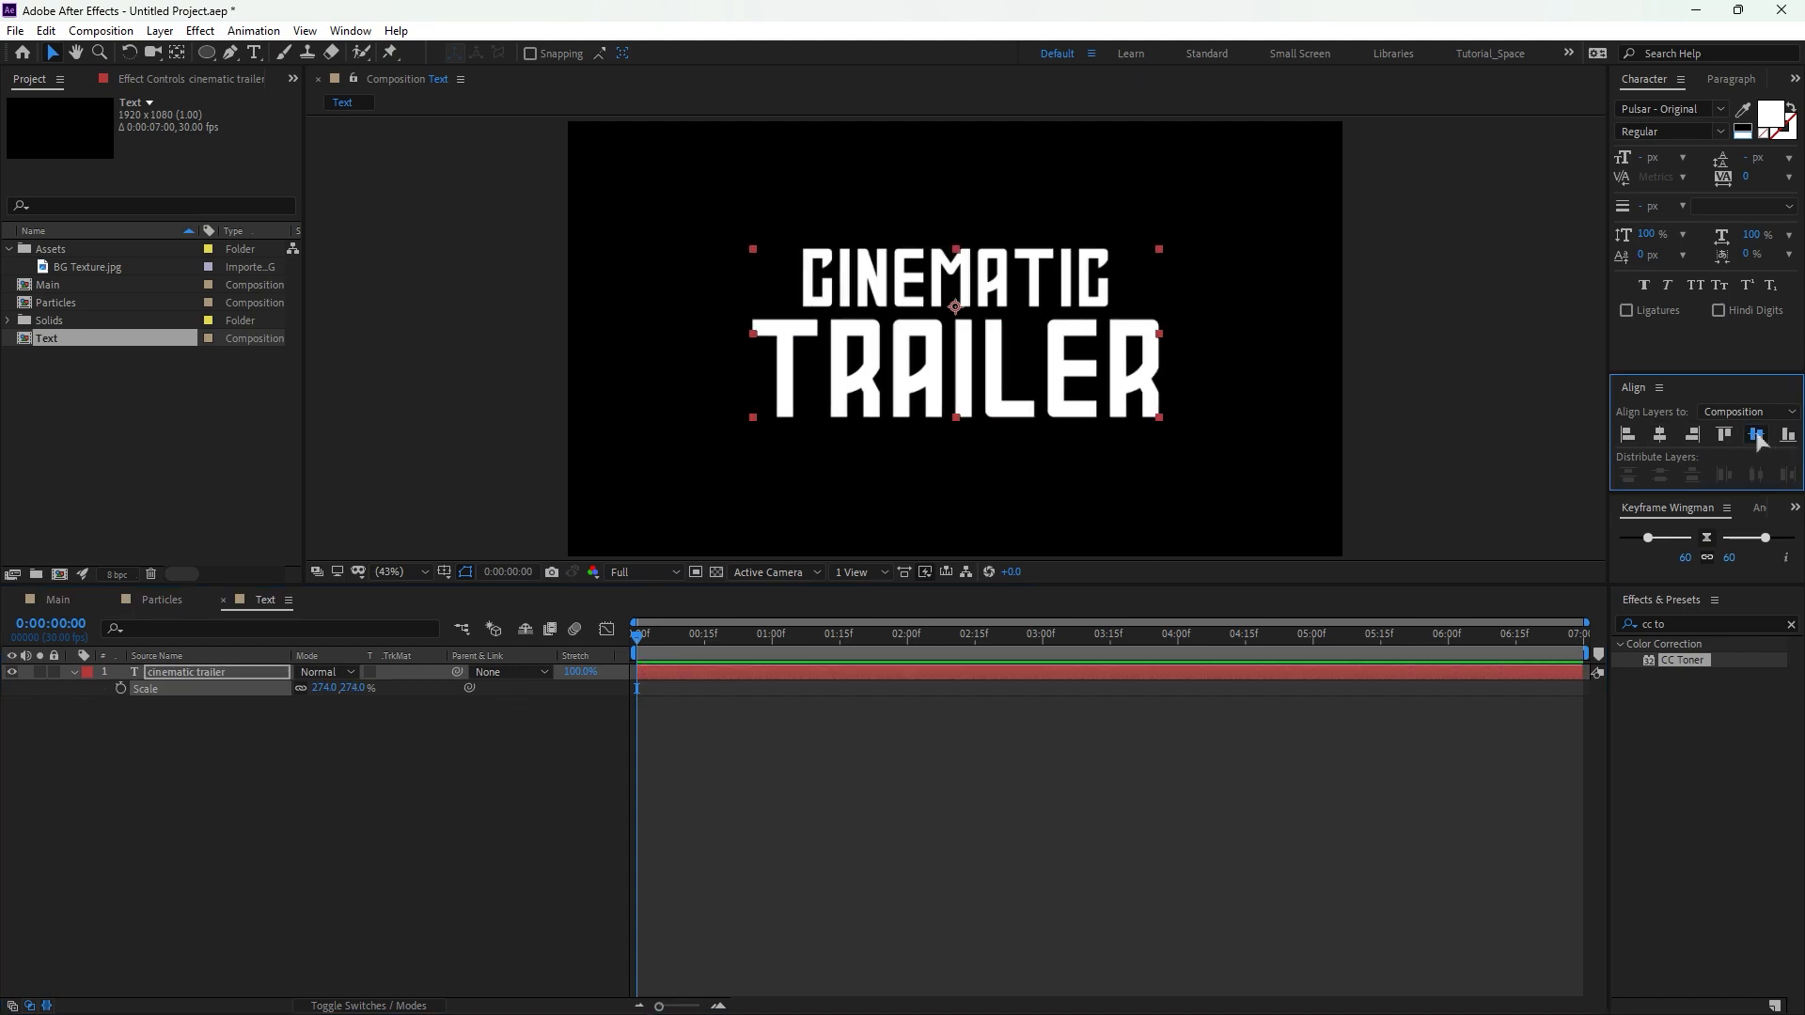
{"action": "left_click", "coordinate": [1748, 432]}
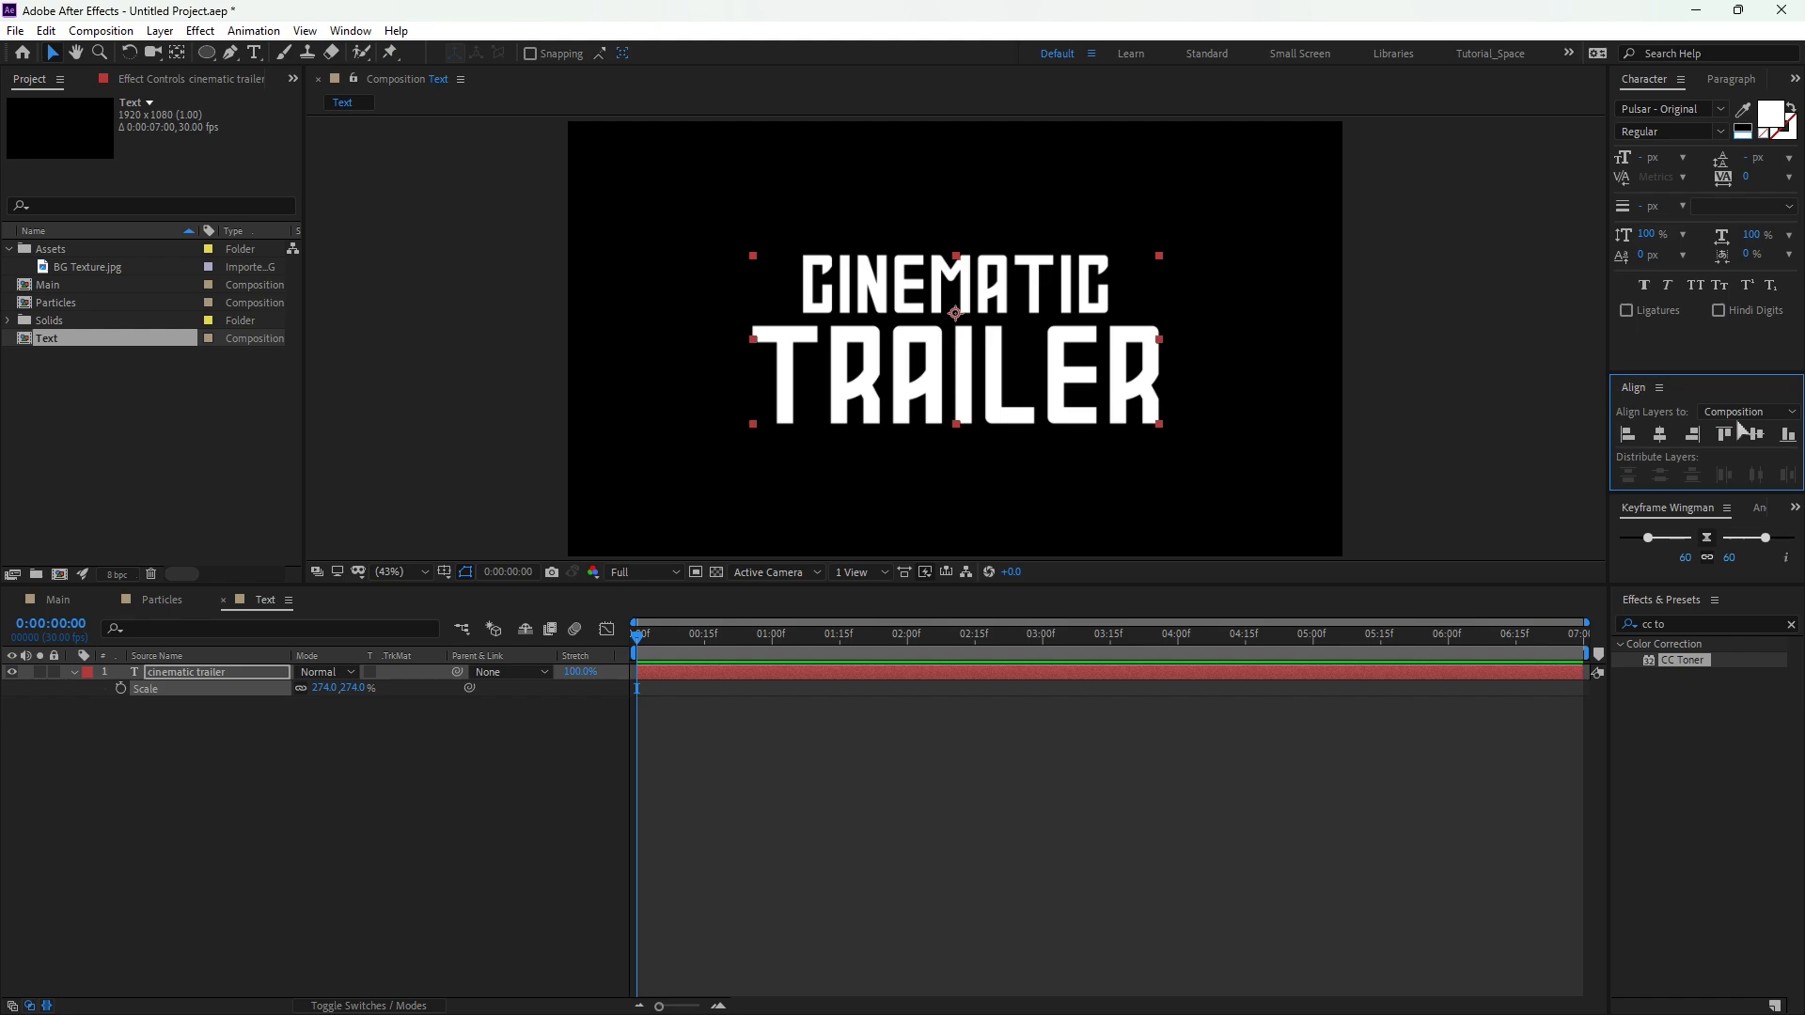
Place the Text composition above Particles in Main and apply the Gradient Ramp effect to it.
{"action": "left_click", "coordinate": [75, 602]}
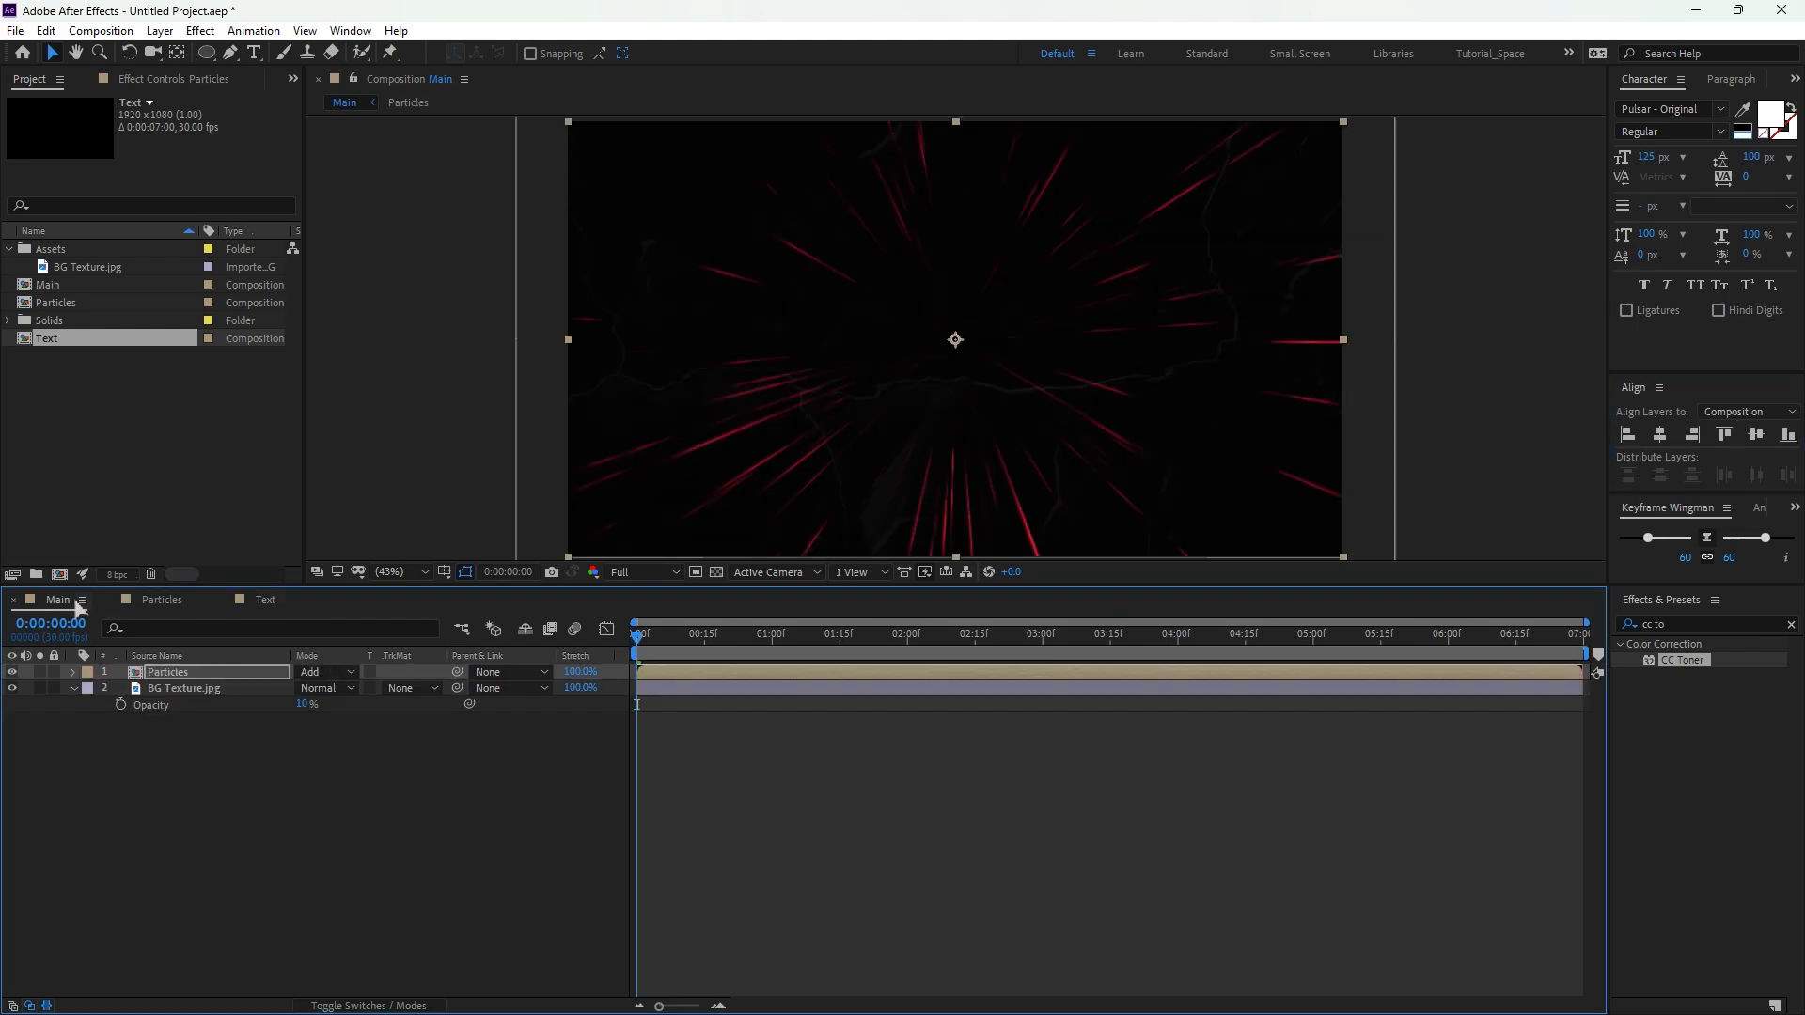
{"action": "left_click_drag", "start_coordinate": [58, 340], "coordinate": [188, 670]}
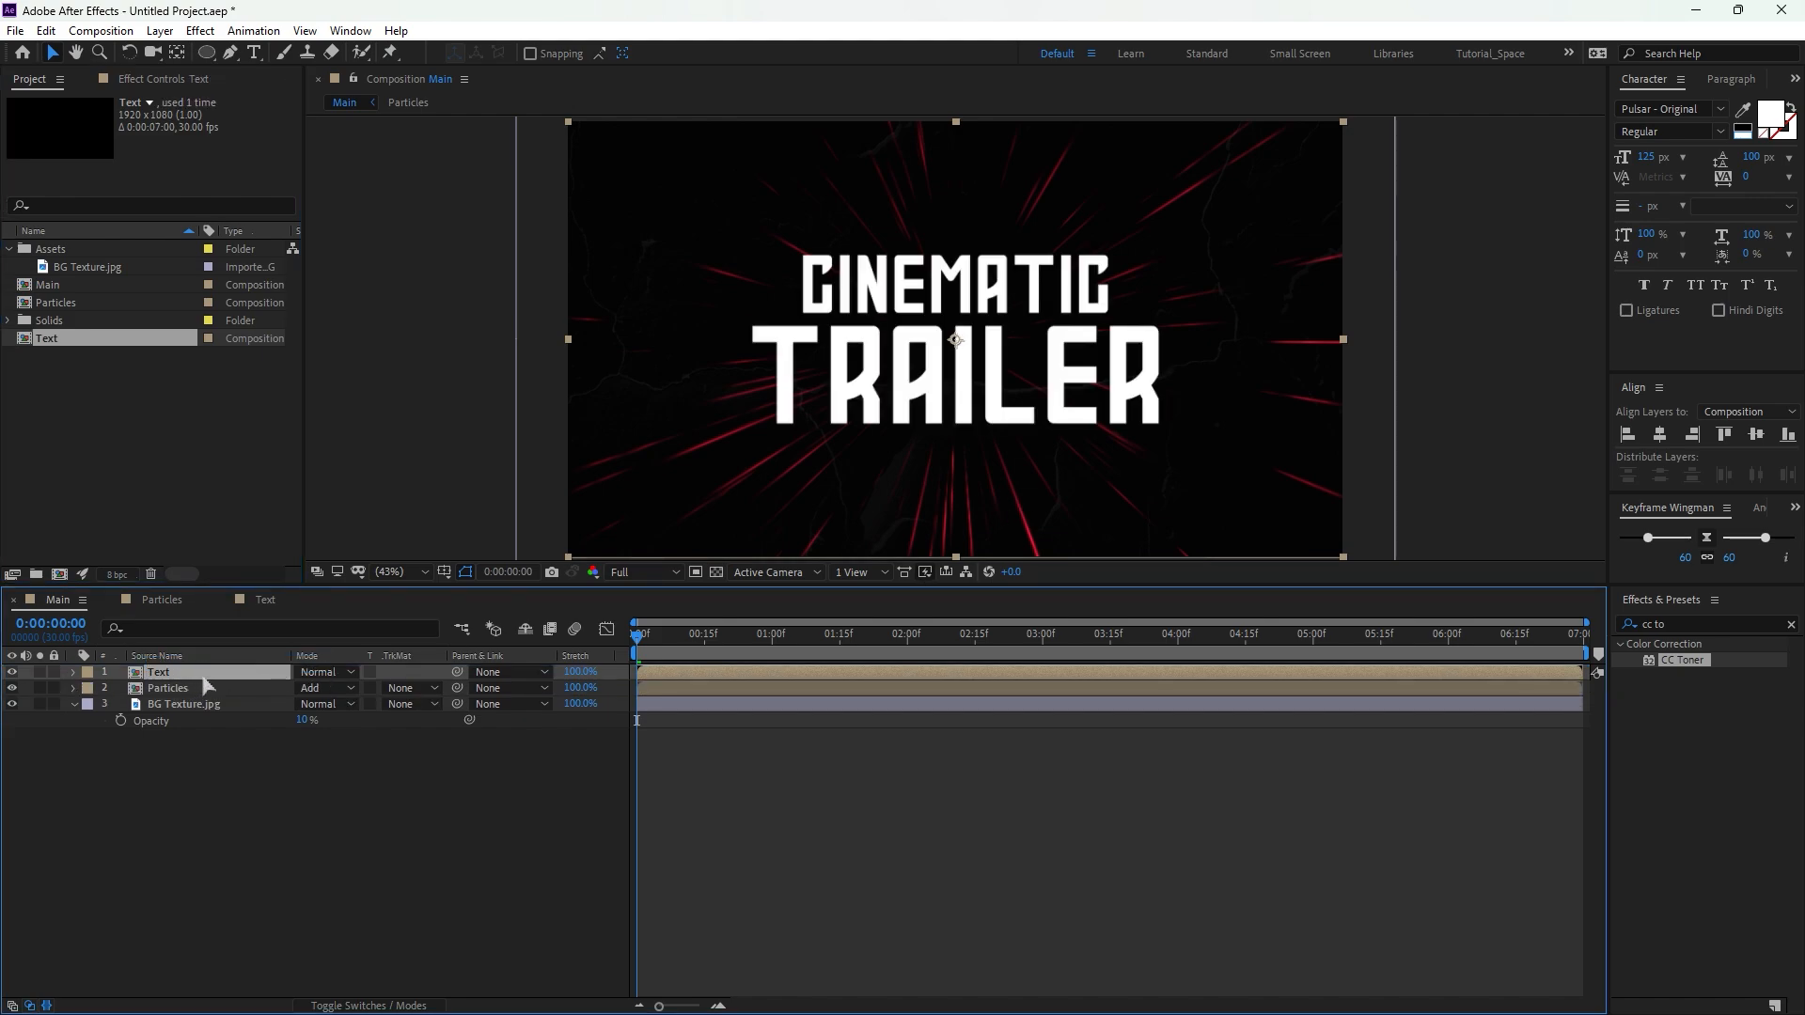
{"action": "left_click", "coordinate": [1659, 623]}
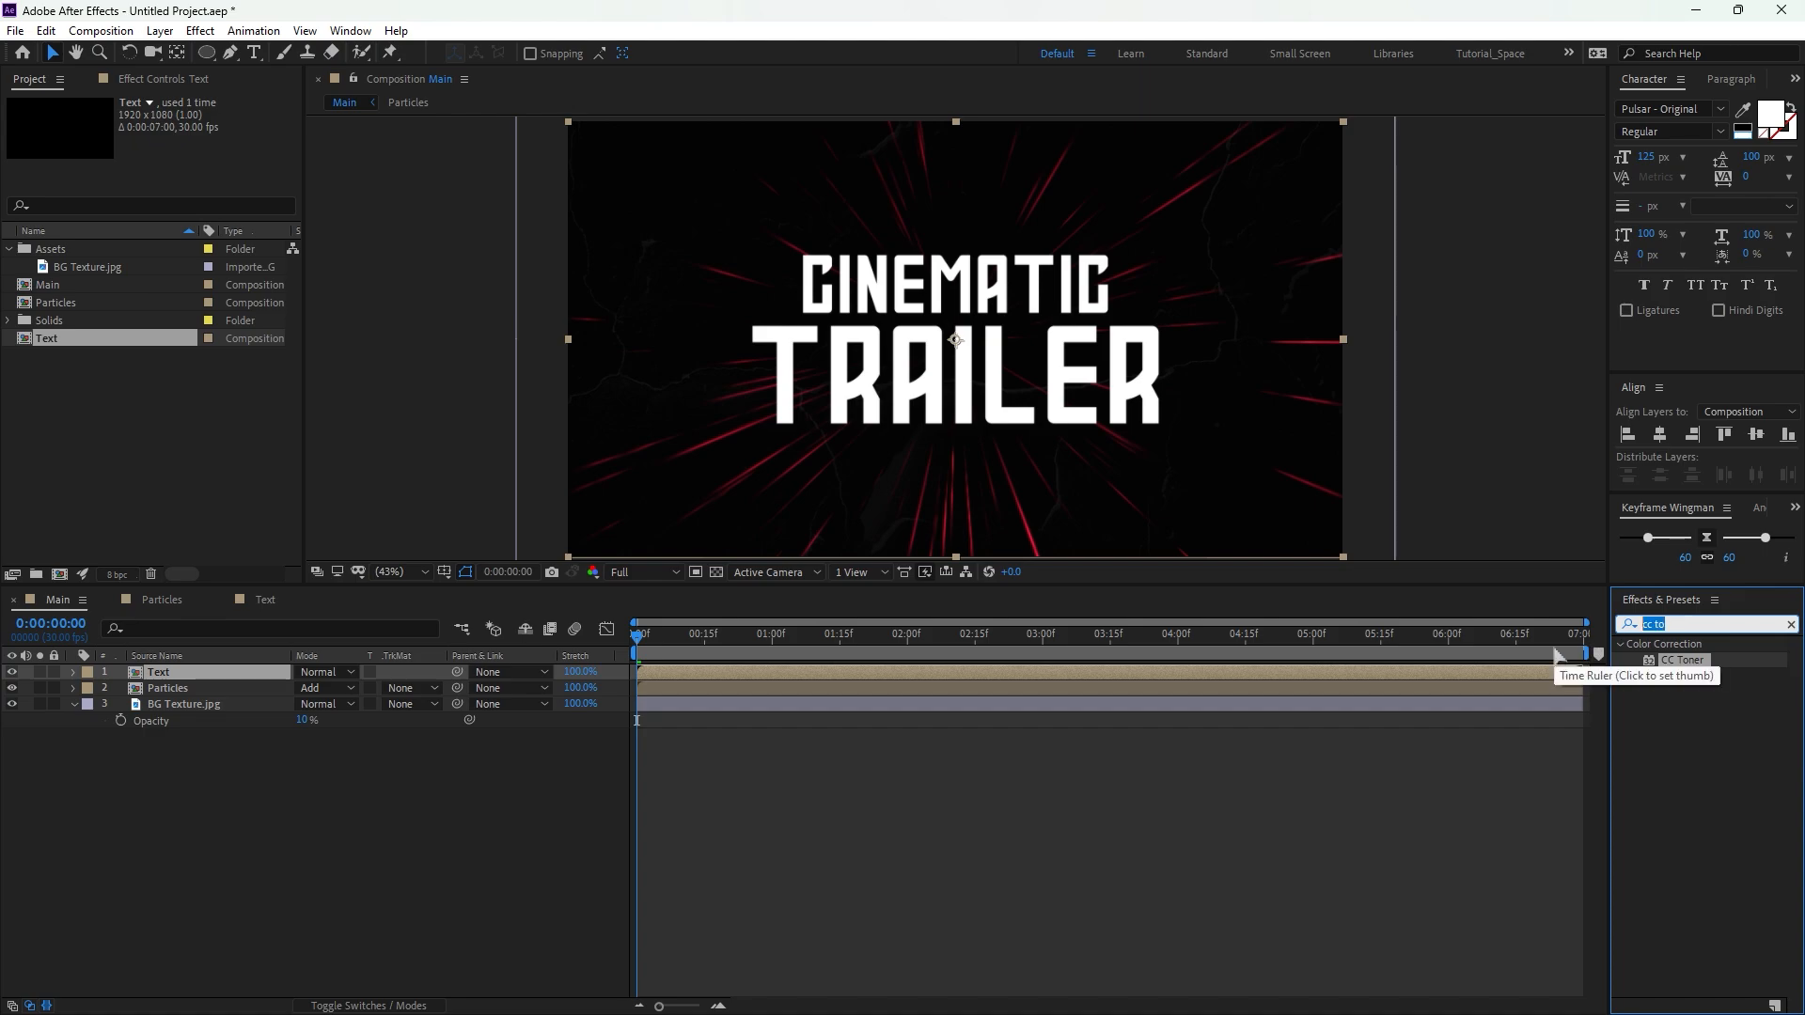
{"action": "type", "text": "ramp"}
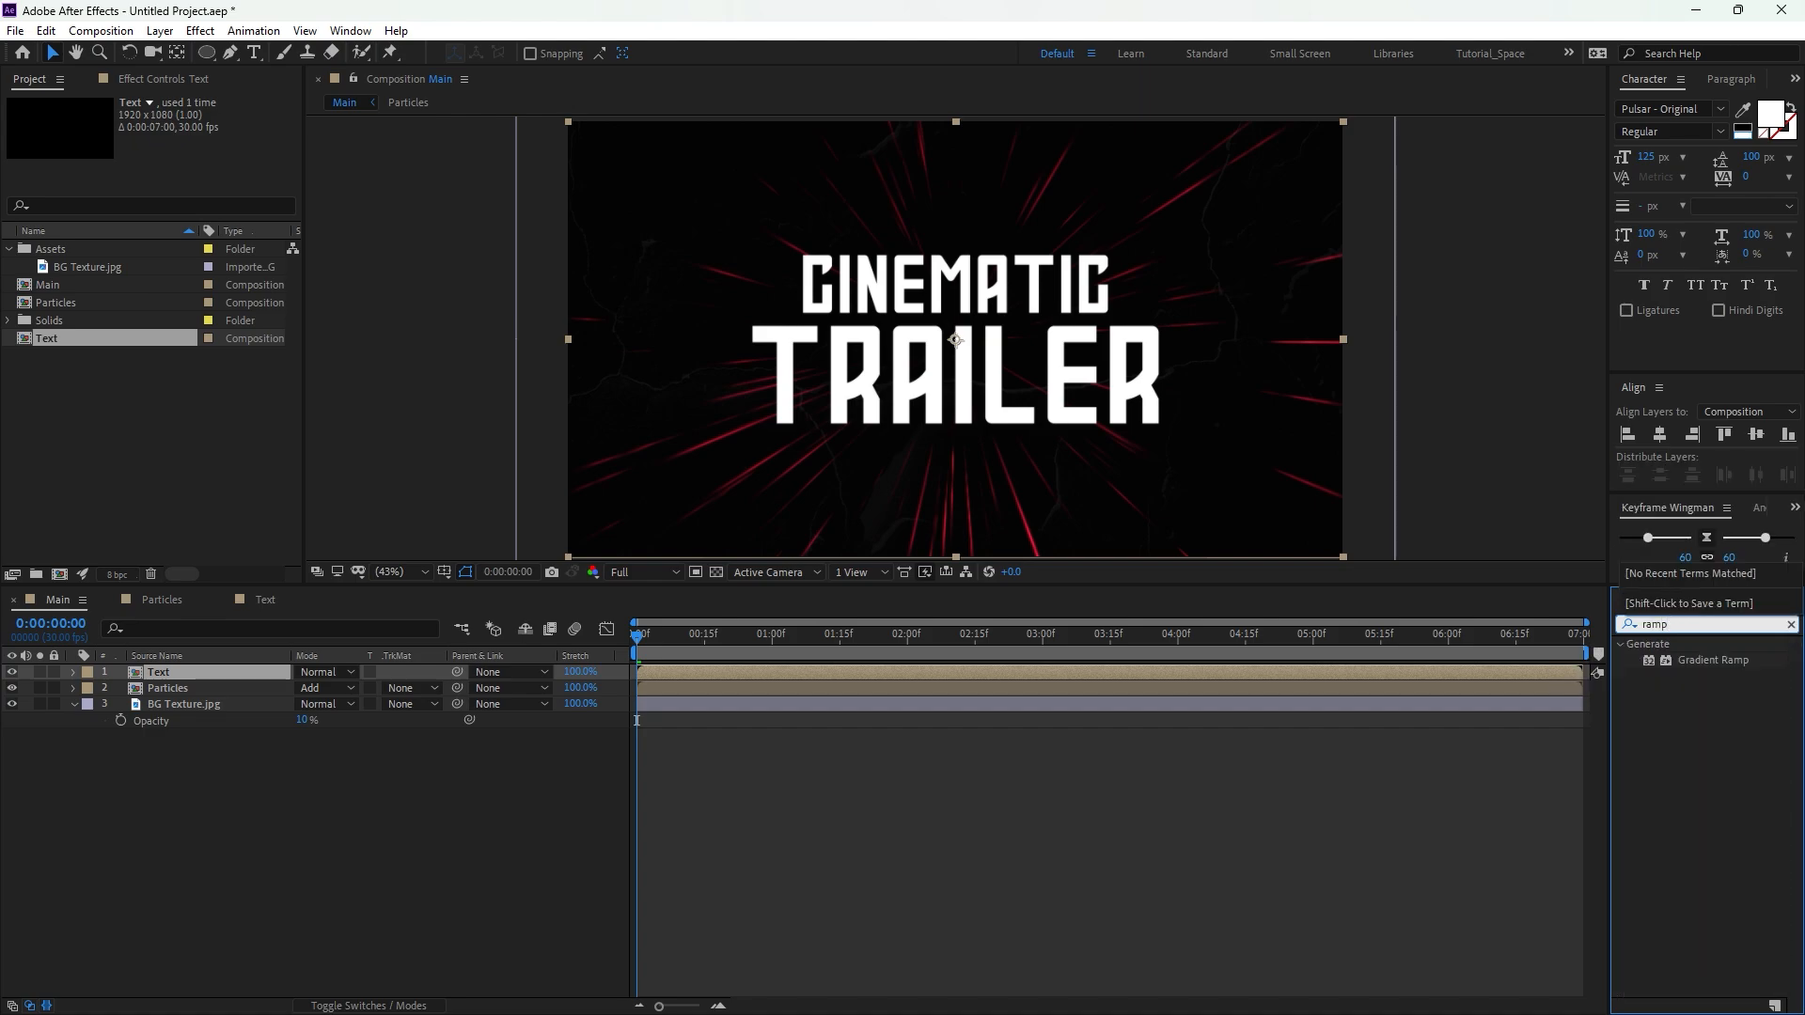
{"action": "left_click_drag", "start_coordinate": [1736, 672], "coordinate": [204, 676]}
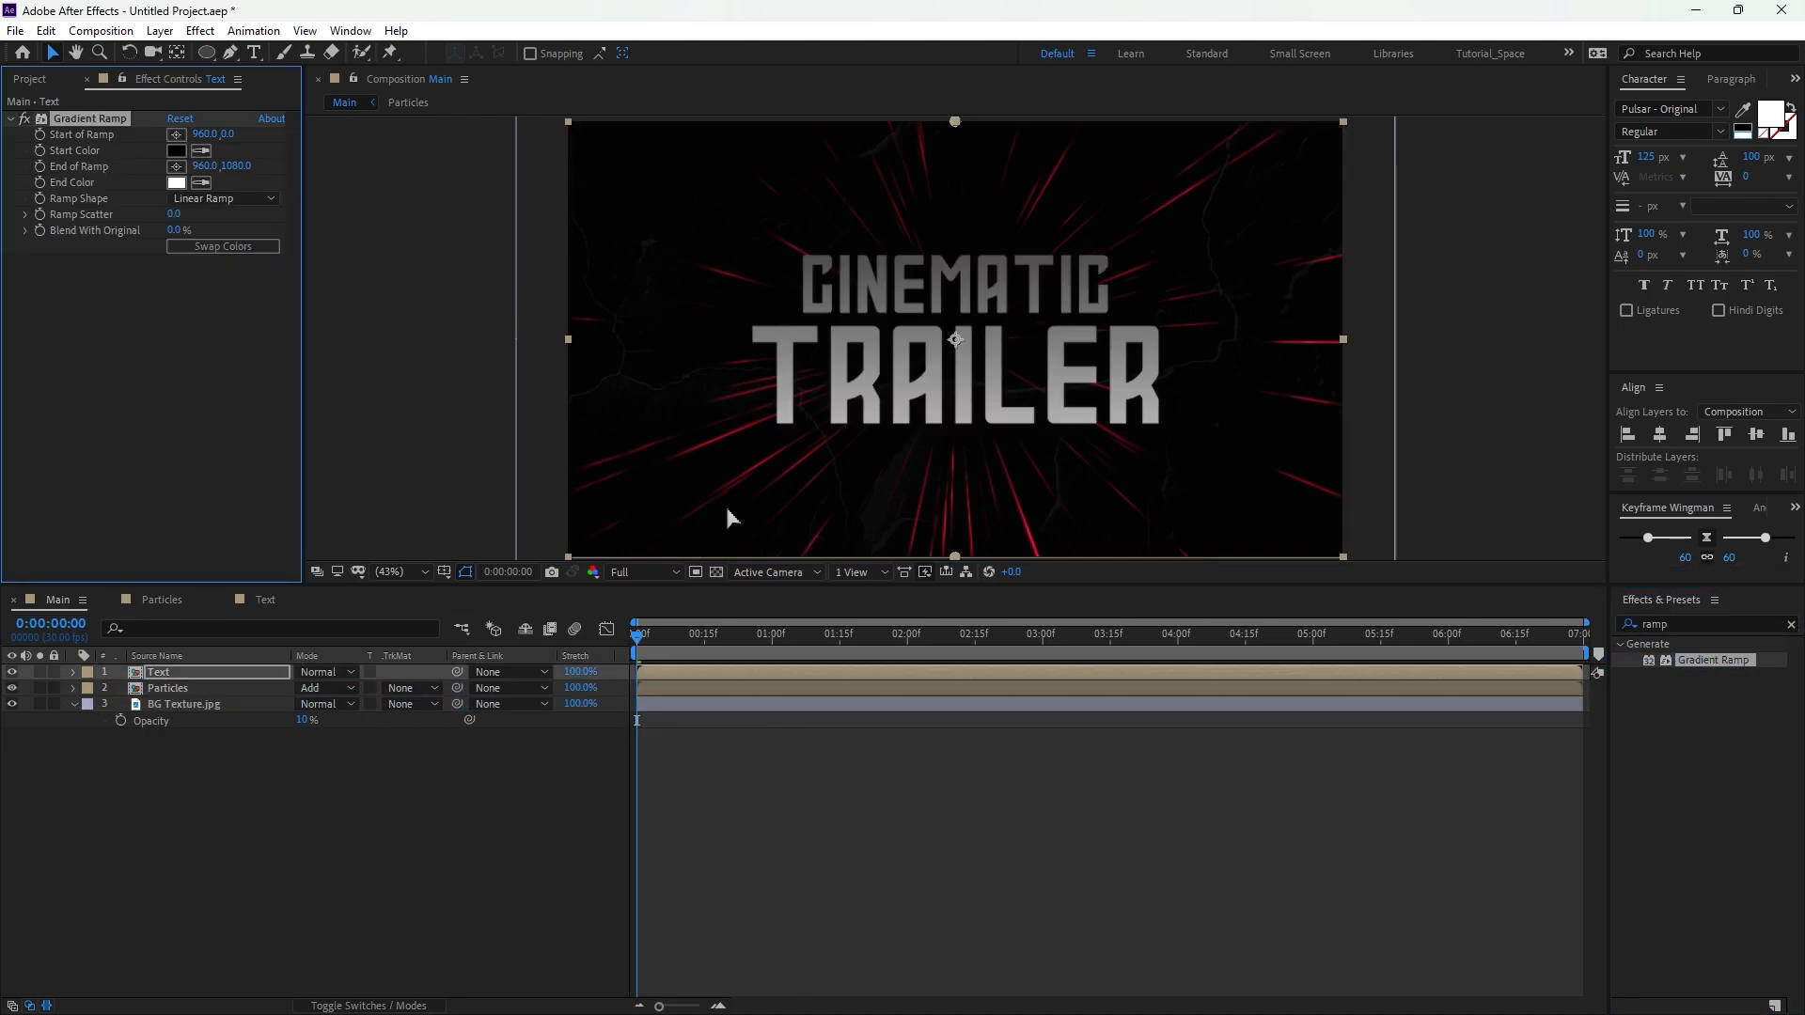
Run the Gradient Ramp from just above the title (about 962, 321) to its lower edge (about 960, 743), with red E71629 as Start Color.
{"action": "left_click_drag", "start_coordinate": [956, 124], "coordinate": [956, 251]}
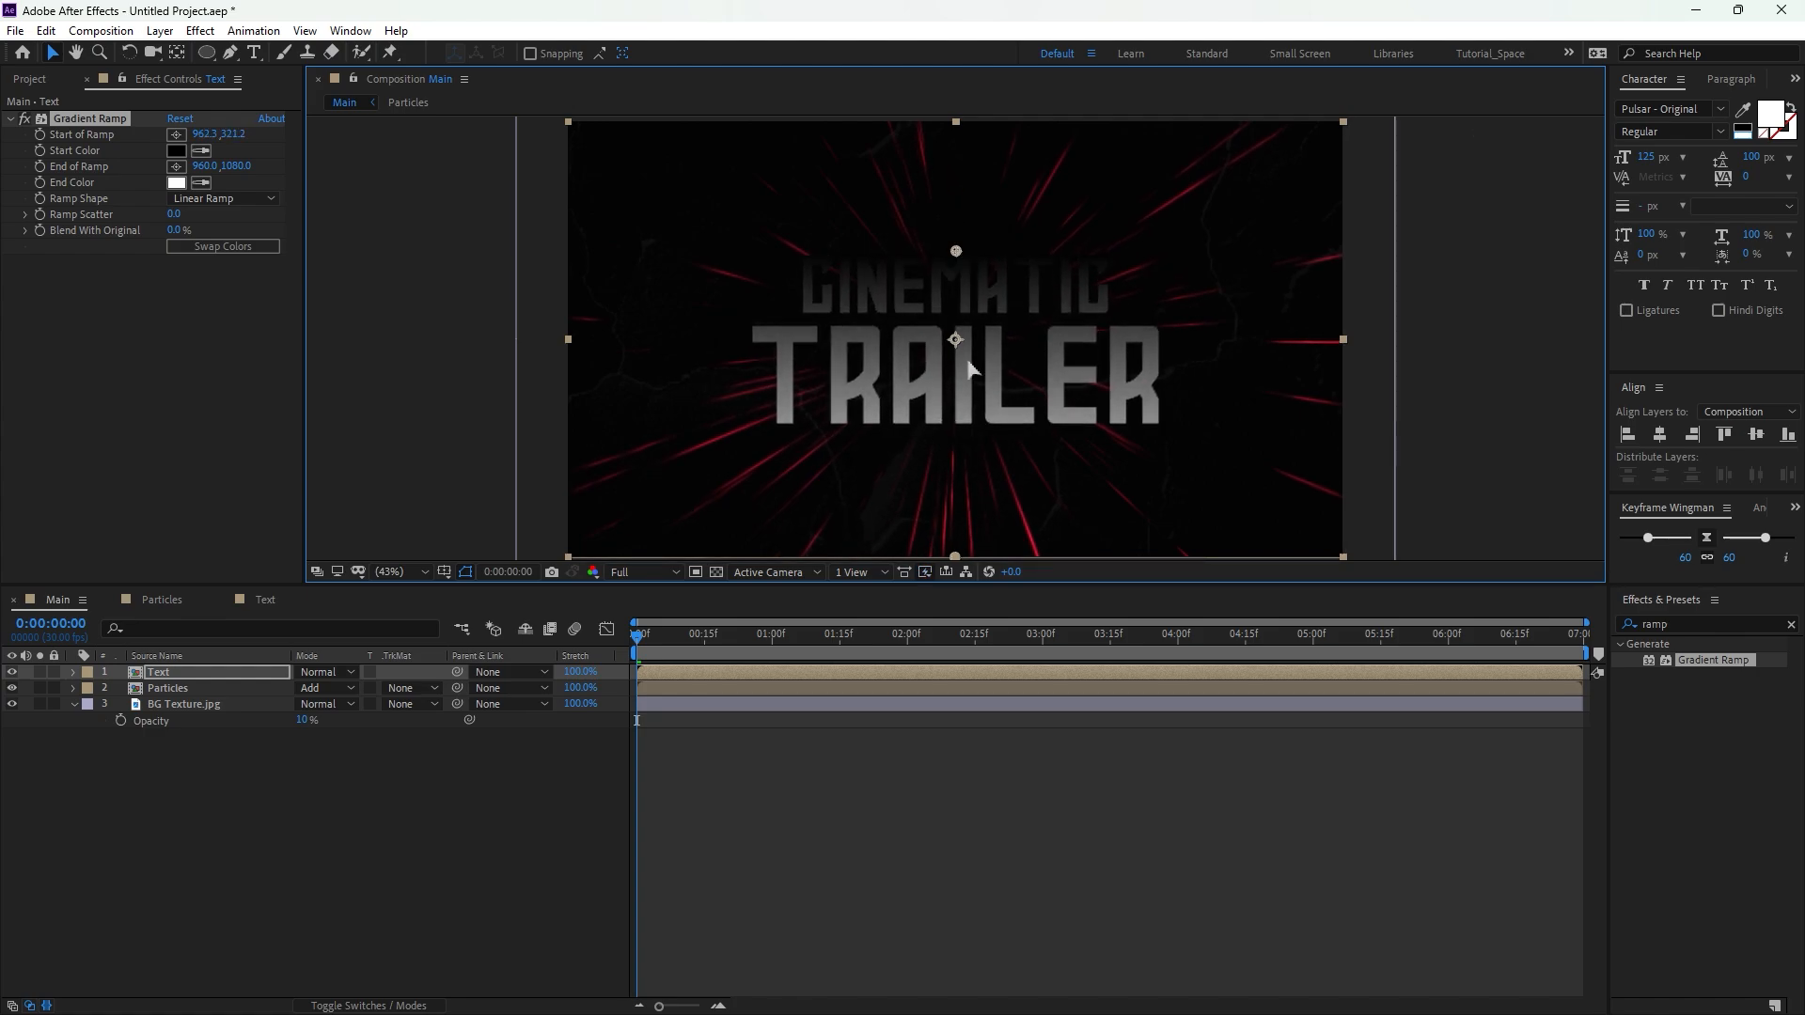
{"action": "left_click_drag", "start_coordinate": [956, 557], "coordinate": [966, 429]}
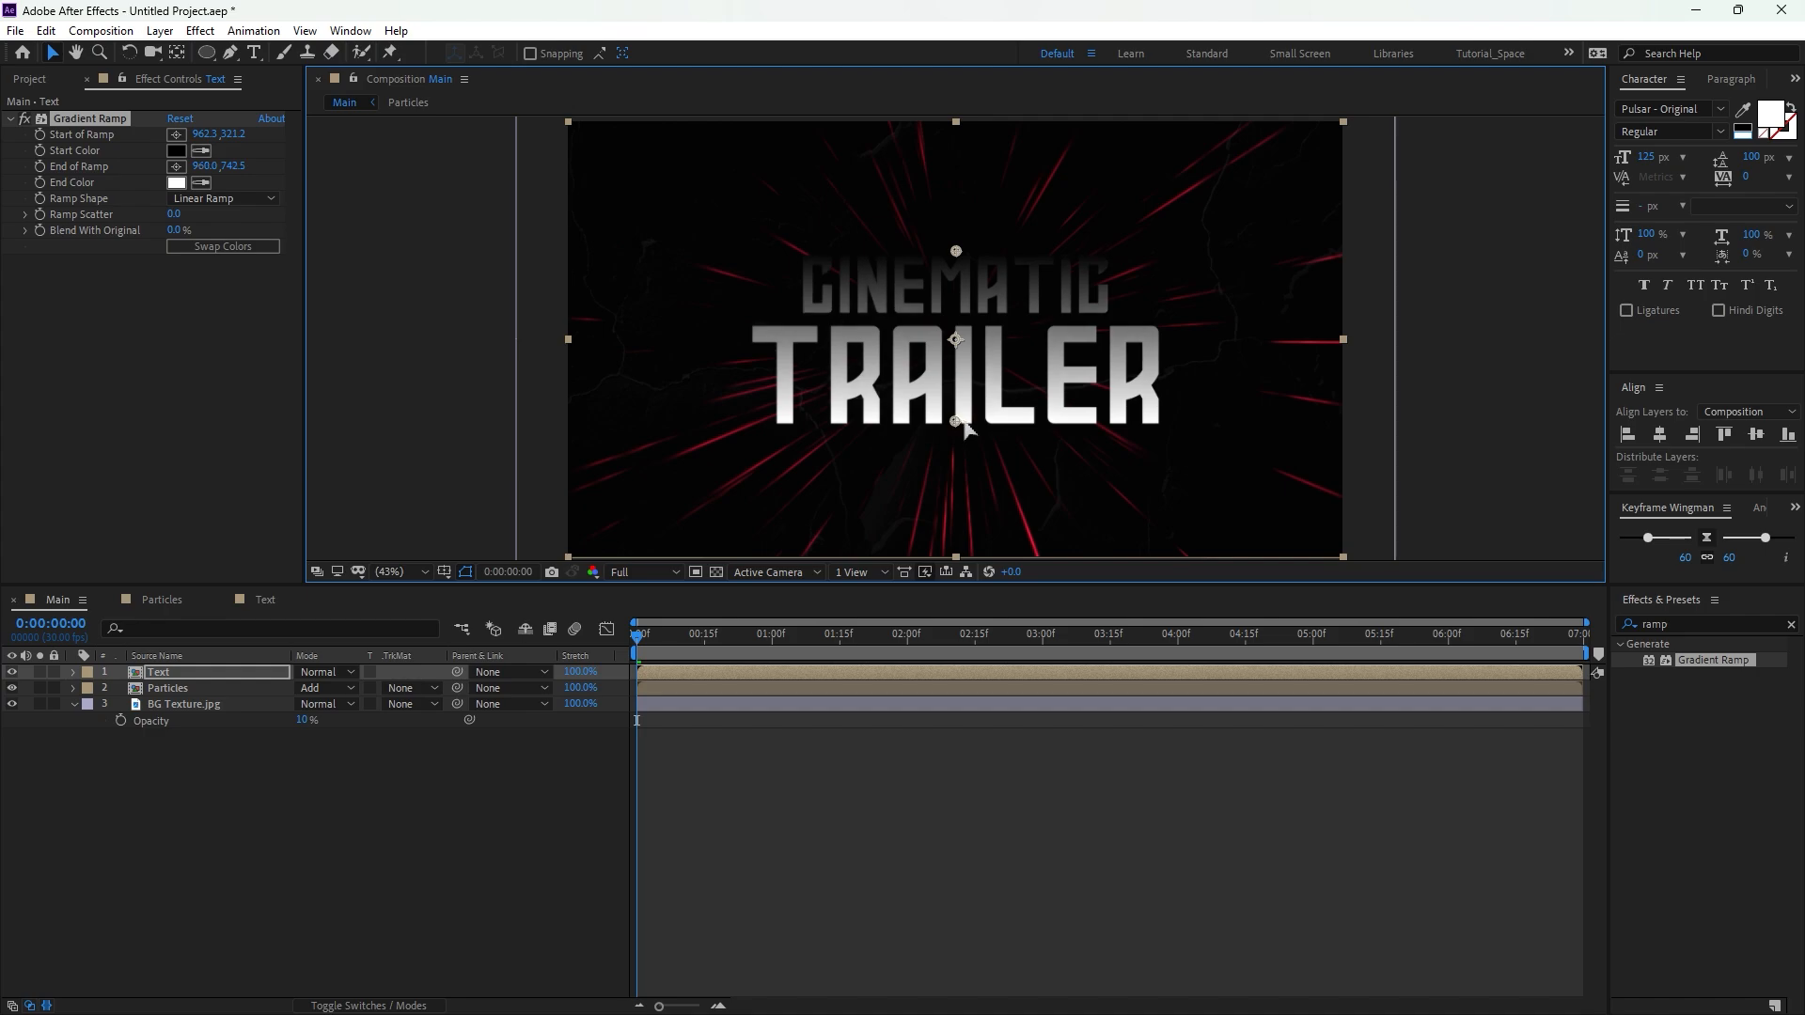
{"action": "left_click", "coordinate": [175, 151]}
{"action": "mouse_move", "coordinate": [519, 266]}
{"action": "left_mouse_down"}
{"action": "mouse_move", "coordinate": [505, 258]}
{"action": "mouse_move", "coordinate": [525, 262]}
{"action": "left_mouse_up"}
{"action": "left_click", "coordinate": [583, 244]}
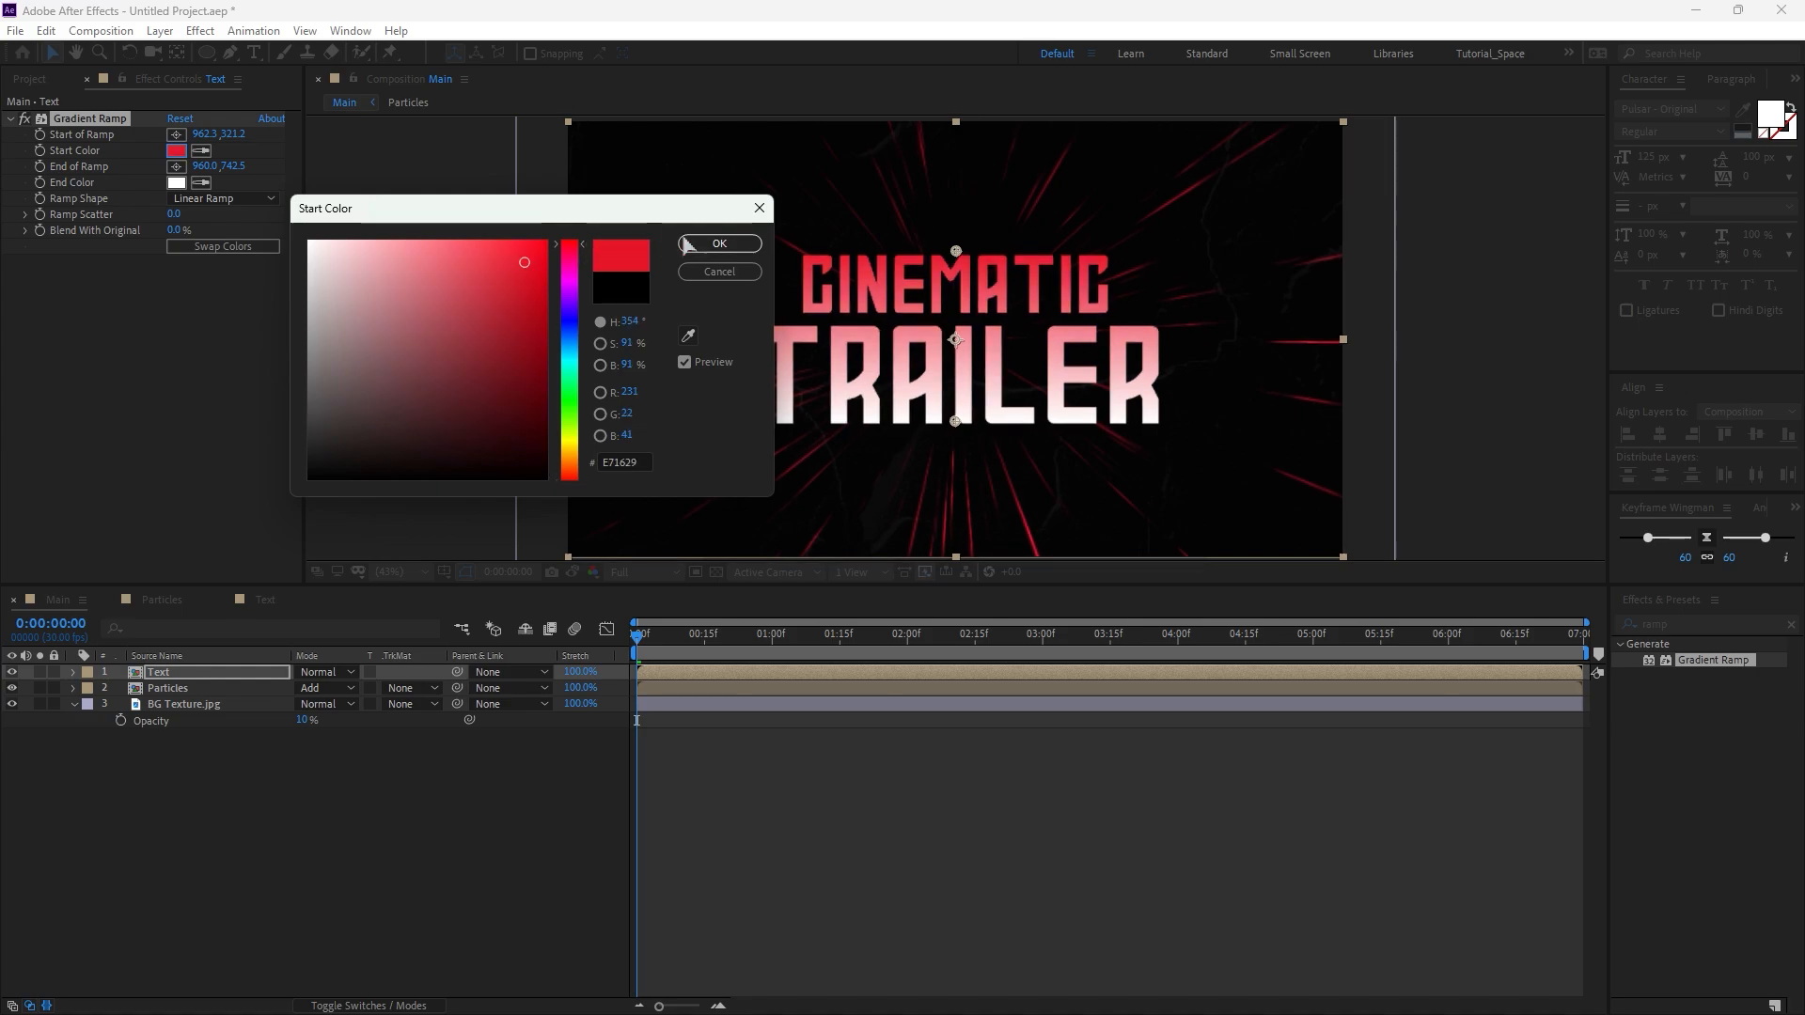
{"action": "left_click", "coordinate": [719, 244]}
Set the Gradient Ramp's End Color to a darker red.
{"action": "left_click", "coordinate": [176, 182]}
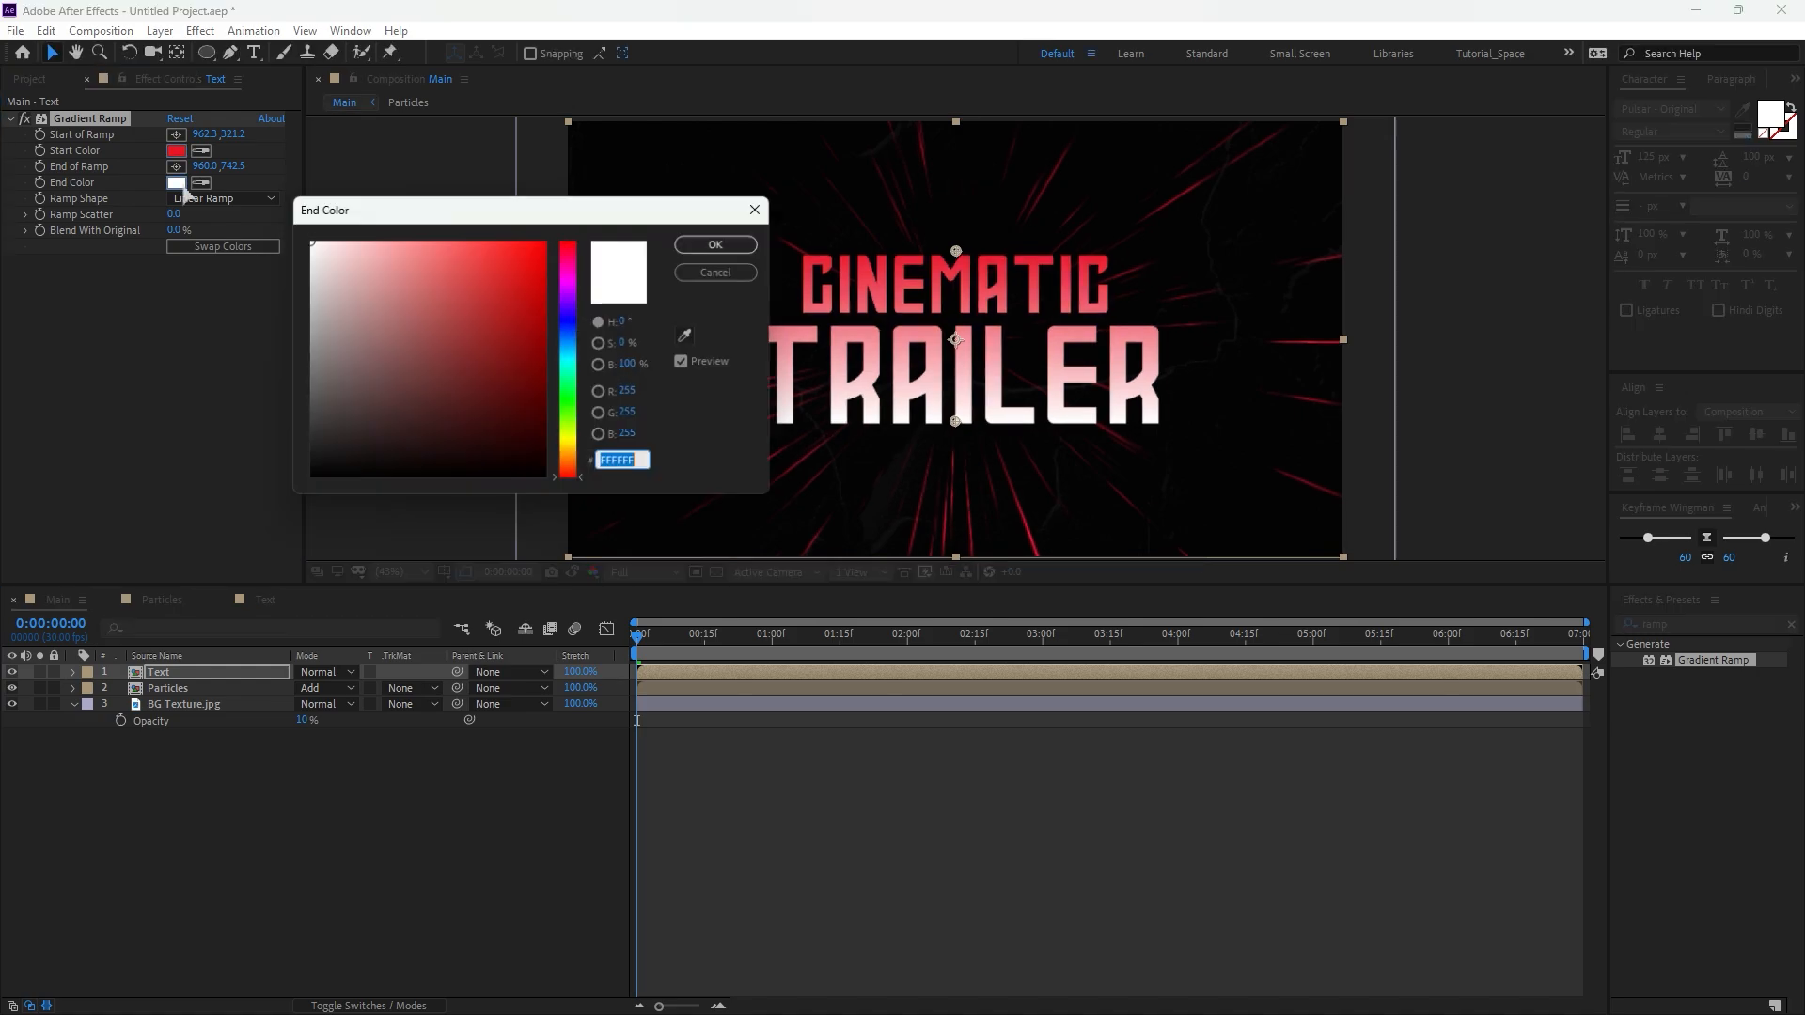
{"action": "left_click", "coordinate": [573, 247]}
{"action": "left_click", "coordinate": [527, 302]}
{"action": "left_click_drag", "start_coordinate": [527, 303], "coordinate": [527, 333]}
{"action": "left_click", "coordinate": [719, 244]}
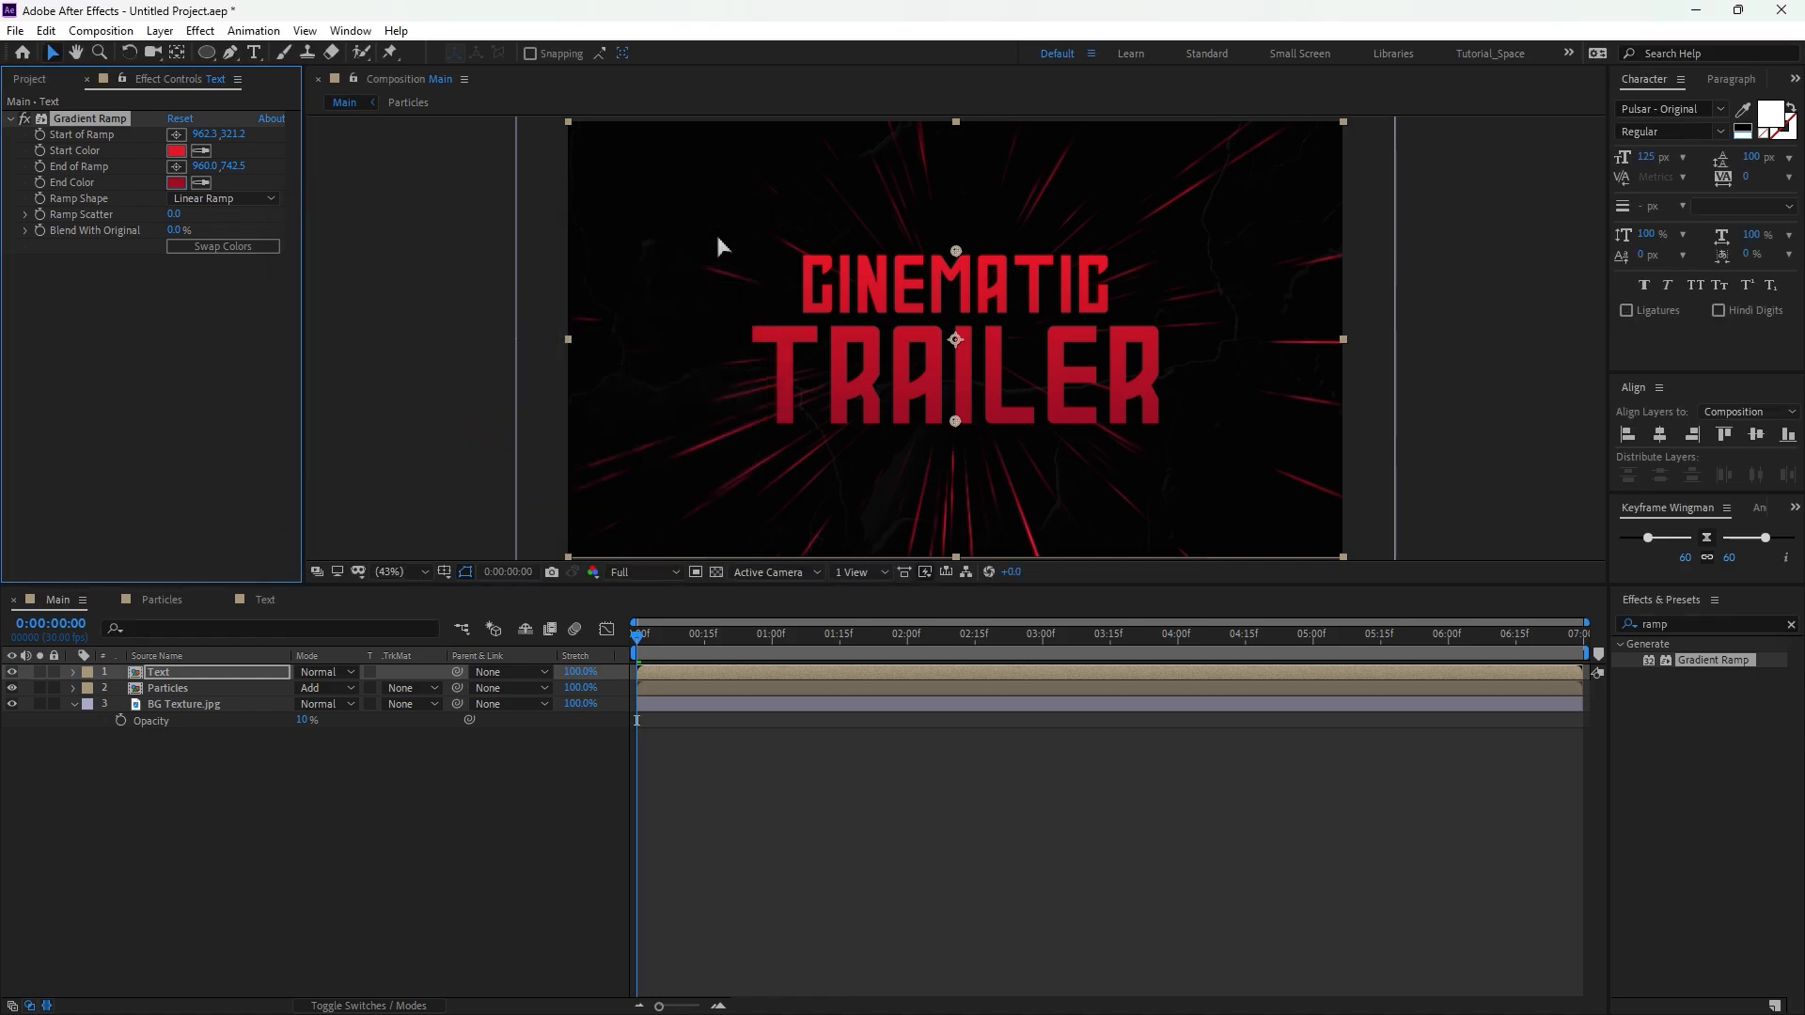
Duplicate the Text layer in Main and remove Gradient Ramp from the lower copy.
{"action": "left_click", "coordinate": [280, 731]}
{"action": "left_click", "coordinate": [199, 679]}
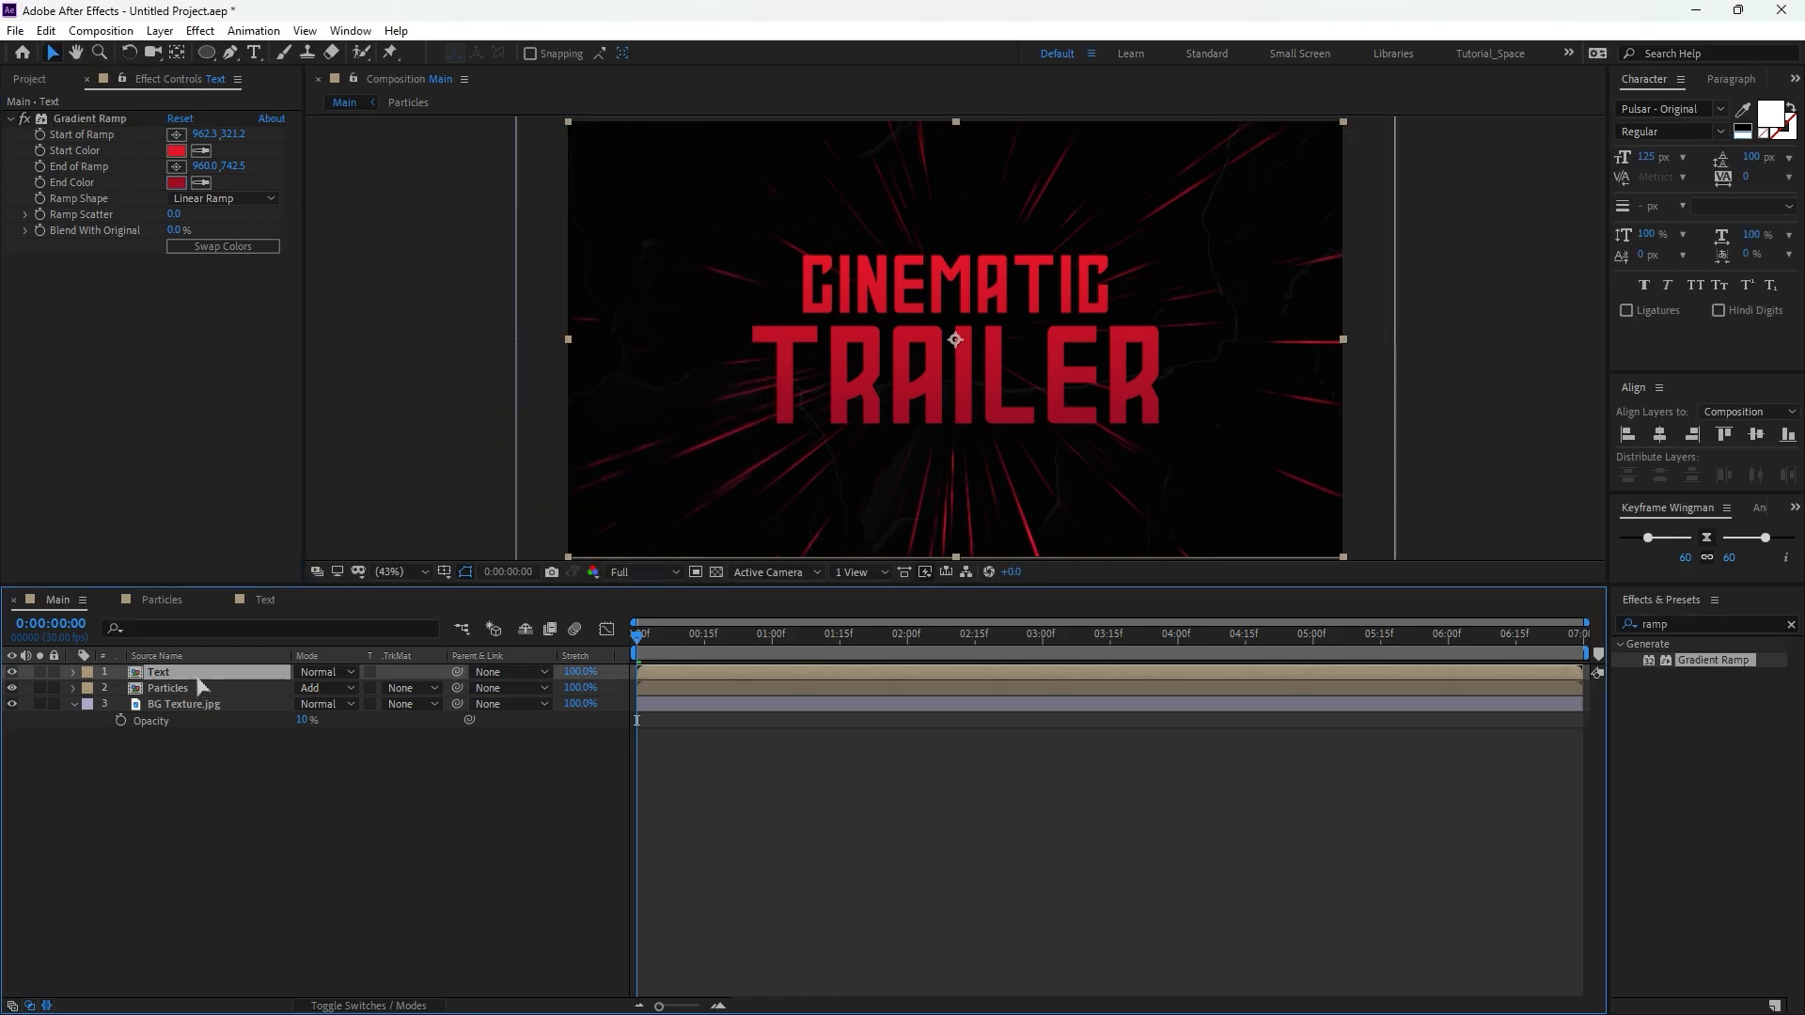
{"action": "key", "text": "ctrl+d"}
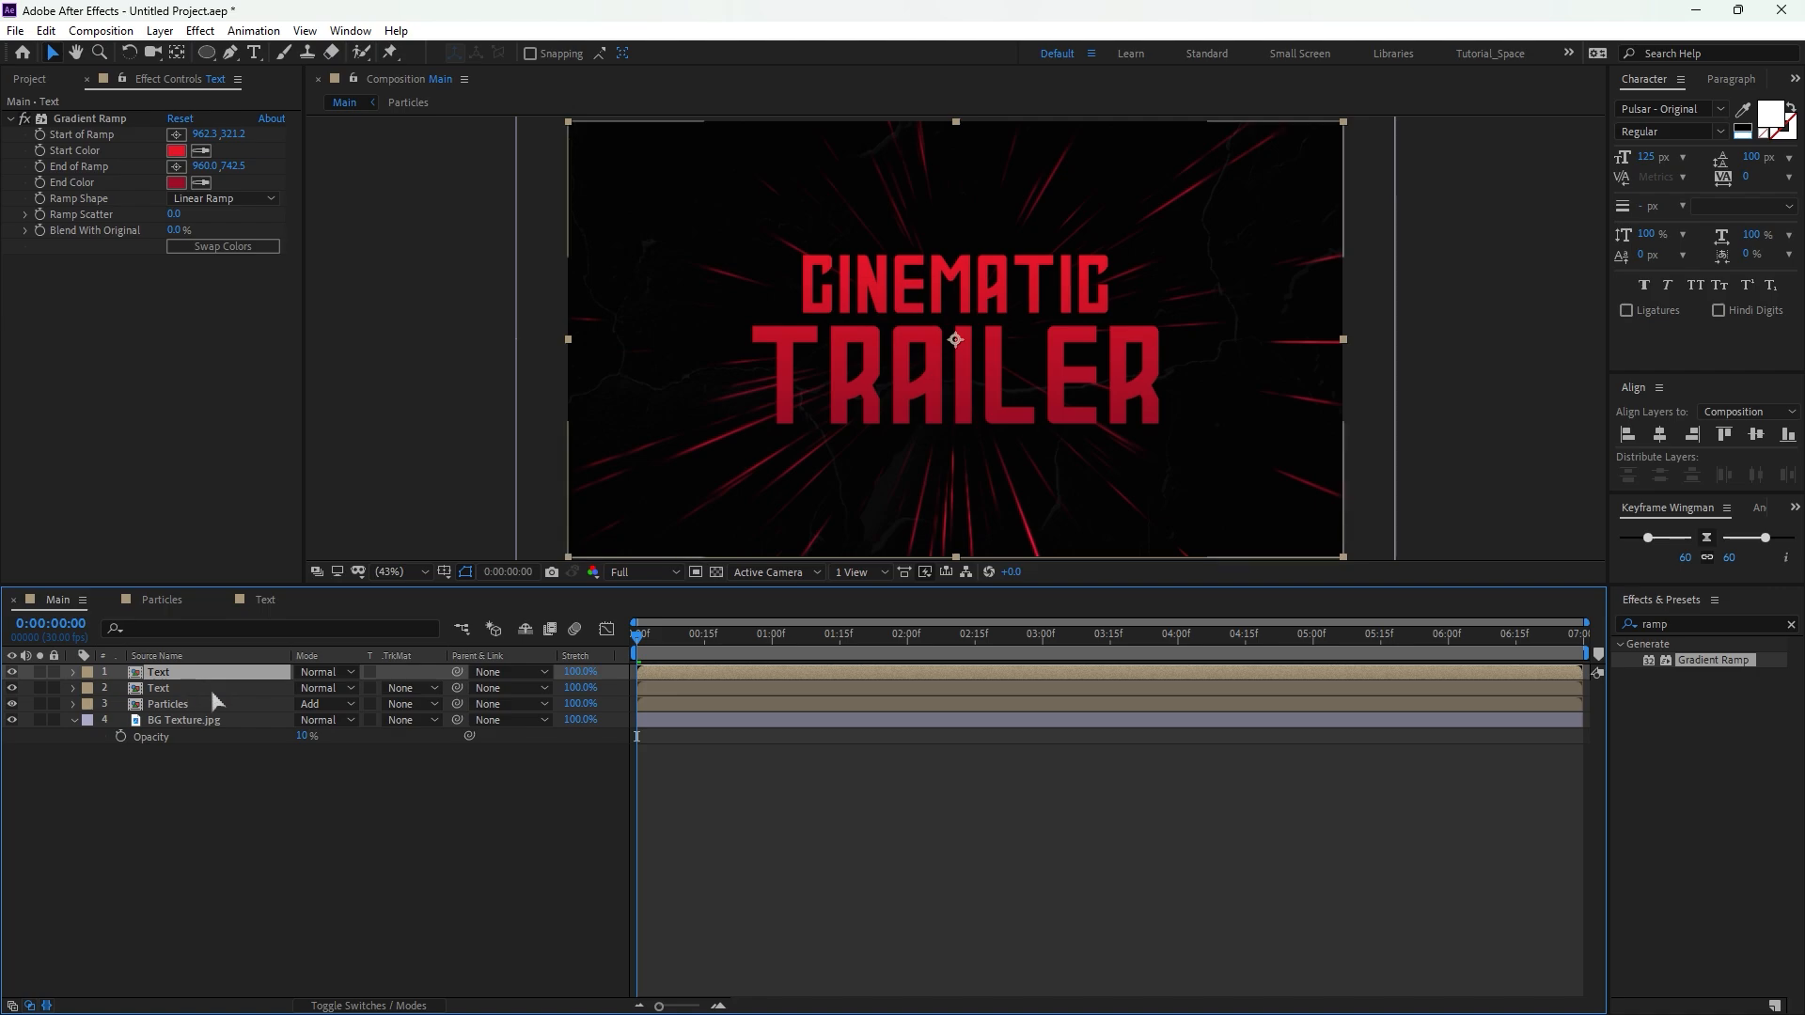
{"action": "left_click", "coordinate": [212, 692]}
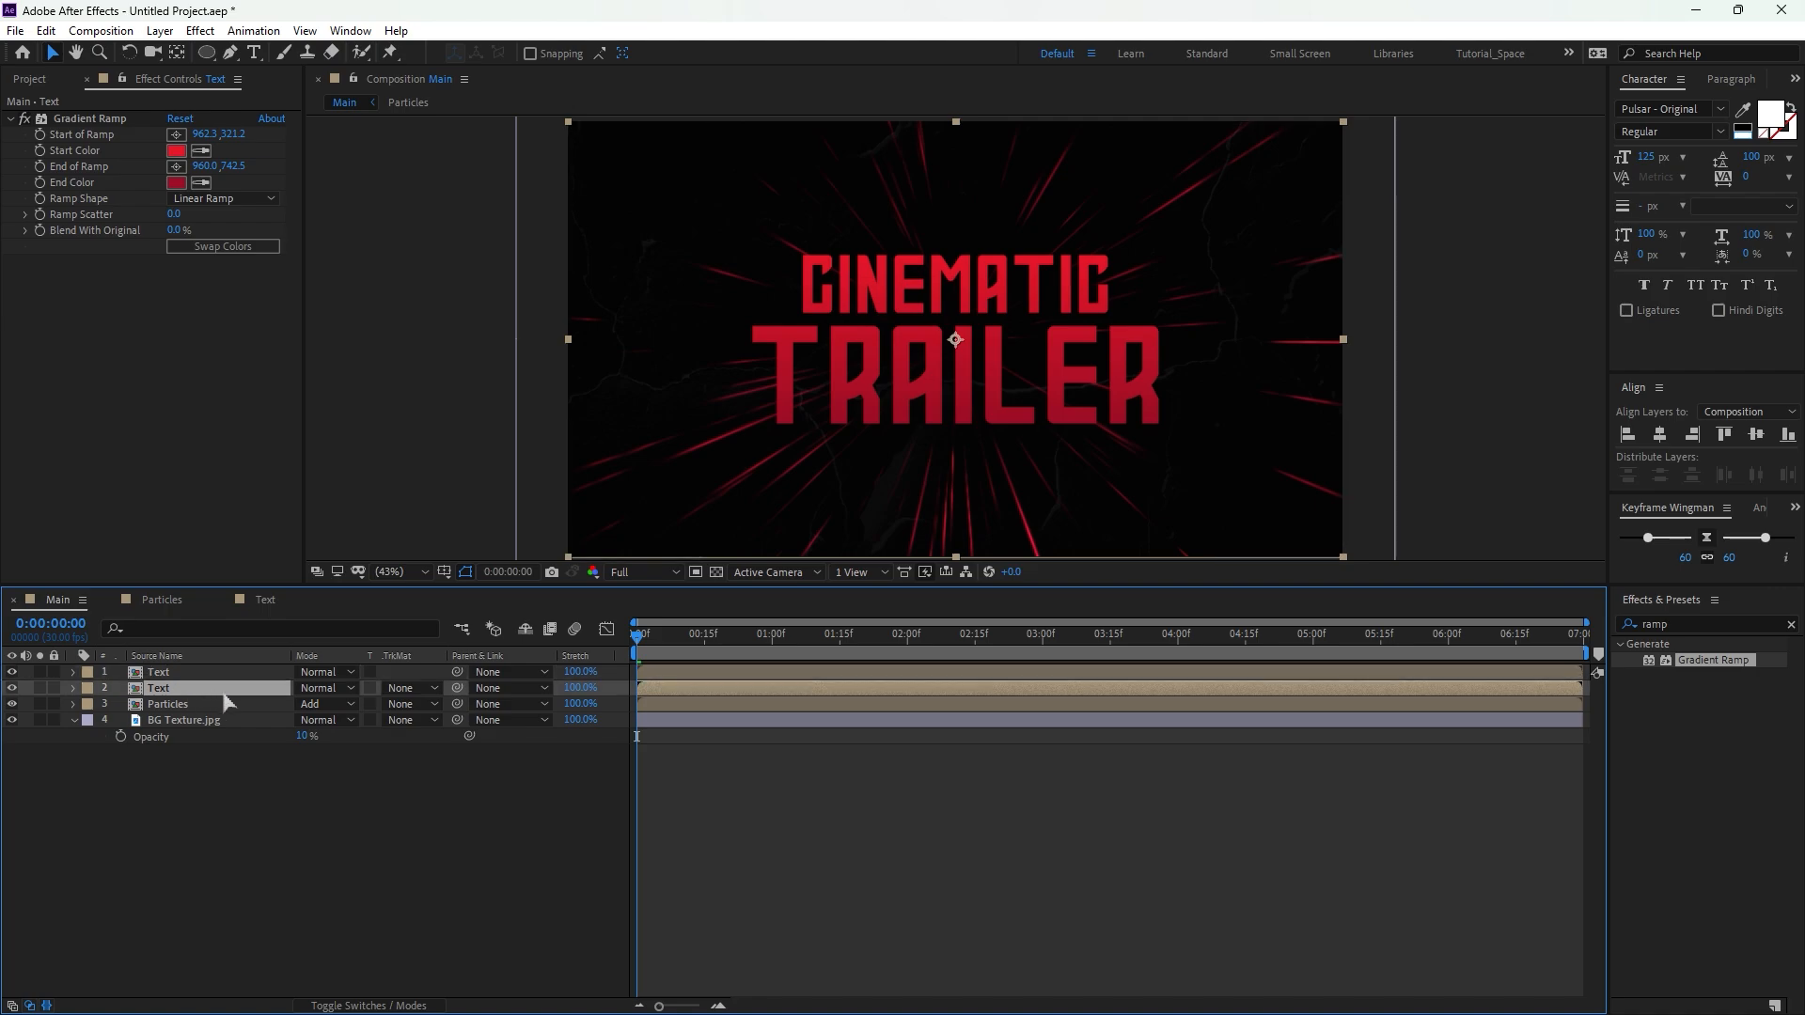
{"action": "left_click", "coordinate": [115, 118]}
{"action": "key", "text": "Delete"}
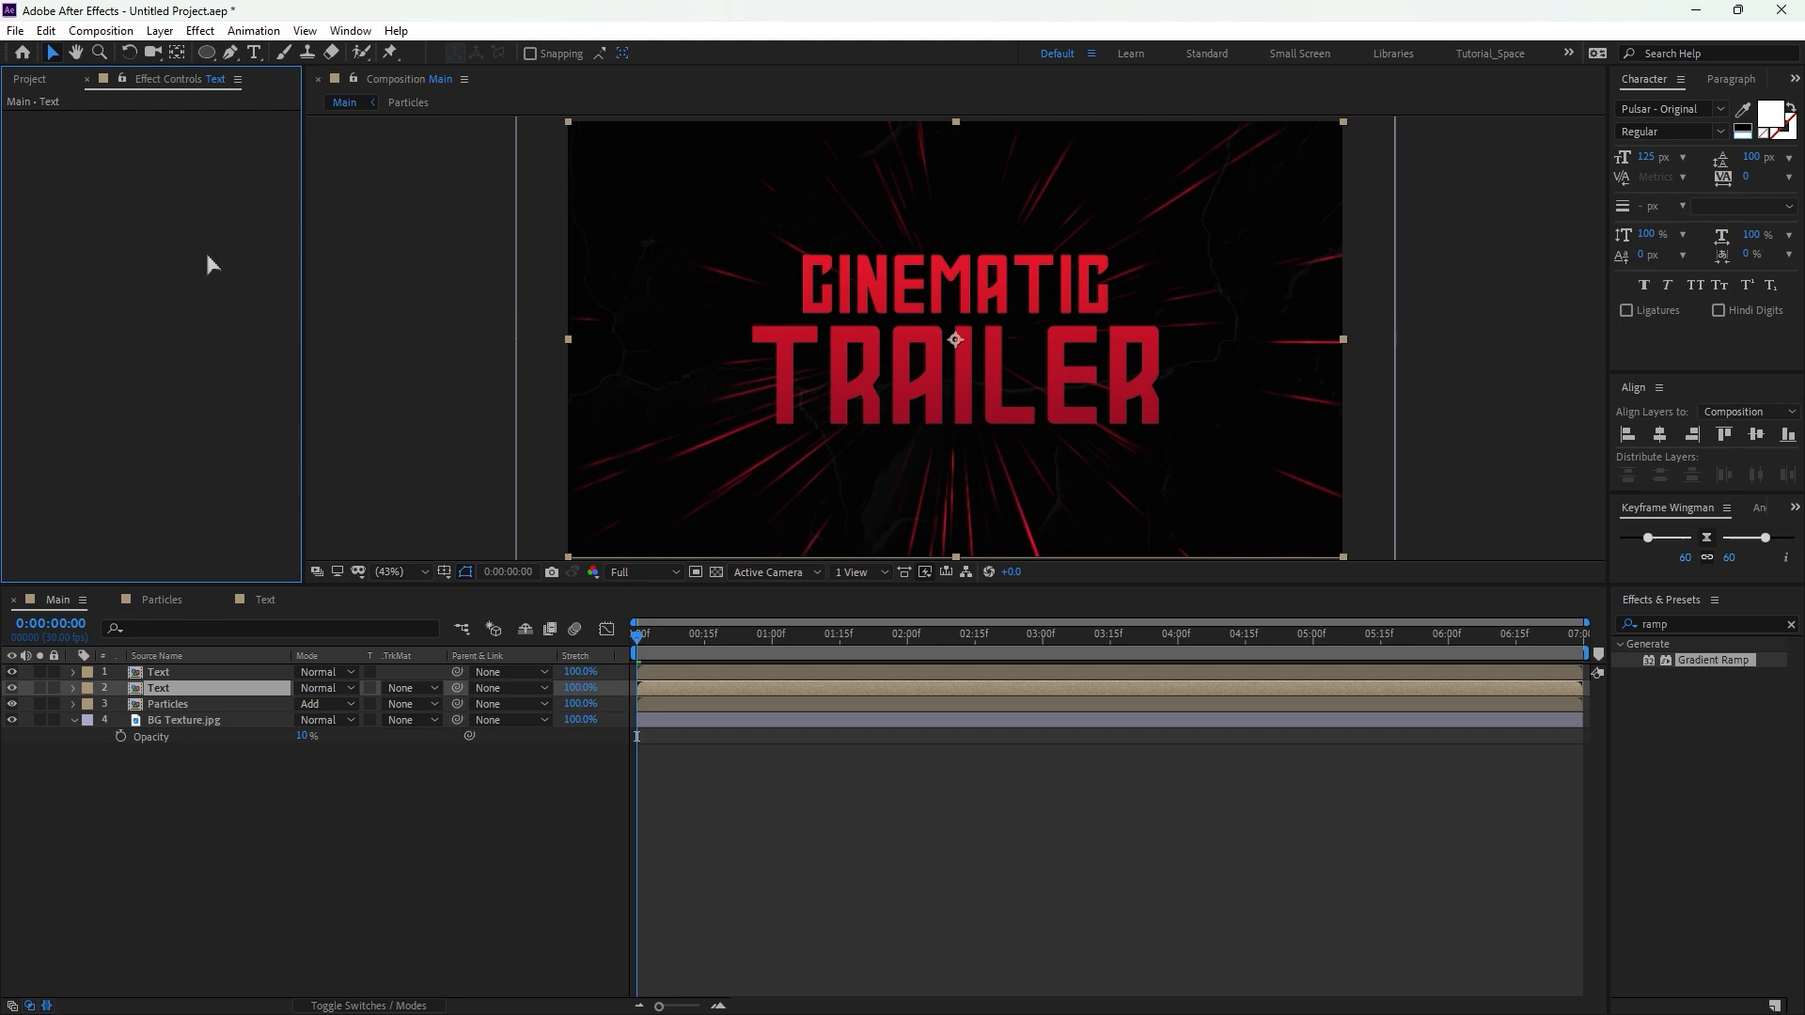
Apply the Fill effect to the lower Text layer in Main.
{"action": "left_click", "coordinate": [1697, 623]}
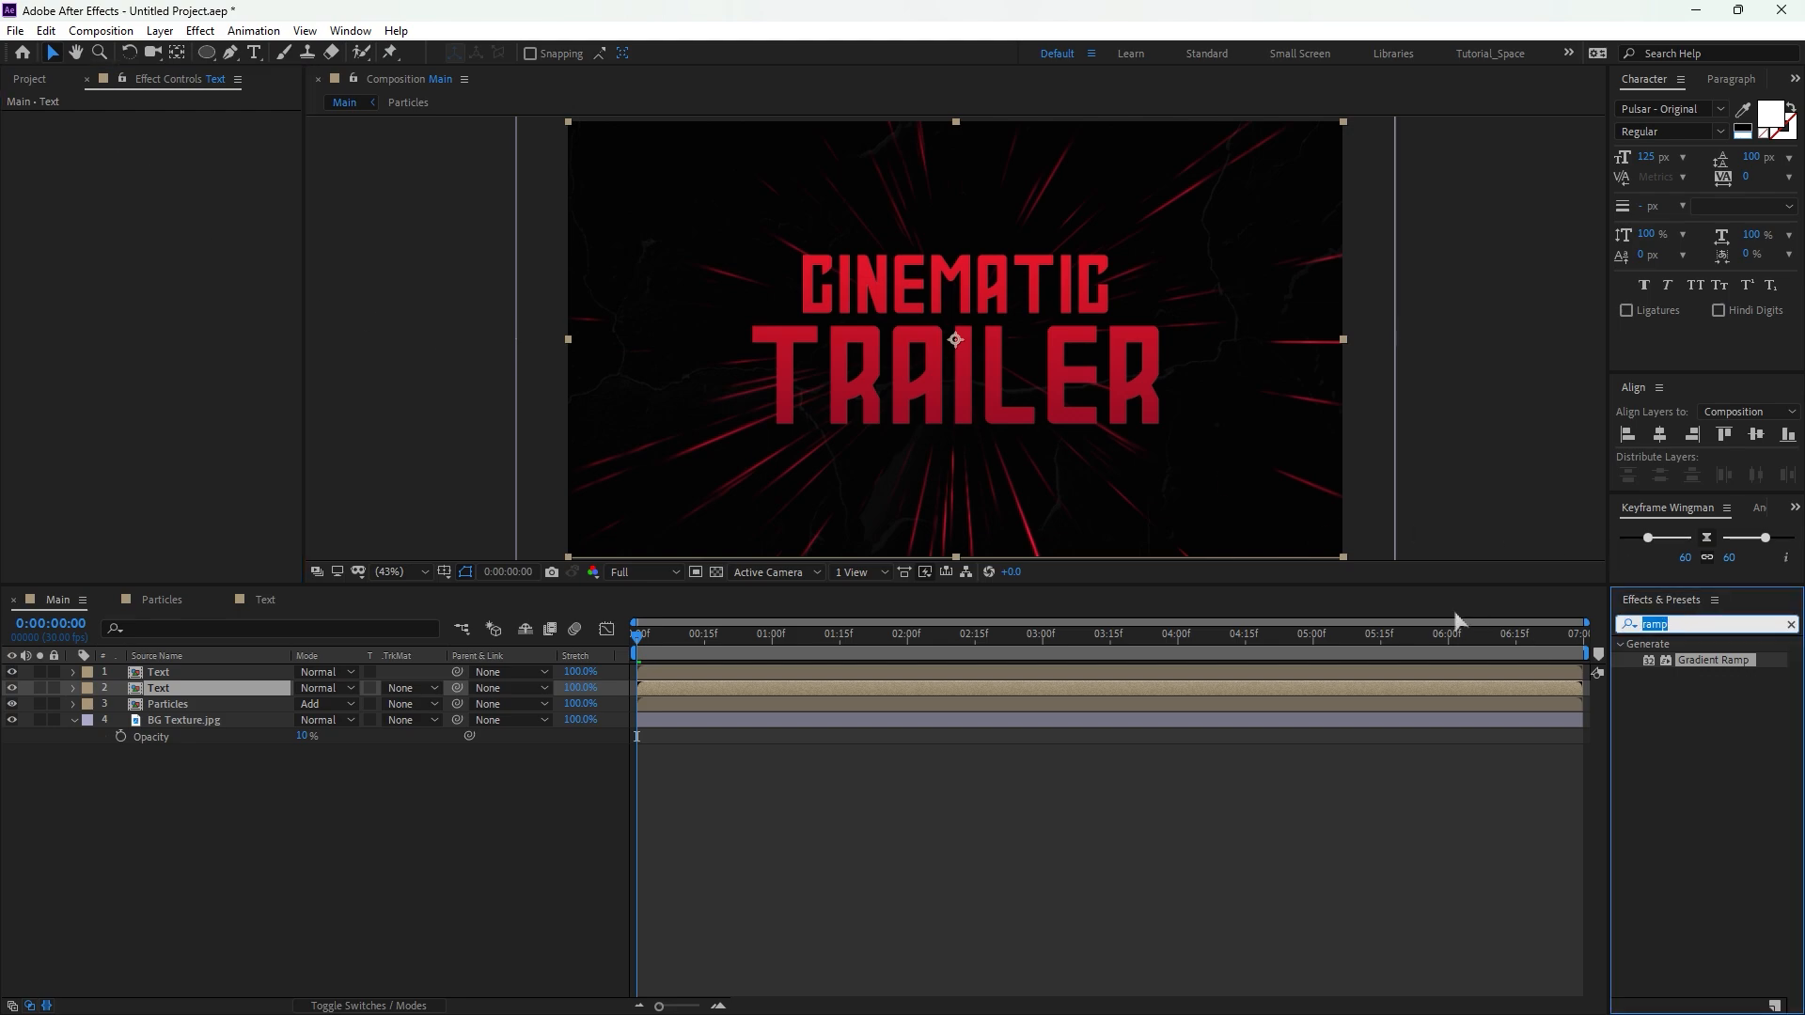
{"action": "type", "text": "fill"}
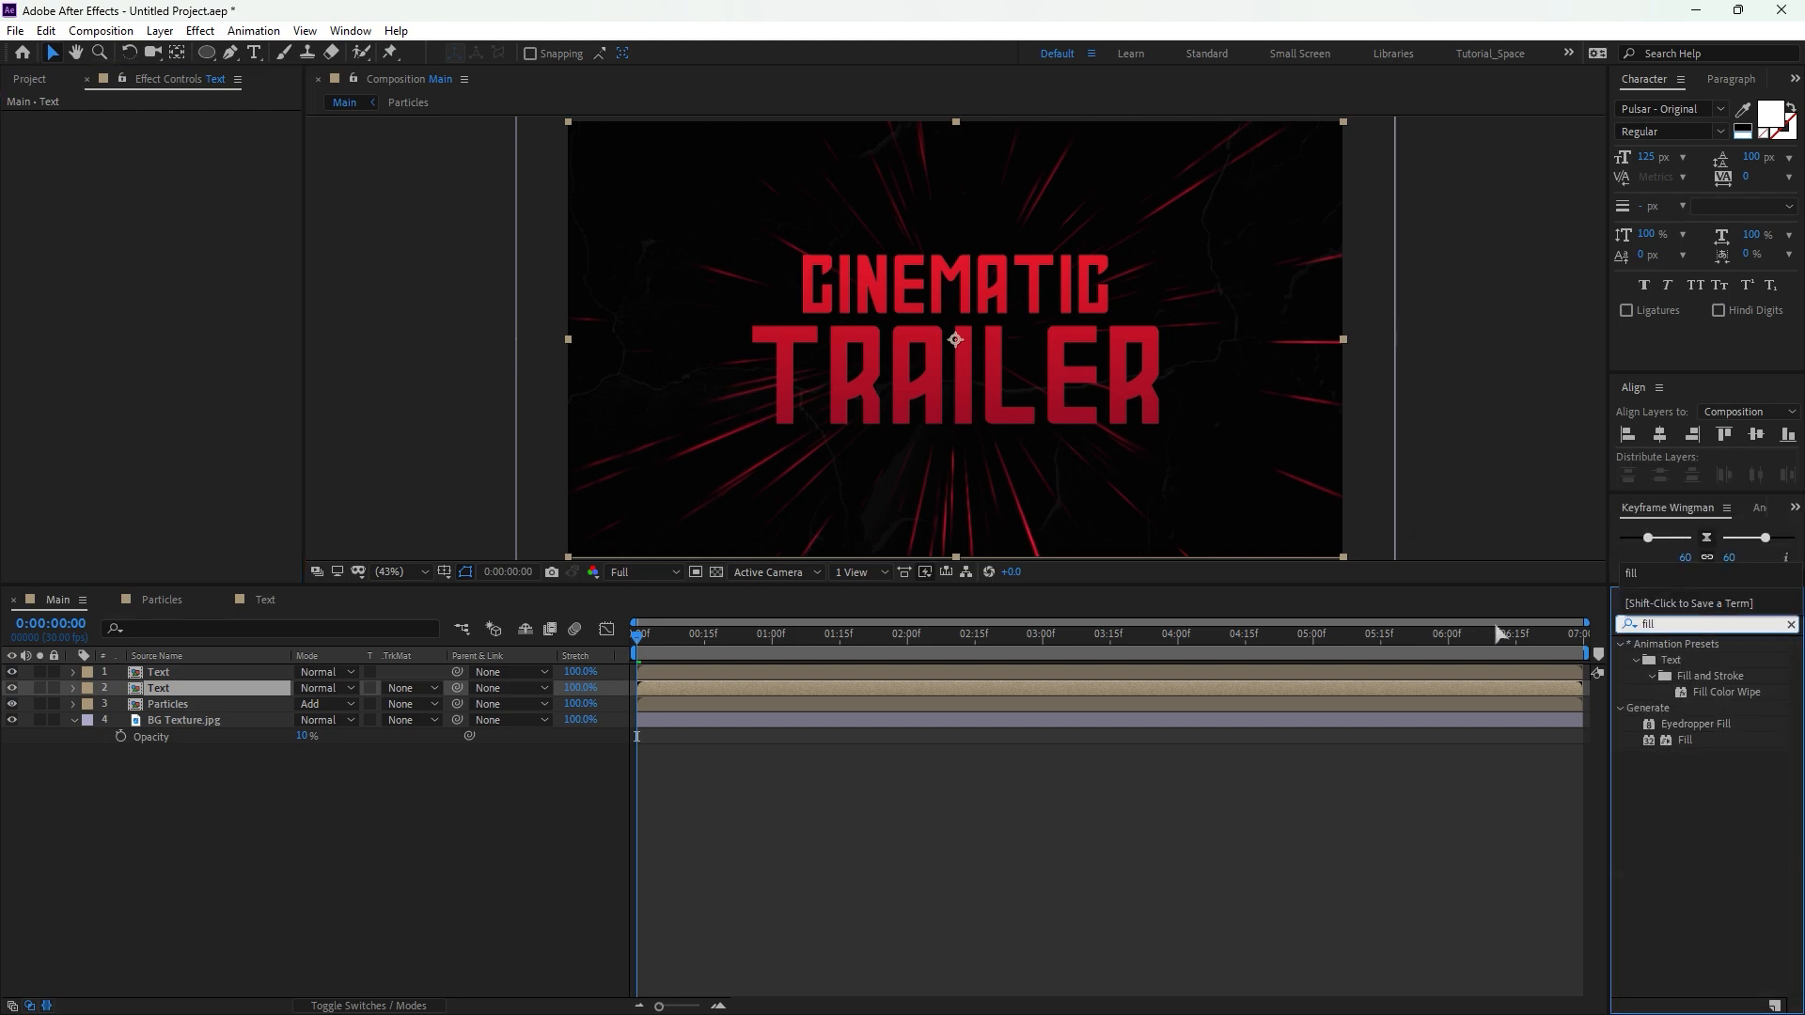
{"action": "left_click_drag", "start_coordinate": [1687, 742], "coordinate": [177, 689]}
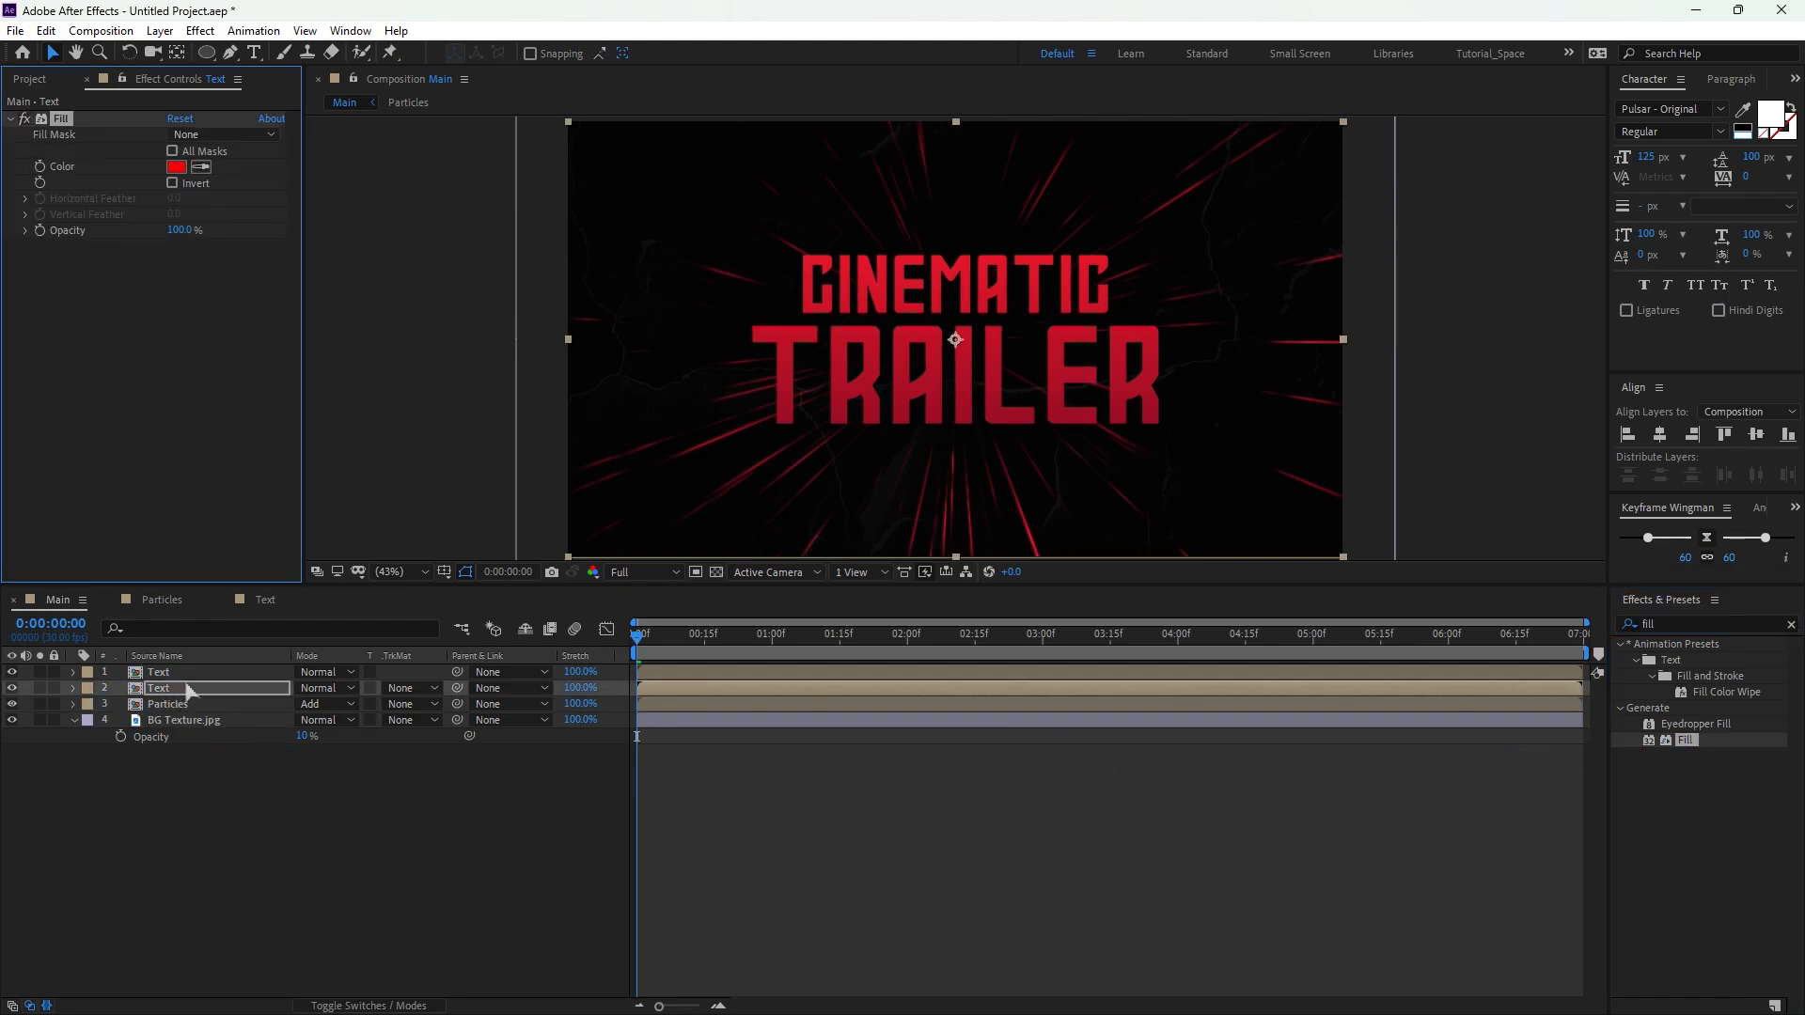
Set the Fill color of the lower Text layer to dark red 951111.
{"action": "left_click", "coordinate": [184, 168]}
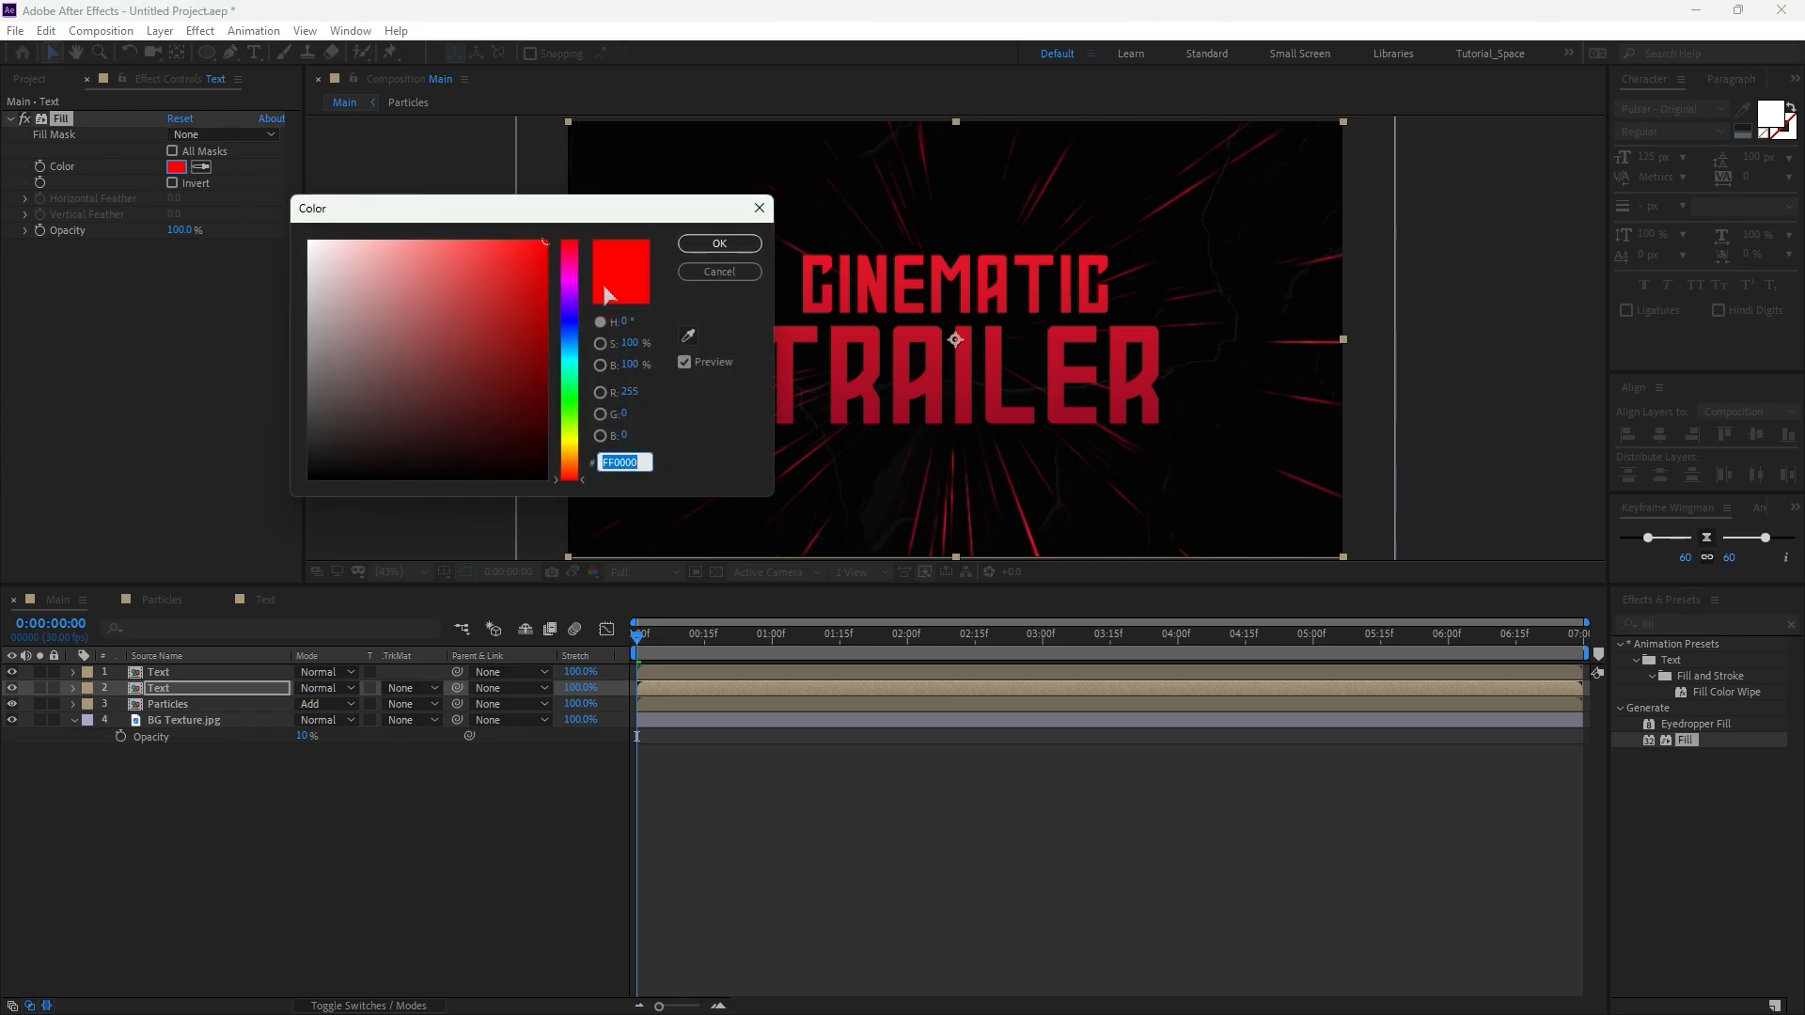
{"action": "left_click", "coordinate": [505, 381]}
{"action": "left_click_drag", "start_coordinate": [505, 381], "coordinate": [520, 339]}
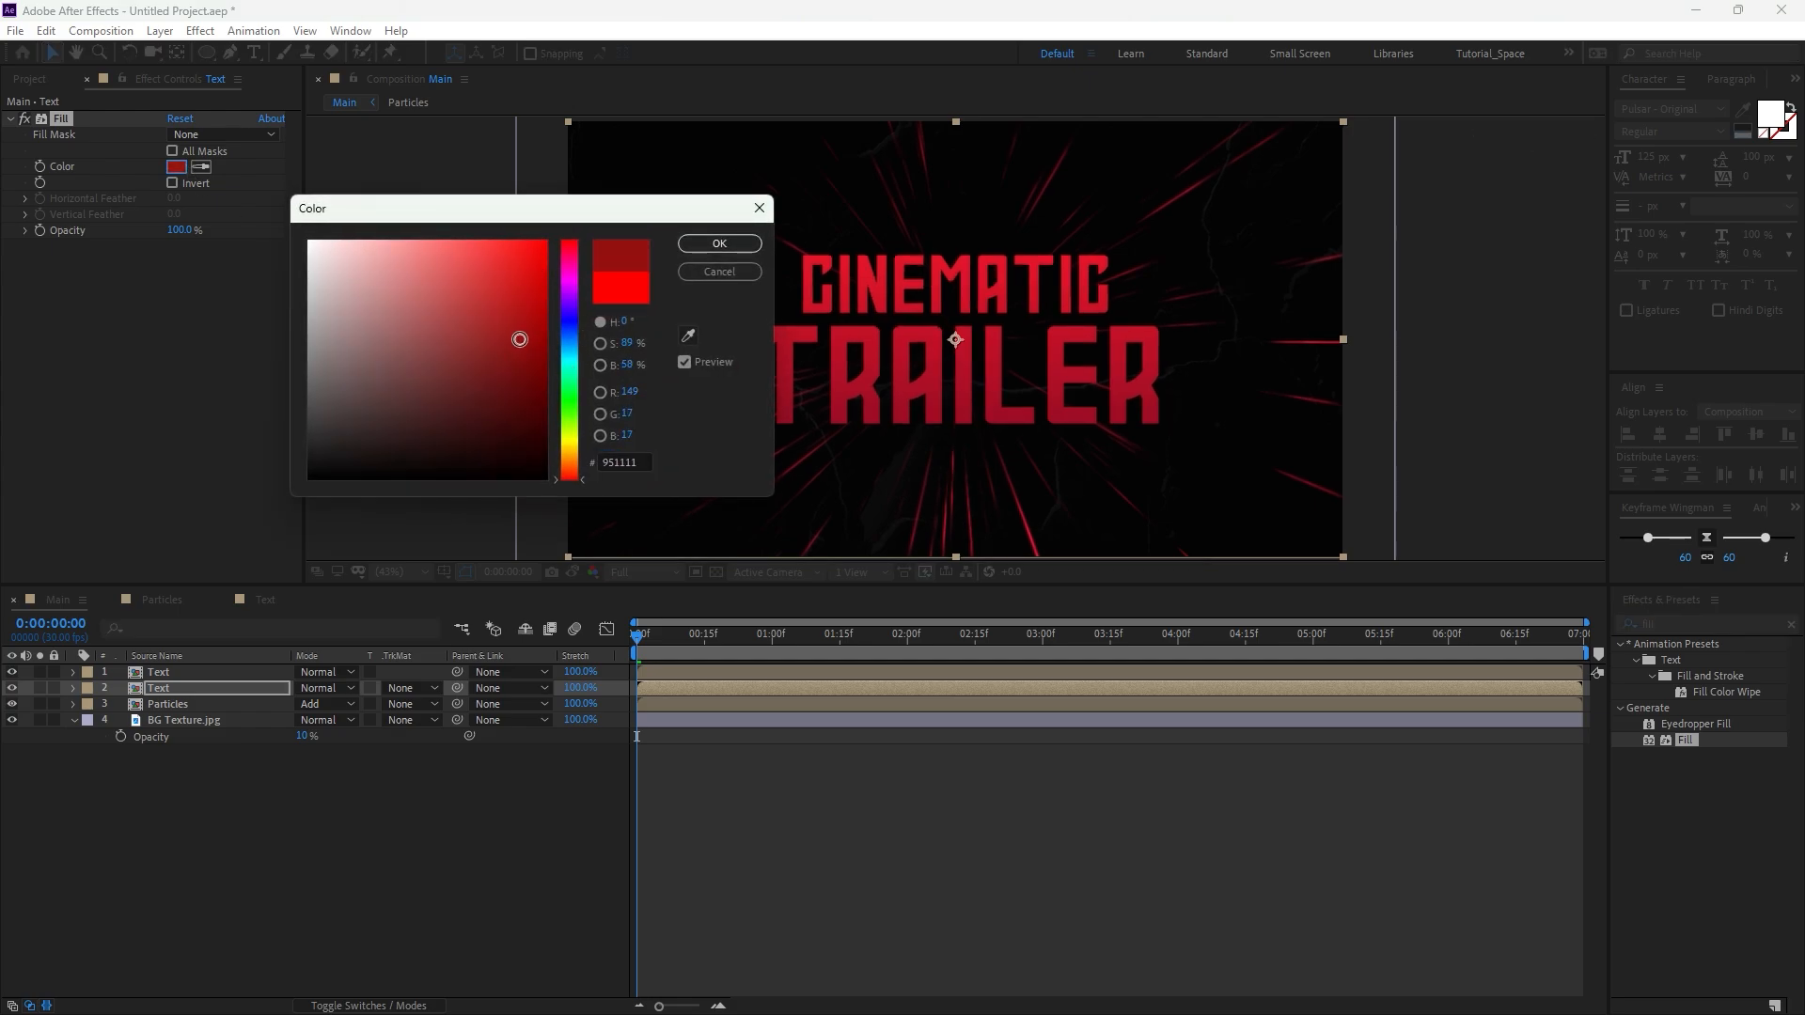
{"action": "left_click", "coordinate": [719, 244]}
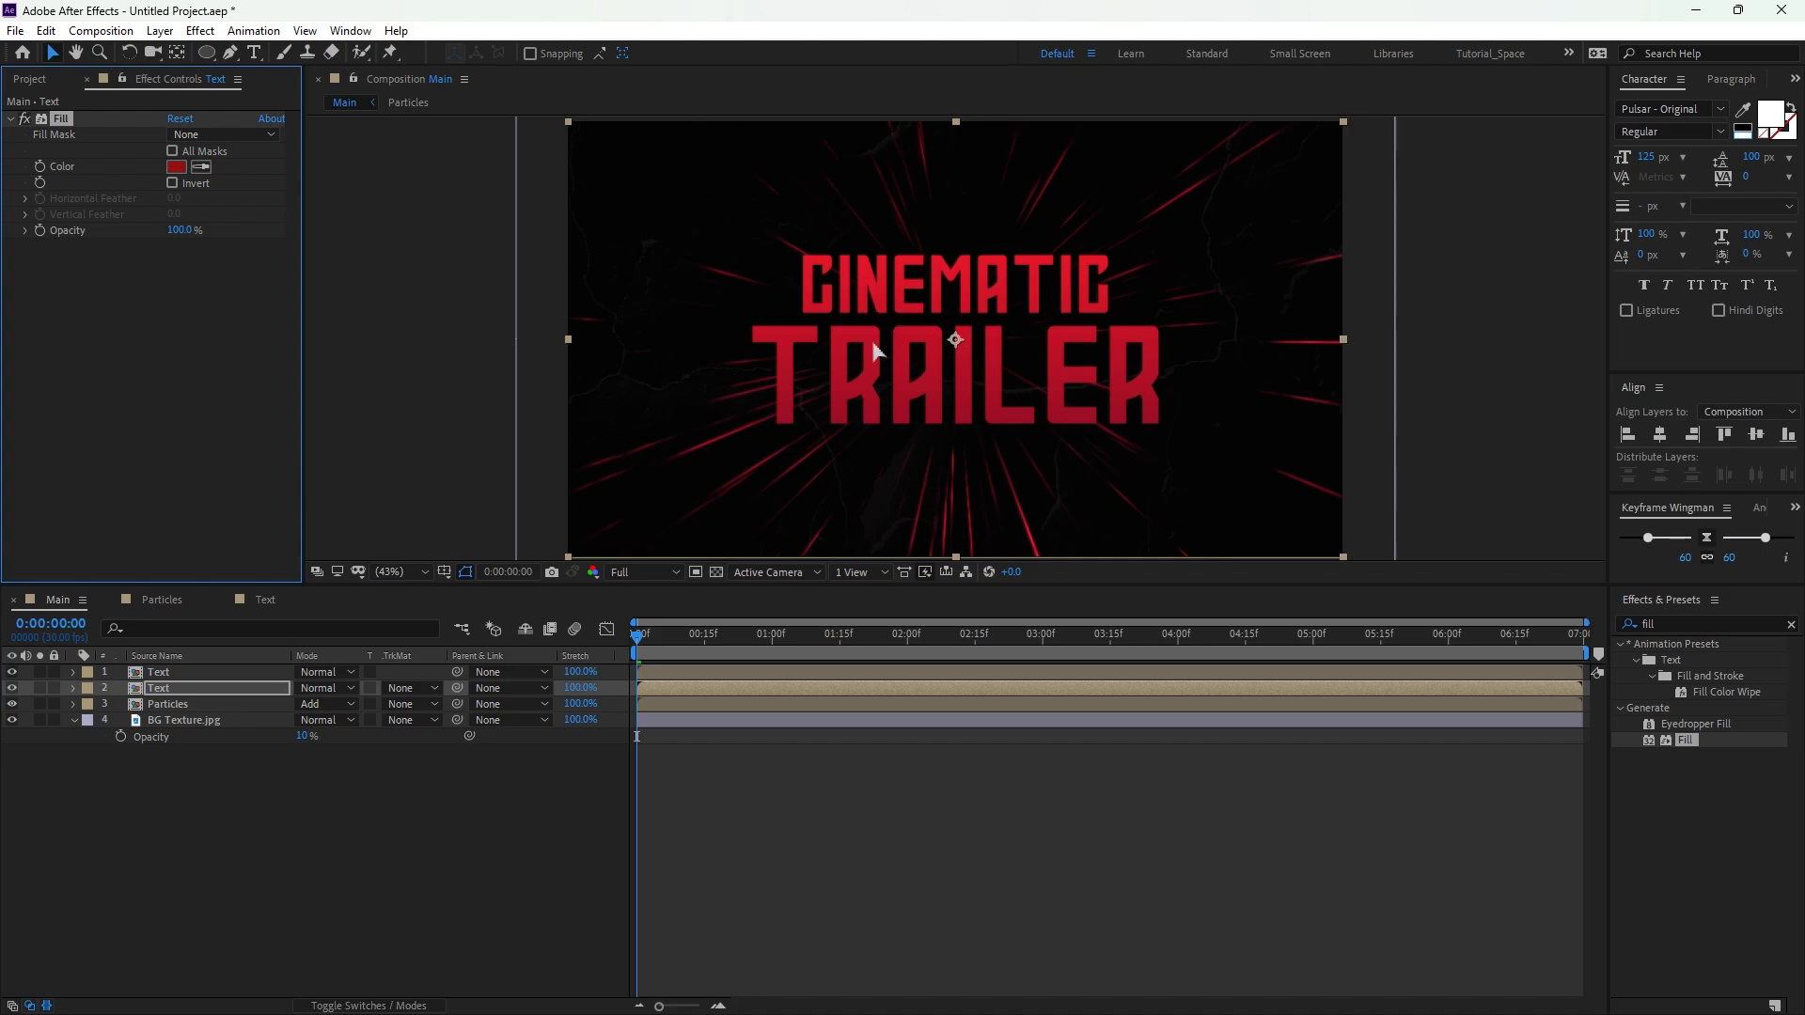
Apply the CC Radial Blur effect to the lower Text layer in Main.
{"action": "left_click", "coordinate": [265, 697]}
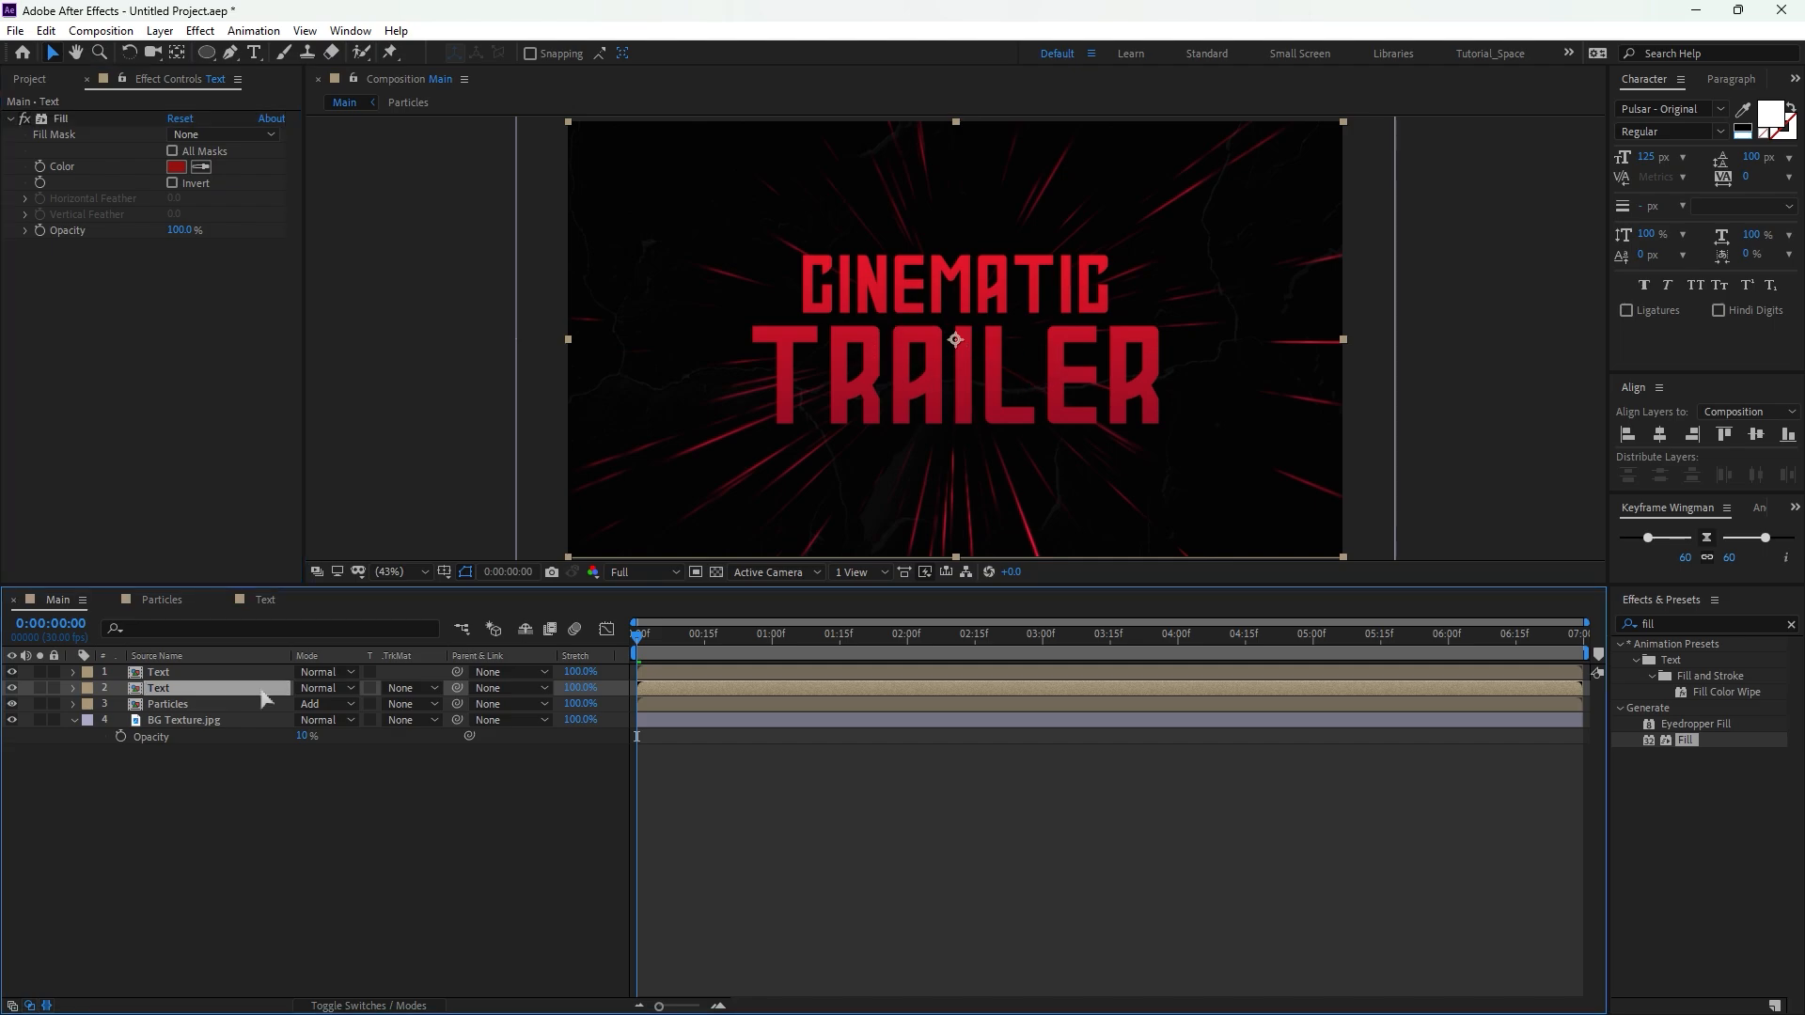
{"action": "left_click", "coordinate": [1609, 627]}
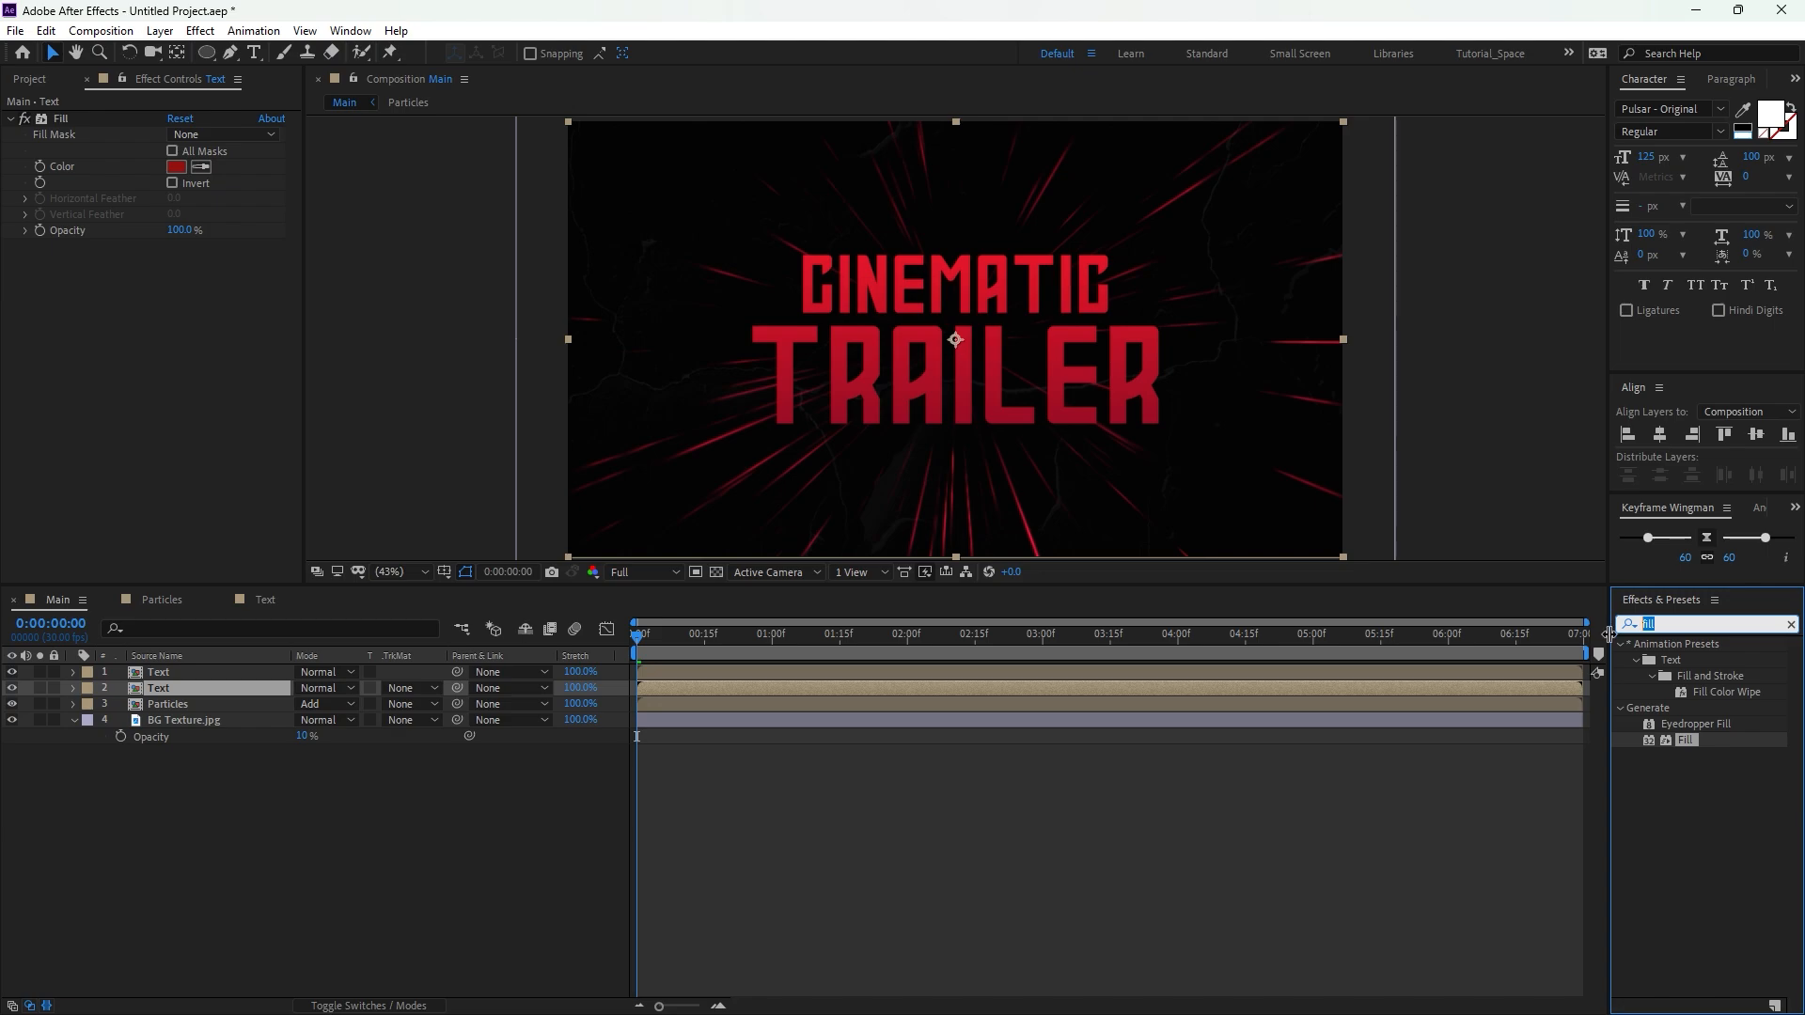
{"action": "type", "text": "cc r"}
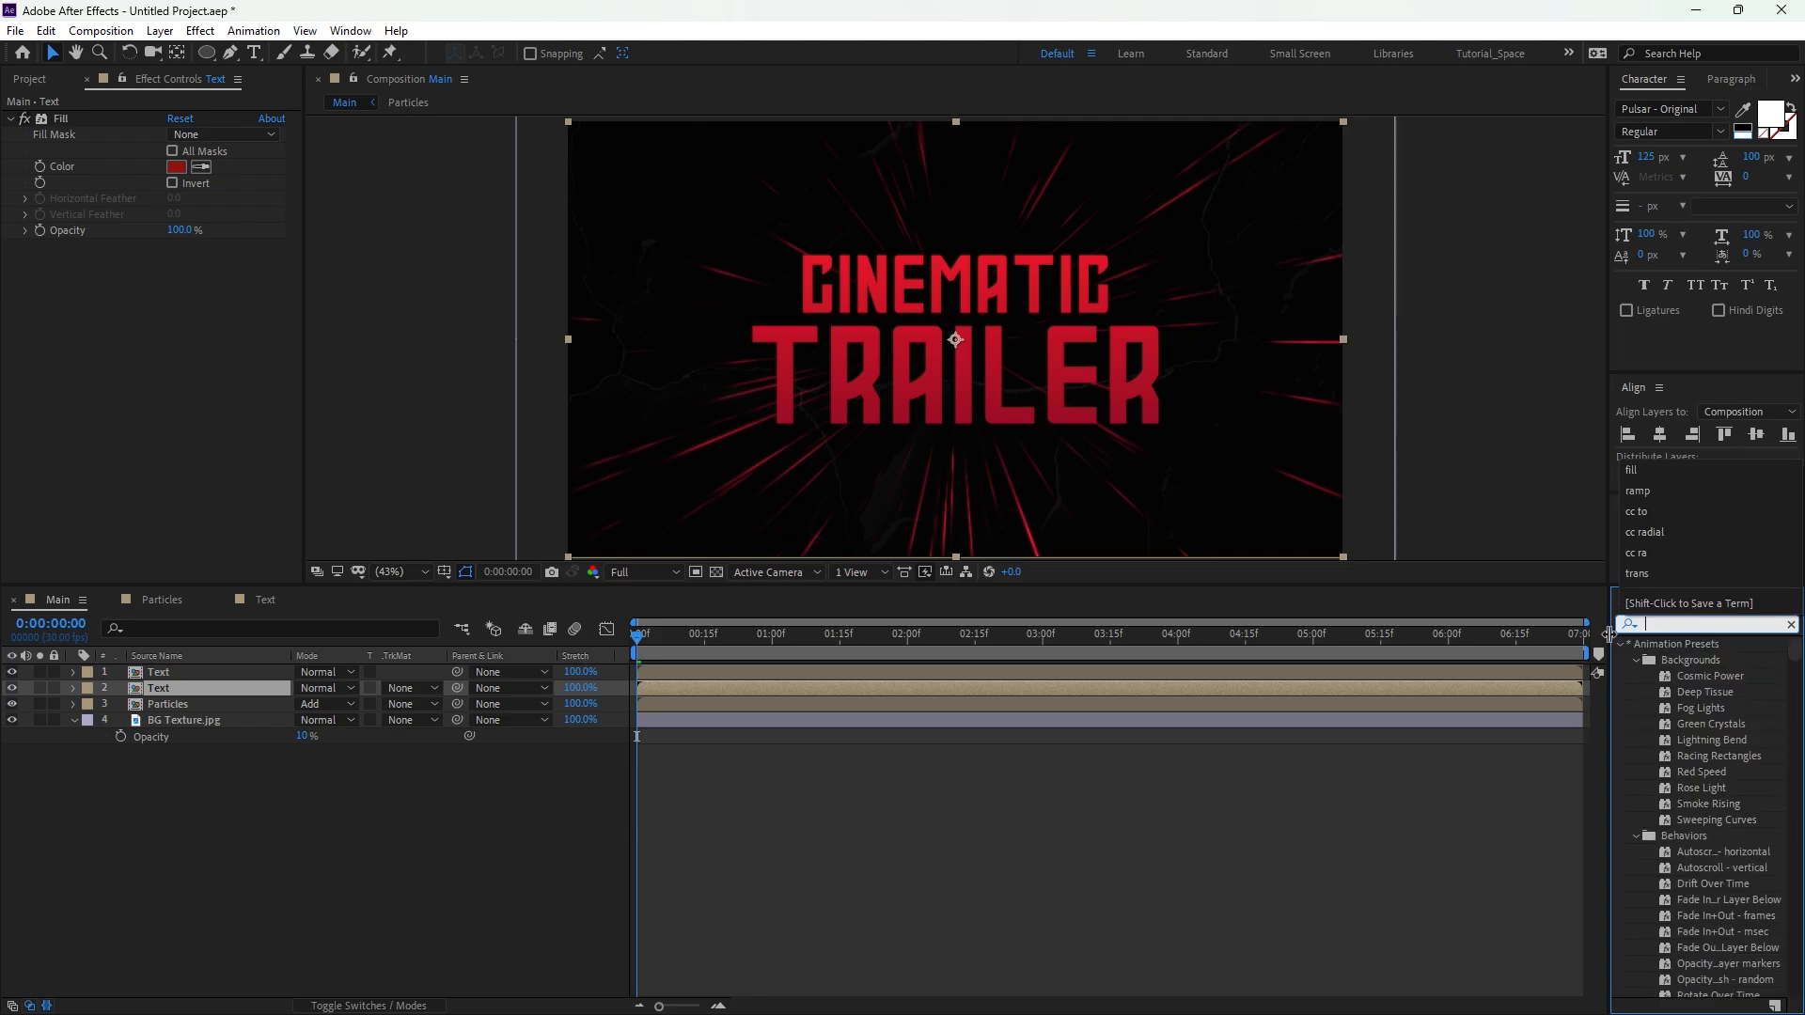
{"action": "type", "text": "adi"}
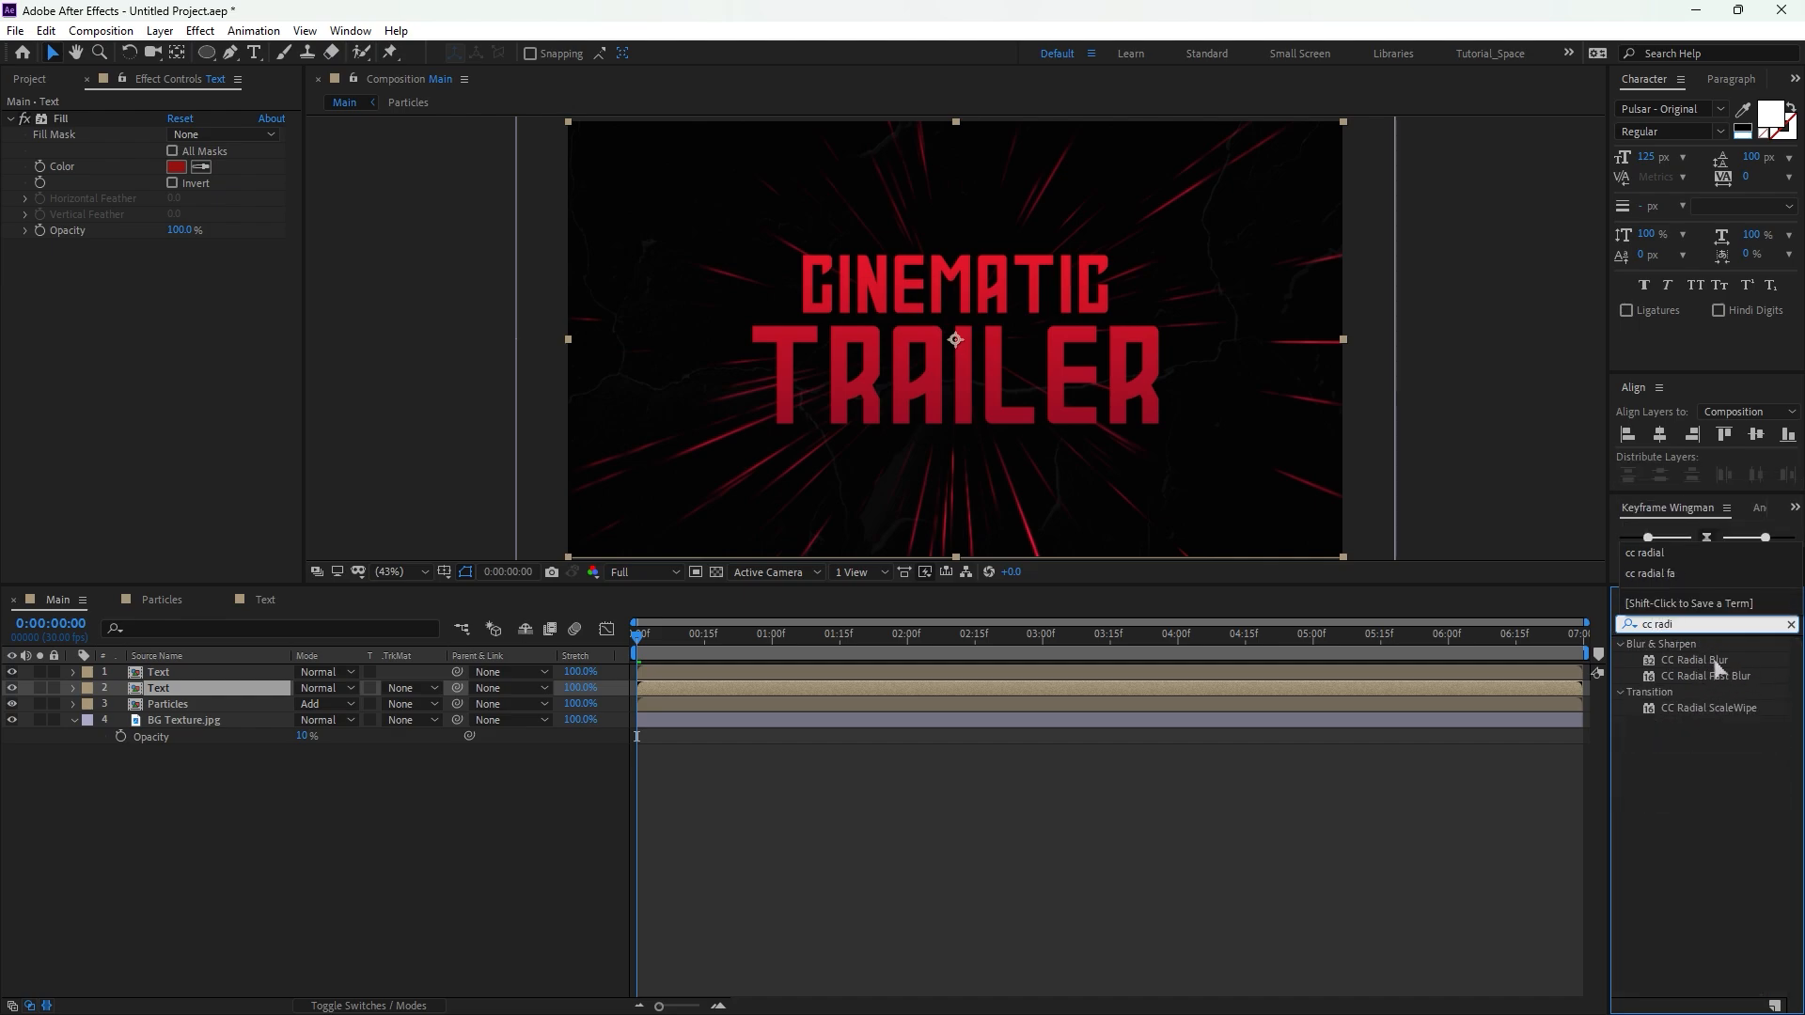
{"action": "left_click_drag", "start_coordinate": [1708, 659], "coordinate": [172, 690]}
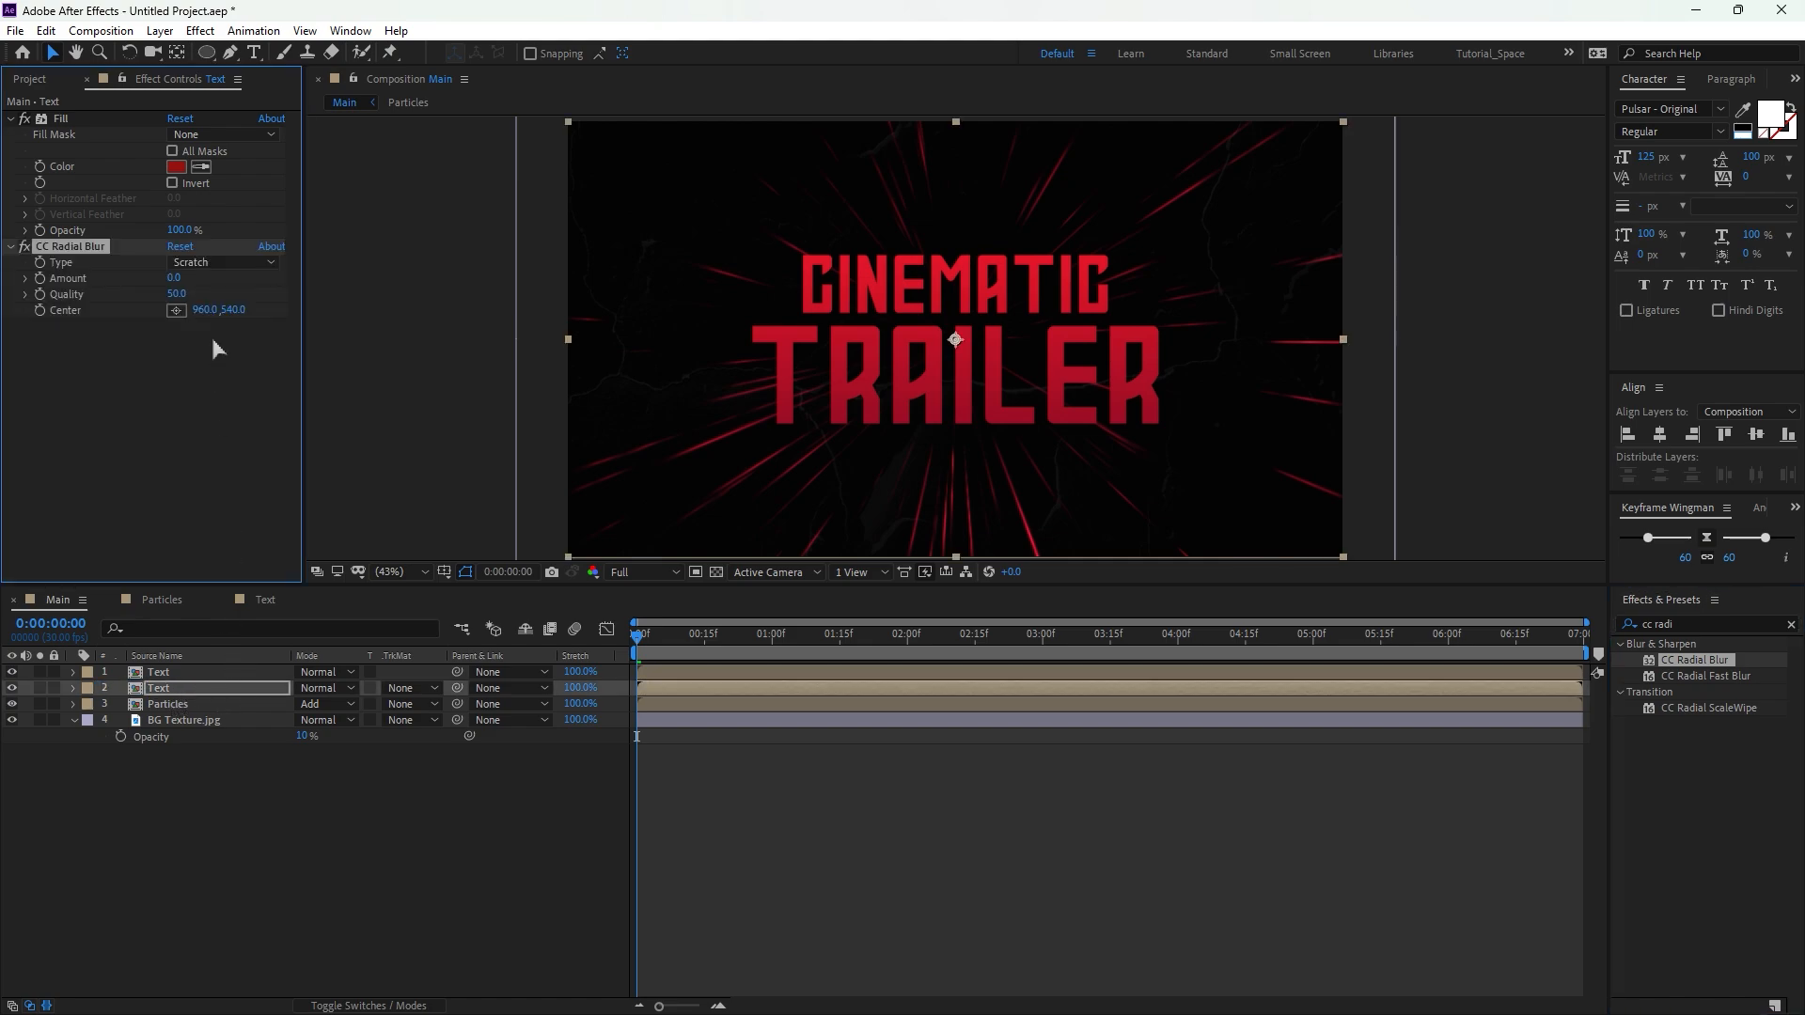
Set the CC Radial Blur Type to Fading Zoom and its Amount to -7.
{"action": "left_click", "coordinate": [234, 263]}
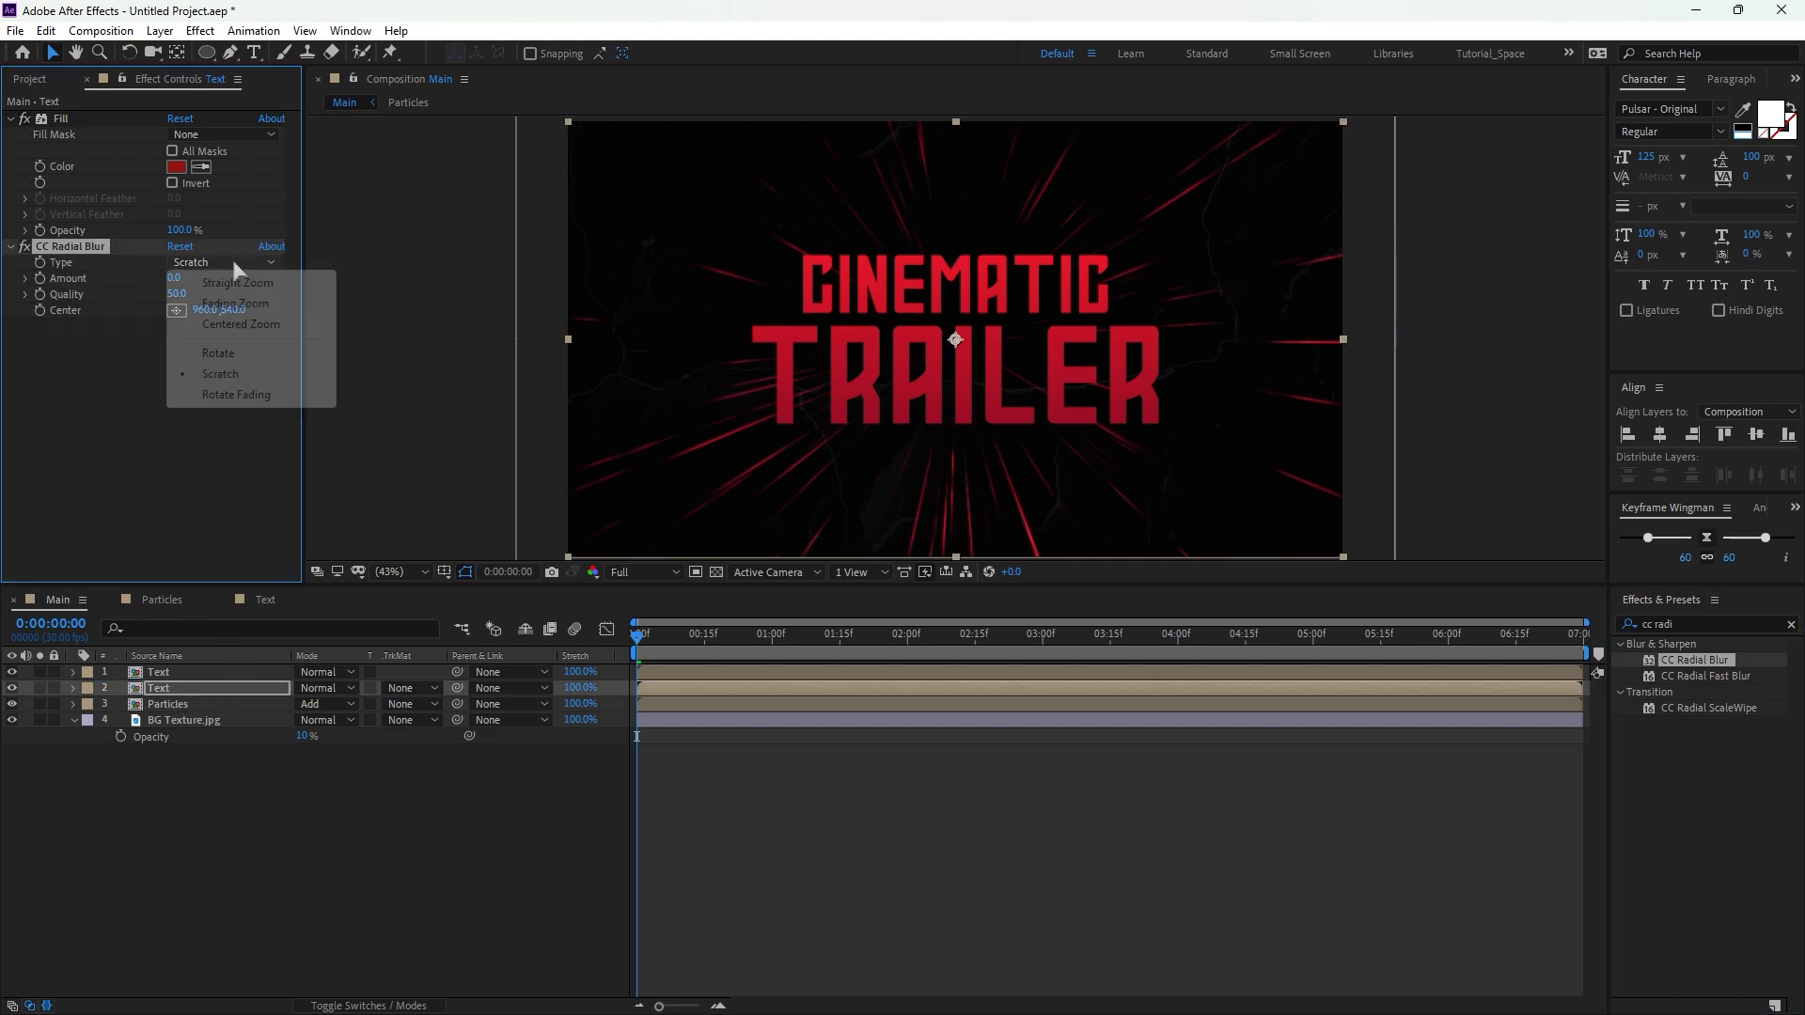
{"action": "left_click", "coordinate": [256, 303]}
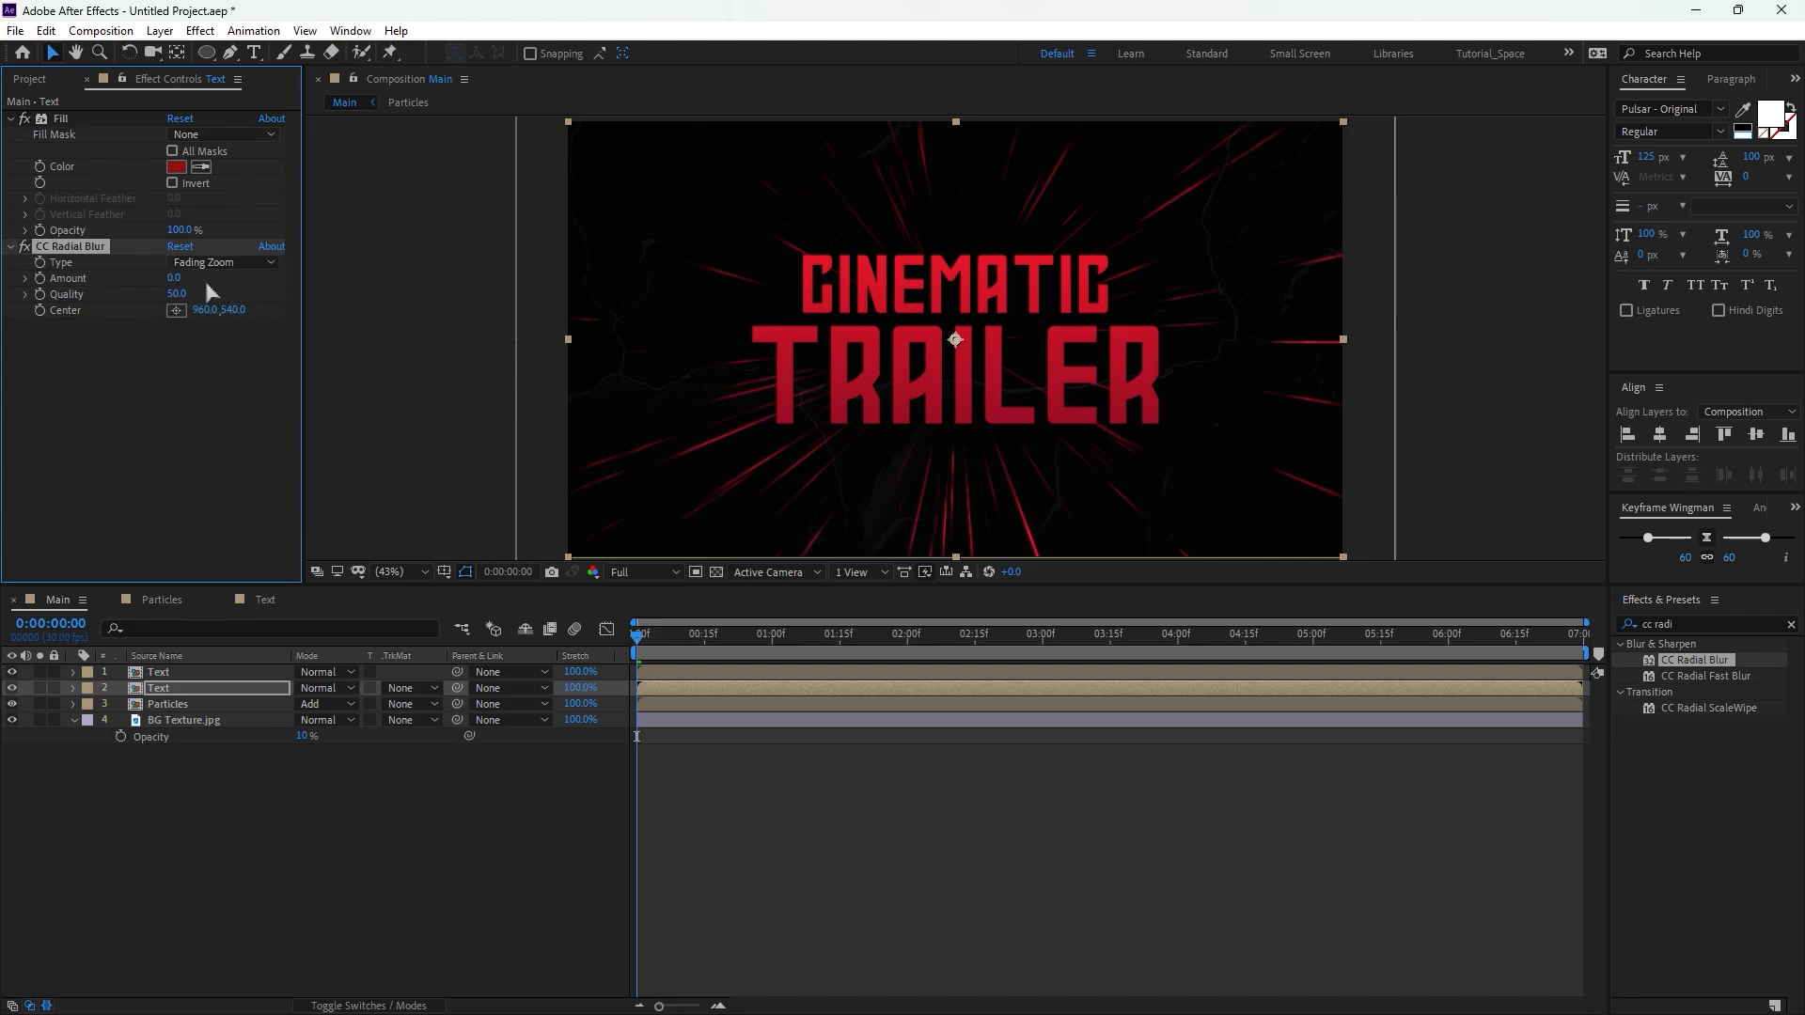
{"action": "left_click", "coordinate": [178, 279]}
{"action": "type", "text": "-7"}
{"action": "key", "text": "Return"}
Apply the Curves effect to the lower Text layer, after CC Radial Blur.
{"action": "left_click", "coordinate": [1688, 628]}
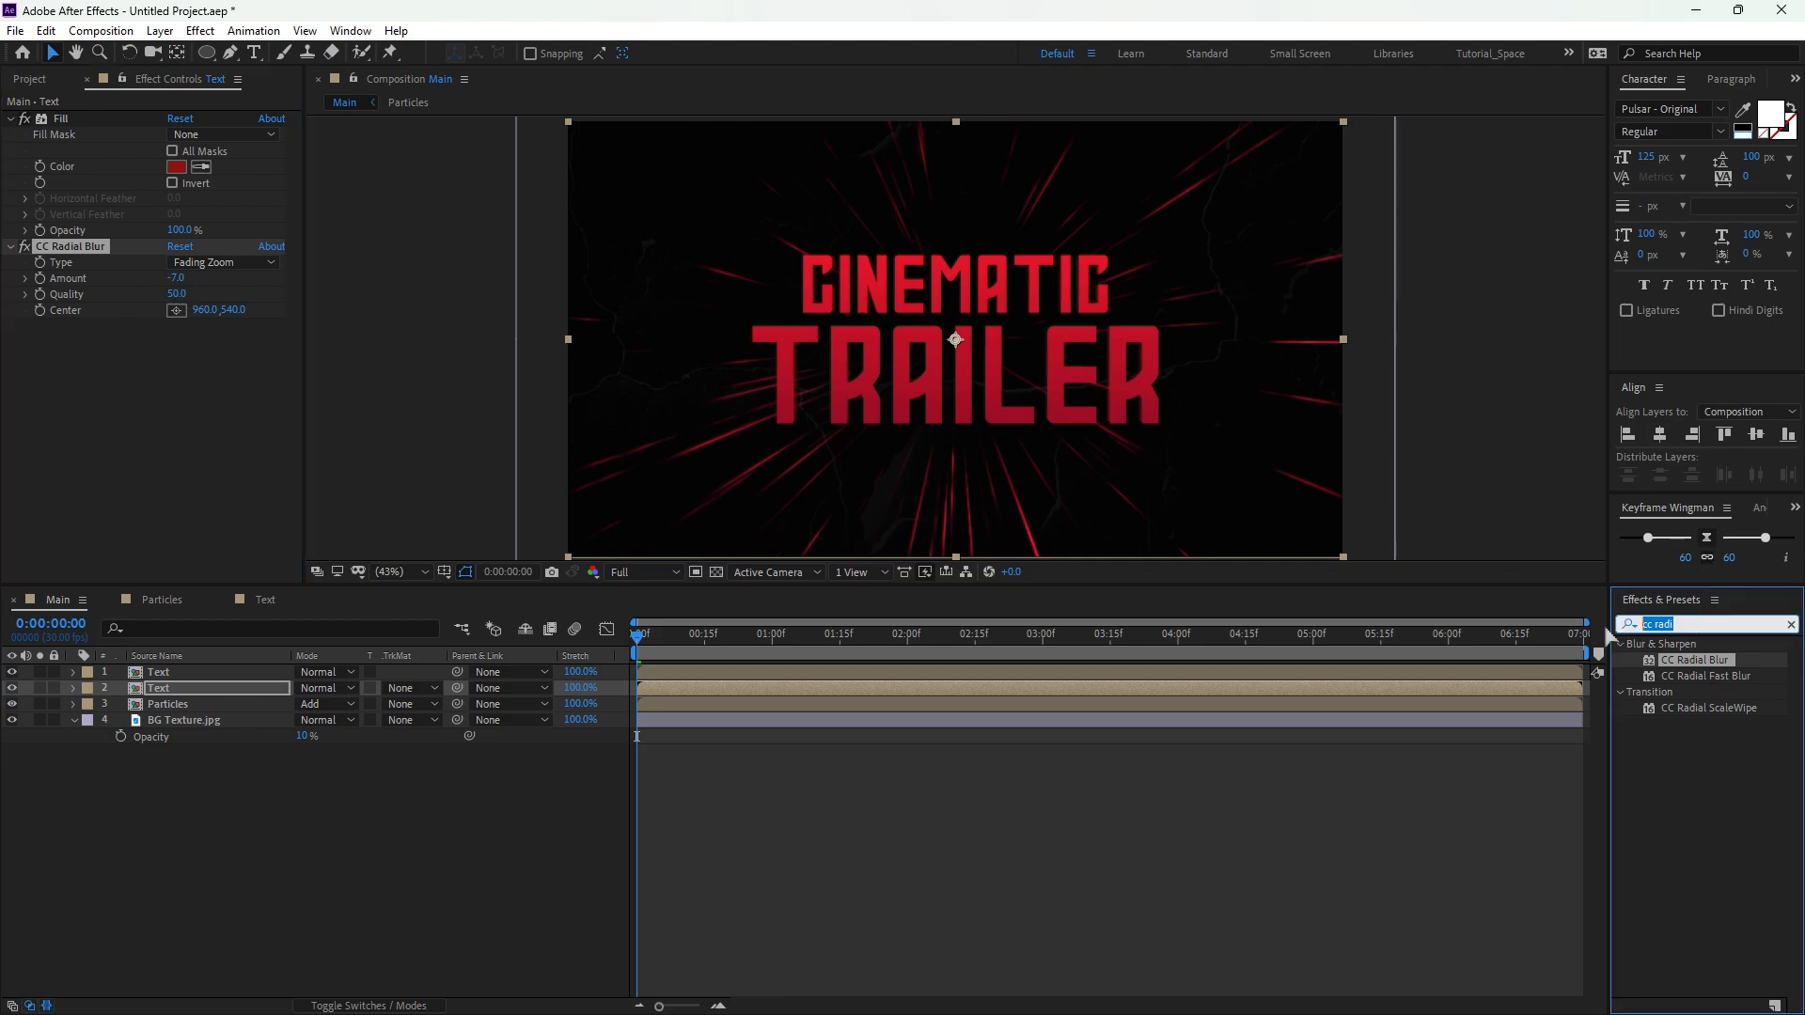
{"action": "type", "text": "cur"}
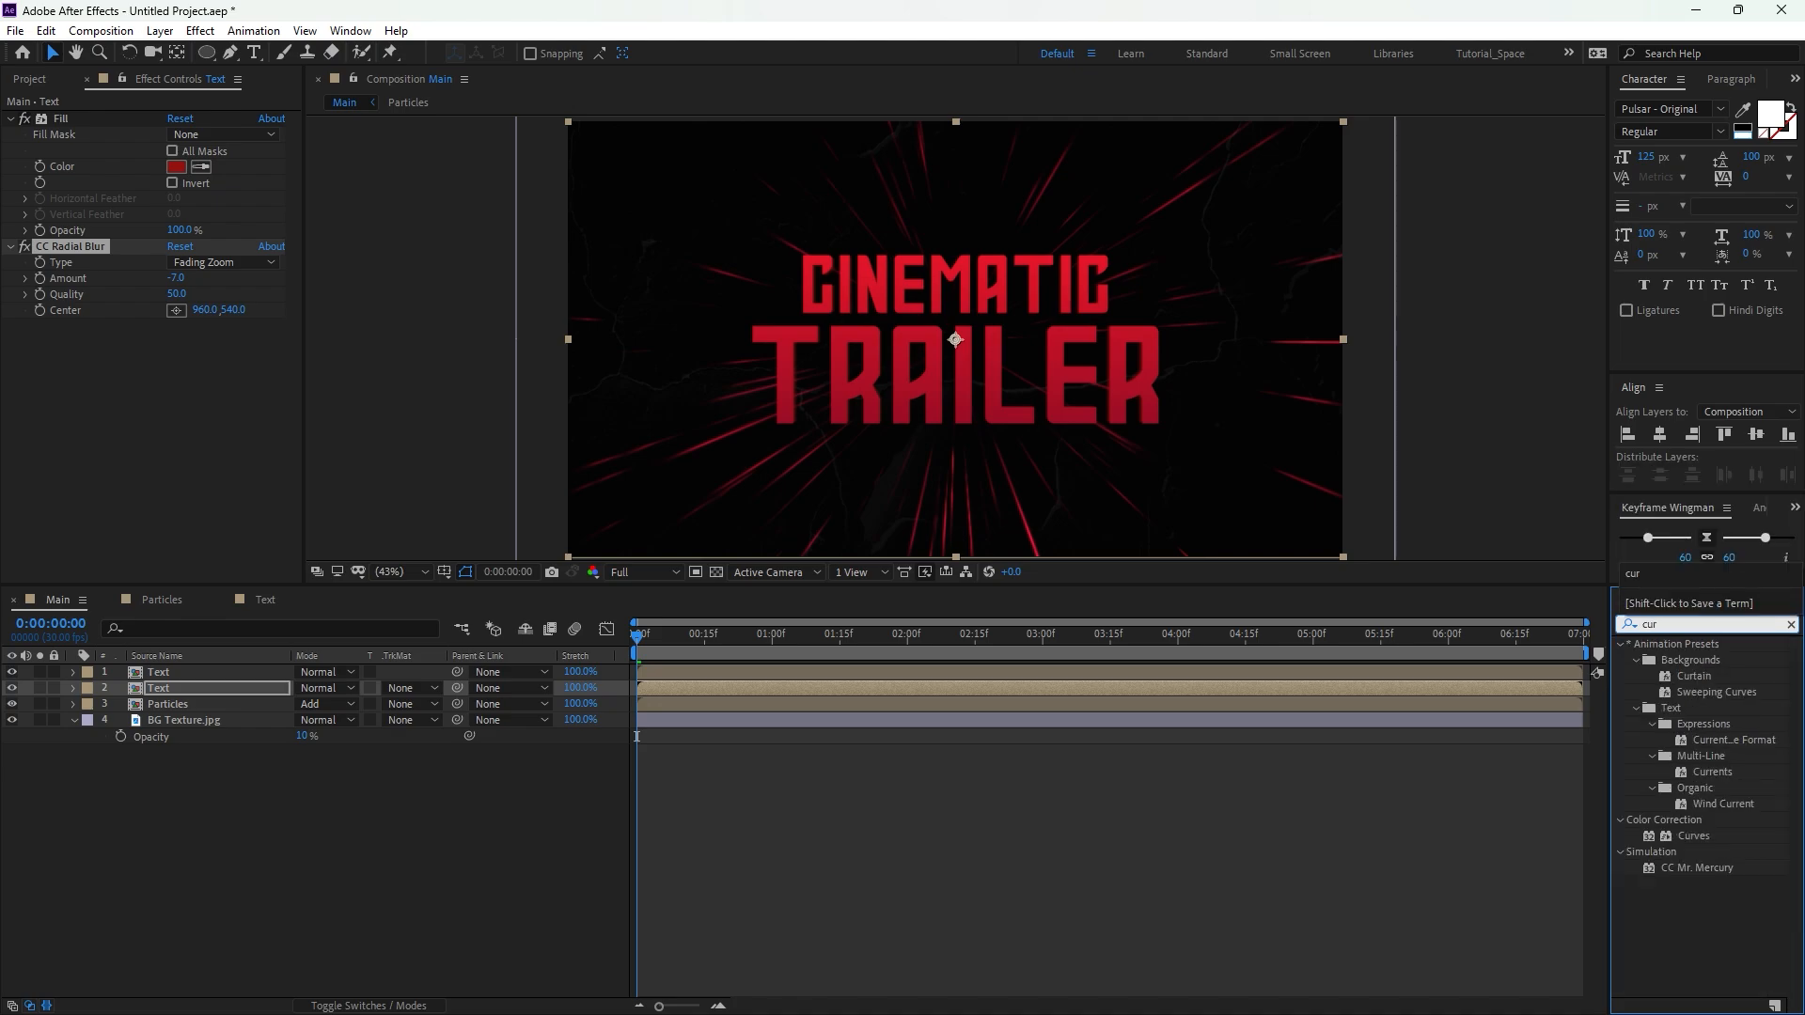
{"action": "left_click_drag", "start_coordinate": [1692, 836], "coordinate": [177, 686]}
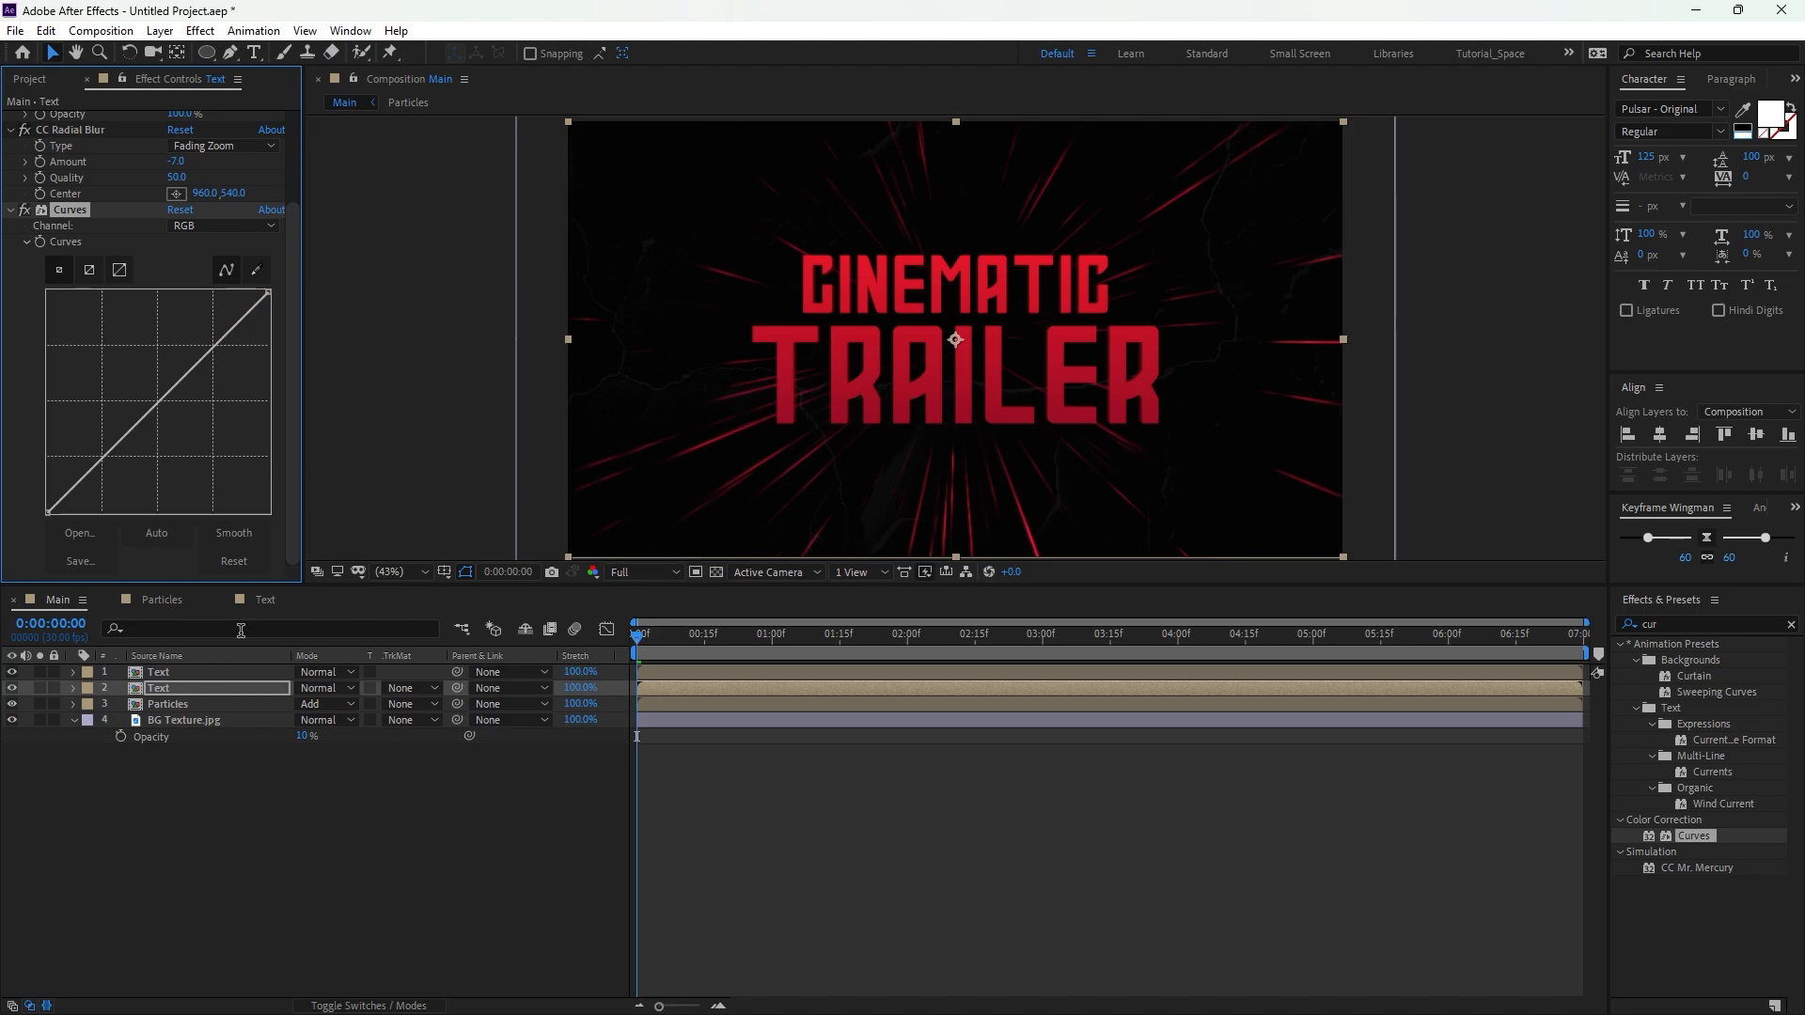
Move the CC Radial Blur Center straight down to the composition's lower edge, at about 960, 1068.
{"action": "left_click", "coordinate": [93, 134]}
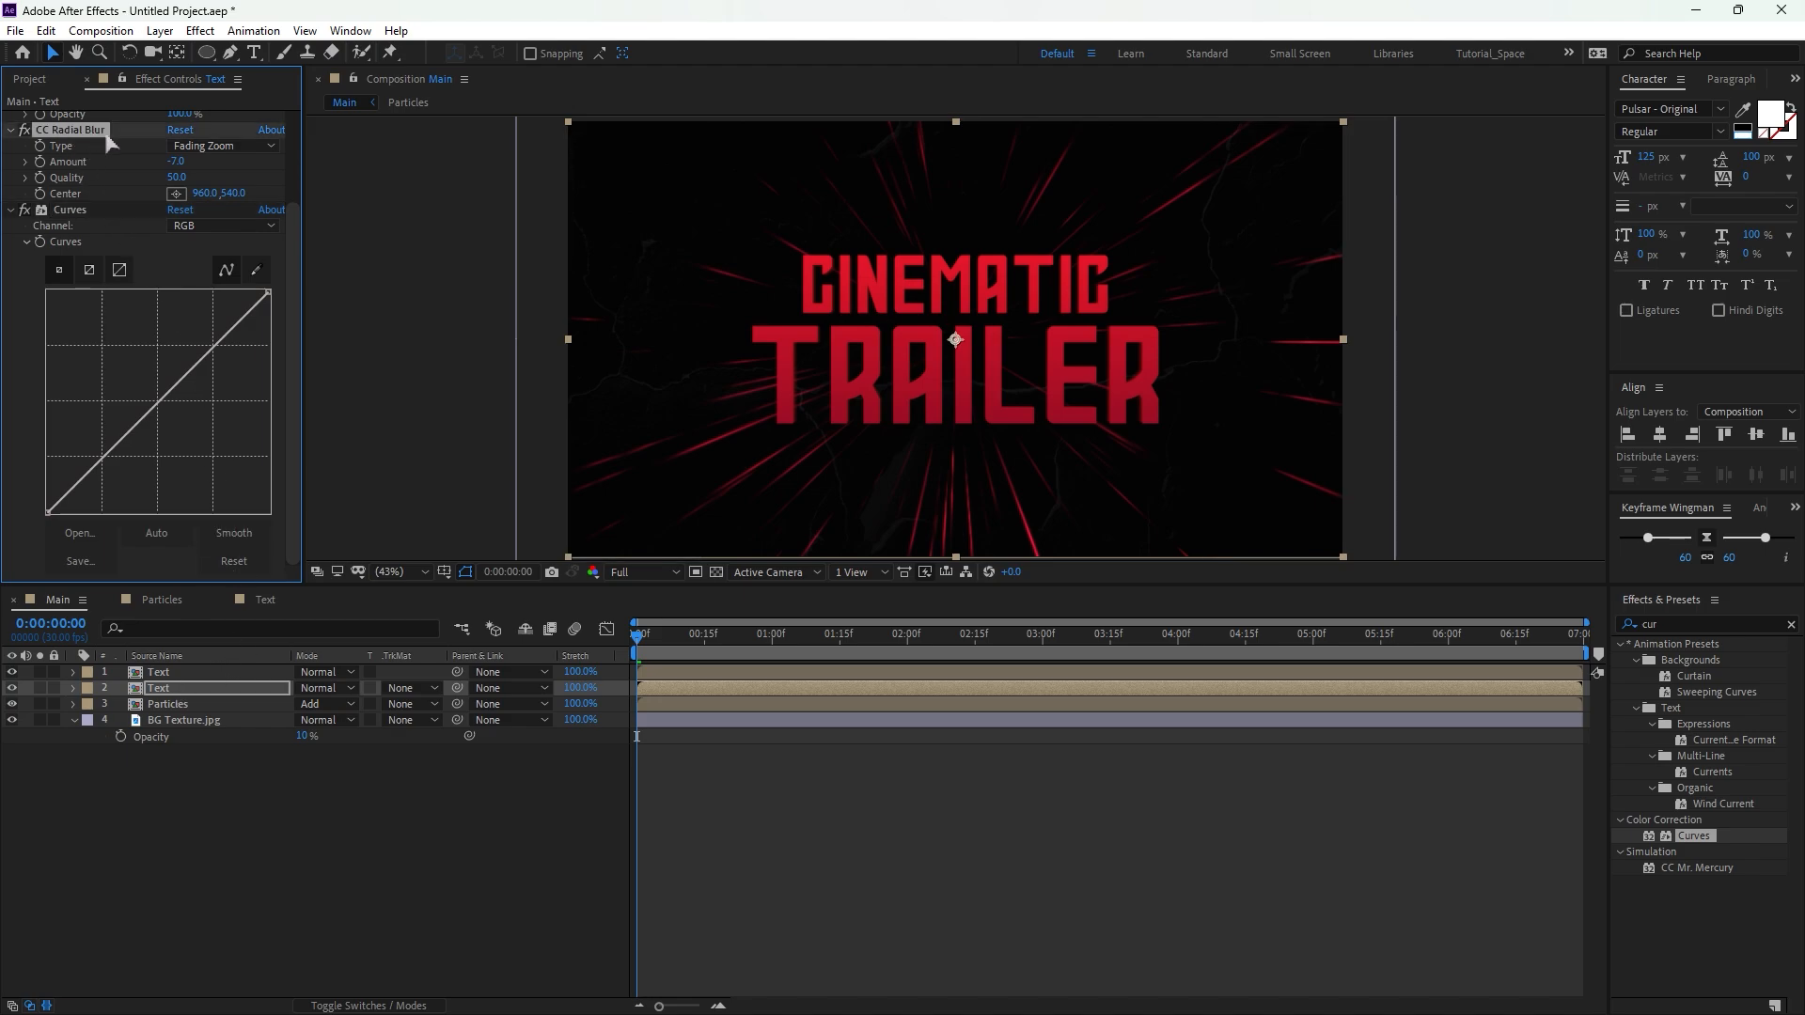
{"action": "left_click_drag", "start_coordinate": [956, 342], "coordinate": [961, 427]}
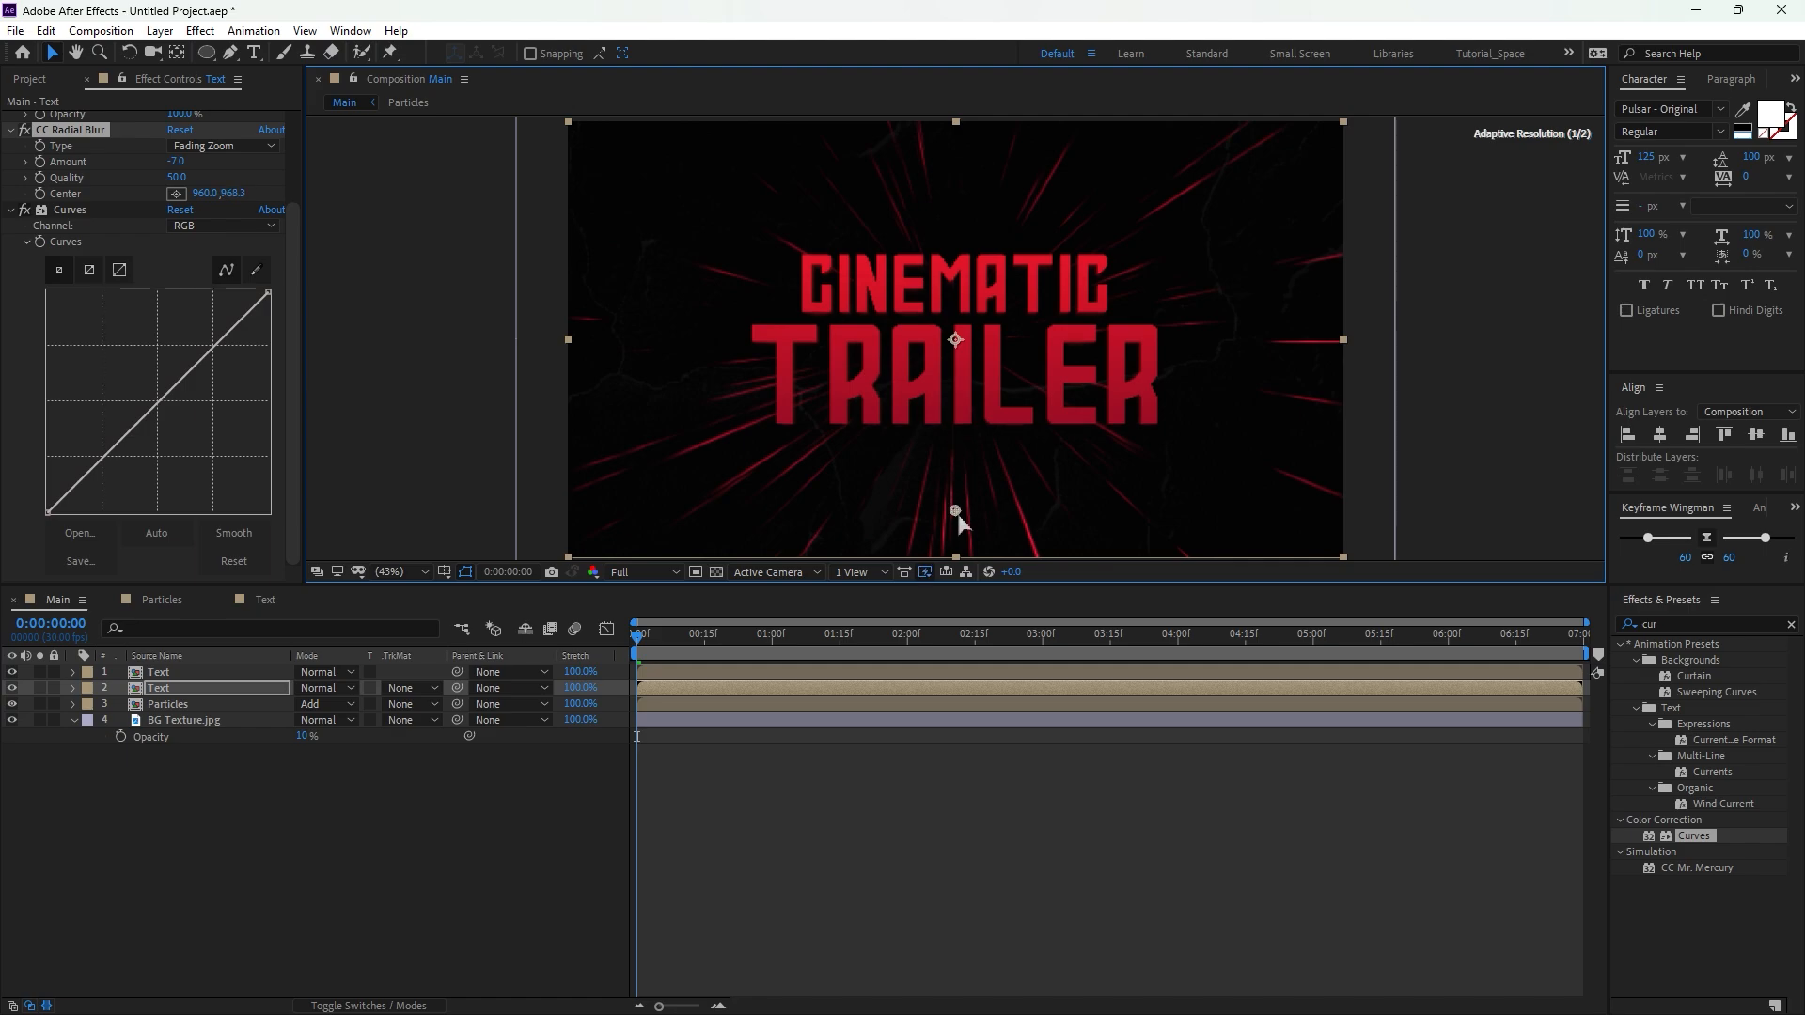
{"action": "left_click_drag", "start_coordinate": [959, 519], "coordinate": [959, 557]}
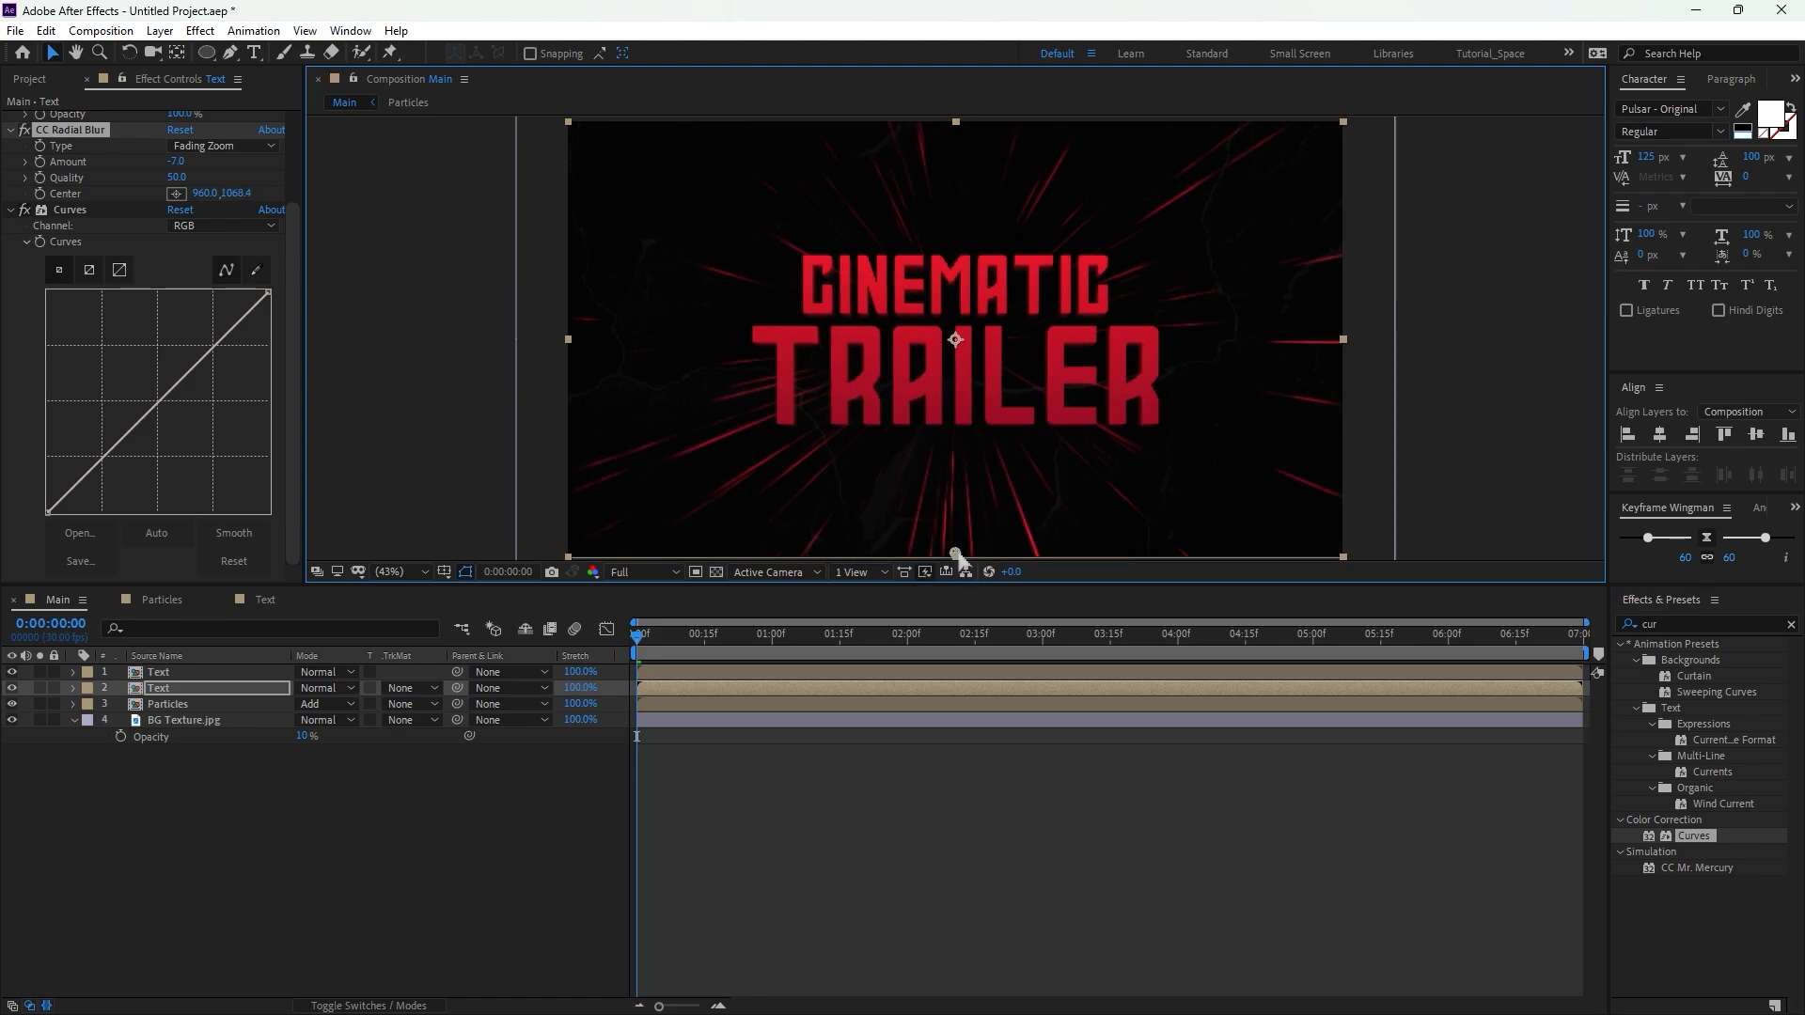
Switch Curves to the Alpha channel and pull its curve steeply up against the graph's left edge for a solid extrusion.
{"action": "left_click", "coordinate": [131, 212]}
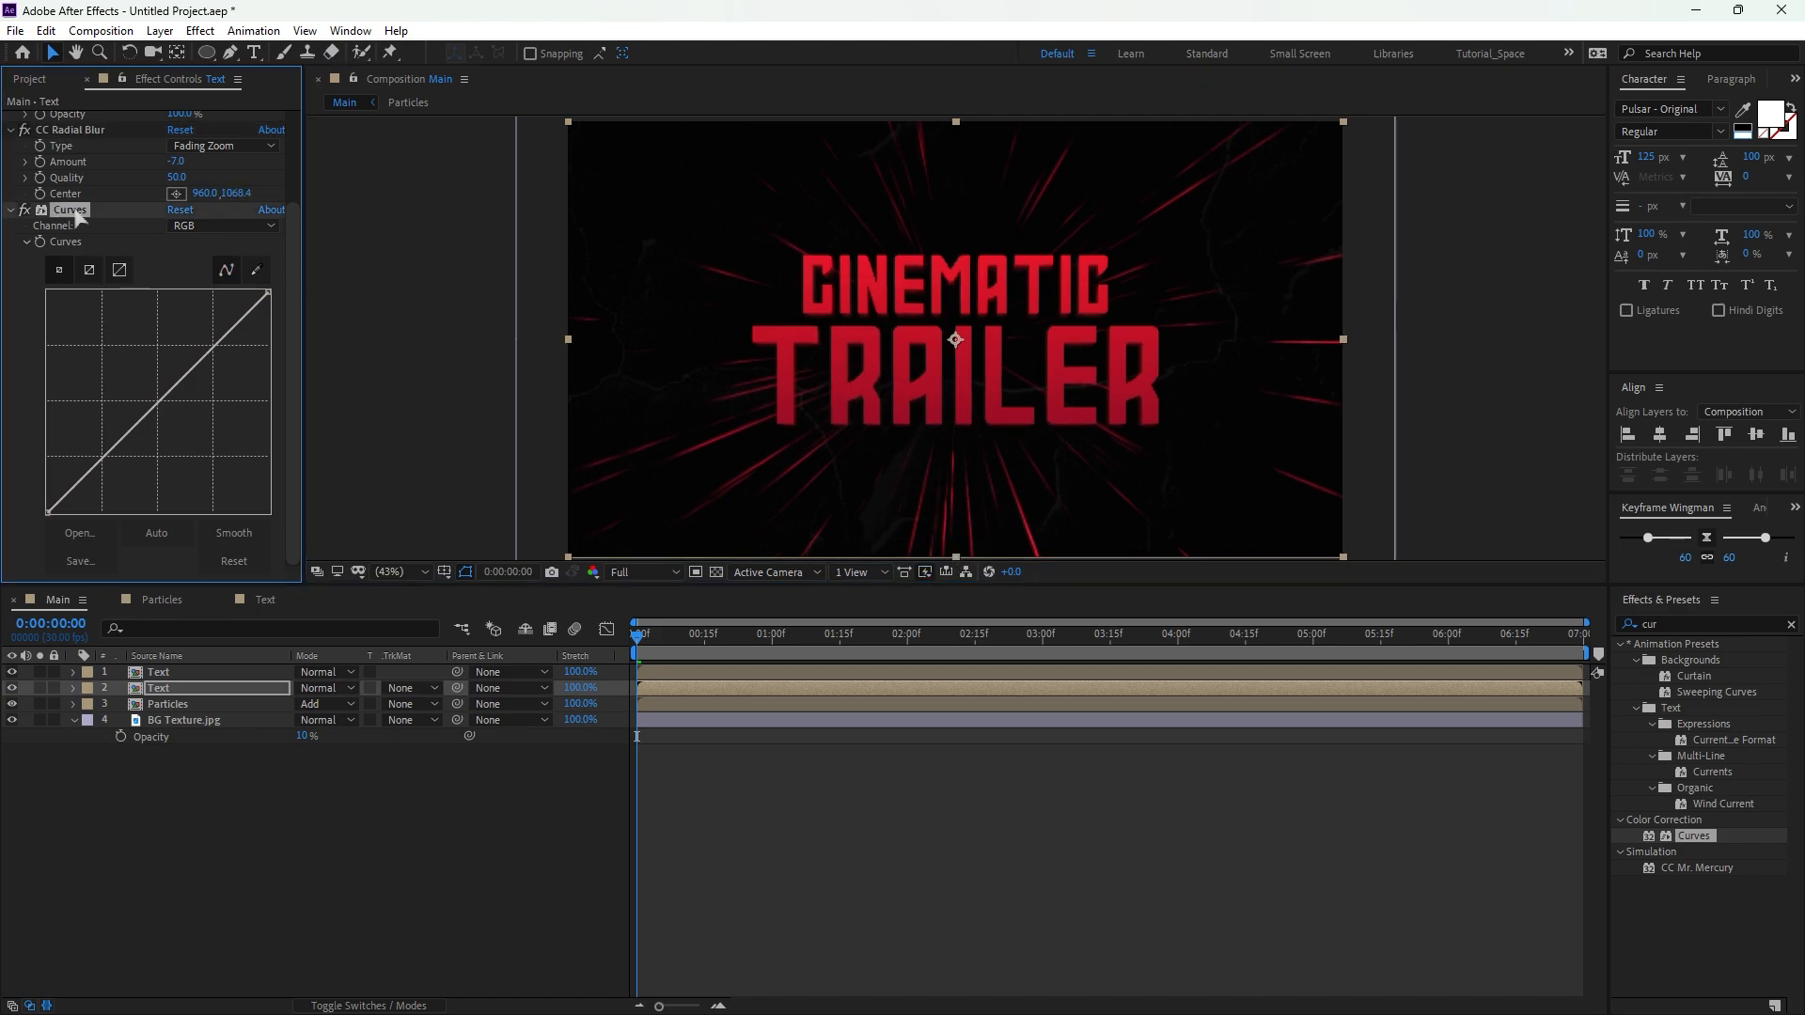
{"action": "left_click", "coordinate": [224, 228]}
{"action": "left_click", "coordinate": [231, 334]}
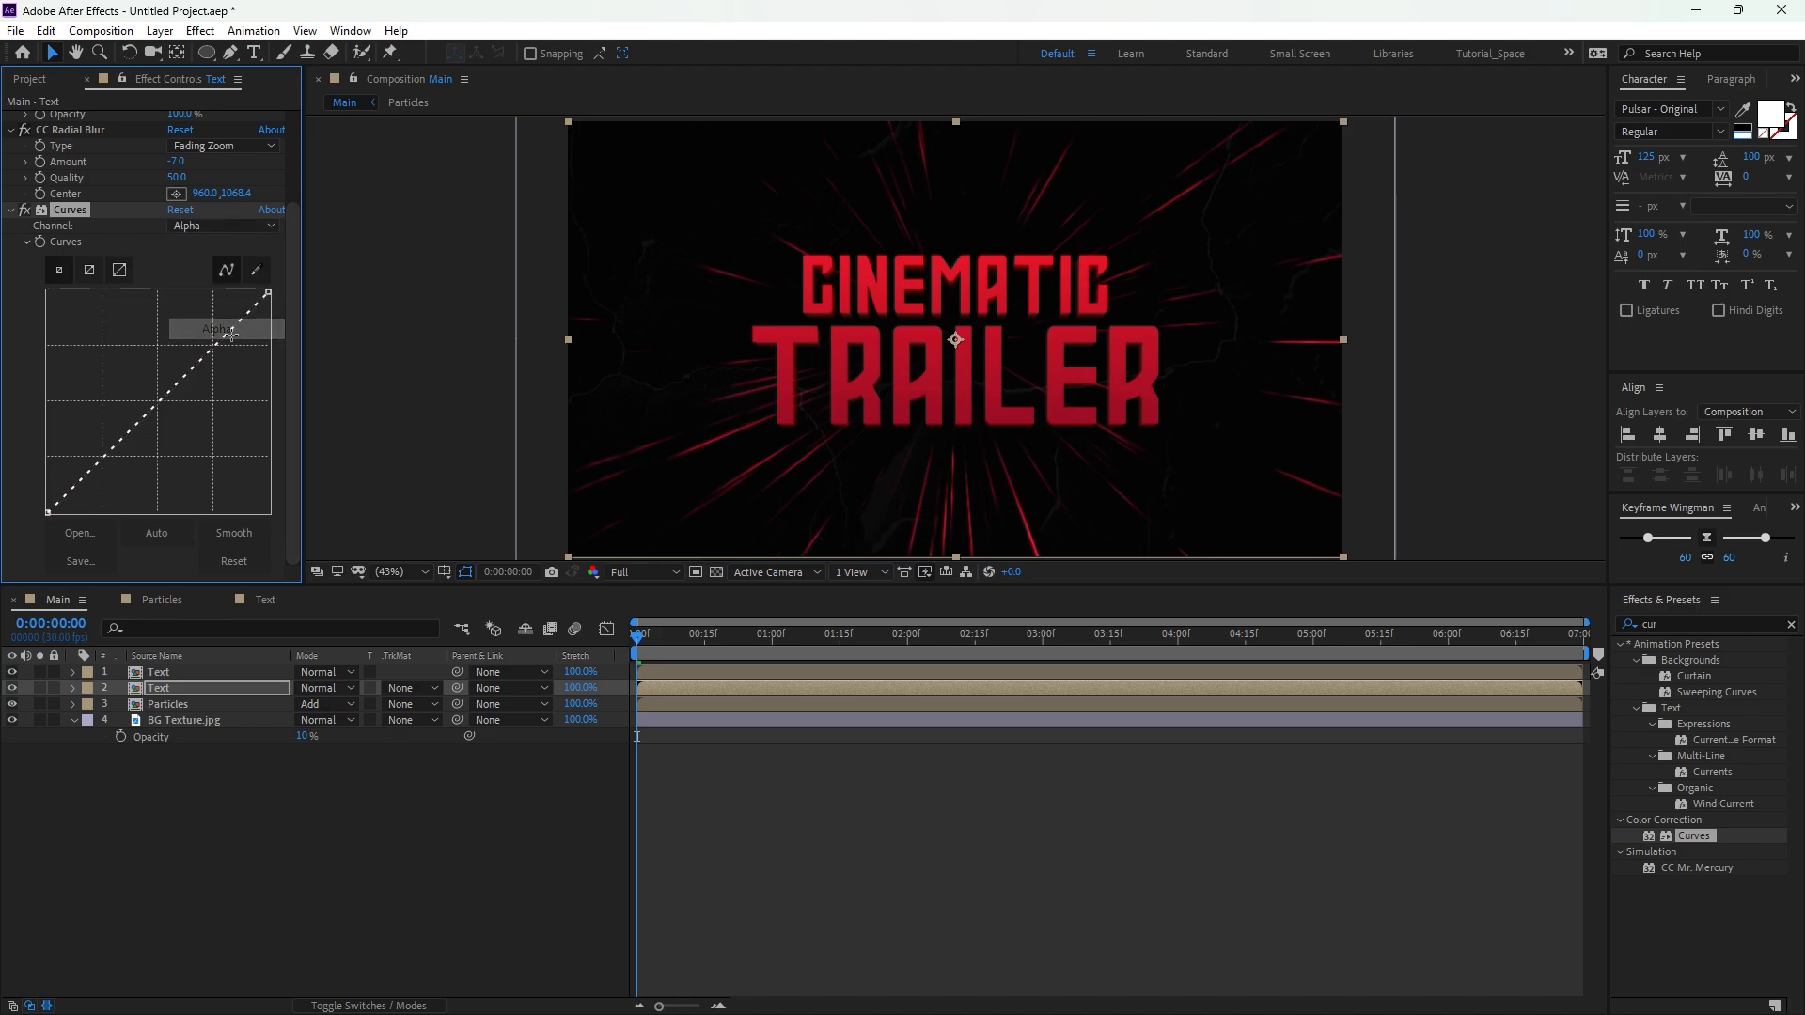
{"action": "left_click_drag", "start_coordinate": [172, 344], "coordinate": [52, 344]}
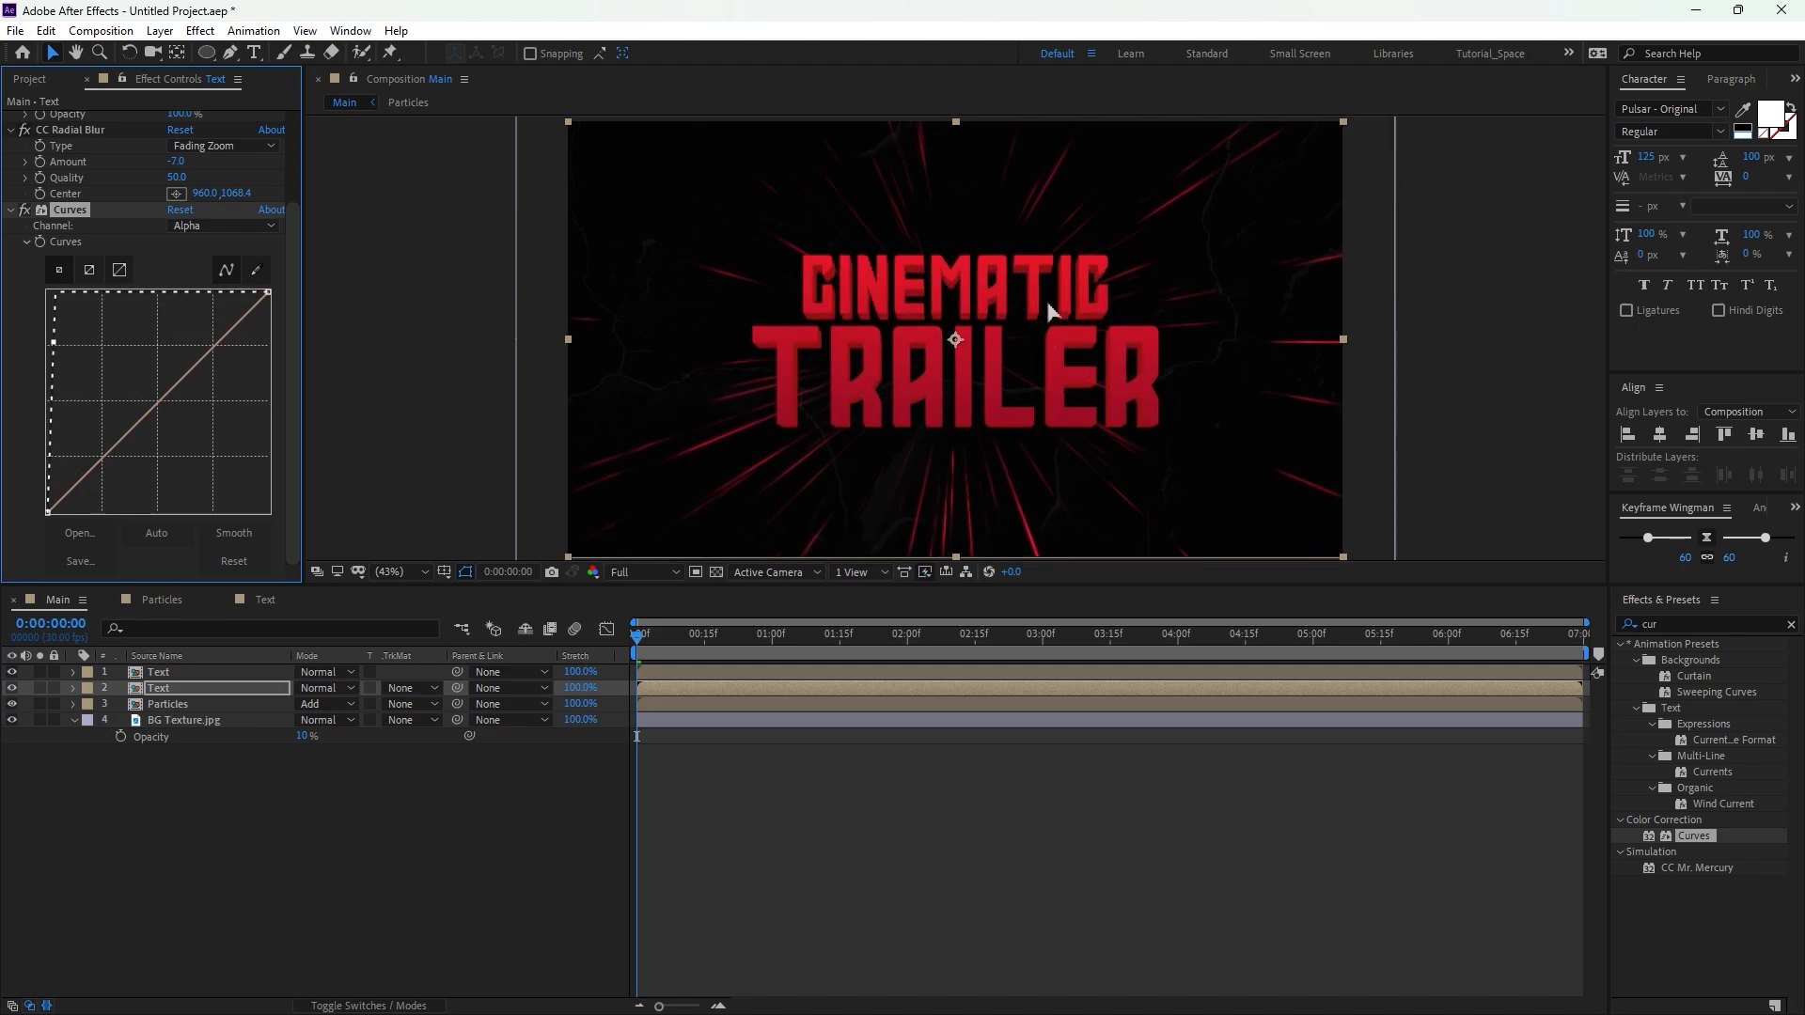
Set the Fill color of the lower Text layer to dark crimson 7D0D2A.
{"action": "key", "text": "period"}
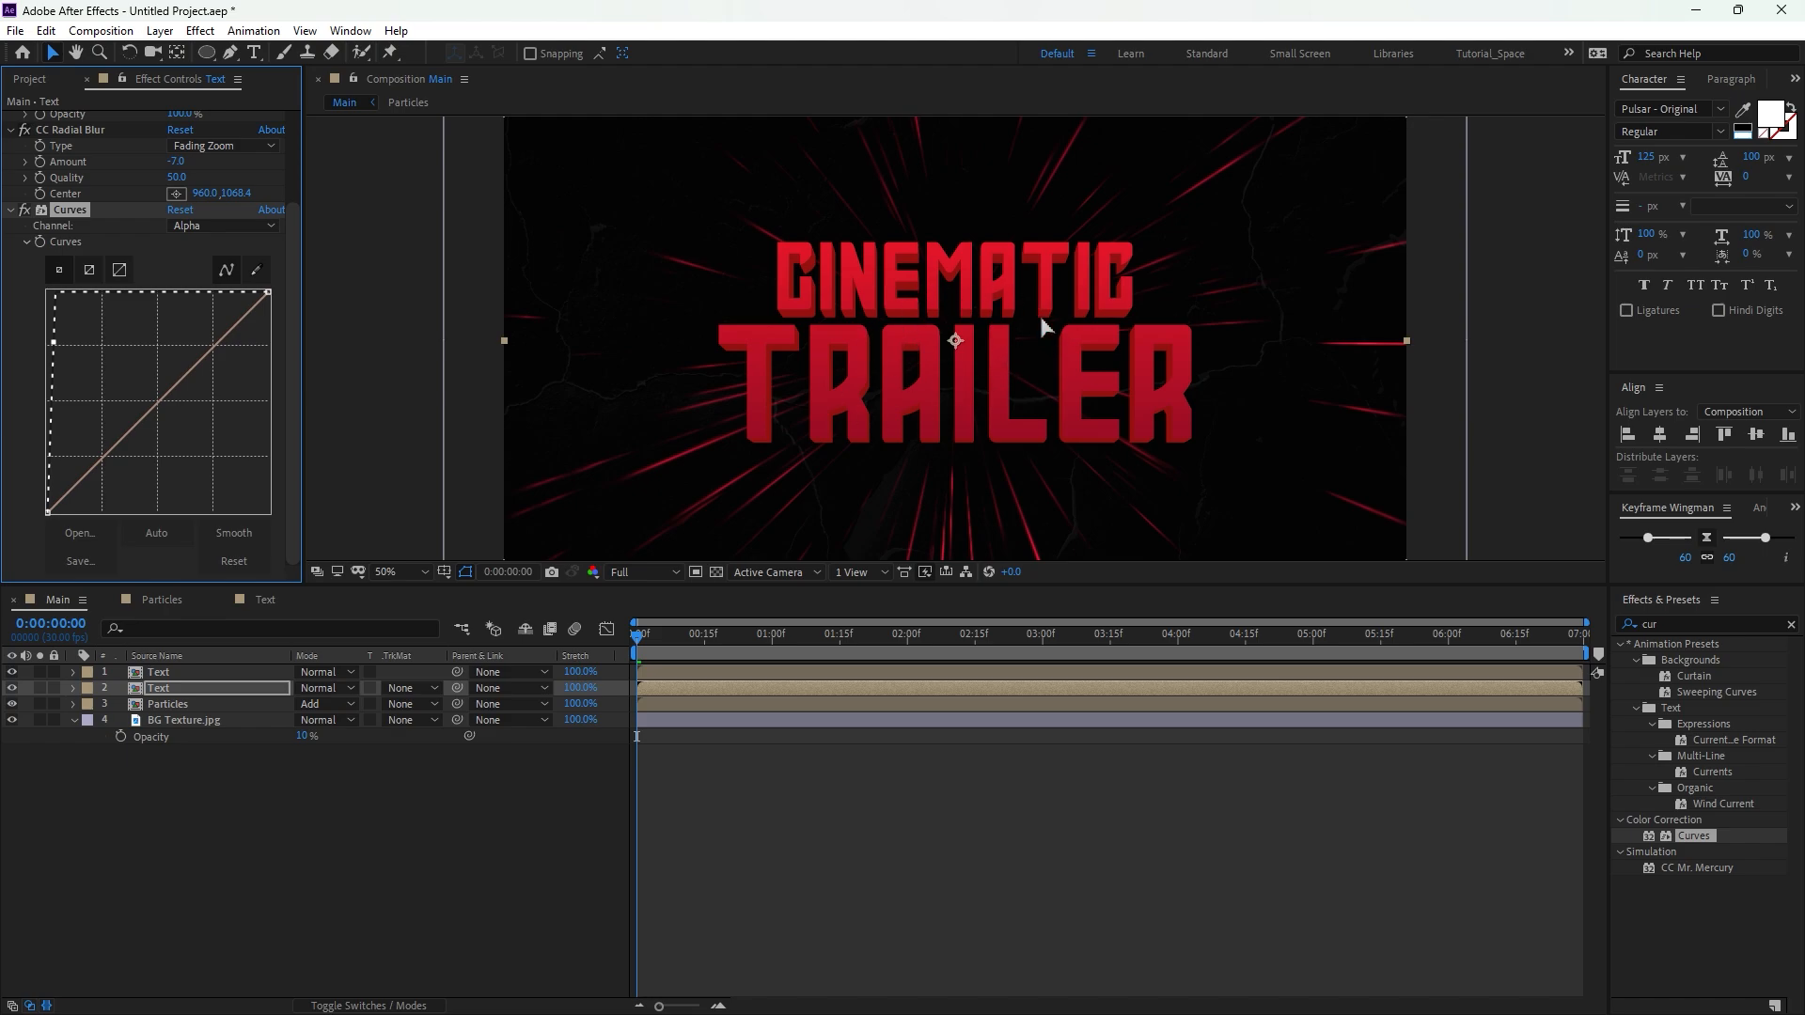
{"action": "scroll", "coordinate": [198, 284], "scroll_direction": "up", "scroll_amount": 3}
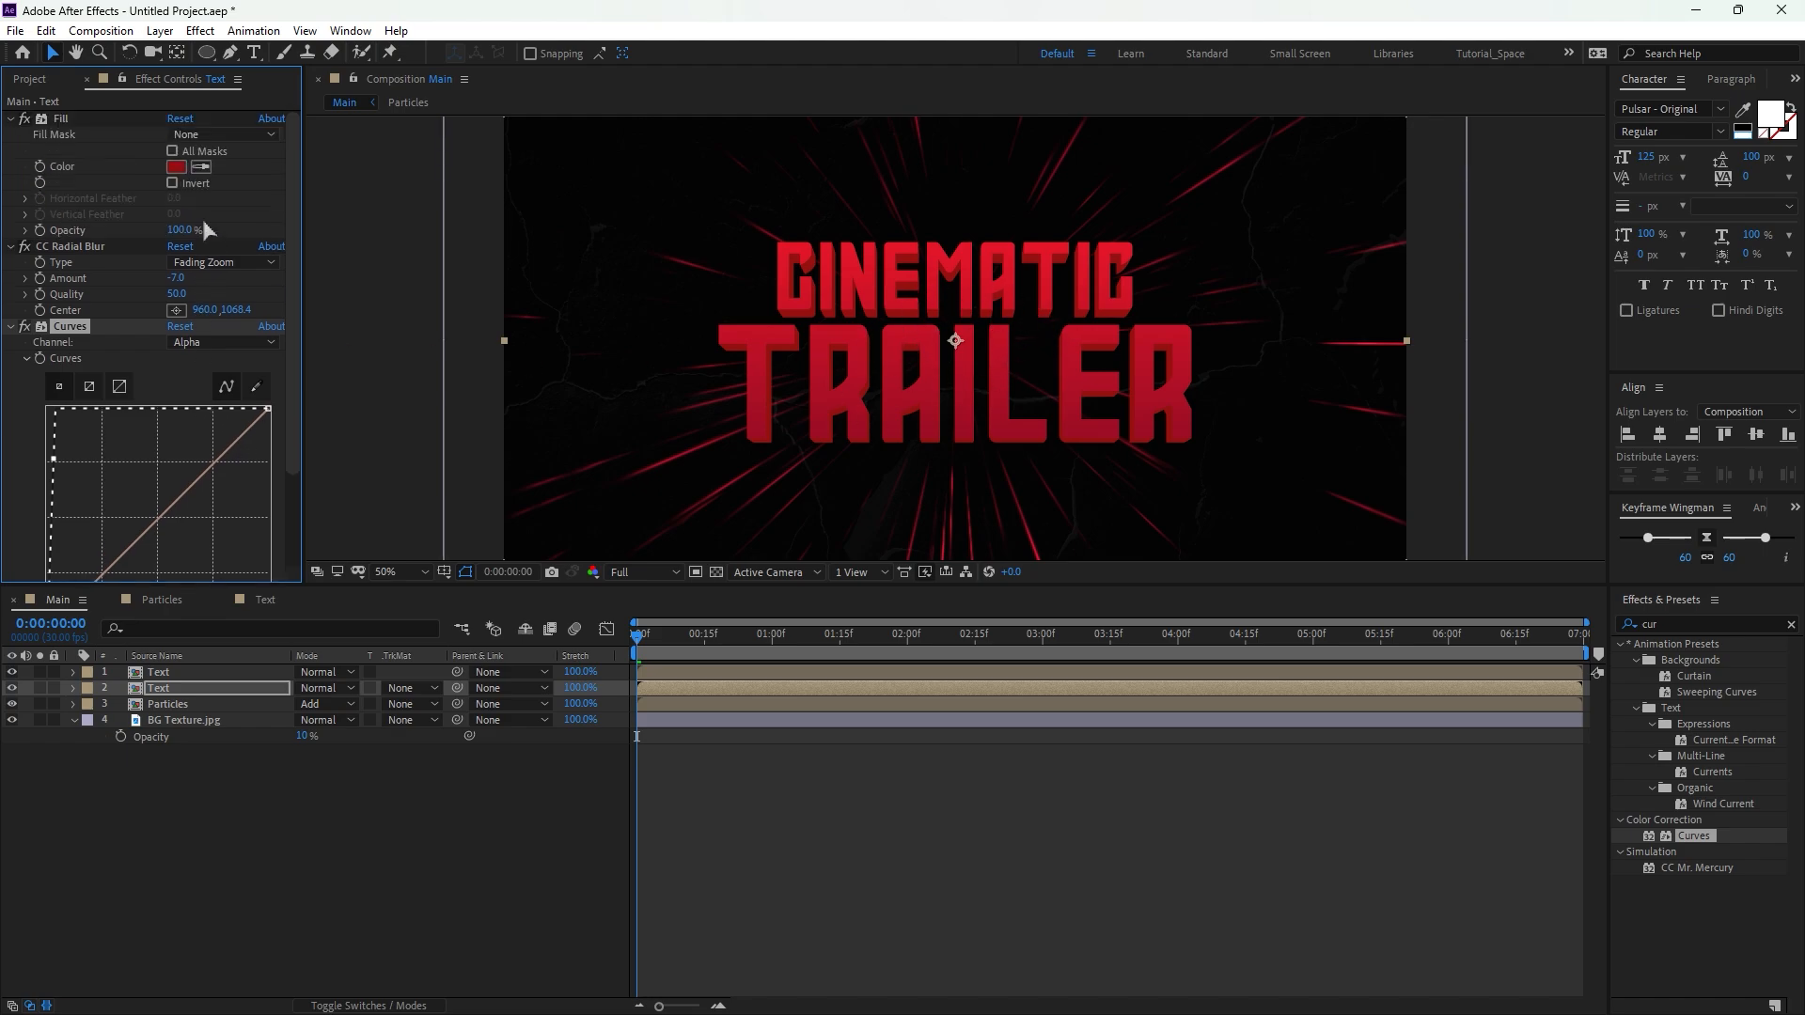
{"action": "left_click", "coordinate": [176, 167]}
{"action": "left_click_drag", "start_coordinate": [516, 339], "coordinate": [494, 411]}
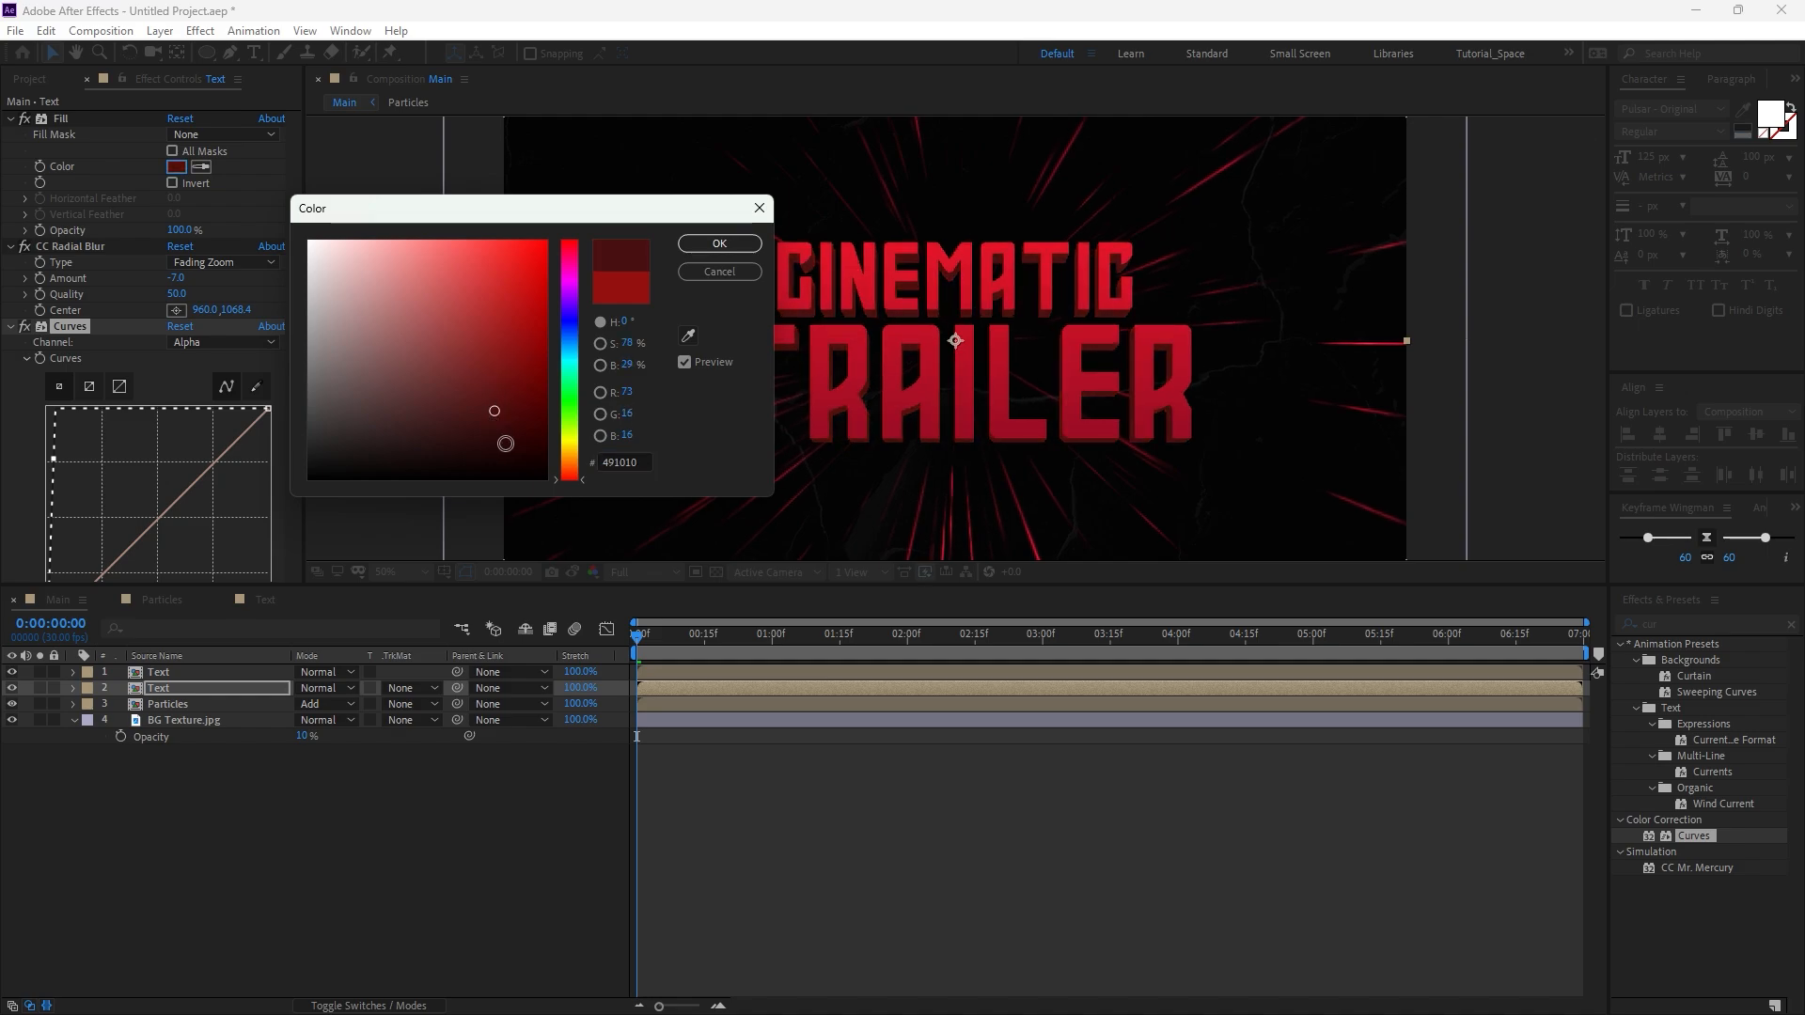
{"action": "left_click", "coordinate": [575, 335]}
{"action": "mouse_move", "coordinate": [511, 363]}
{"action": "left_mouse_down"}
{"action": "mouse_move", "coordinate": [509, 331]}
{"action": "mouse_move", "coordinate": [412, 301]}
{"action": "mouse_move", "coordinate": [465, 395]}
{"action": "mouse_move", "coordinate": [485, 344]}
{"action": "mouse_move", "coordinate": [576, 282]}
{"action": "mouse_move", "coordinate": [584, 246]}
{"action": "left_mouse_up"}
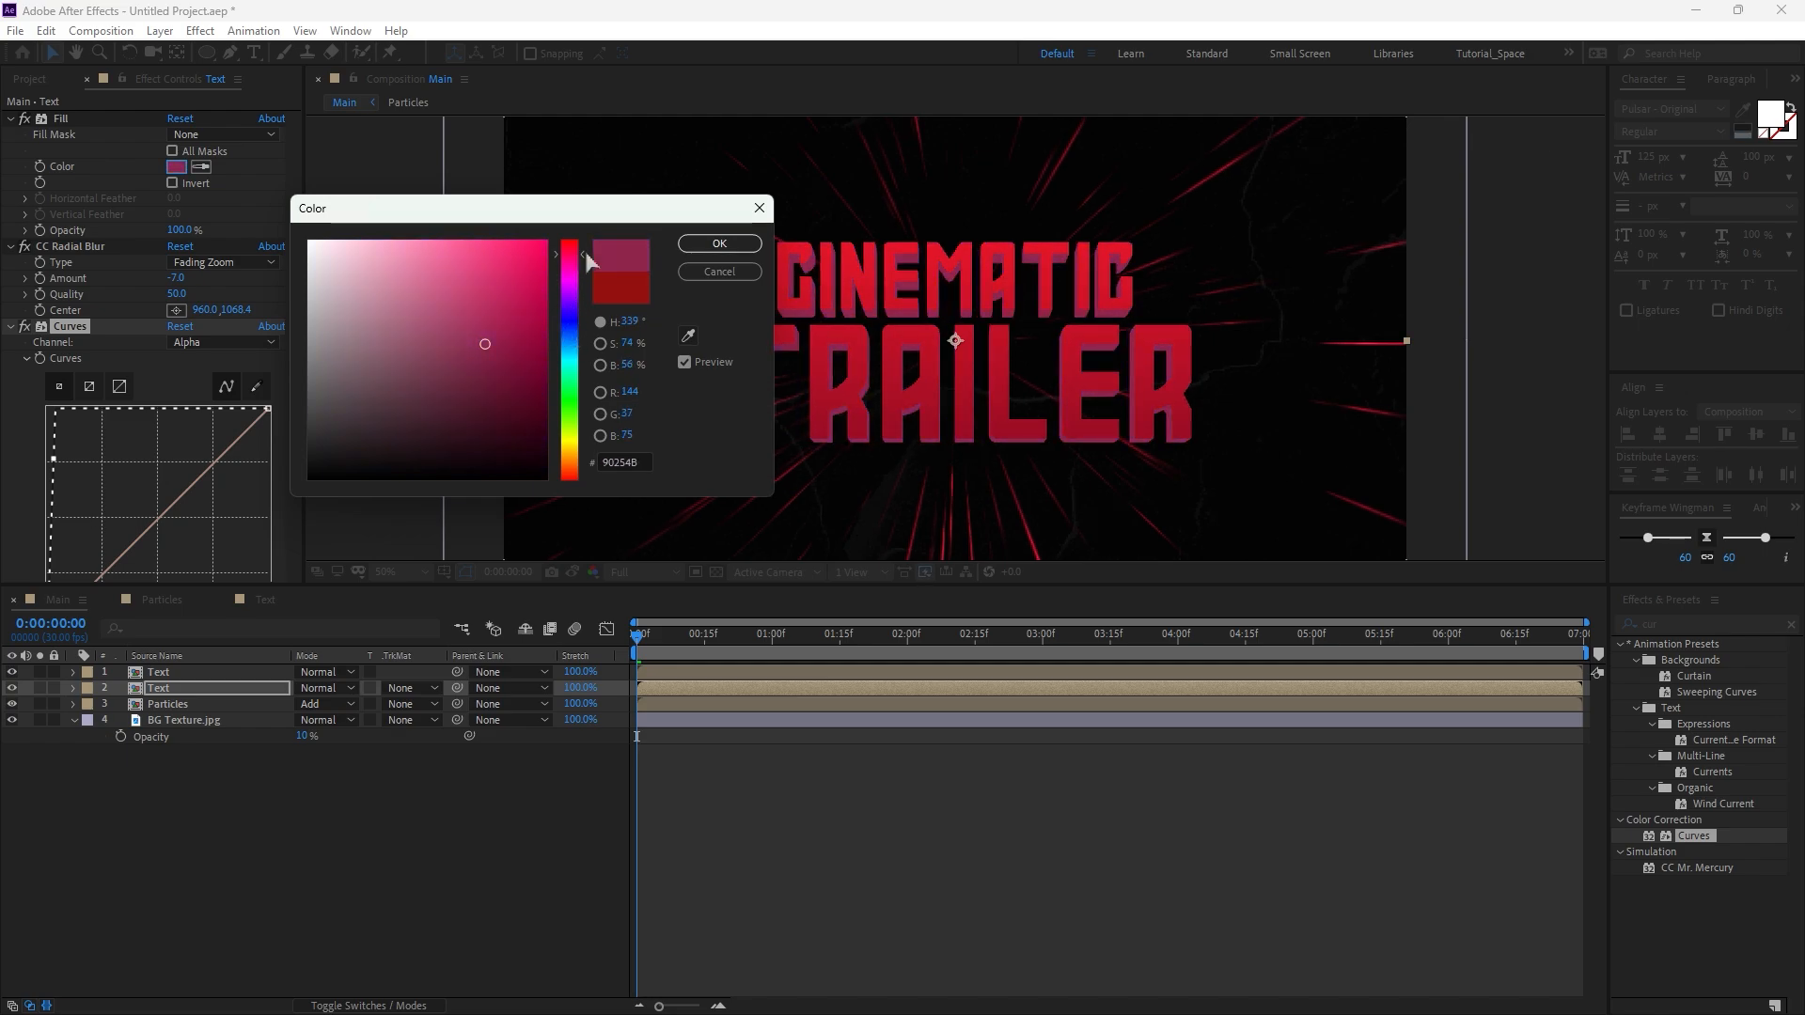
{"action": "left_click_drag", "start_coordinate": [528, 330], "coordinate": [514, 368]}
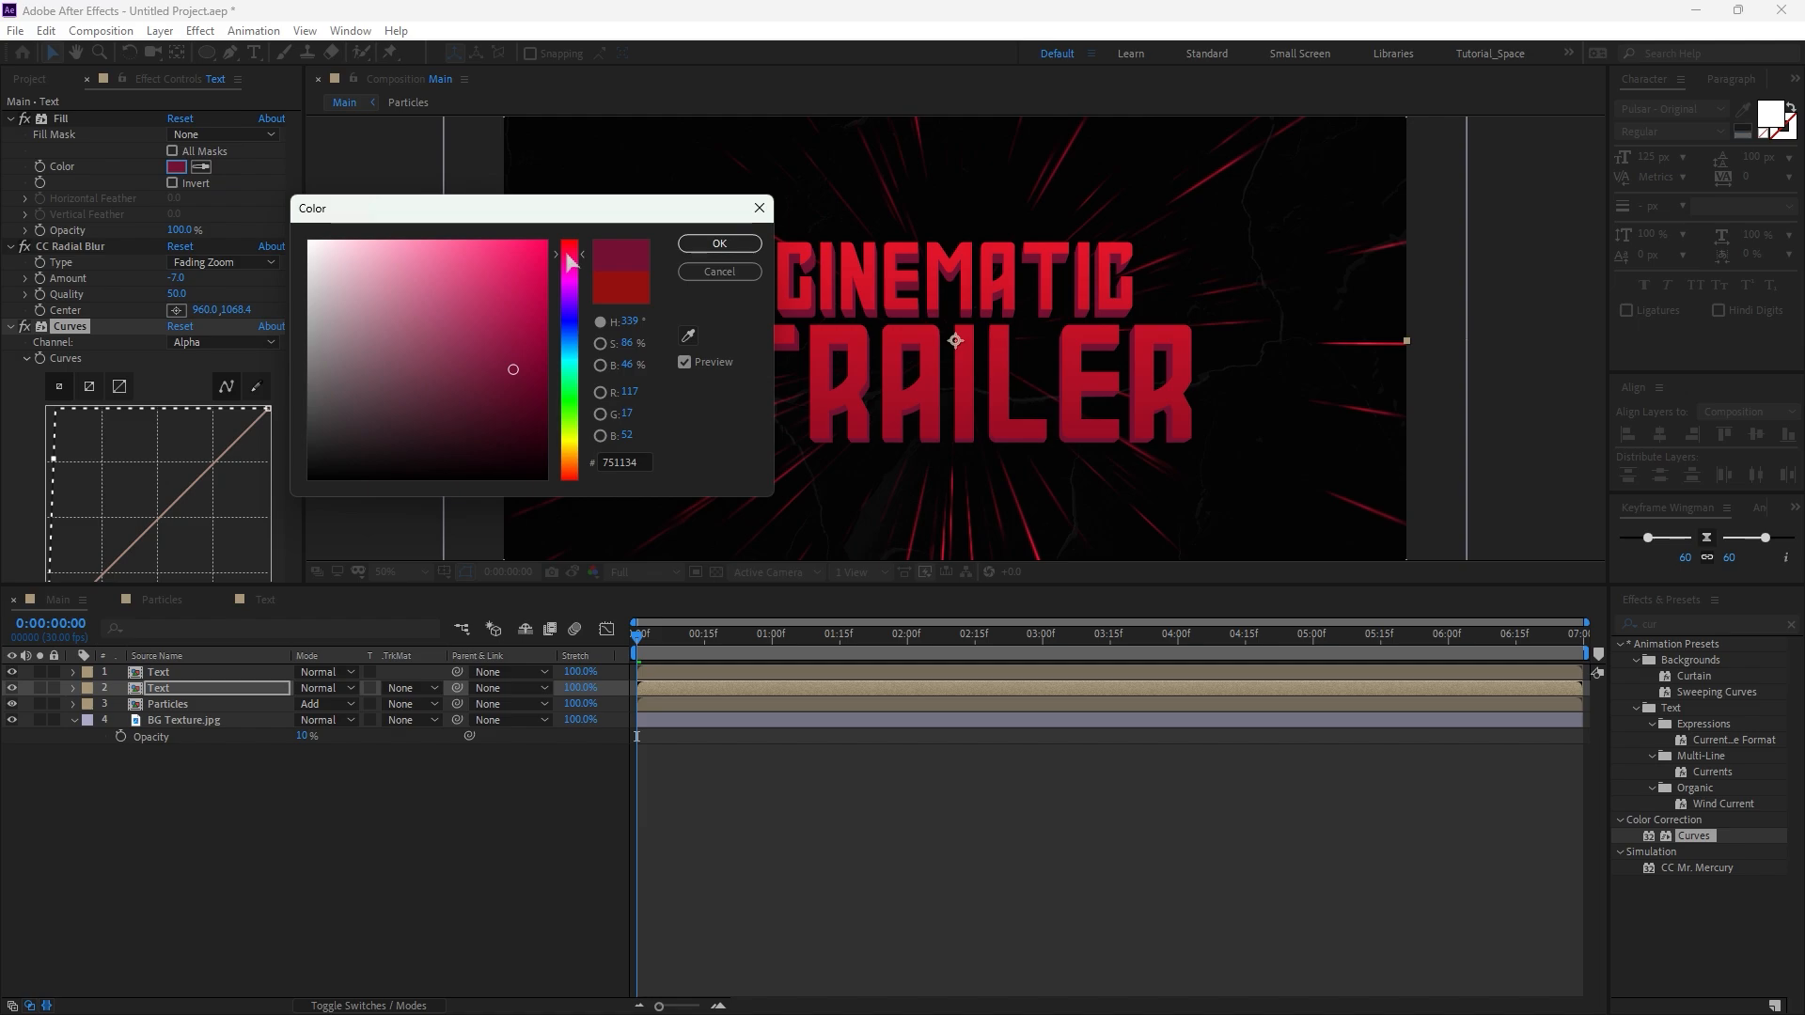
{"action": "left_click_drag", "start_coordinate": [575, 252], "coordinate": [574, 250]}
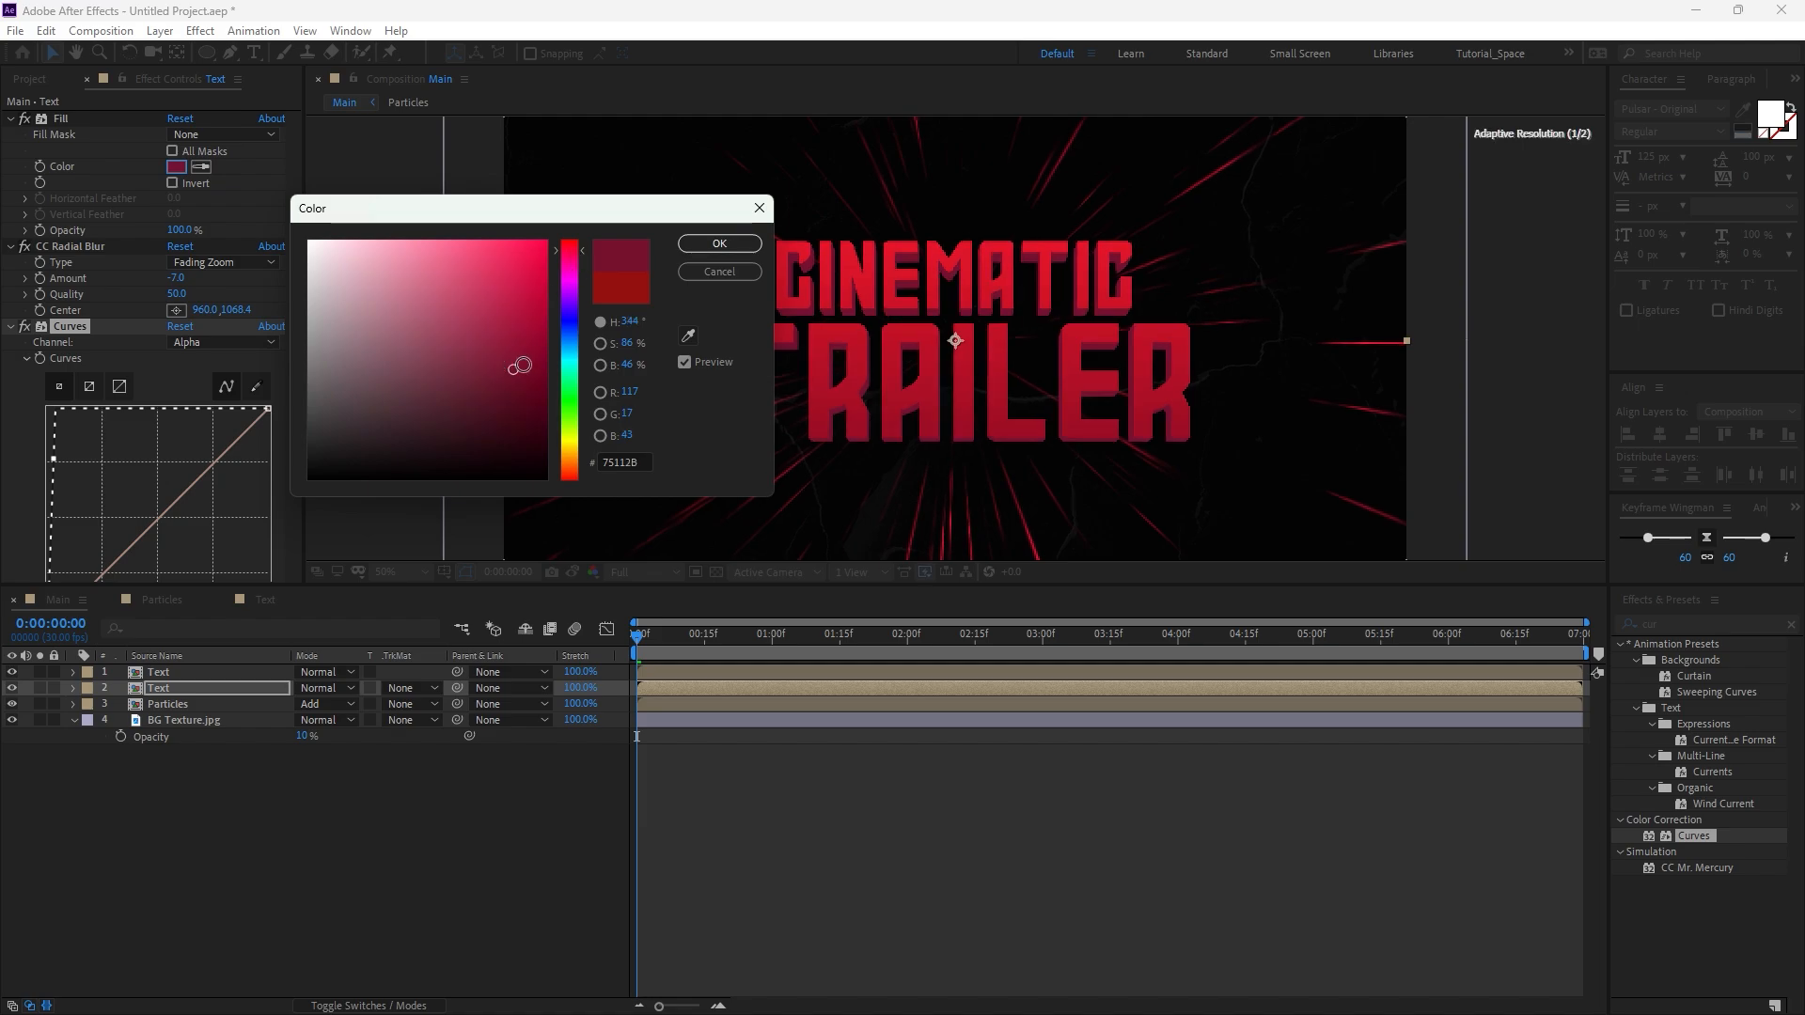
{"action": "left_click_drag", "start_coordinate": [498, 387], "coordinate": [523, 363]}
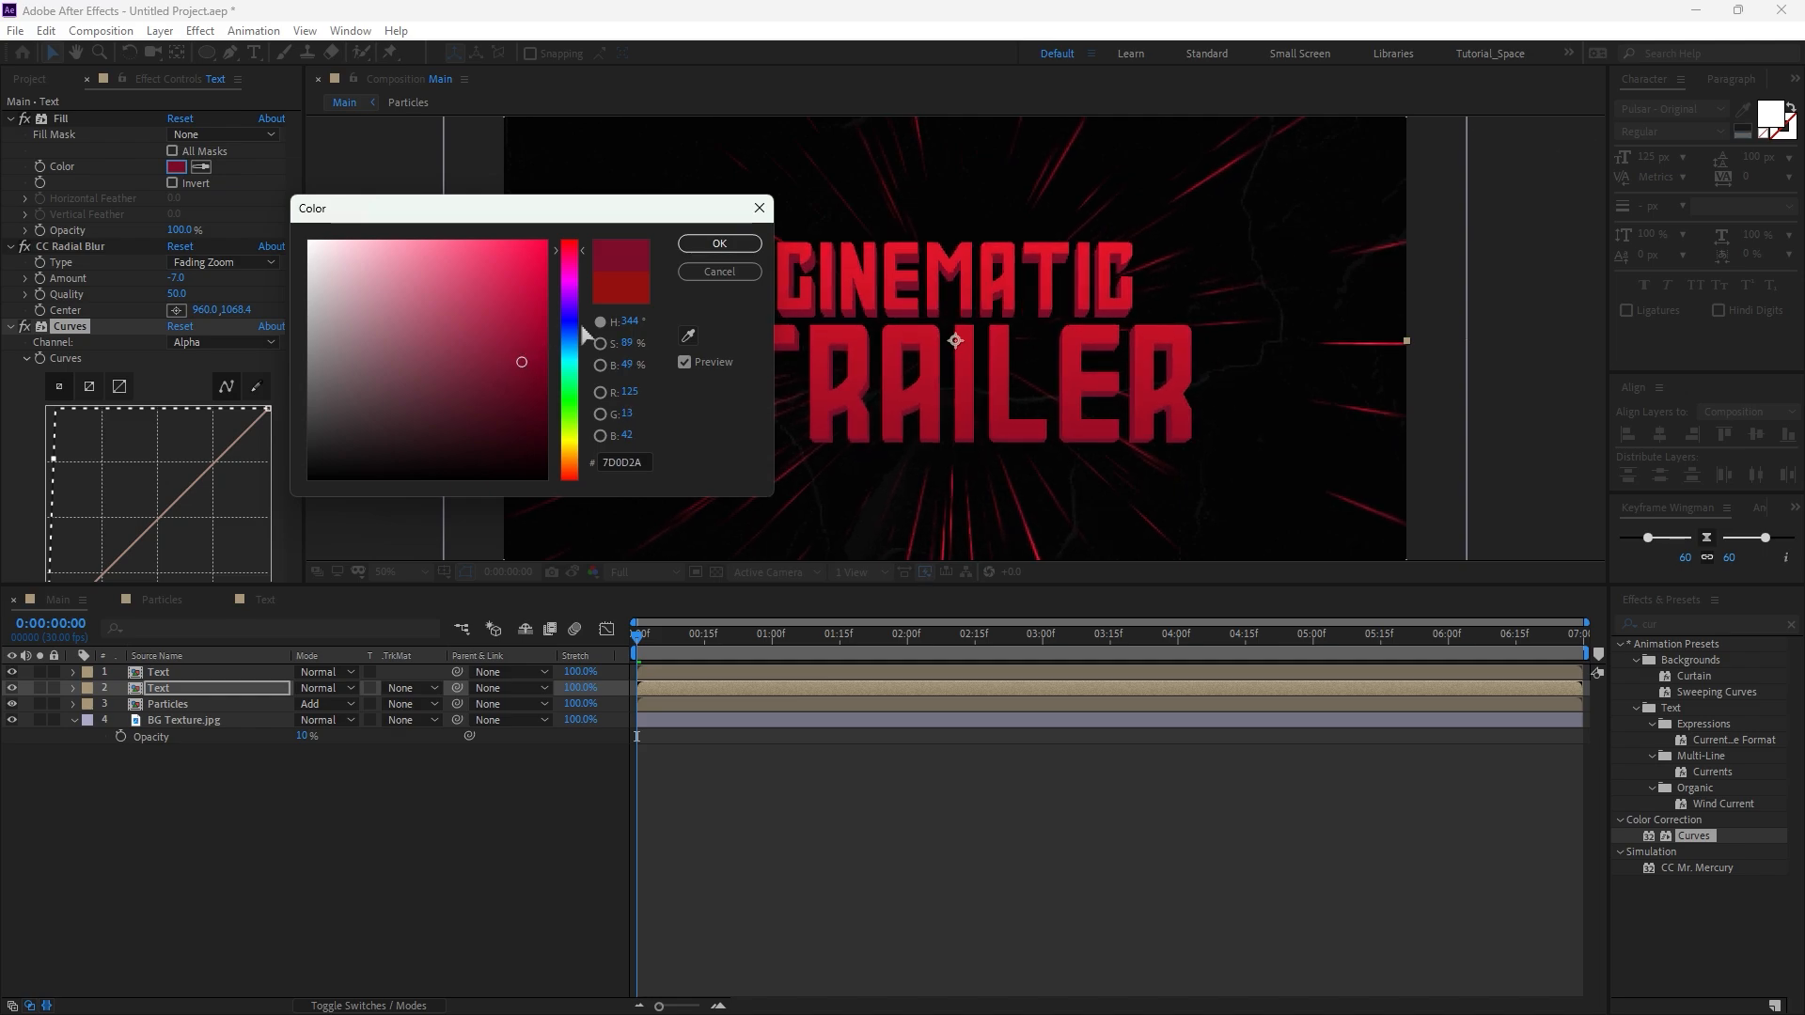
{"action": "left_click", "coordinate": [719, 244]}
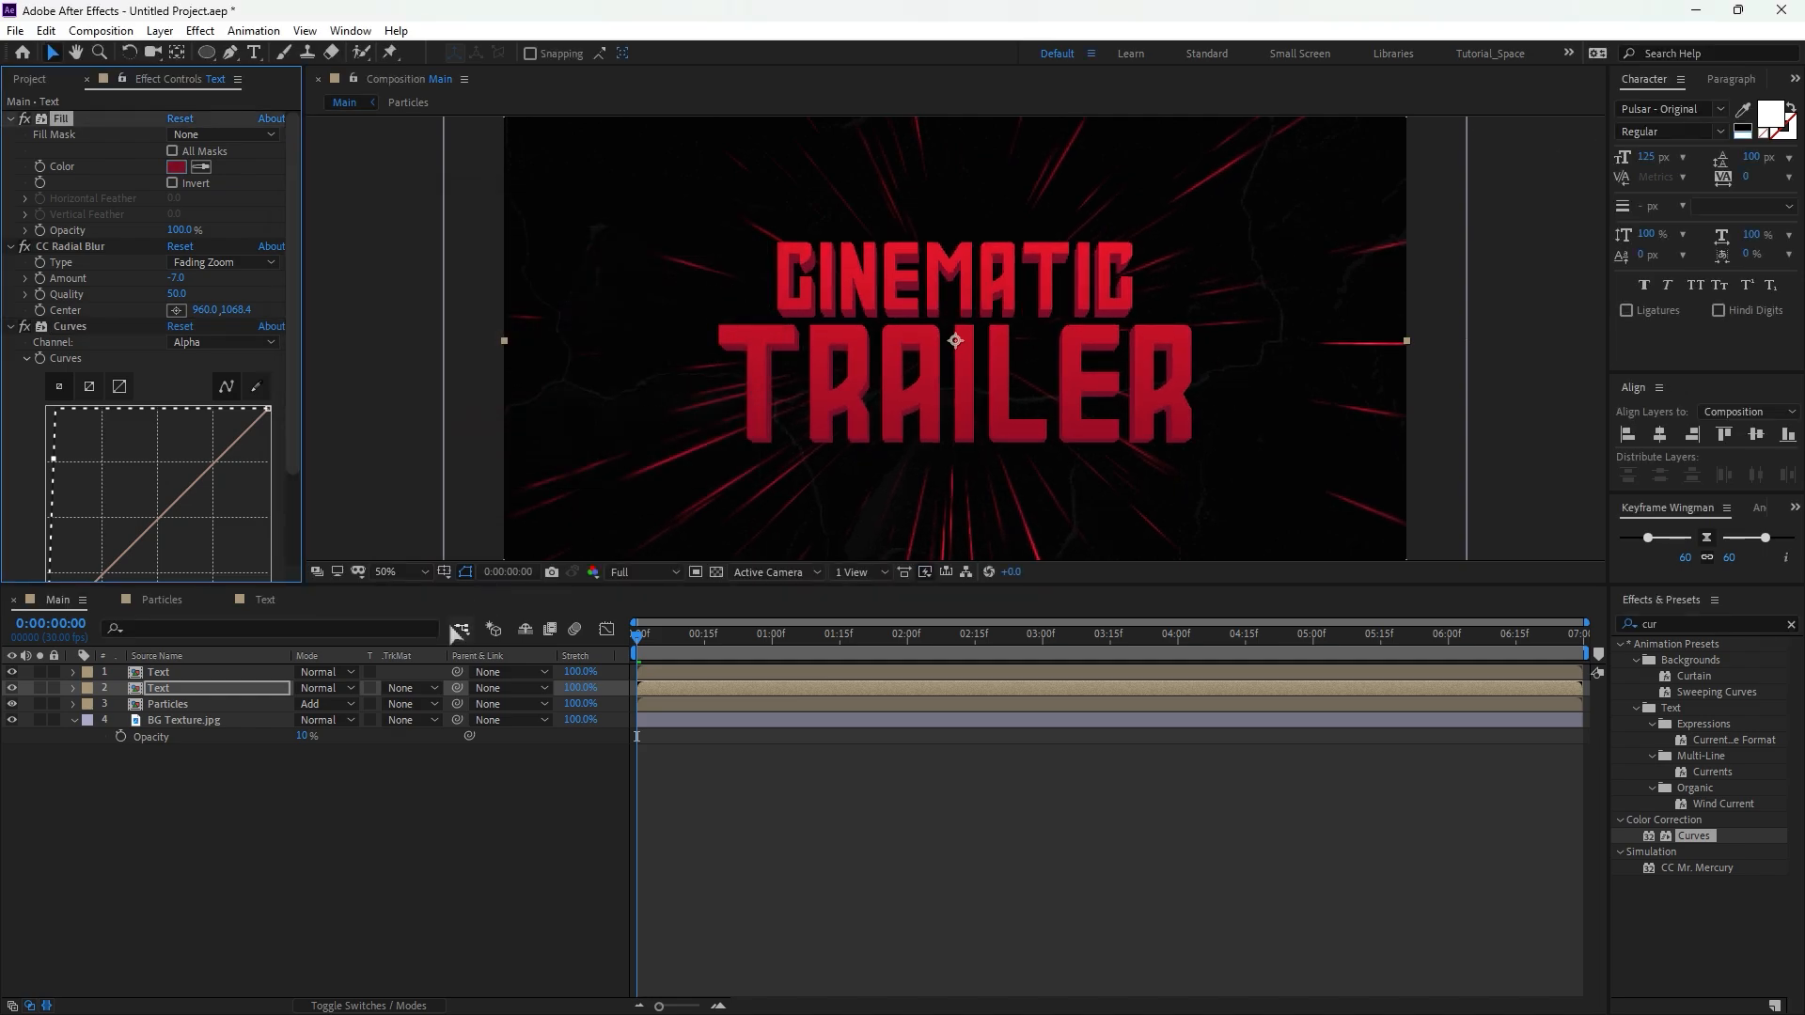
Collapse the BG Texture.jpg layer's properties and create a black 1920 × 1080 px solid named Lens in Main.
{"action": "left_click", "coordinate": [292, 838]}
{"action": "left_click", "coordinate": [75, 720]}
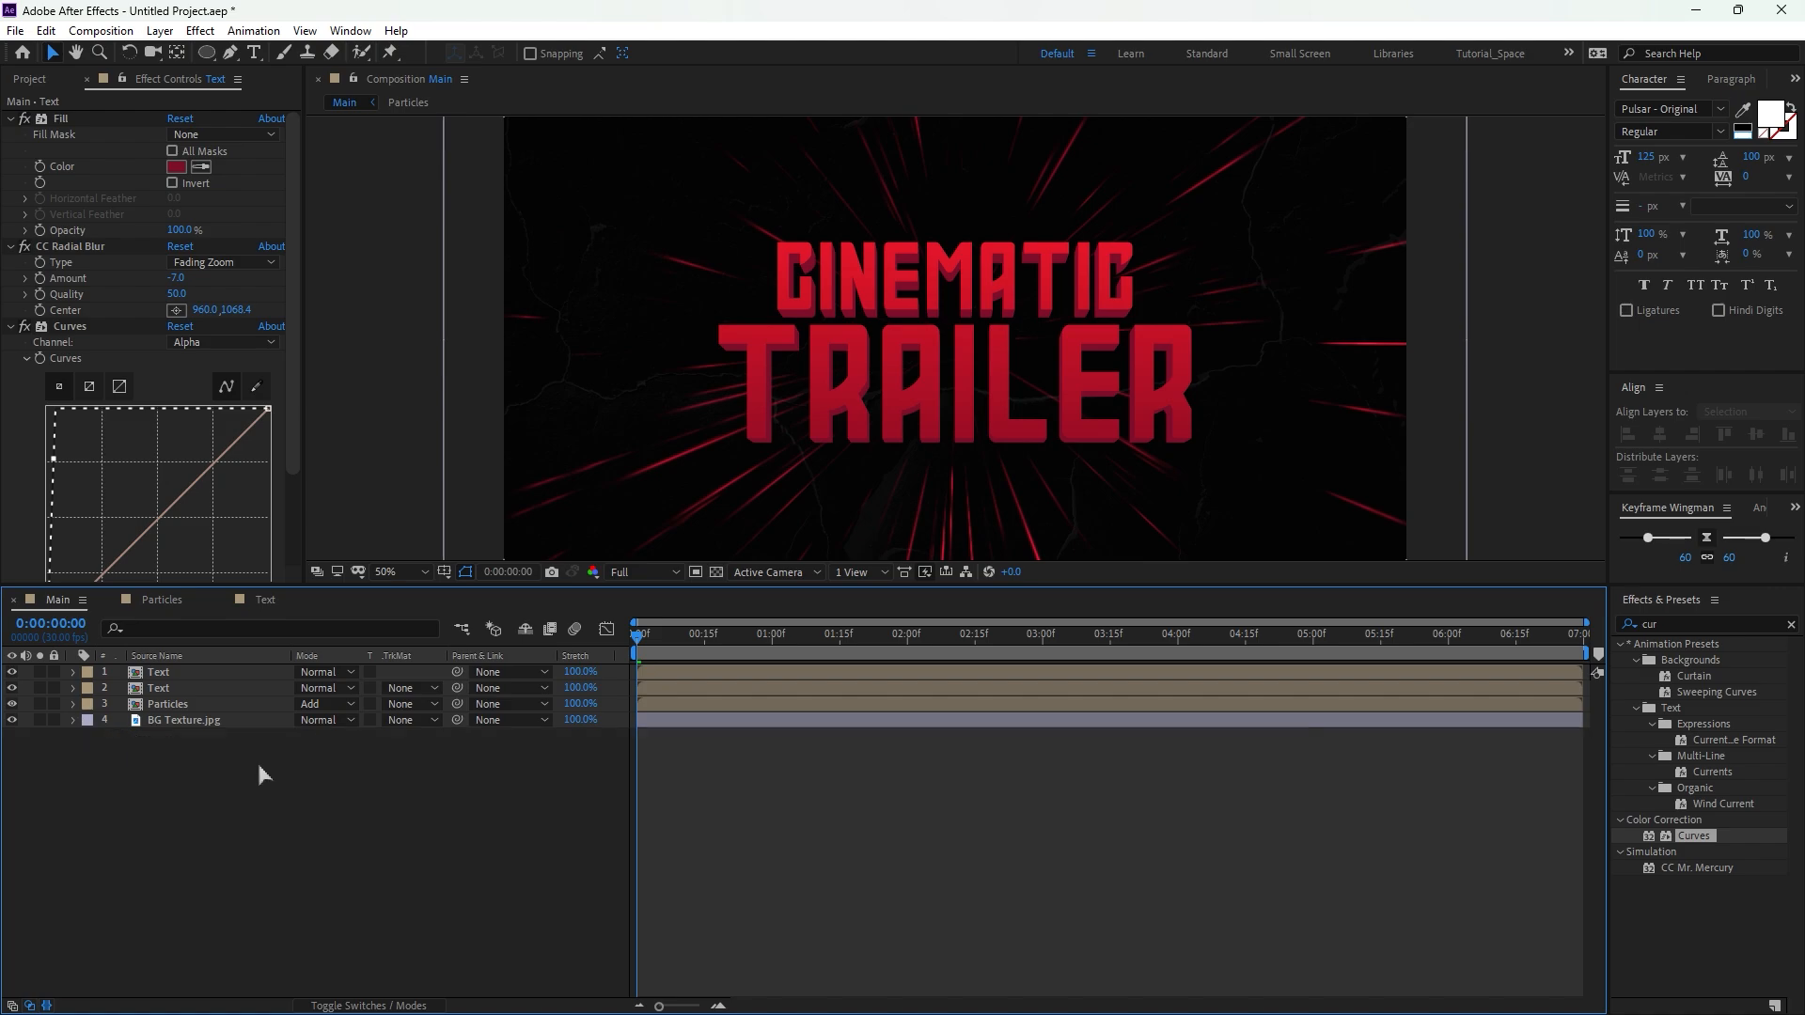
{"action": "right_click", "coordinate": [260, 766]}
{"action": "mouse_move", "coordinate": [307, 787]}
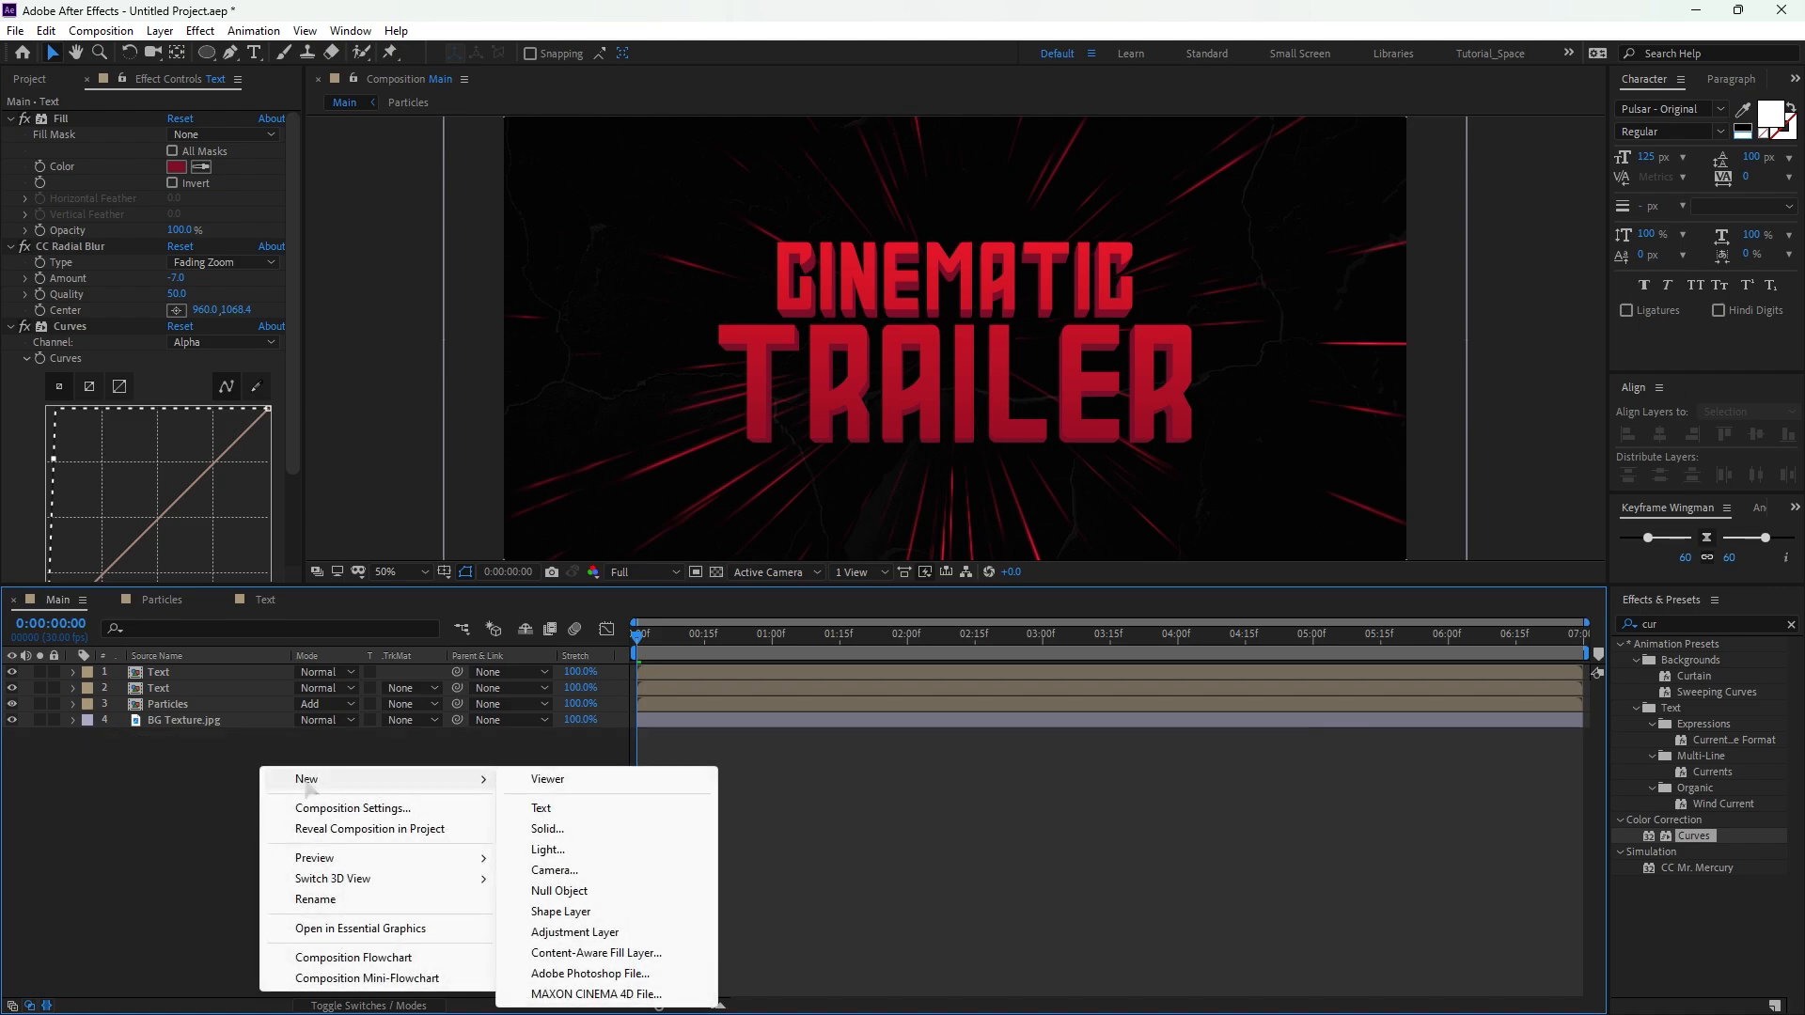
{"action": "left_click", "coordinate": [554, 831]}
{"action": "type", "text": "Lens"}
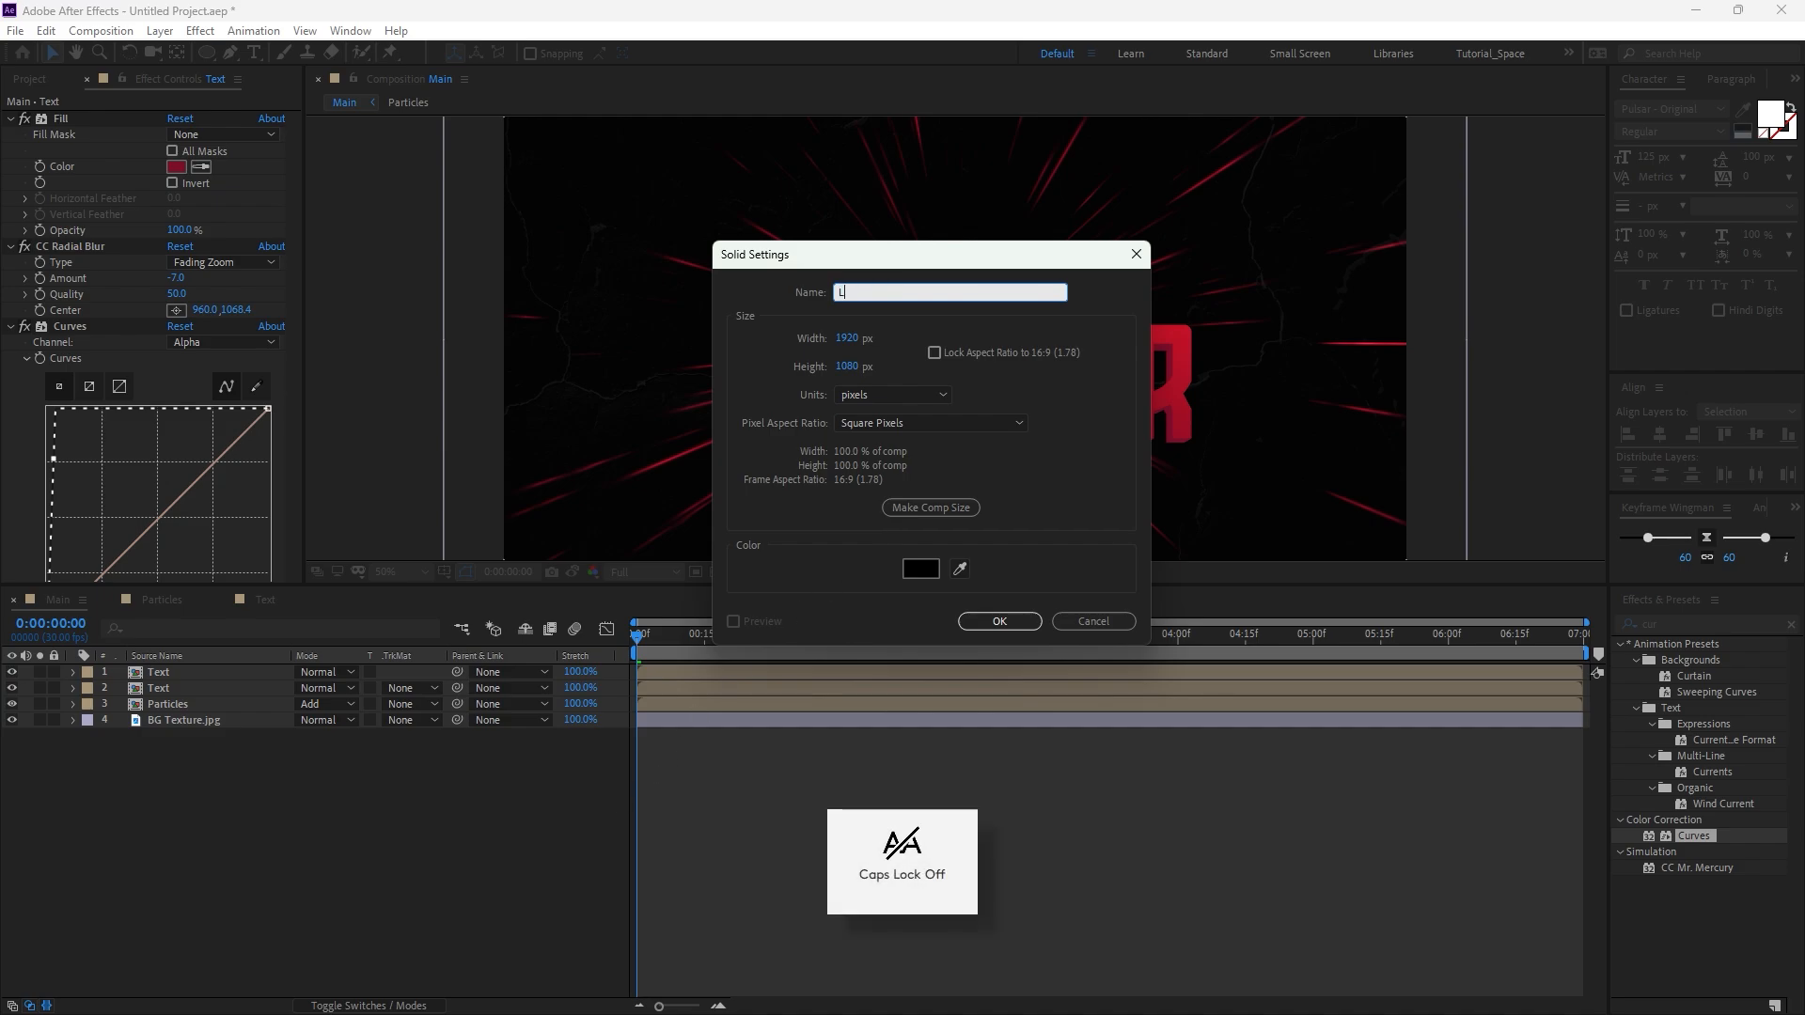
{"action": "left_click", "coordinate": [1000, 623]}
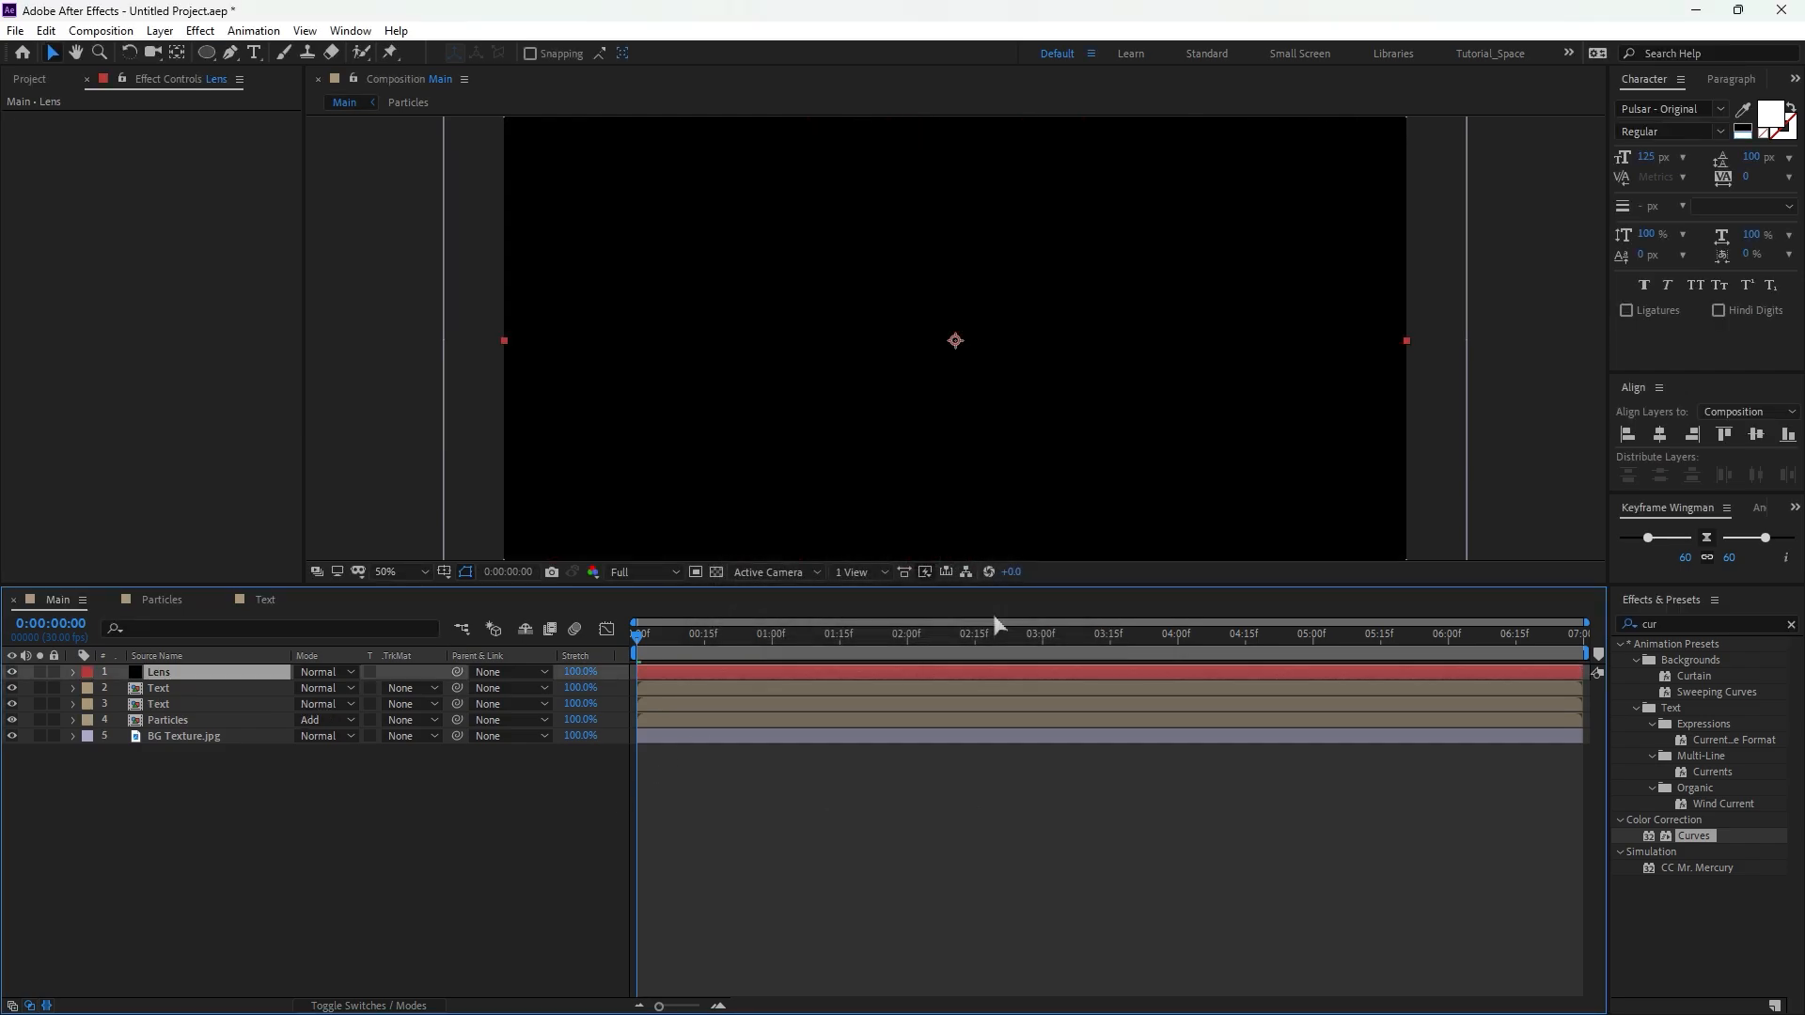
Apply Lens Flare to the Lens solid and move its Flare Center outside the frame's upper-right corner, at about 2100, -188.
{"action": "left_click", "coordinate": [1671, 626]}
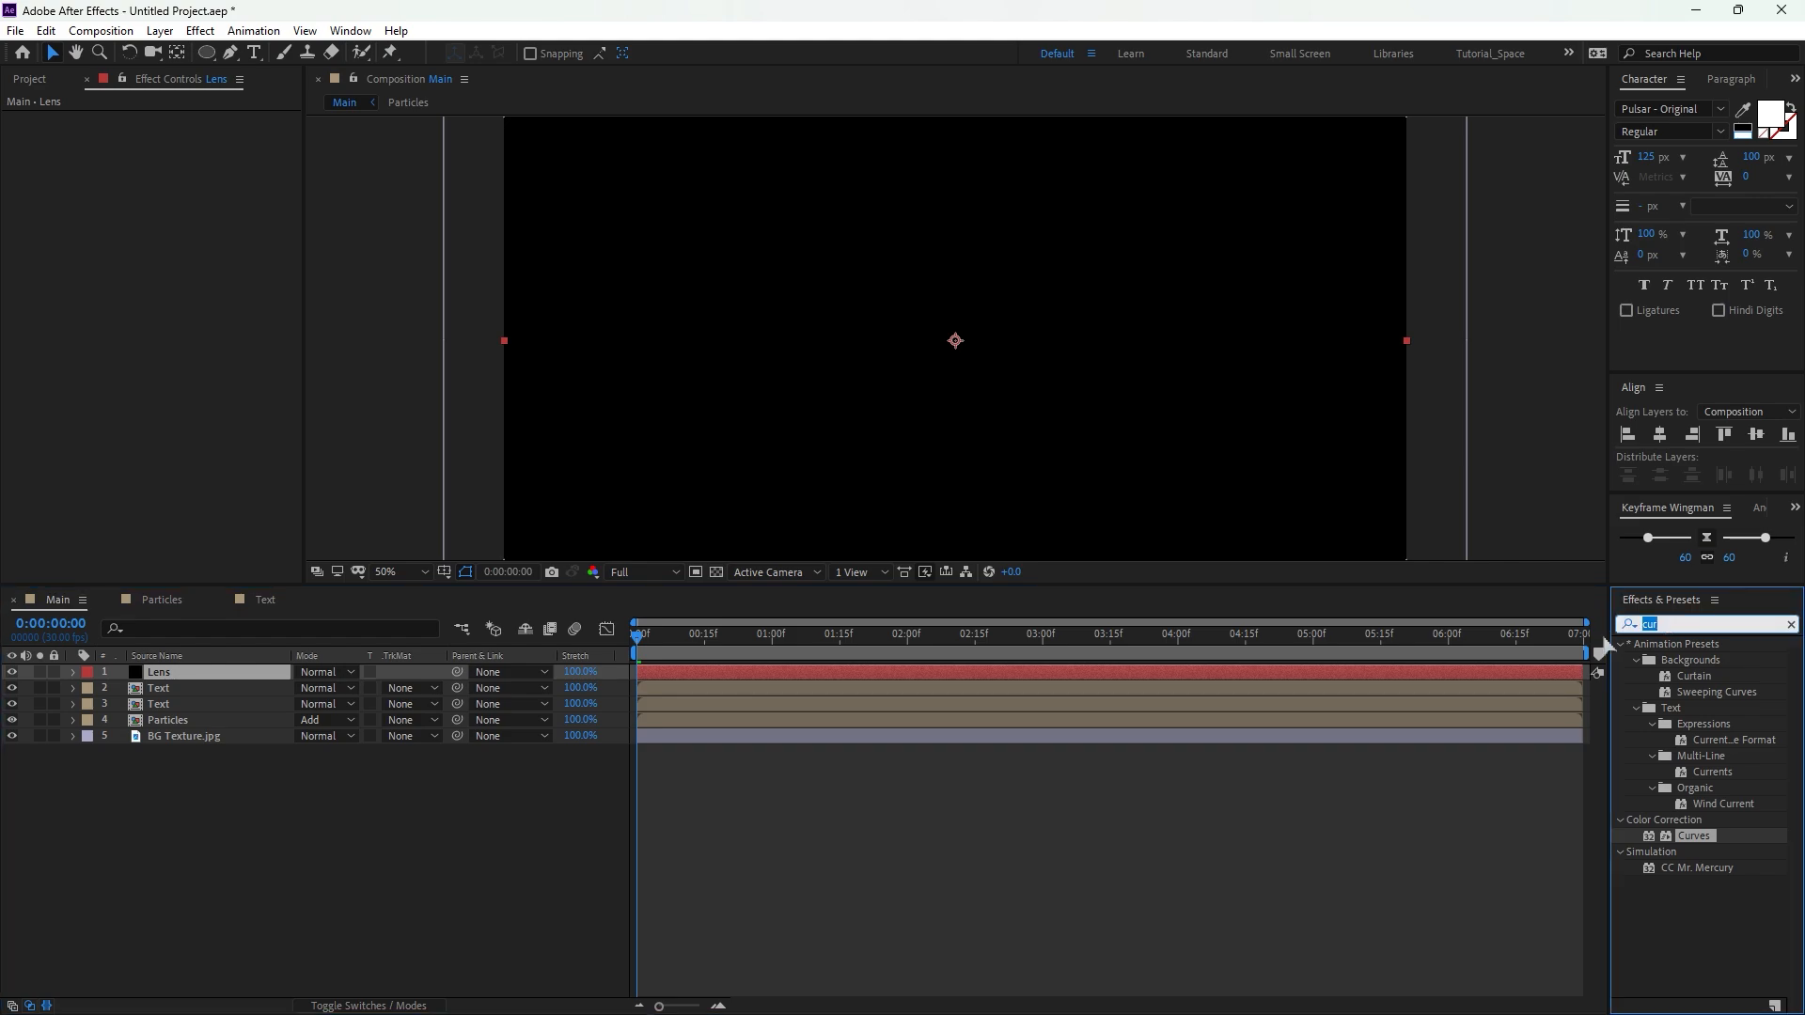
{"action": "type", "text": "lens"}
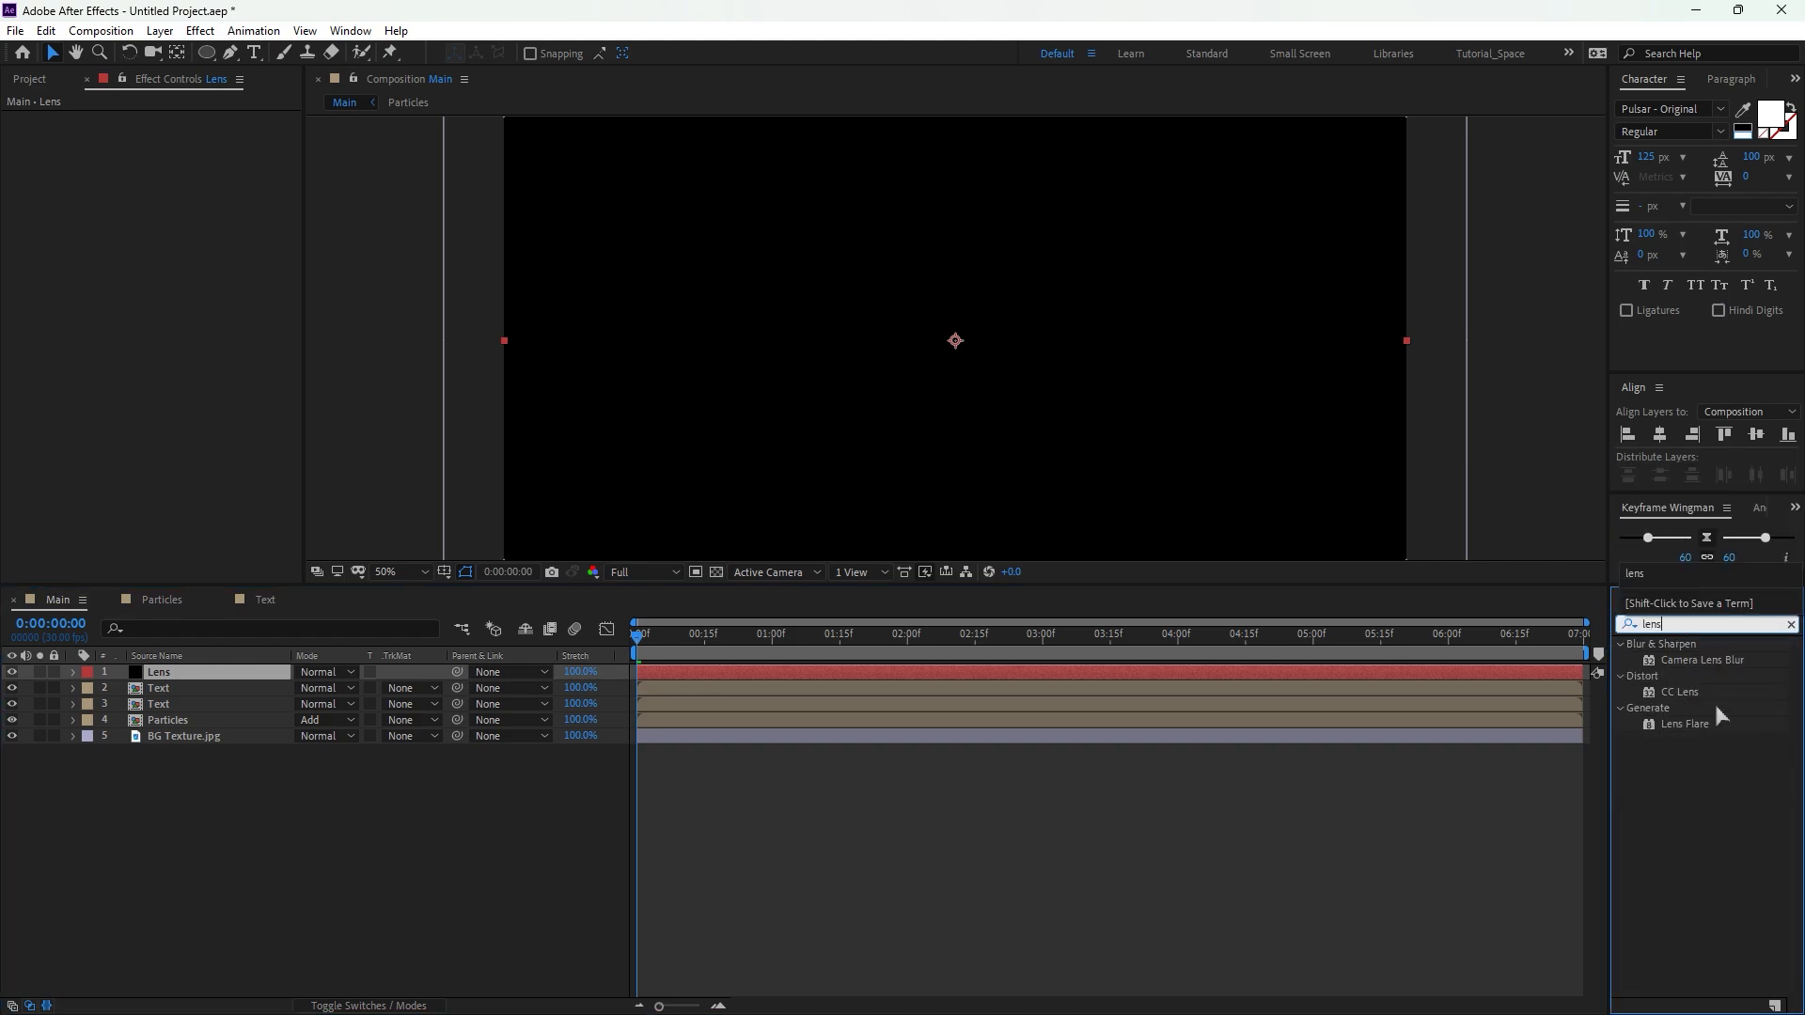
{"action": "left_click_drag", "start_coordinate": [1684, 725], "coordinate": [218, 671]}
{"action": "key", "text": "comma"}
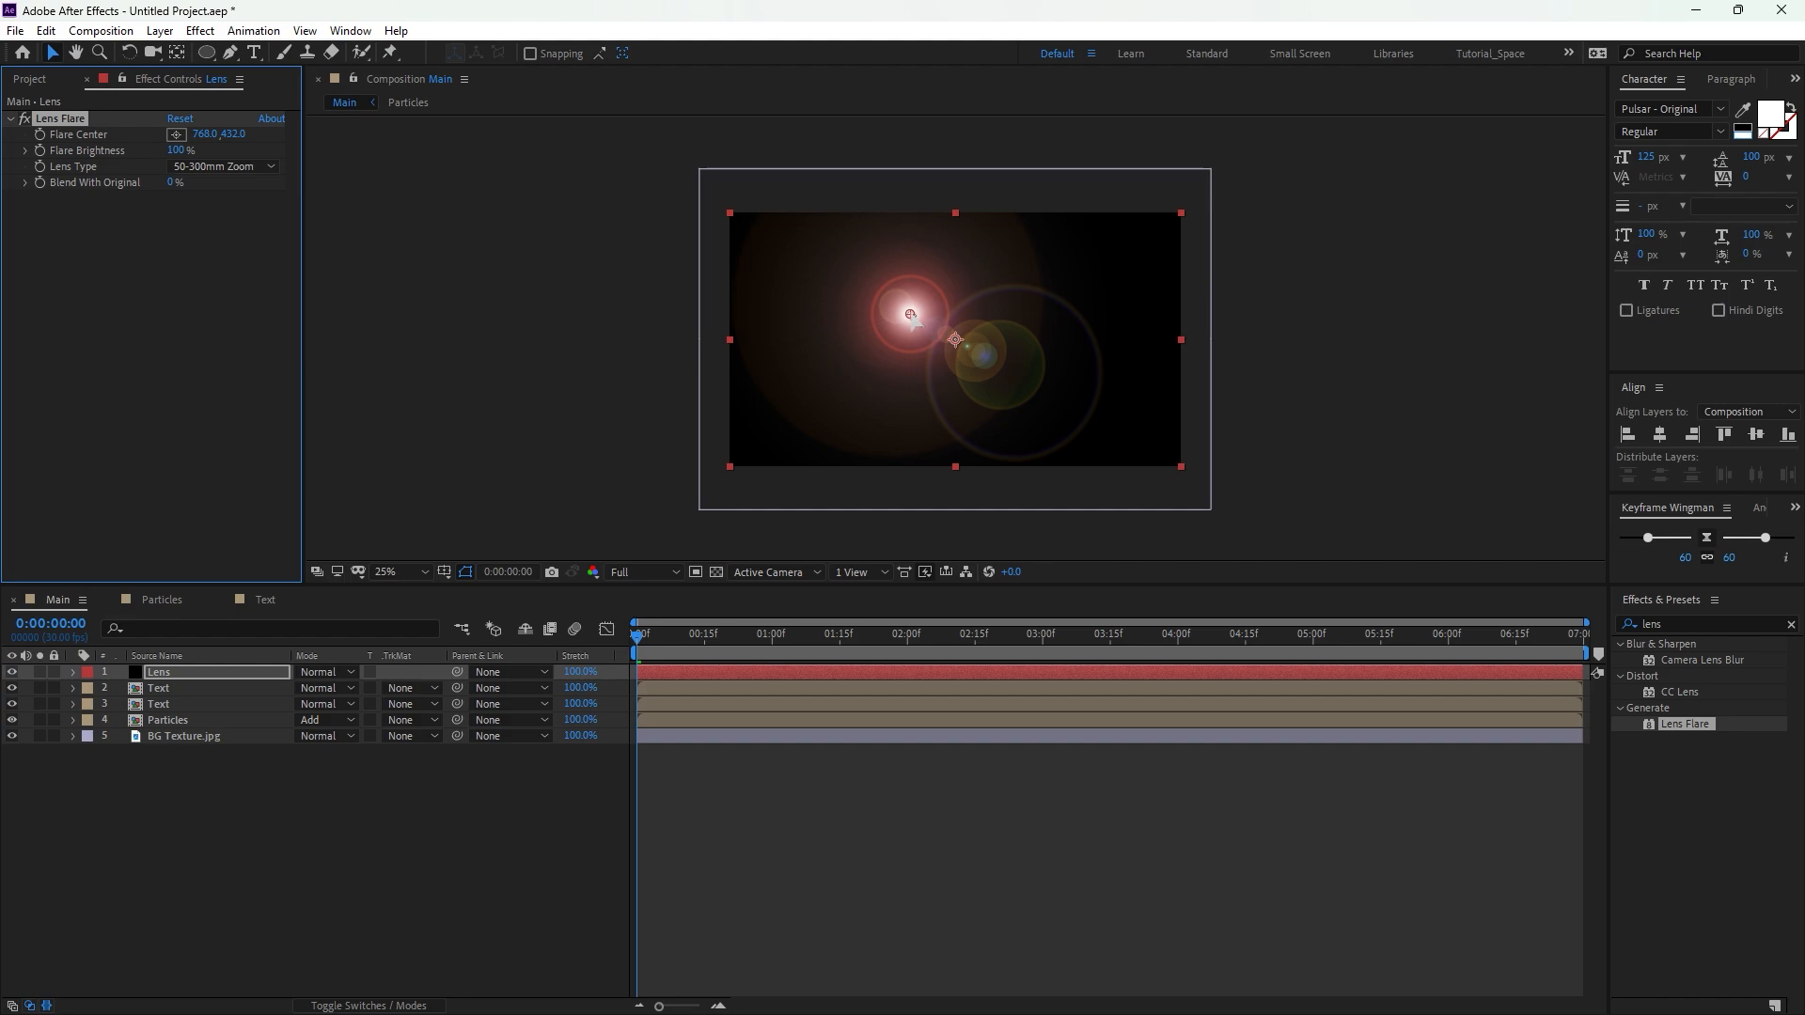
{"action": "left_click_drag", "start_coordinate": [911, 314], "coordinate": [1225, 171]}
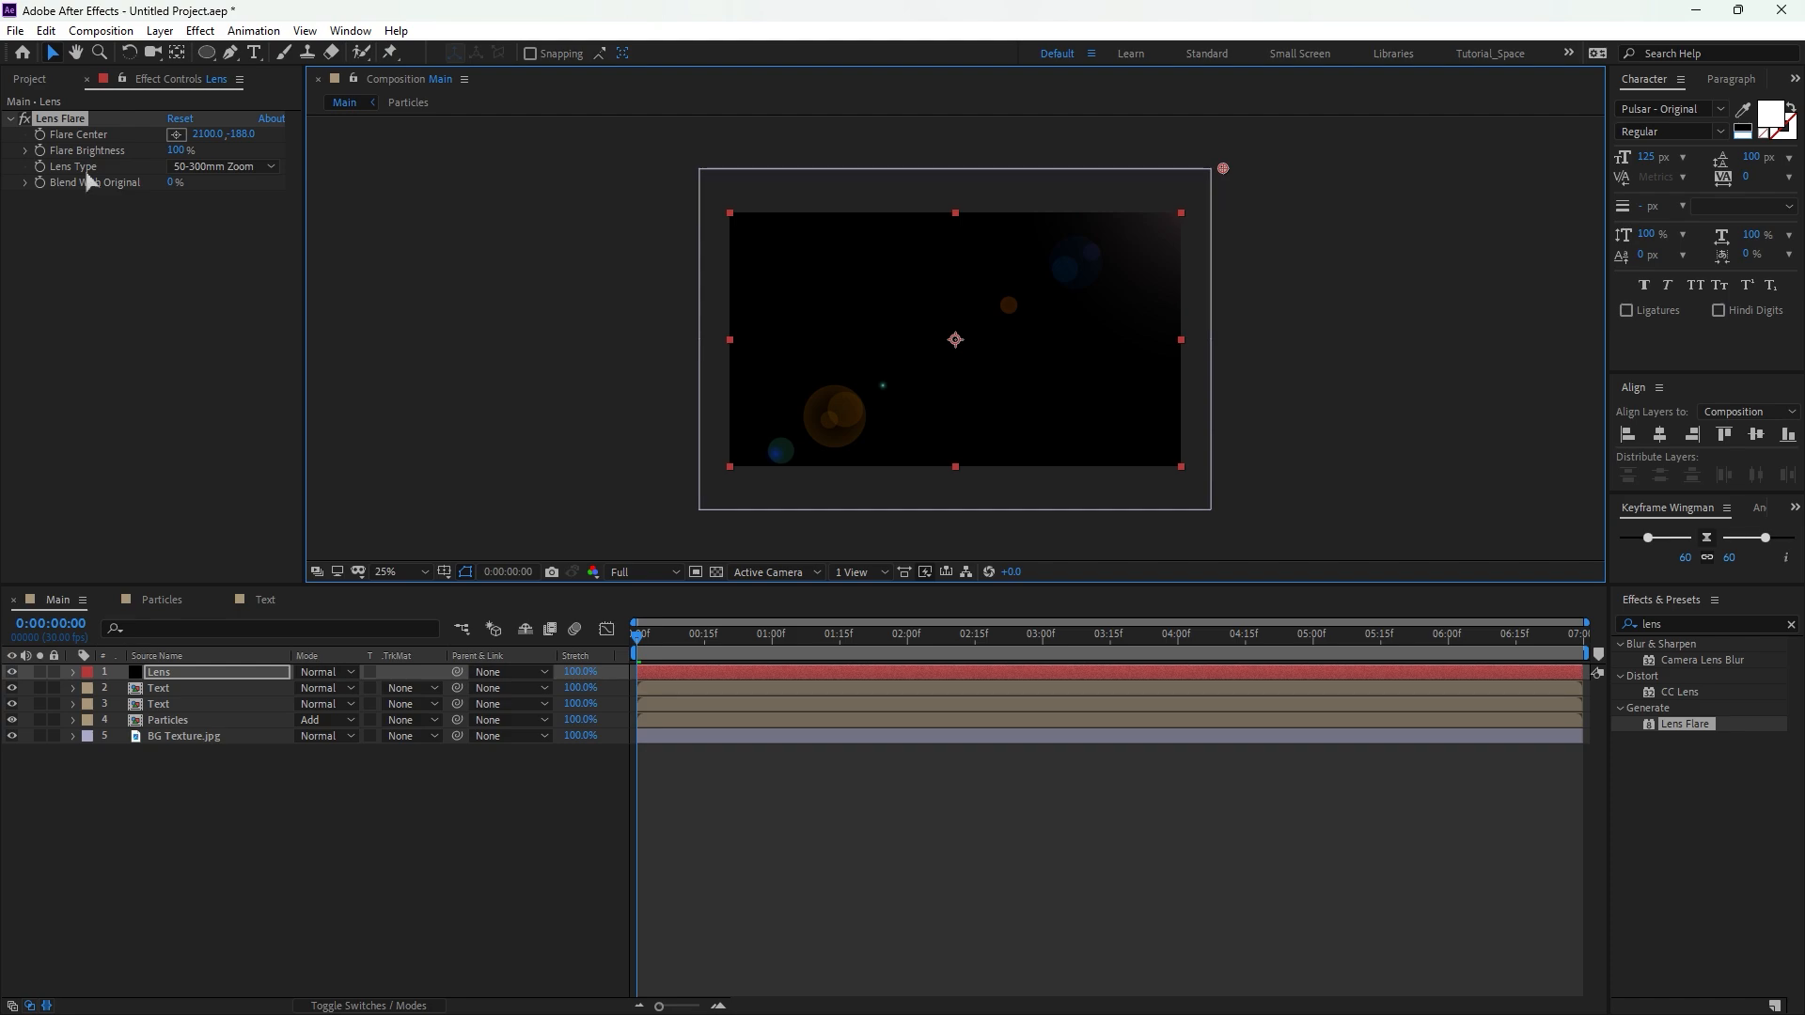
Change the flare's Lens Type to 105mm Prime and set the Lens layer's blending mode to Add.
{"action": "left_click", "coordinate": [224, 167]}
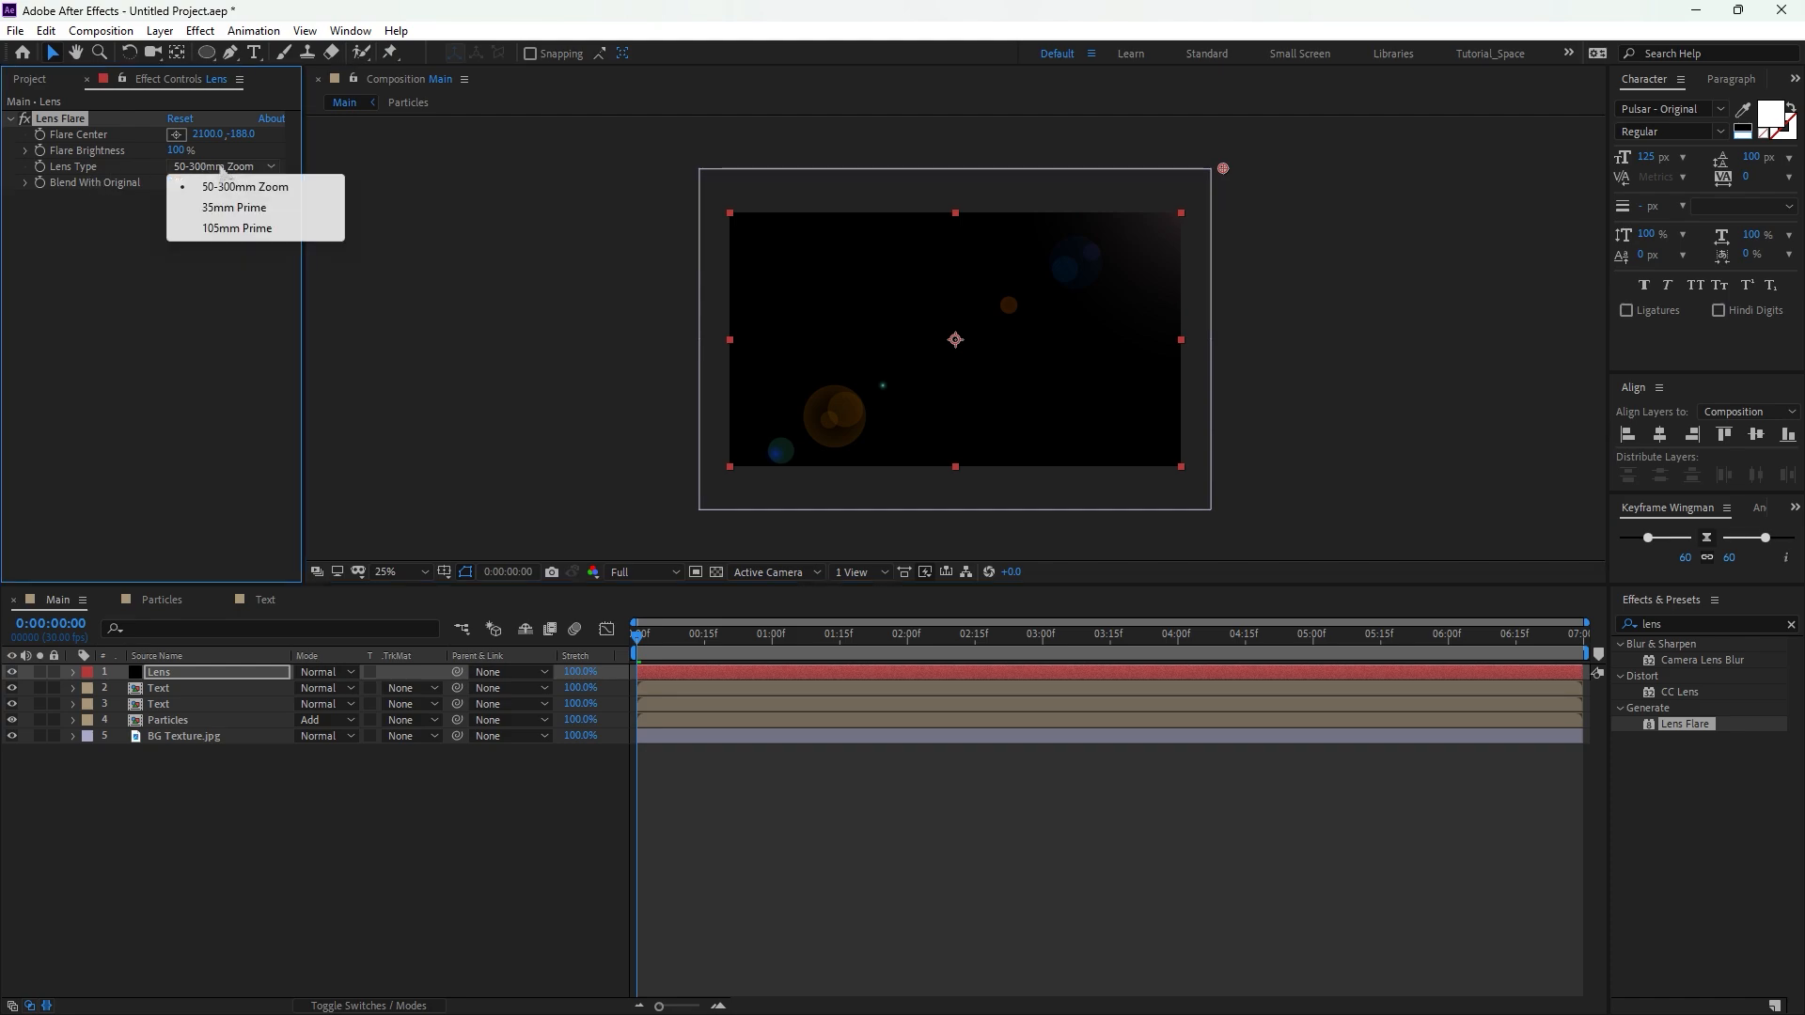
{"action": "left_click", "coordinate": [237, 228]}
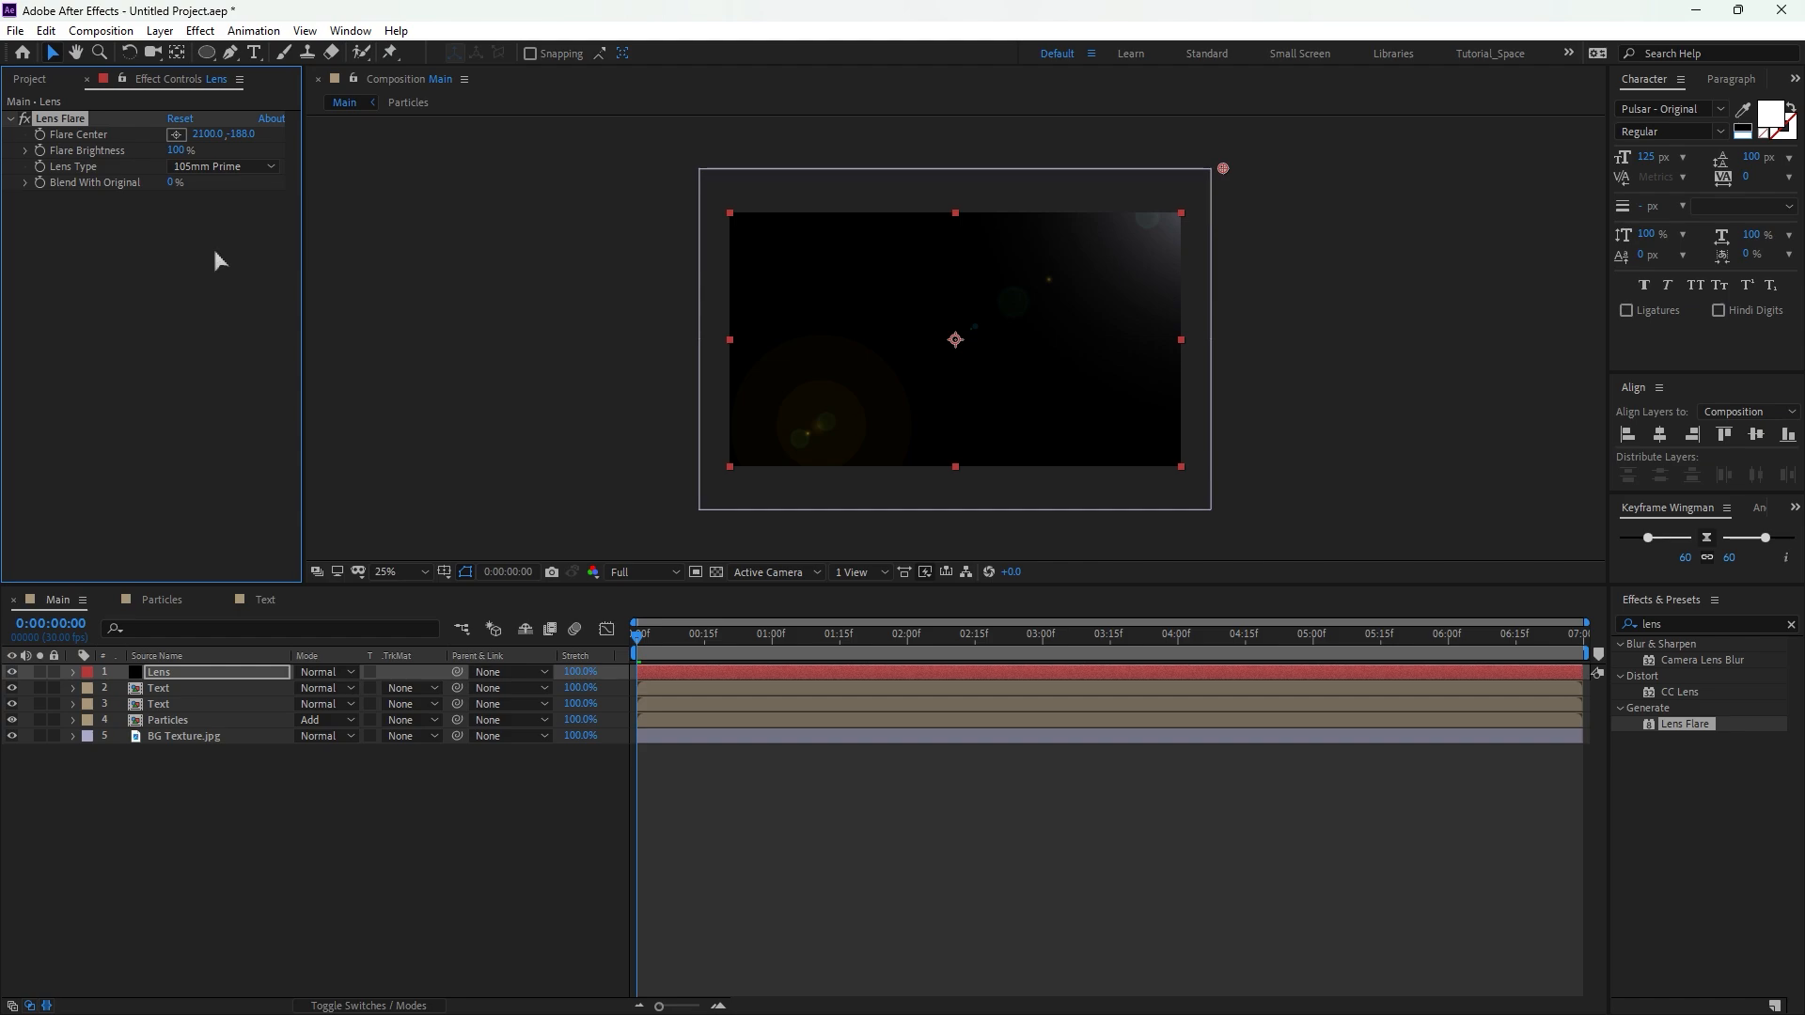
{"action": "left_click", "coordinate": [243, 673]}
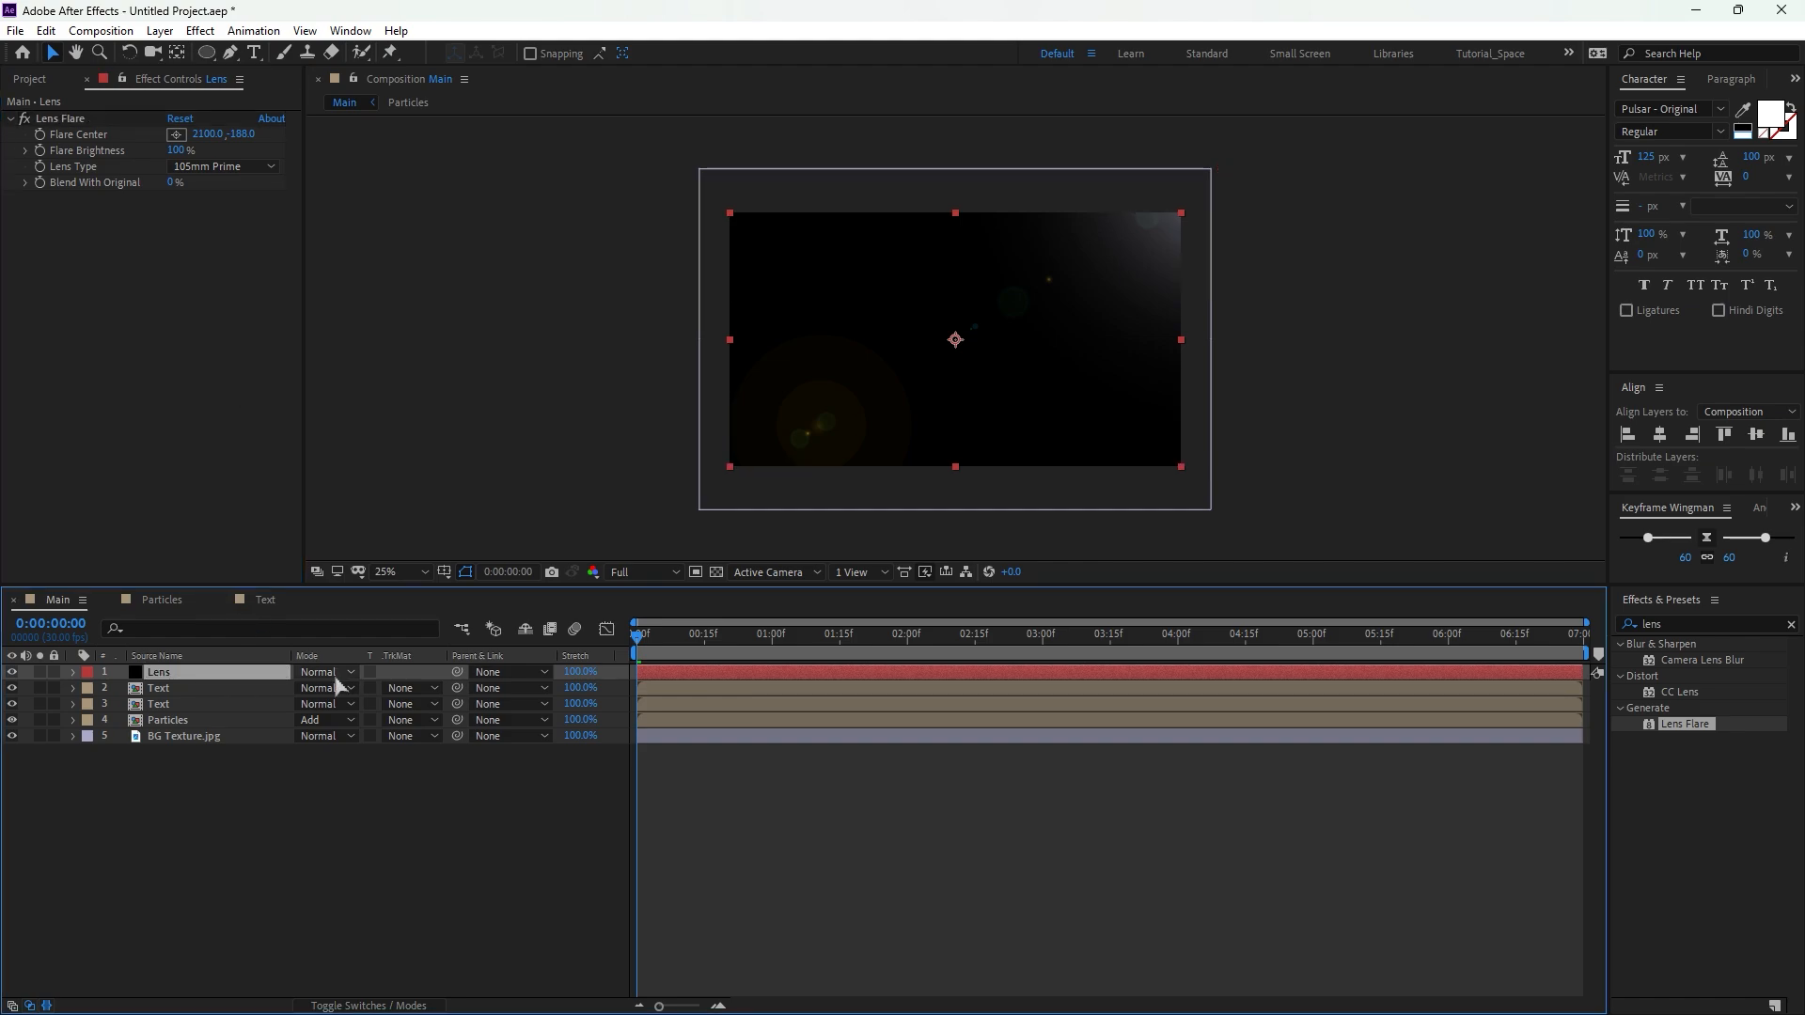
{"action": "left_click", "coordinate": [336, 675]}
{"action": "left_click", "coordinate": [406, 380]}
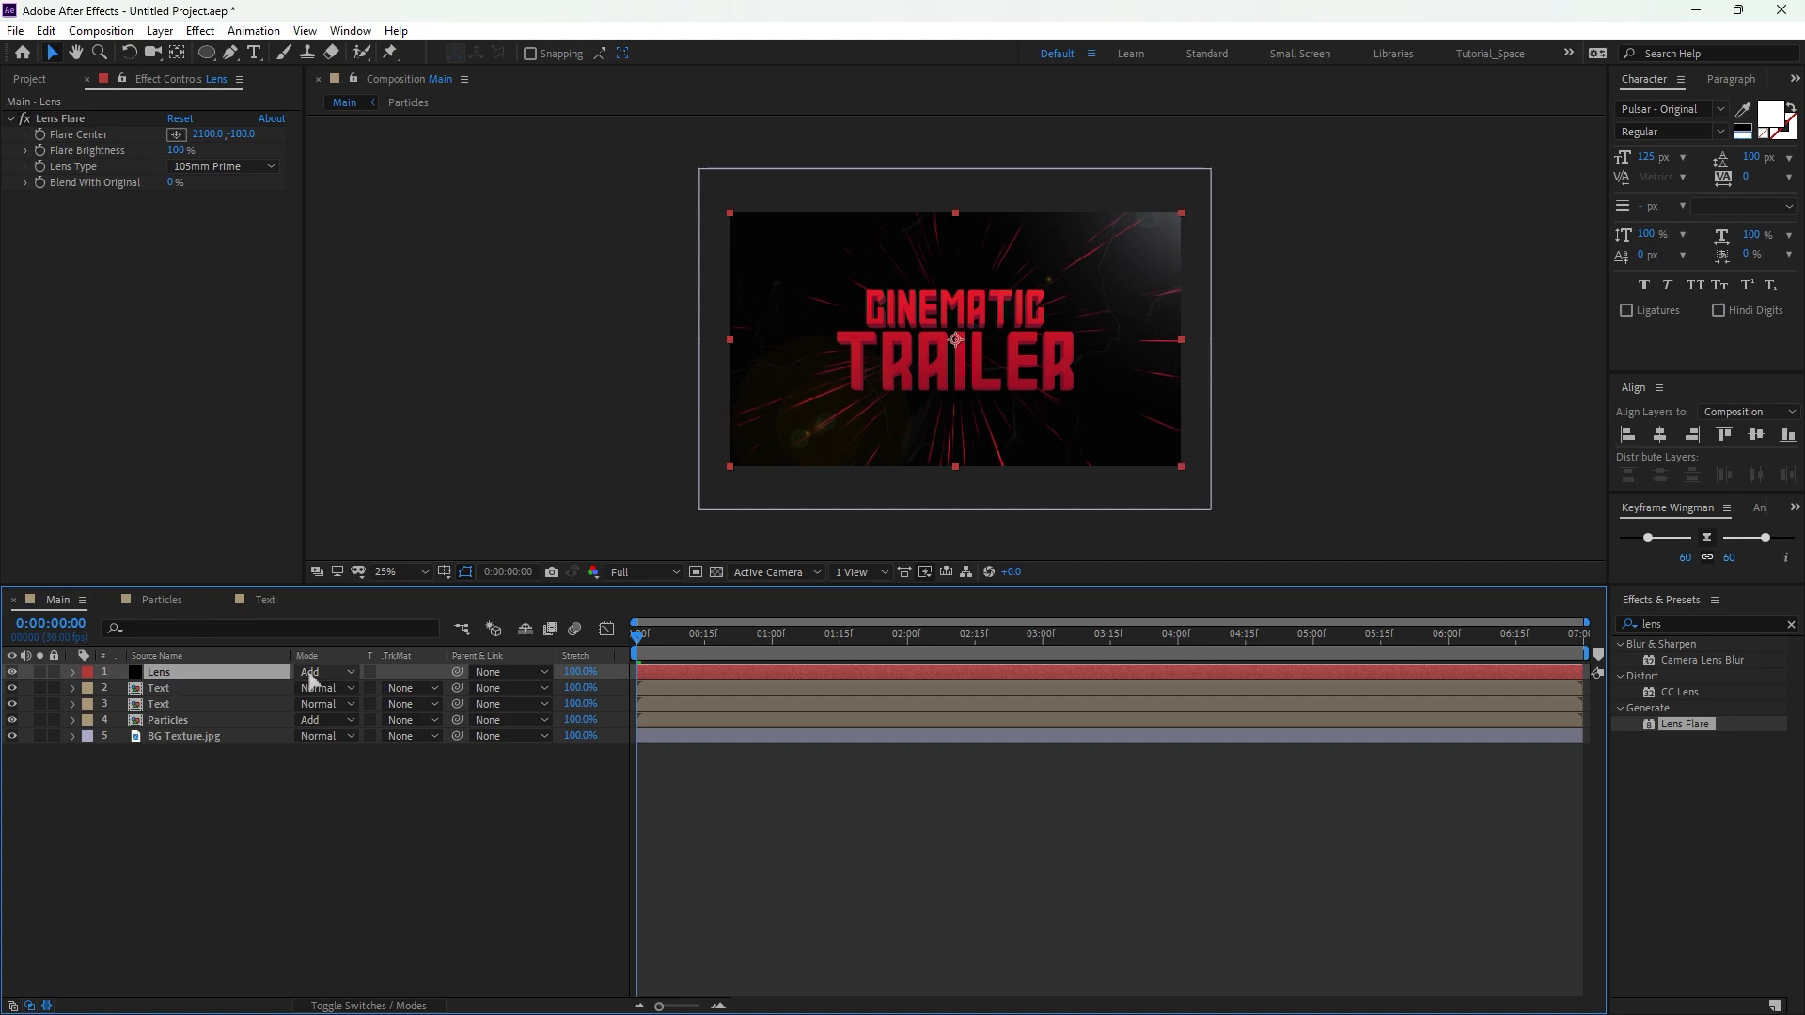
Apply Curves to the Lens layer and pull the lower part of its RGB curve slightly down.
{"action": "double_click", "coordinate": [1654, 624]}
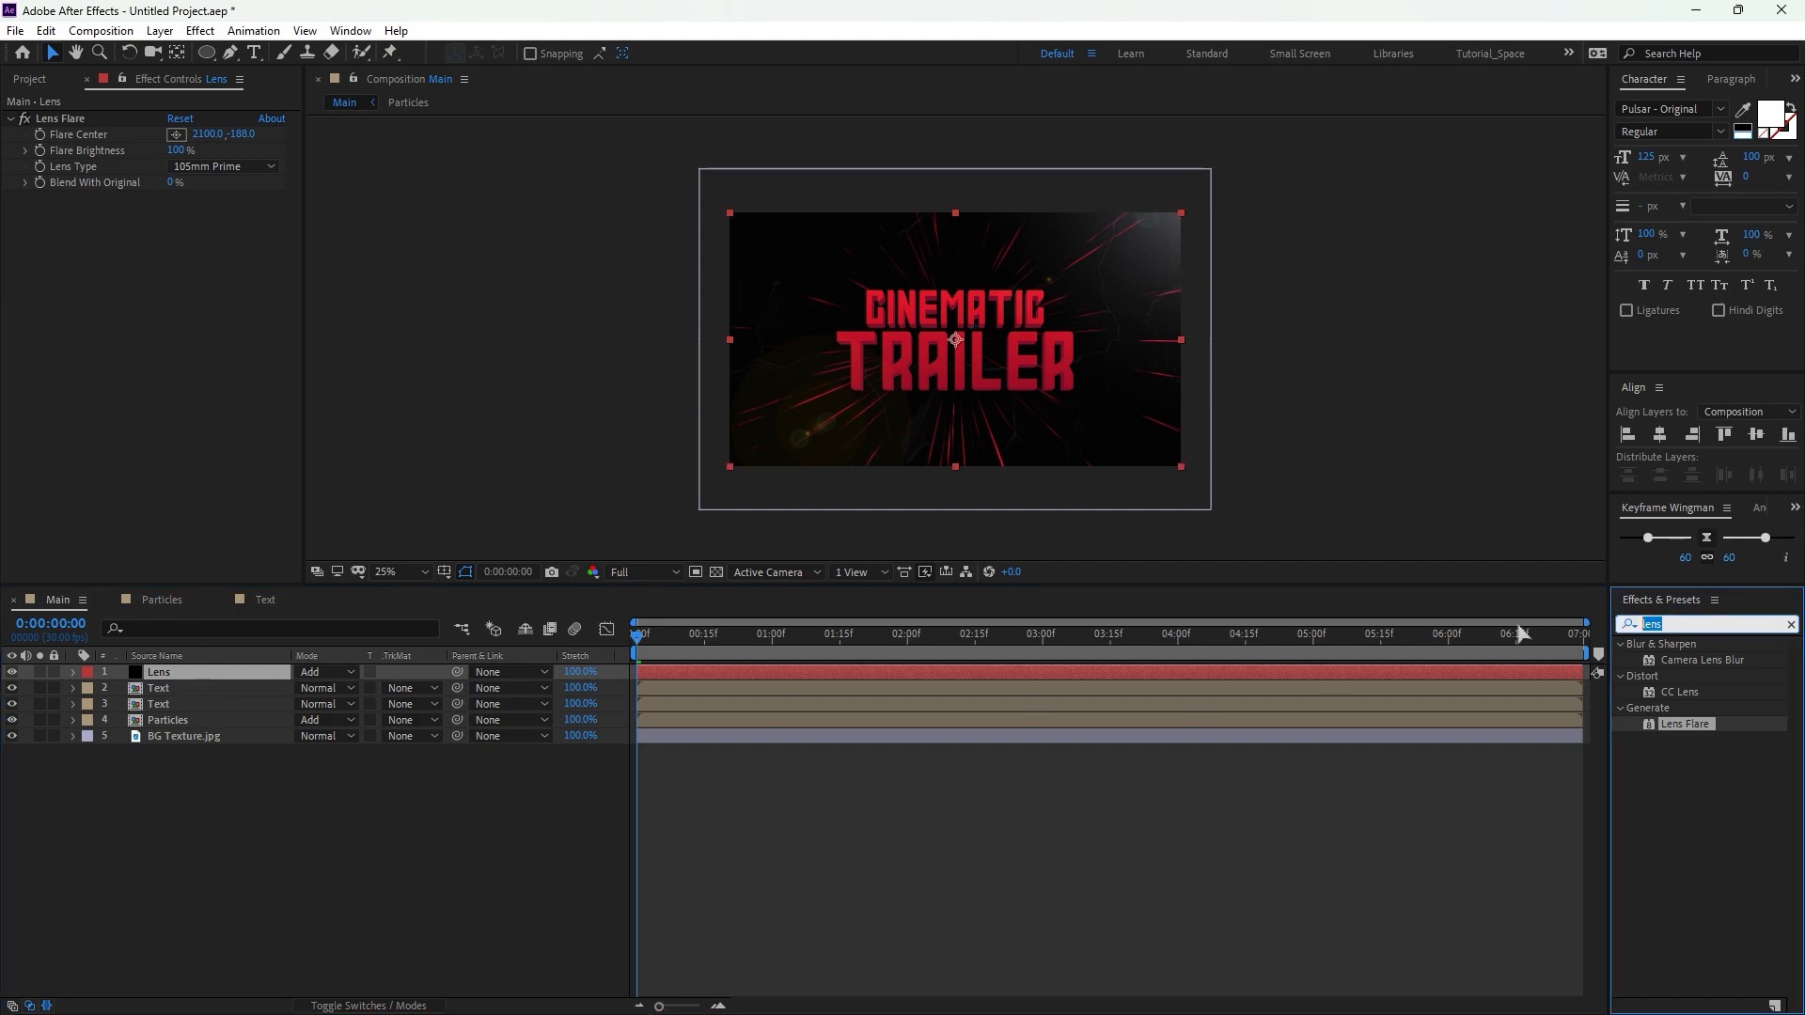
{"action": "type", "text": "cur"}
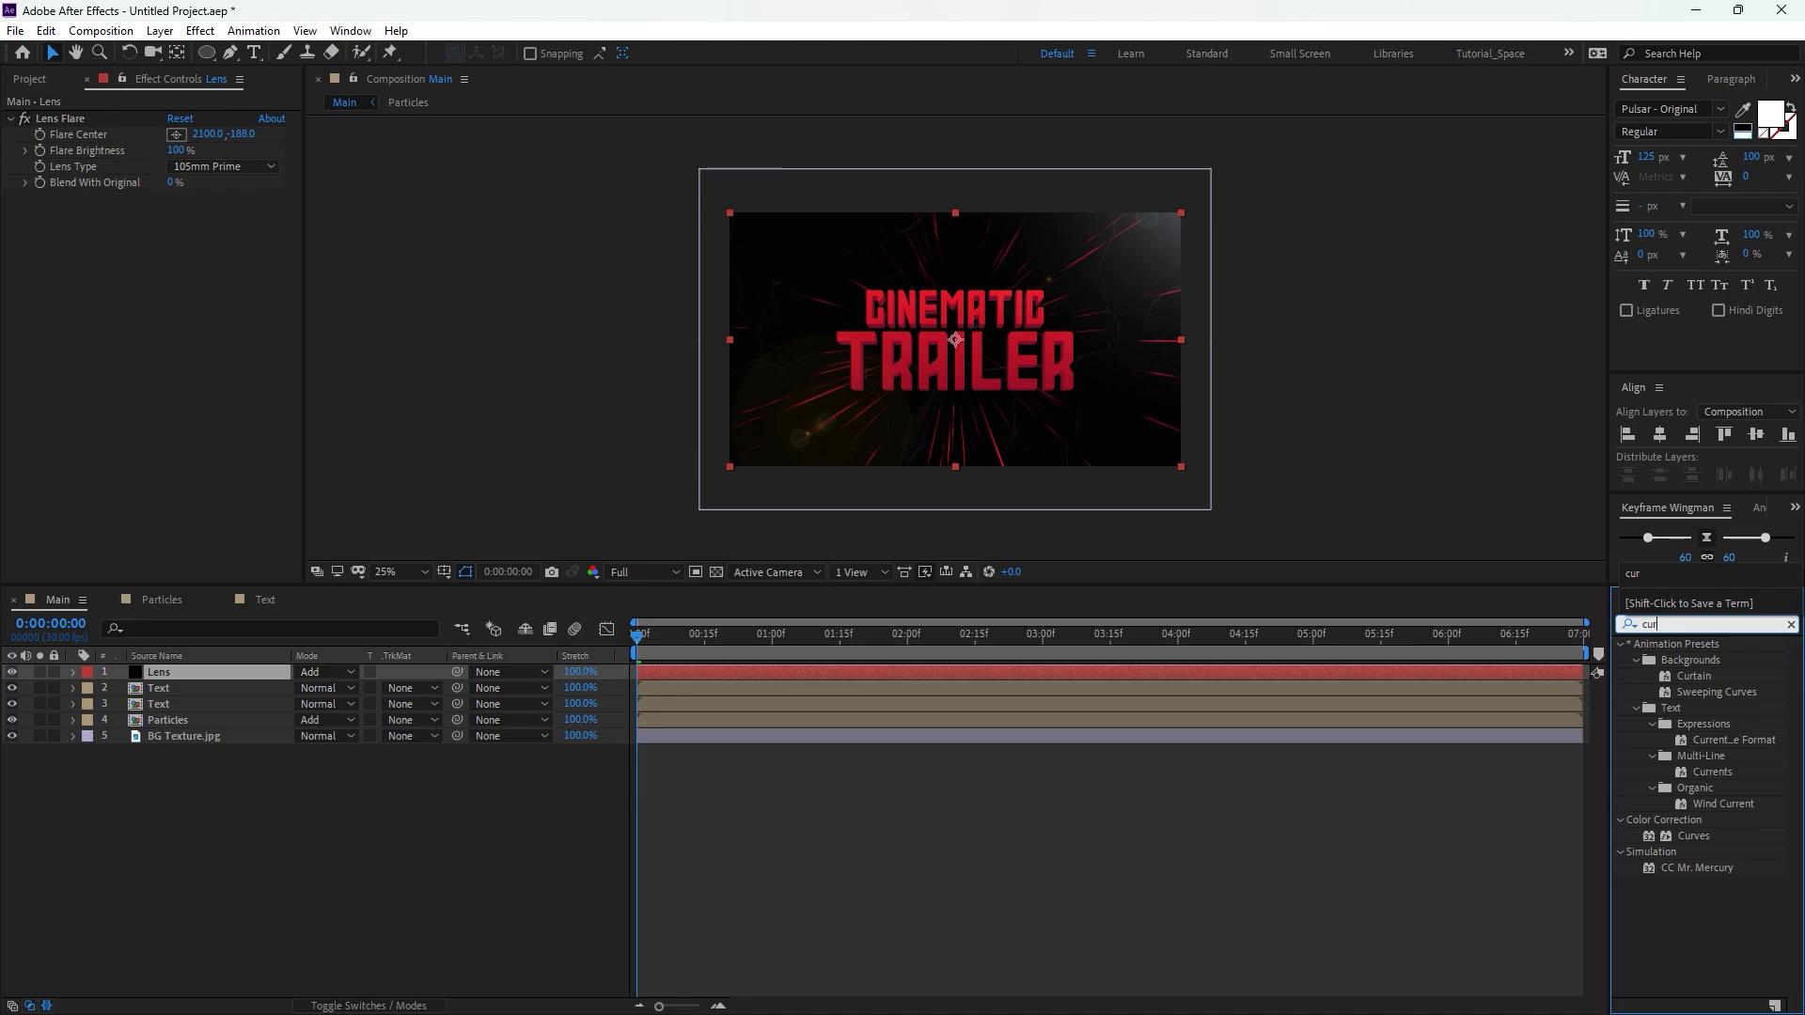
{"action": "left_click_drag", "start_coordinate": [1693, 838], "coordinate": [241, 378]}
{"action": "left_click_drag", "start_coordinate": [124, 428], "coordinate": [109, 444]}
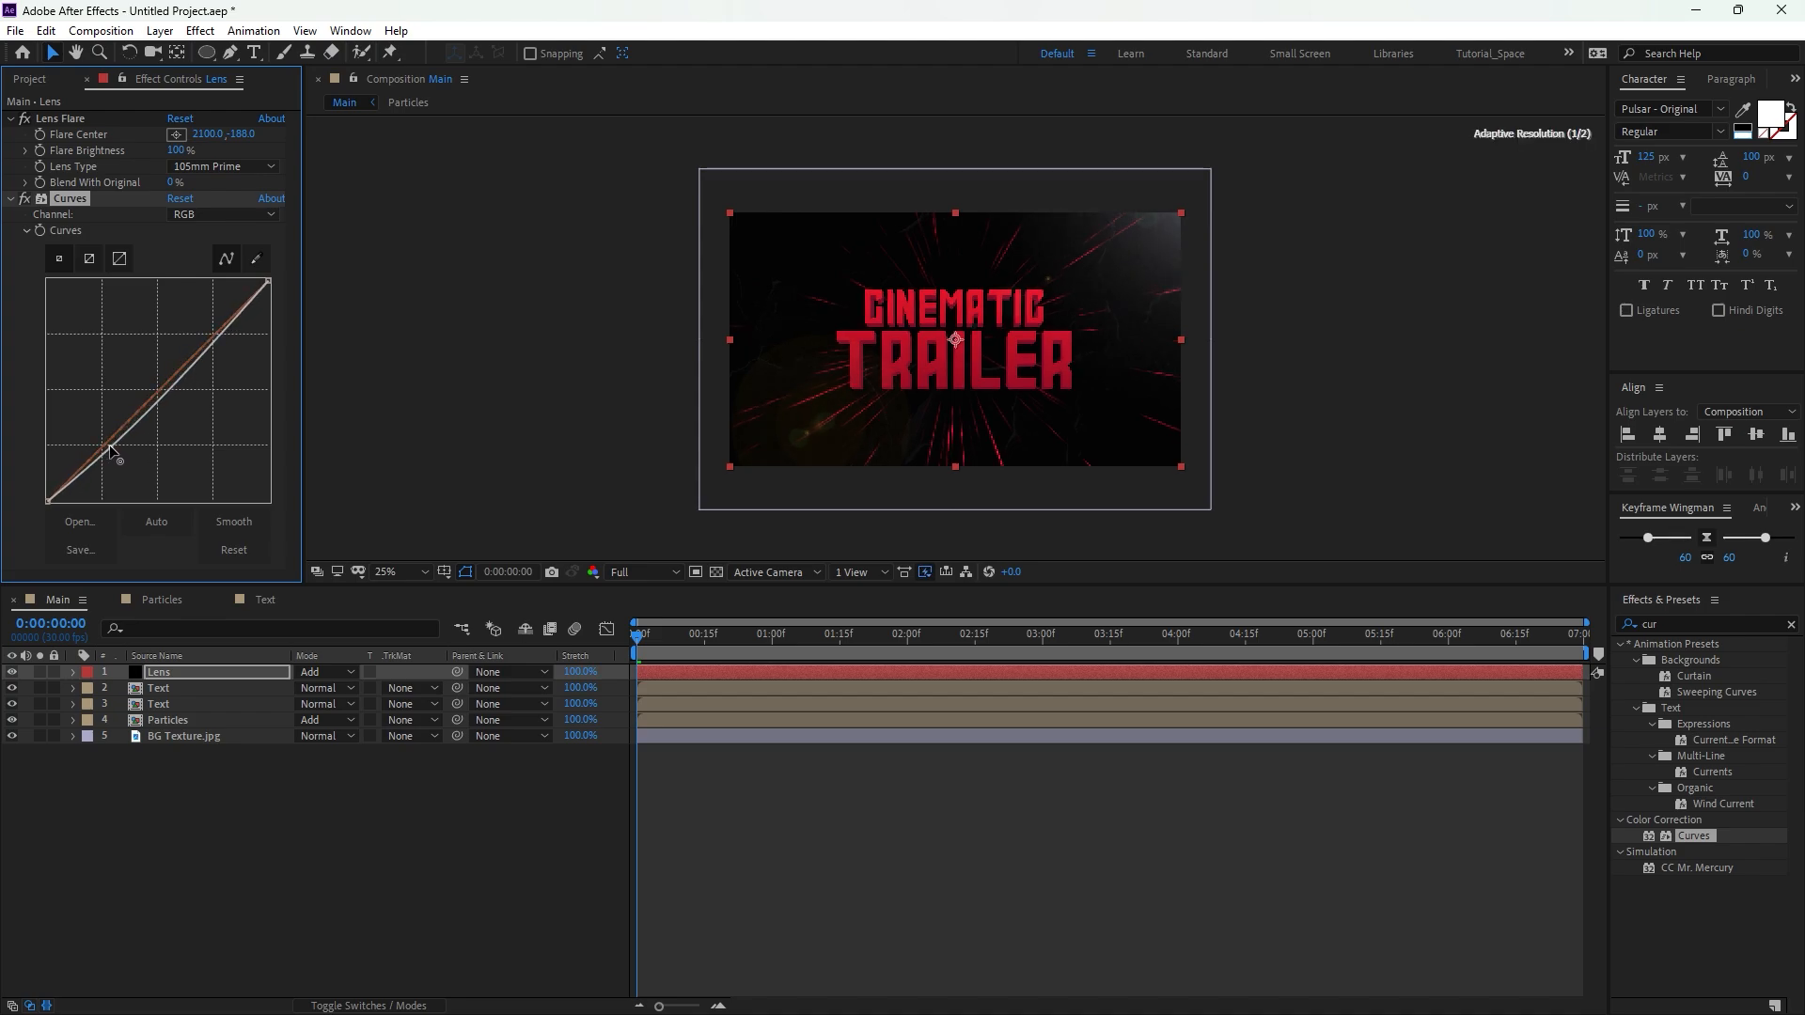
Apply Hue/Saturation to the Lens layer and turn on Colorize.
{"action": "left_click", "coordinate": [1698, 624]}
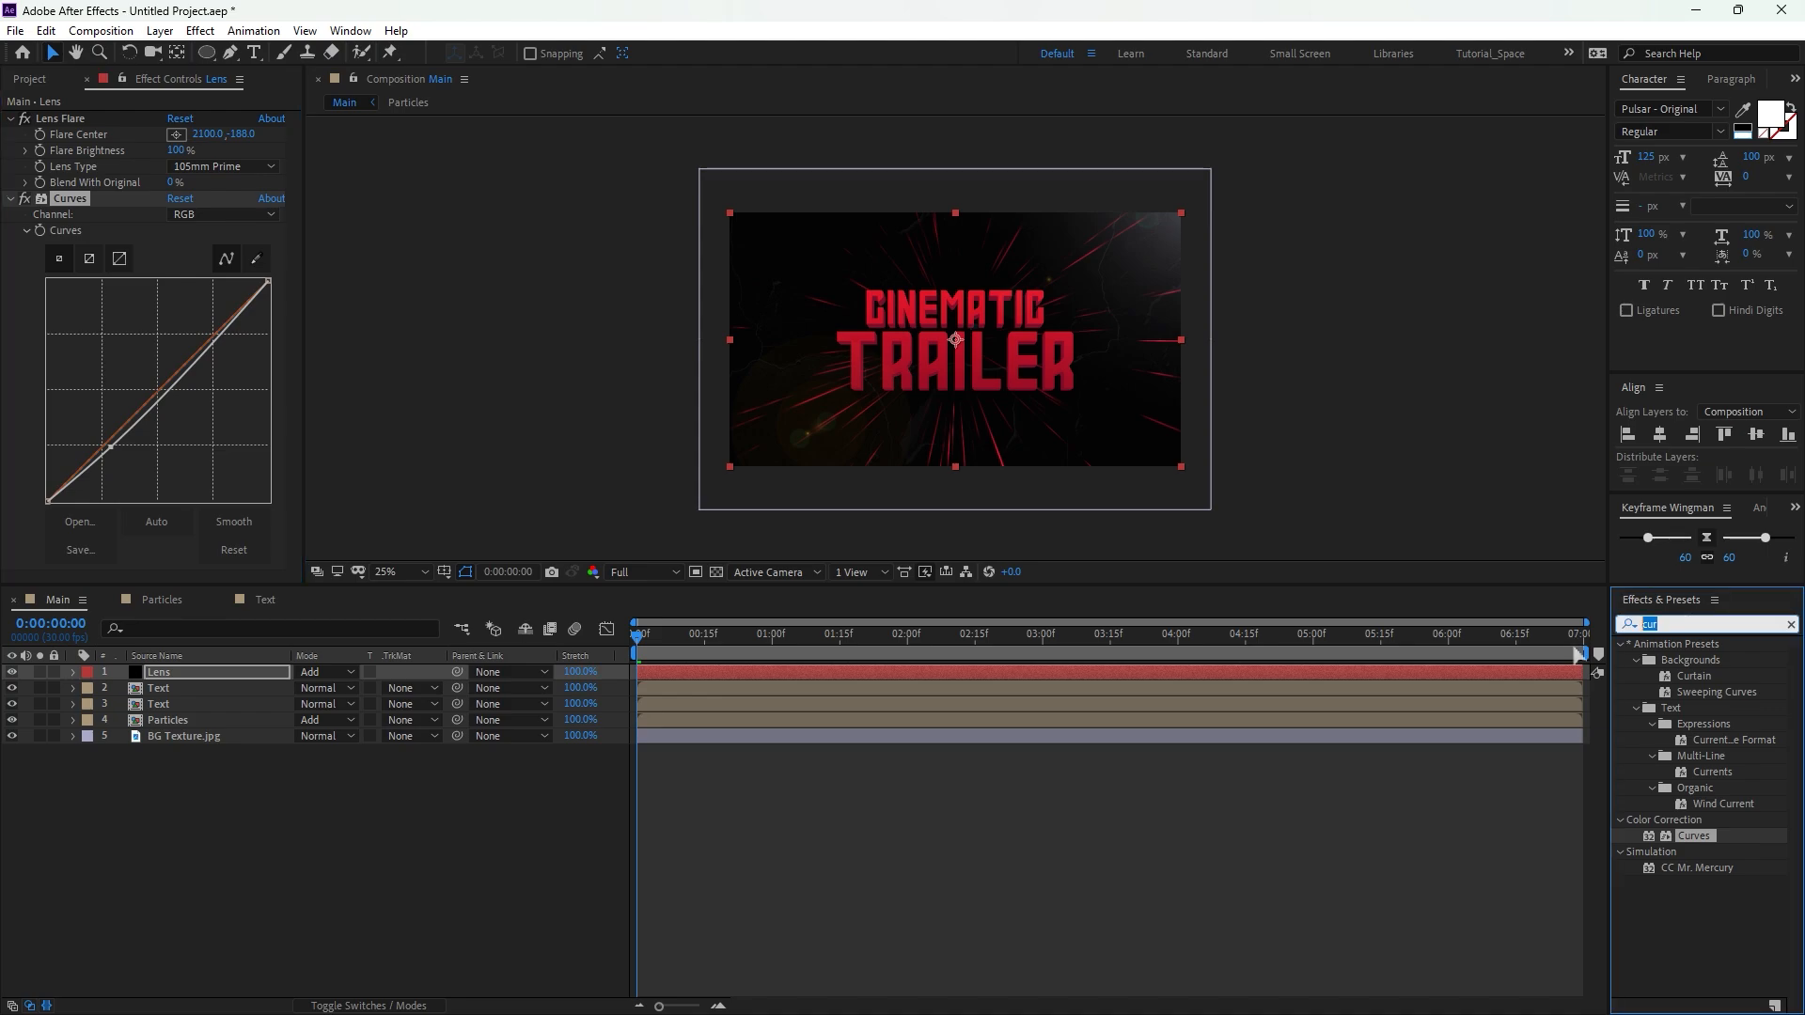
{"action": "type", "text": "hue"}
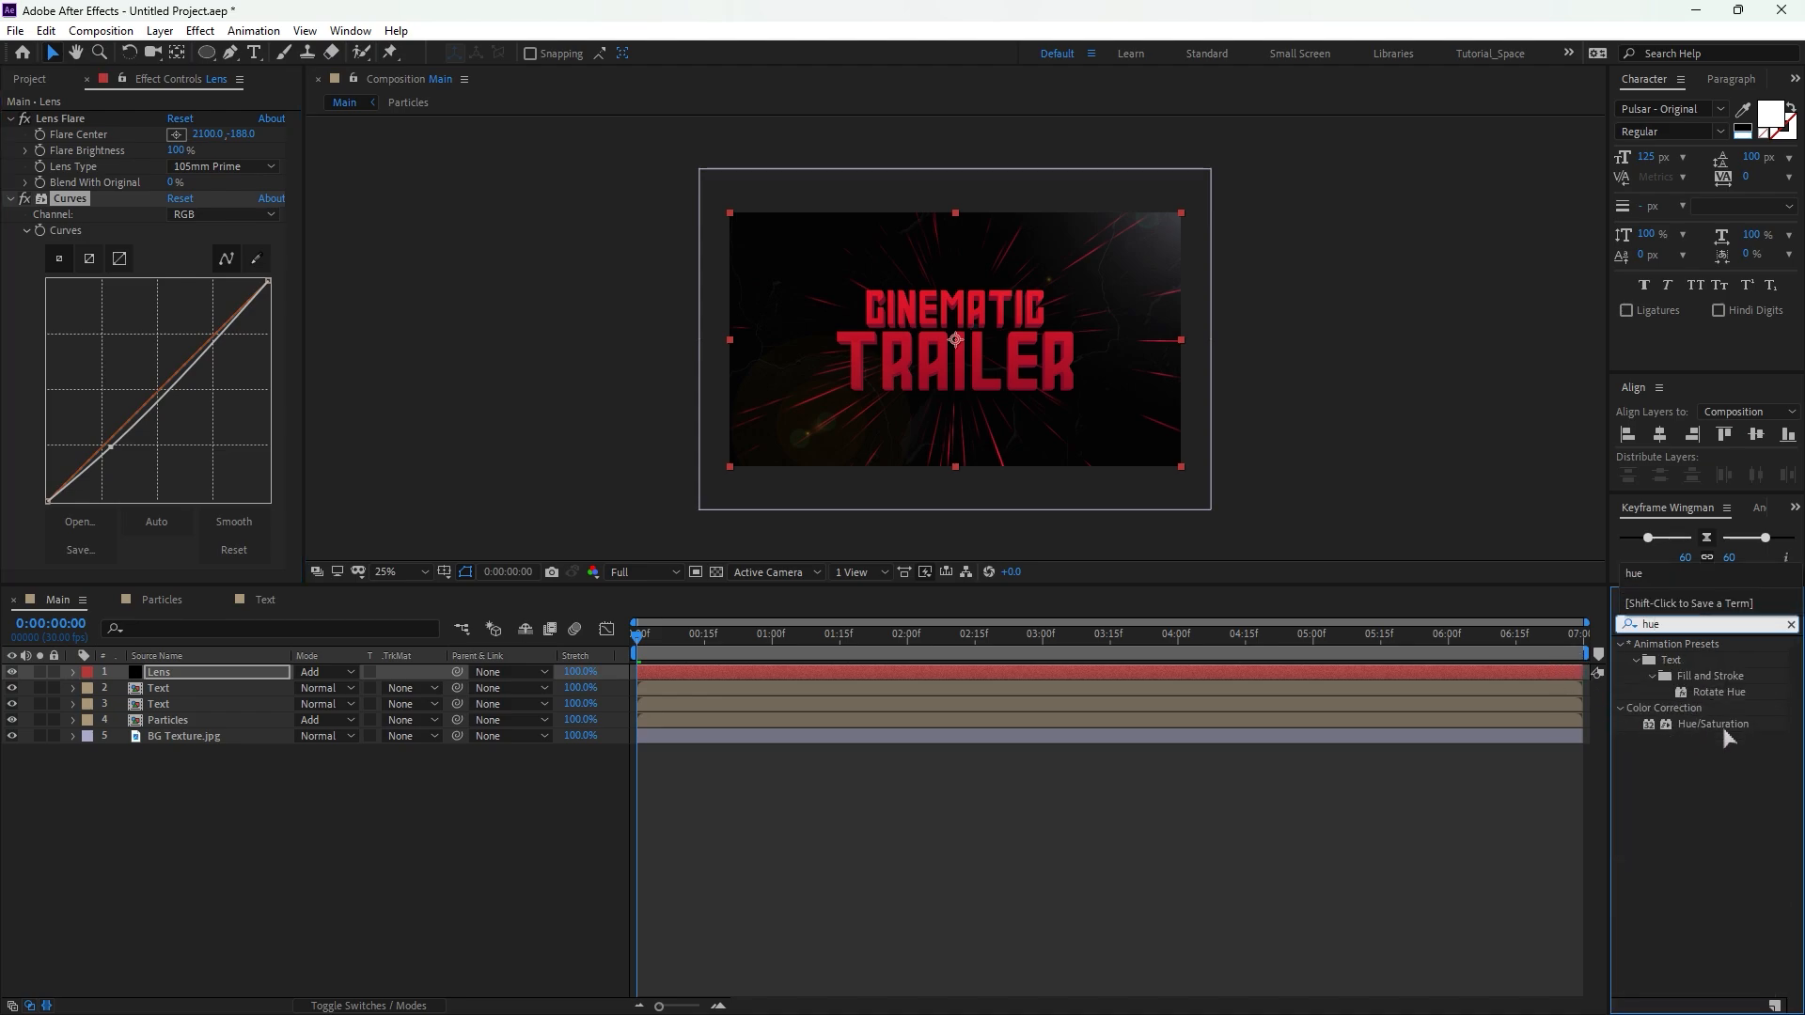
{"action": "left_click_drag", "start_coordinate": [1727, 724], "coordinate": [205, 673]}
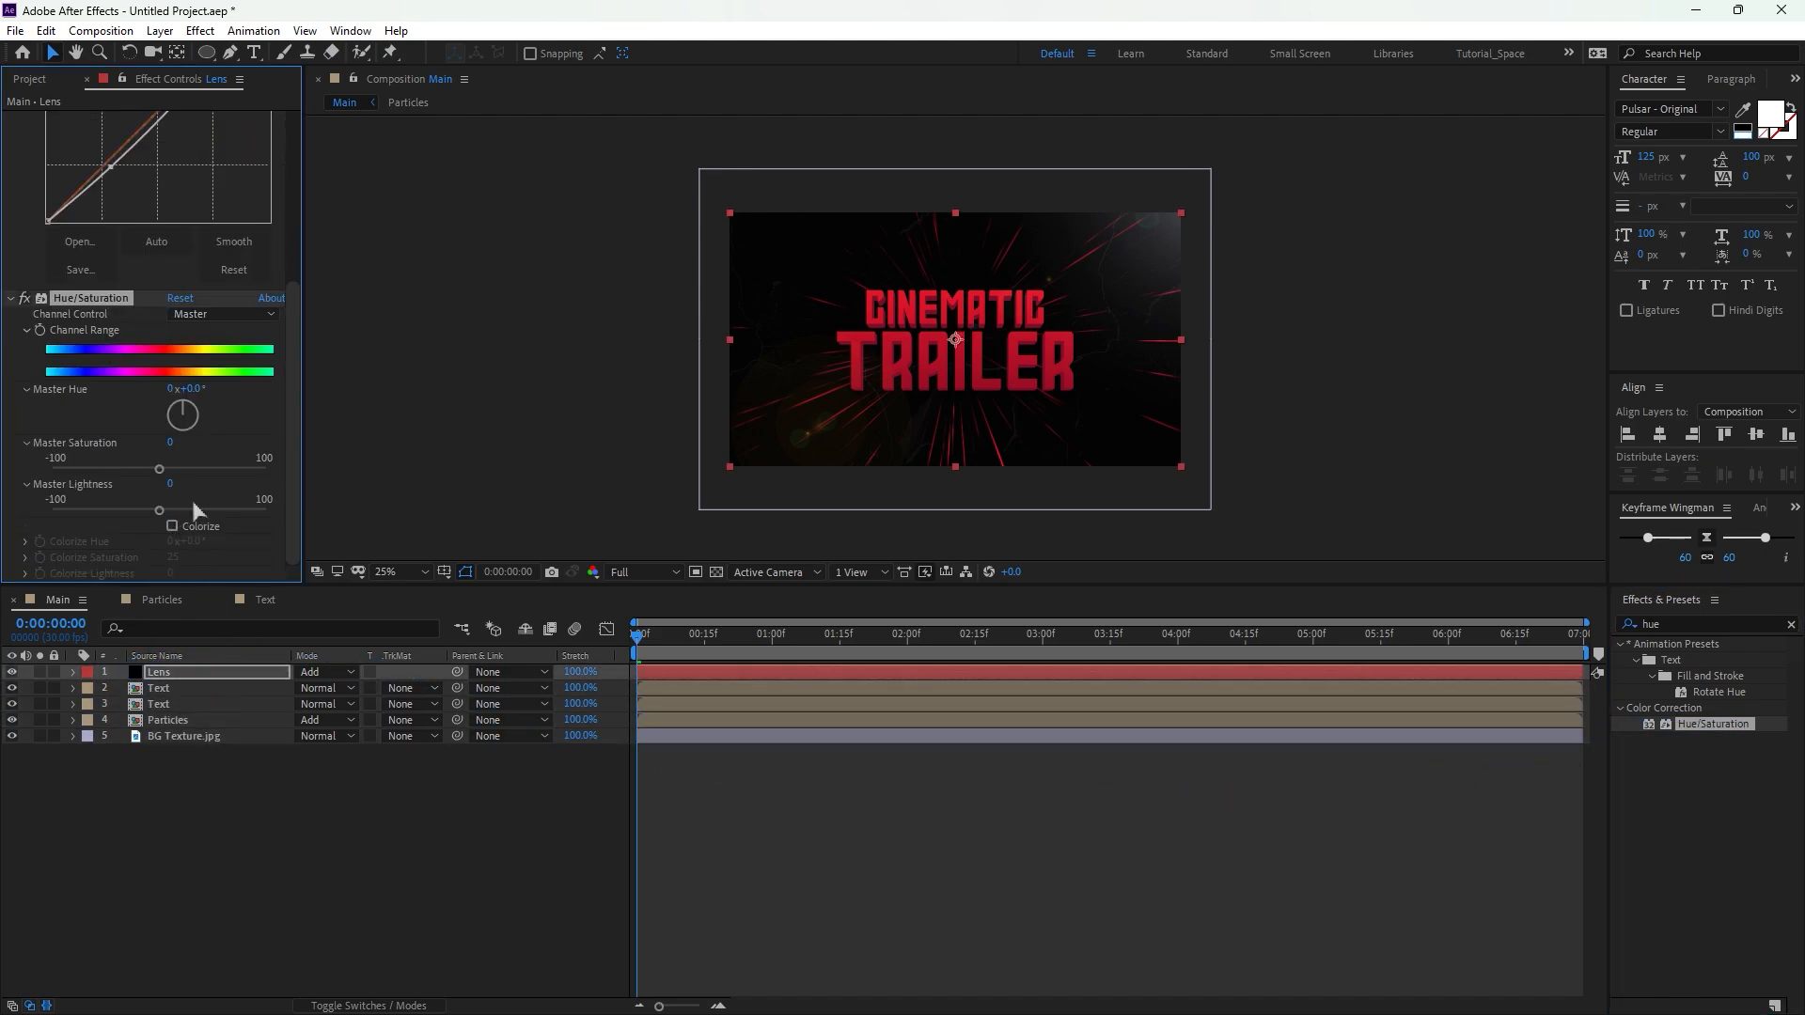
{"action": "left_click", "coordinate": [172, 528]}
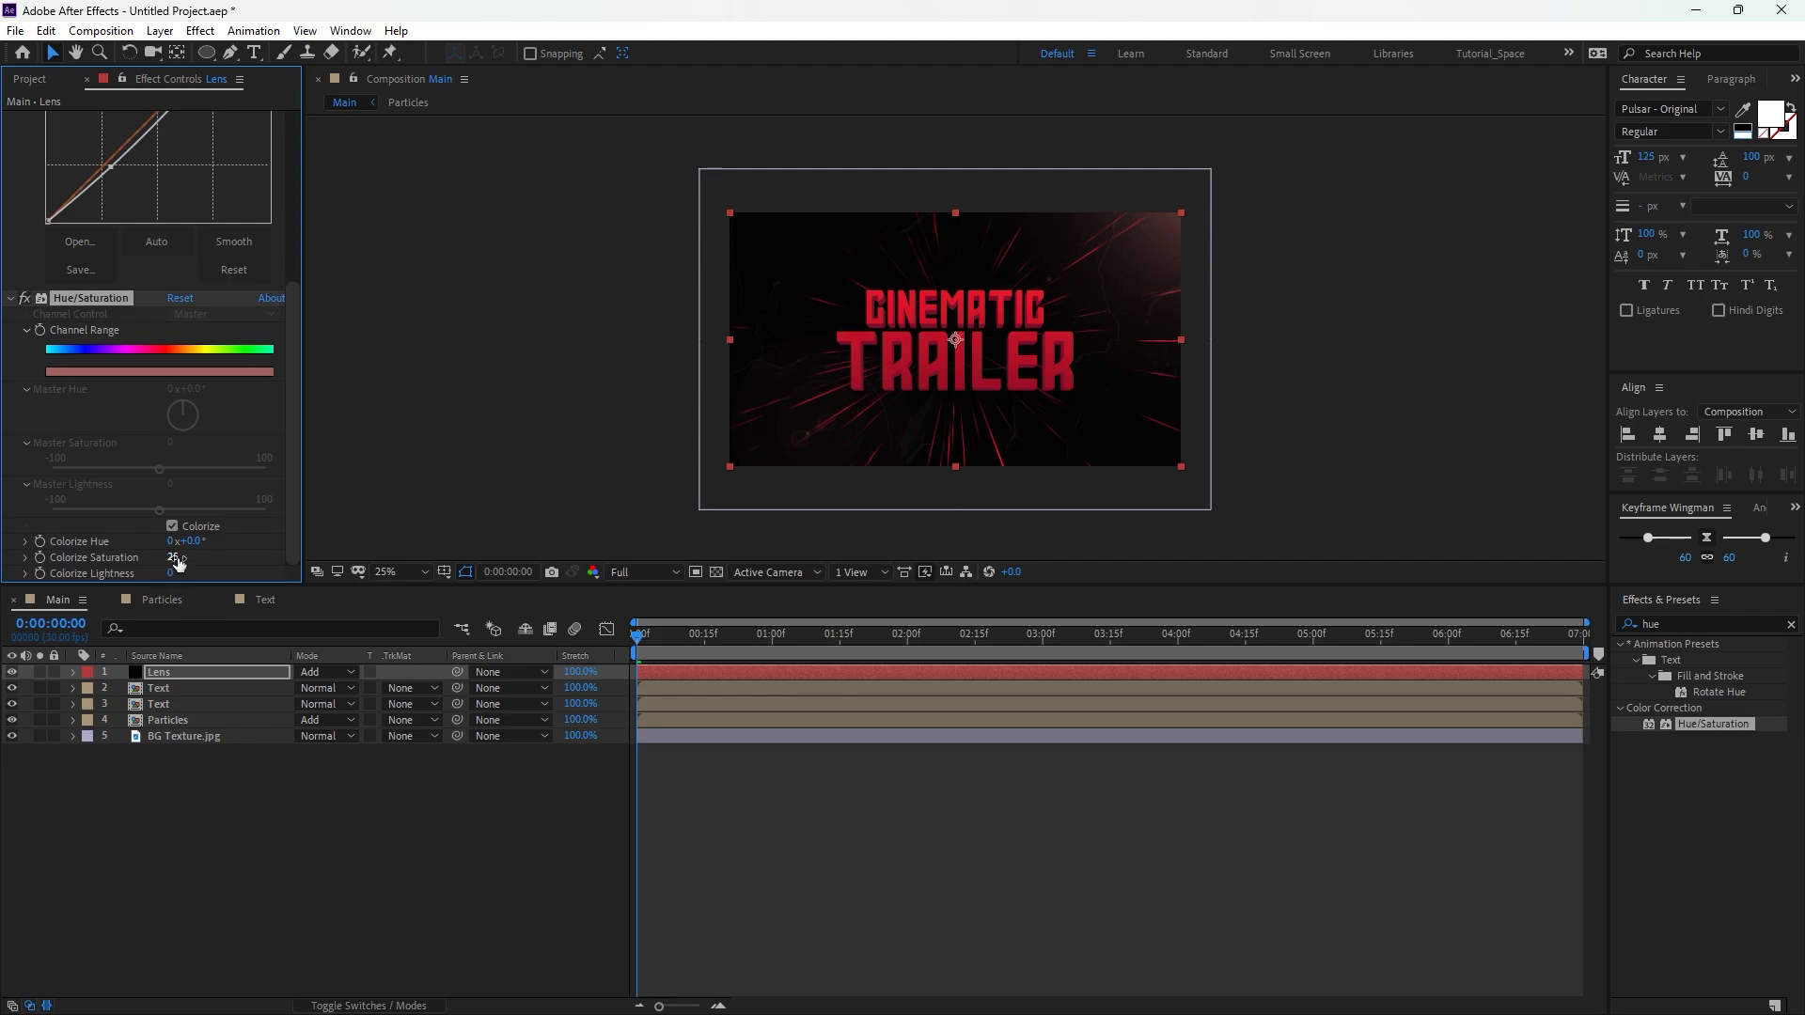
Set the Lens layer's Colorize Saturation to 80 and Colorize Hue to 3° for a red flare.
{"action": "left_click_drag", "start_coordinate": [174, 557], "coordinate": [250, 564]}
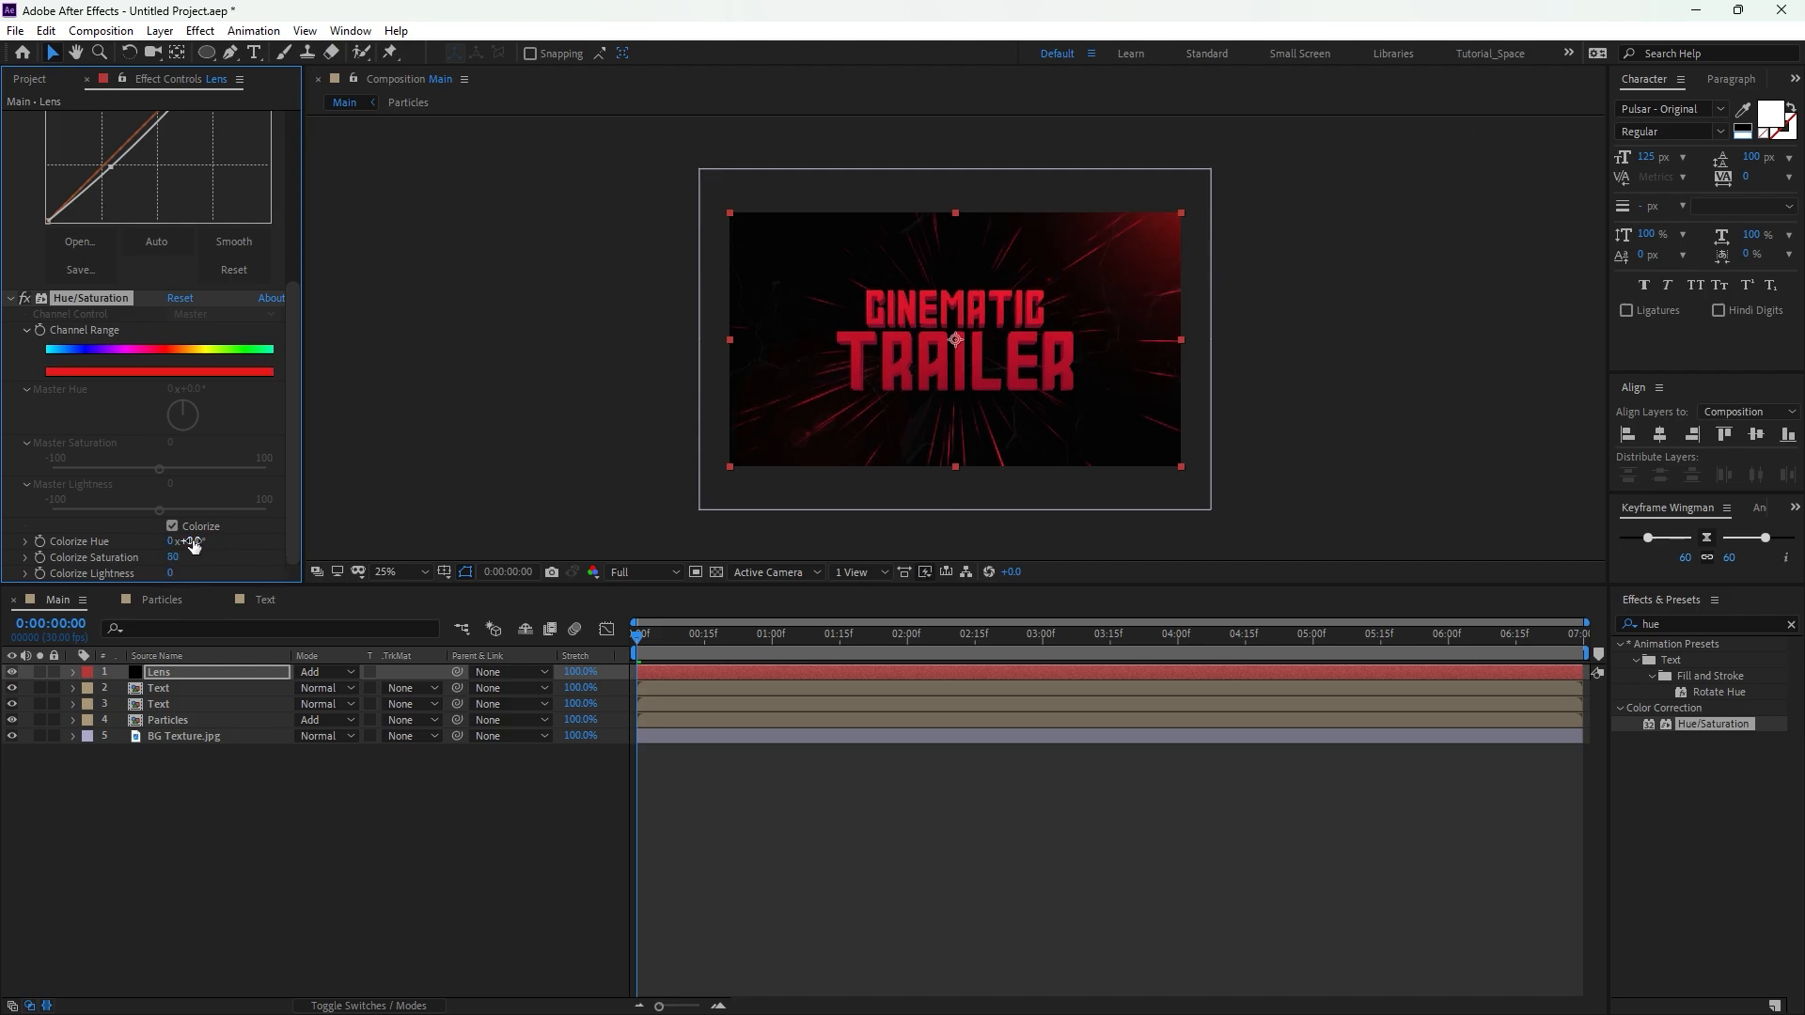
{"action": "left_click_drag", "start_coordinate": [193, 541], "coordinate": [180, 548]}
{"action": "key", "text": "period"}
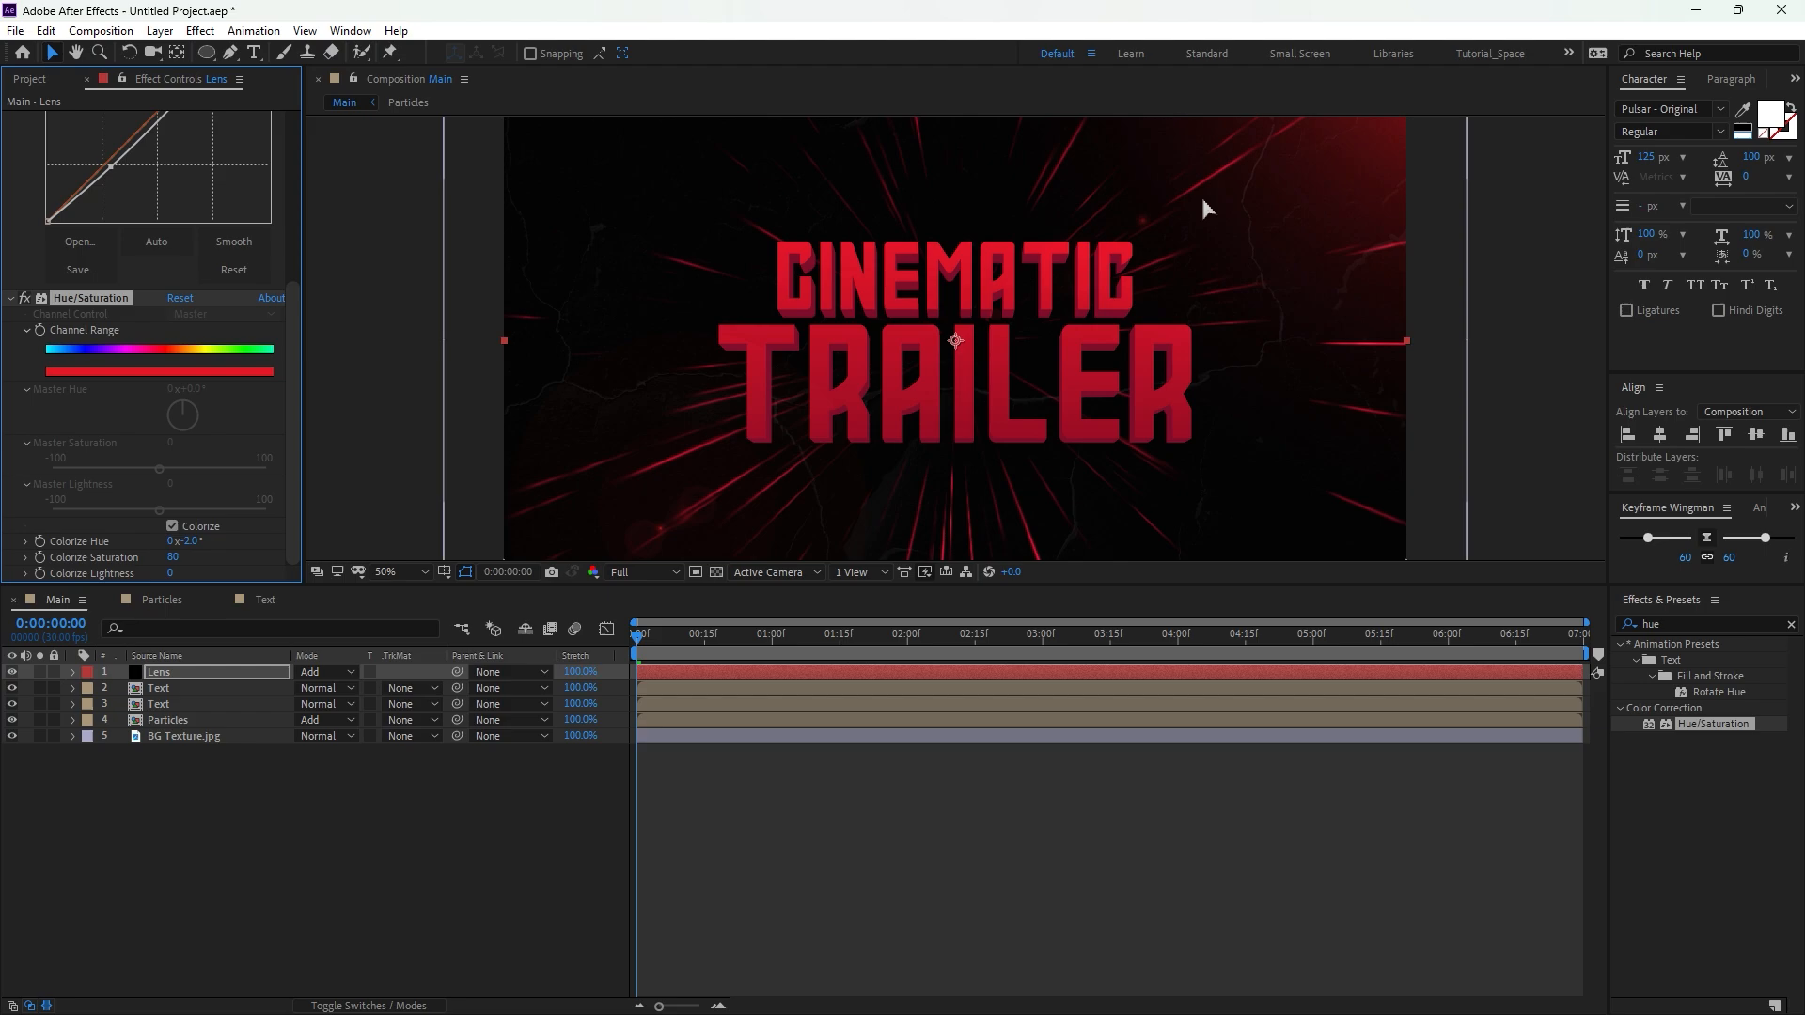
{"action": "left_click", "coordinate": [388, 571]}
{"action": "left_click", "coordinate": [395, 590]}
{"action": "left_click_drag", "start_coordinate": [196, 553], "coordinate": [193, 549]}
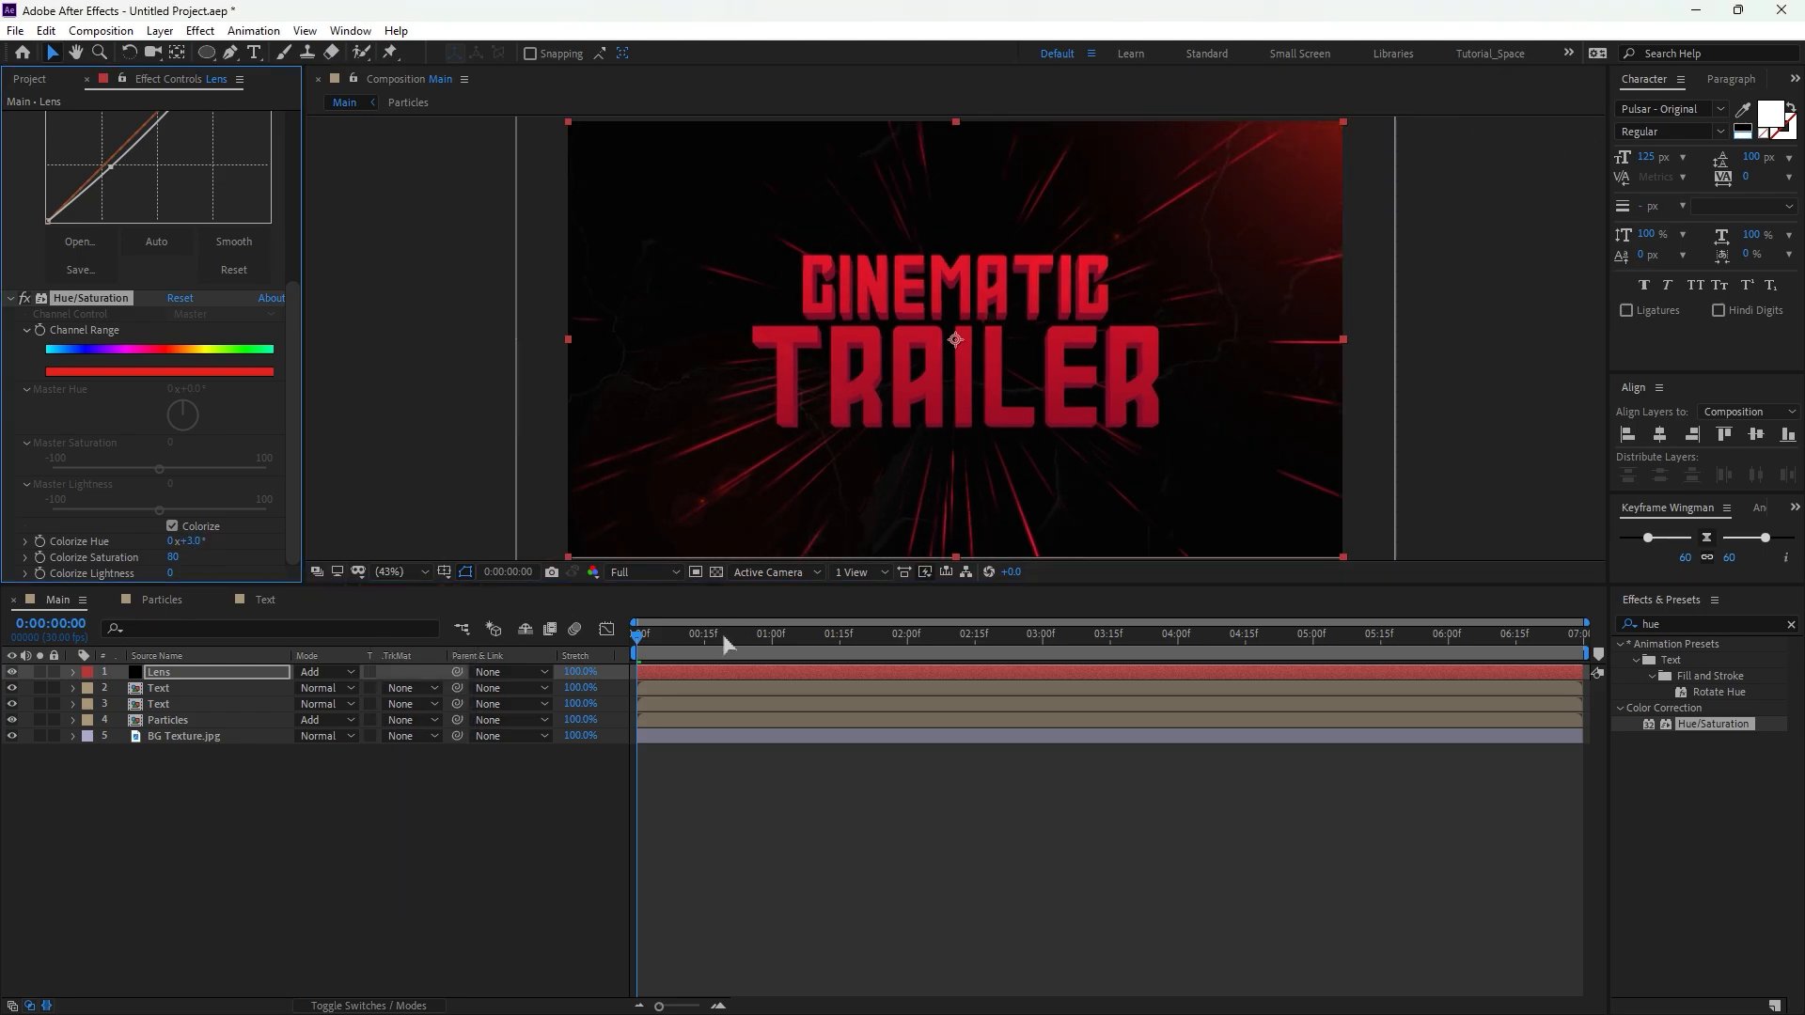
Animate Flare Center from its current position at 0:00:00:00 to about -132, -188, outside the frame's upper-left corner, at 0:00:06:29.
{"action": "left_click_drag", "start_coordinate": [731, 636], "coordinate": [578, 717]}
{"action": "scroll", "coordinate": [150, 282], "scroll_direction": "up", "scroll_amount": 5}
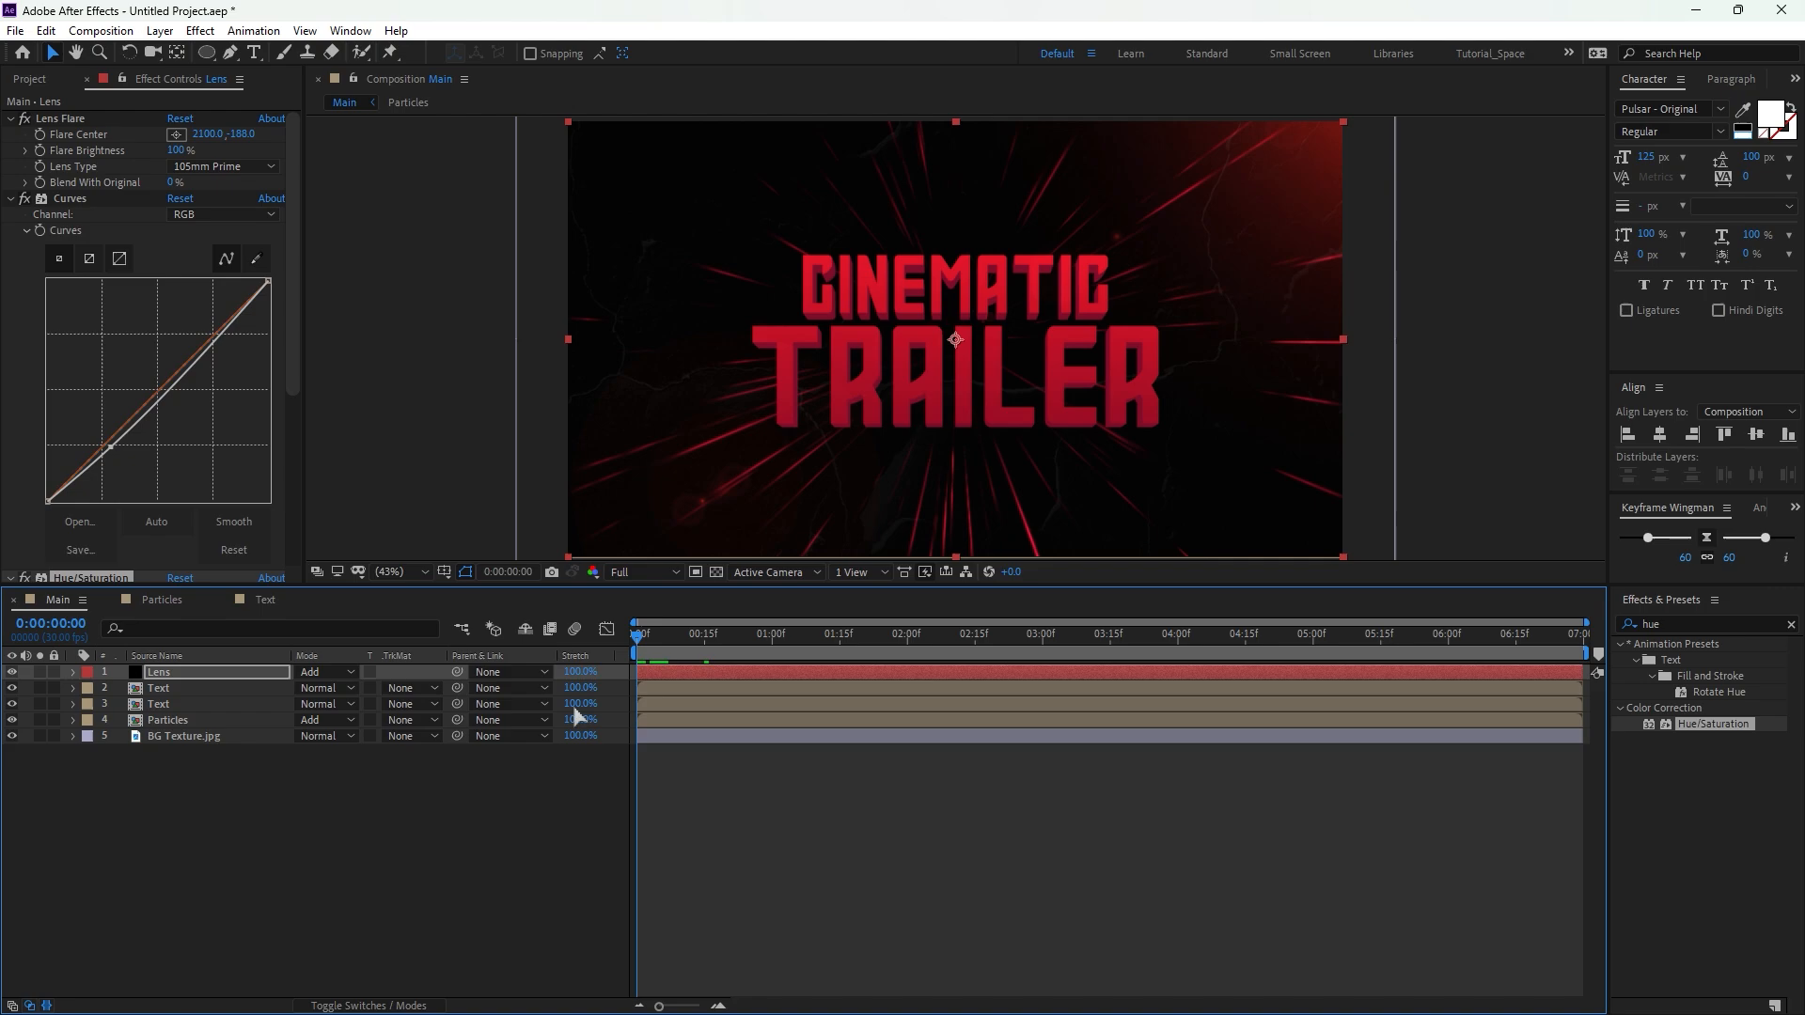
{"action": "left_click", "coordinate": [44, 146]}
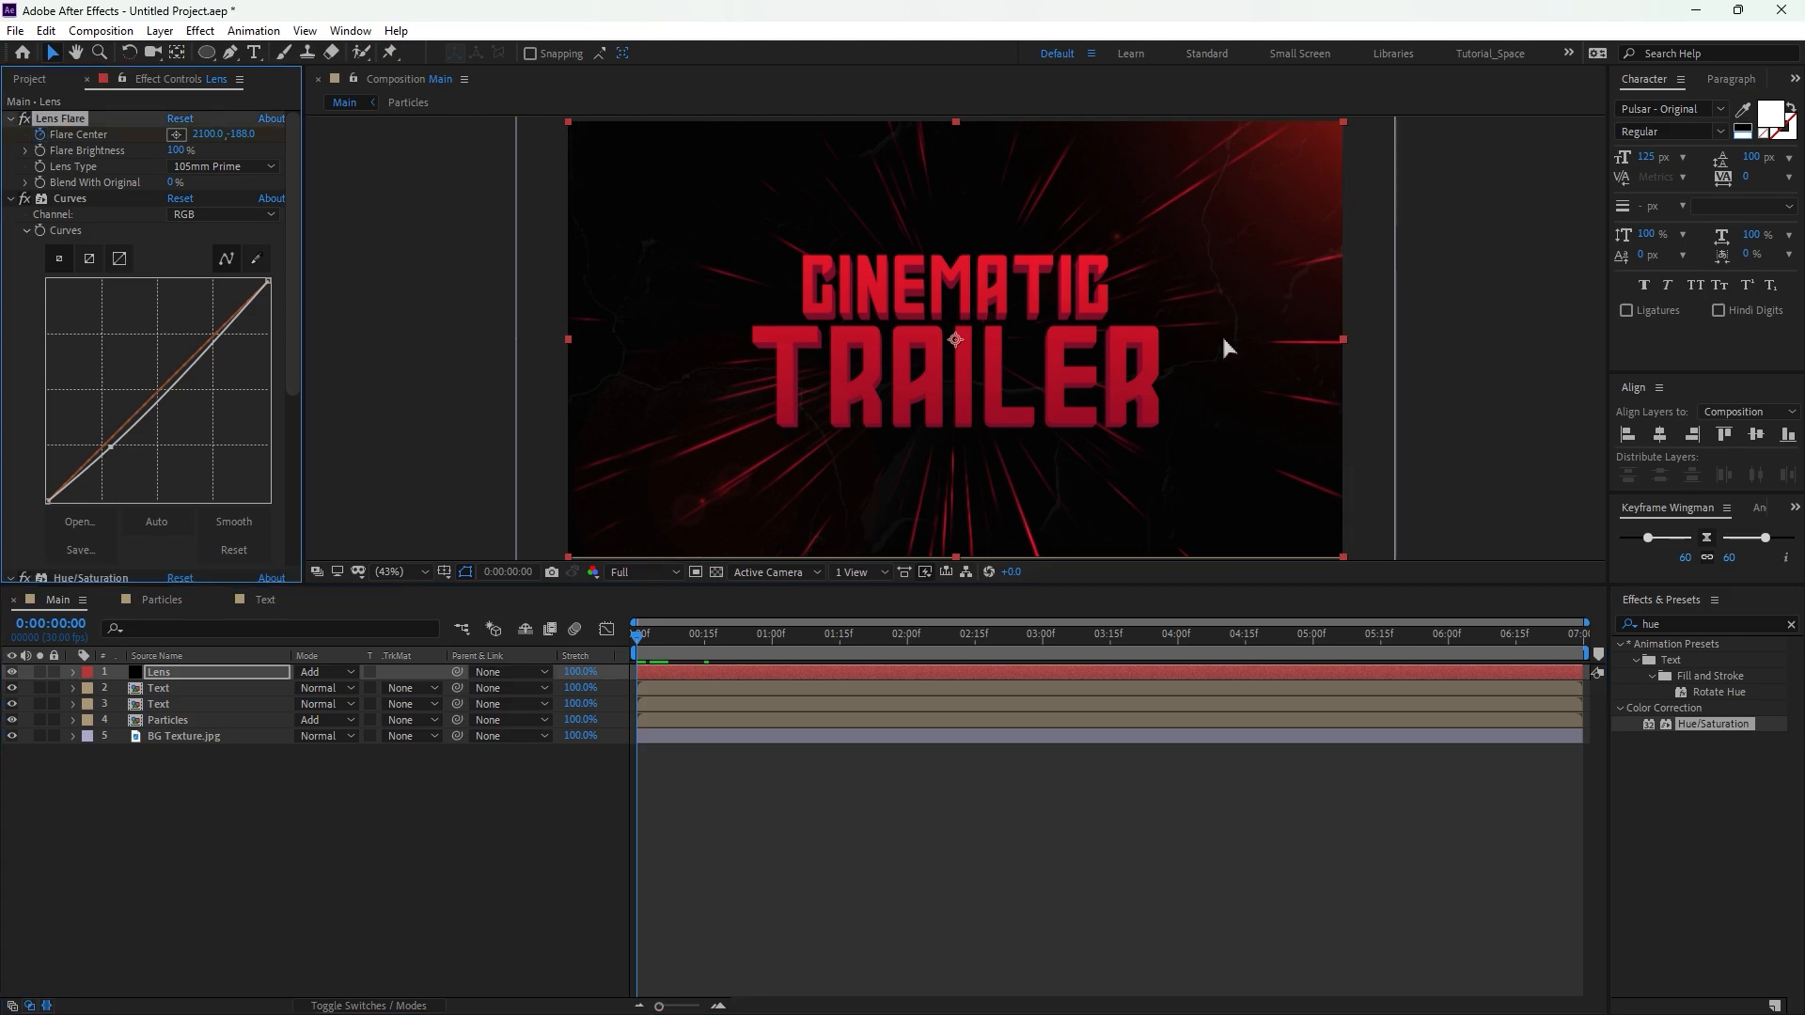
{"action": "key", "text": "comma"}
{"action": "left_click_drag", "start_coordinate": [1279, 648], "coordinate": [1596, 662]}
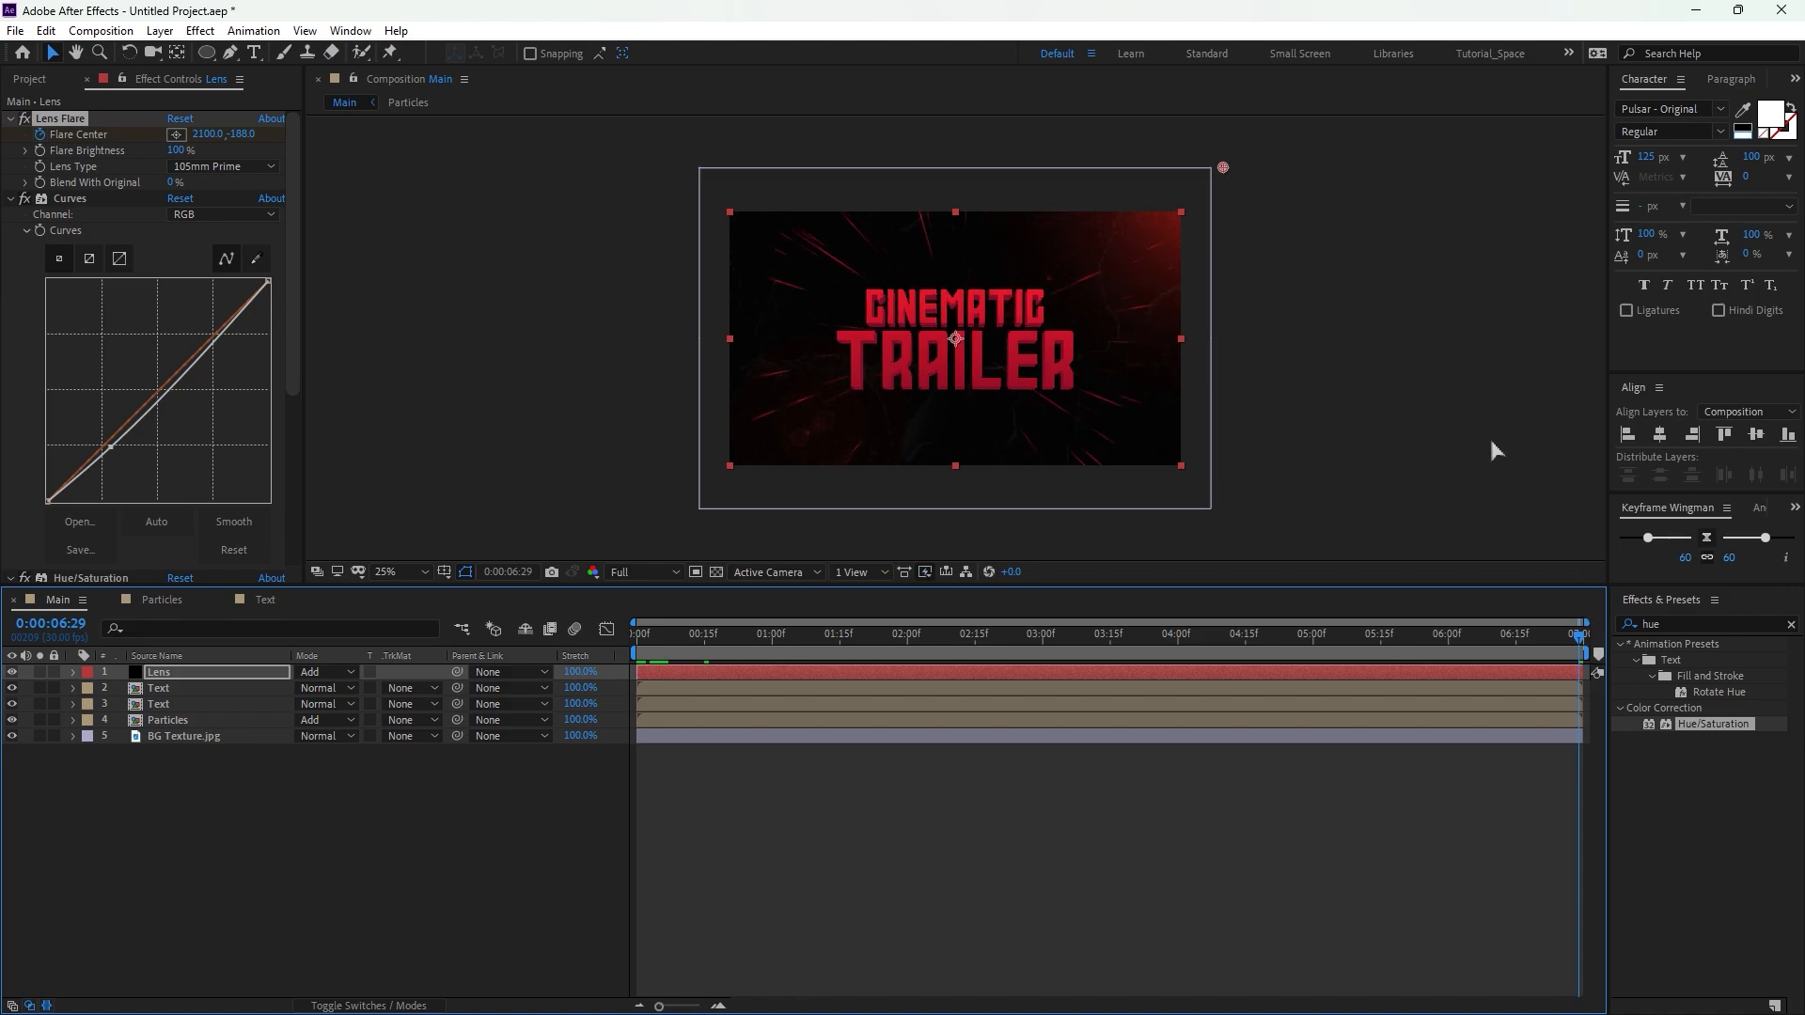
{"action": "left_click_drag", "start_coordinate": [1222, 168], "coordinate": [699, 168]}
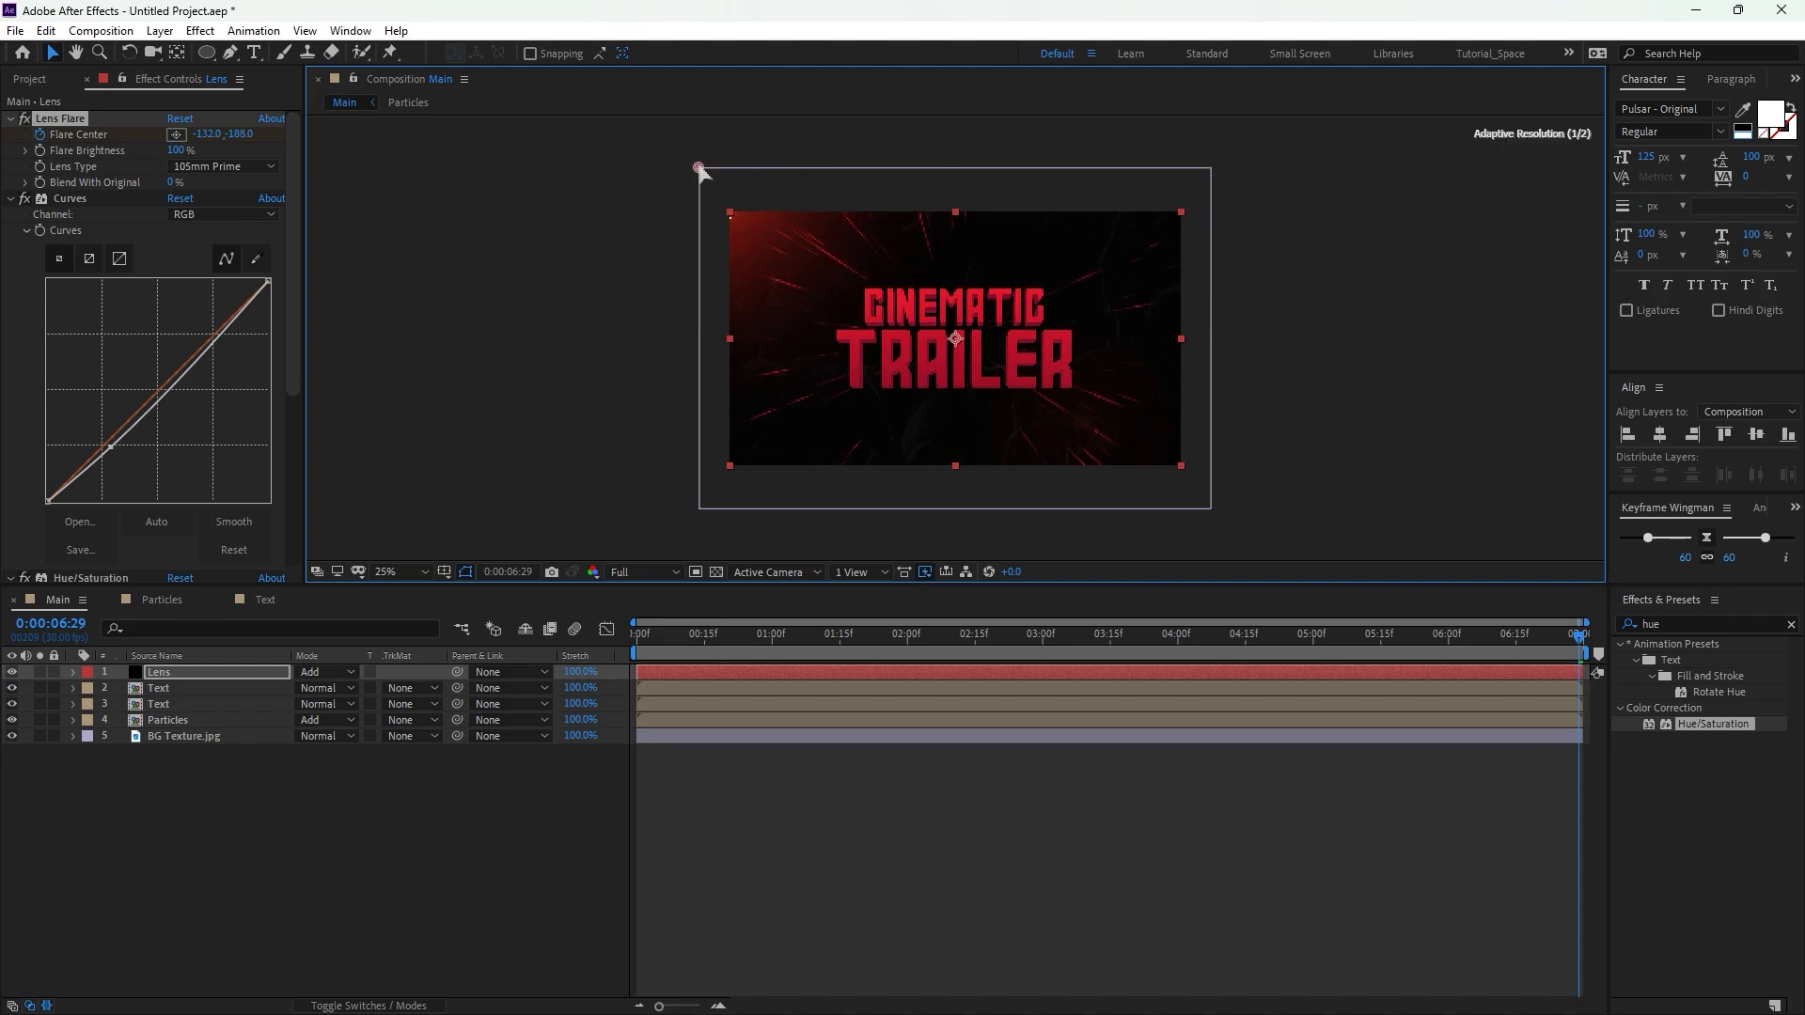
{"action": "left_click_drag", "start_coordinate": [1514, 636], "coordinate": [636, 632]}
{"action": "left_click", "coordinate": [399, 571]}
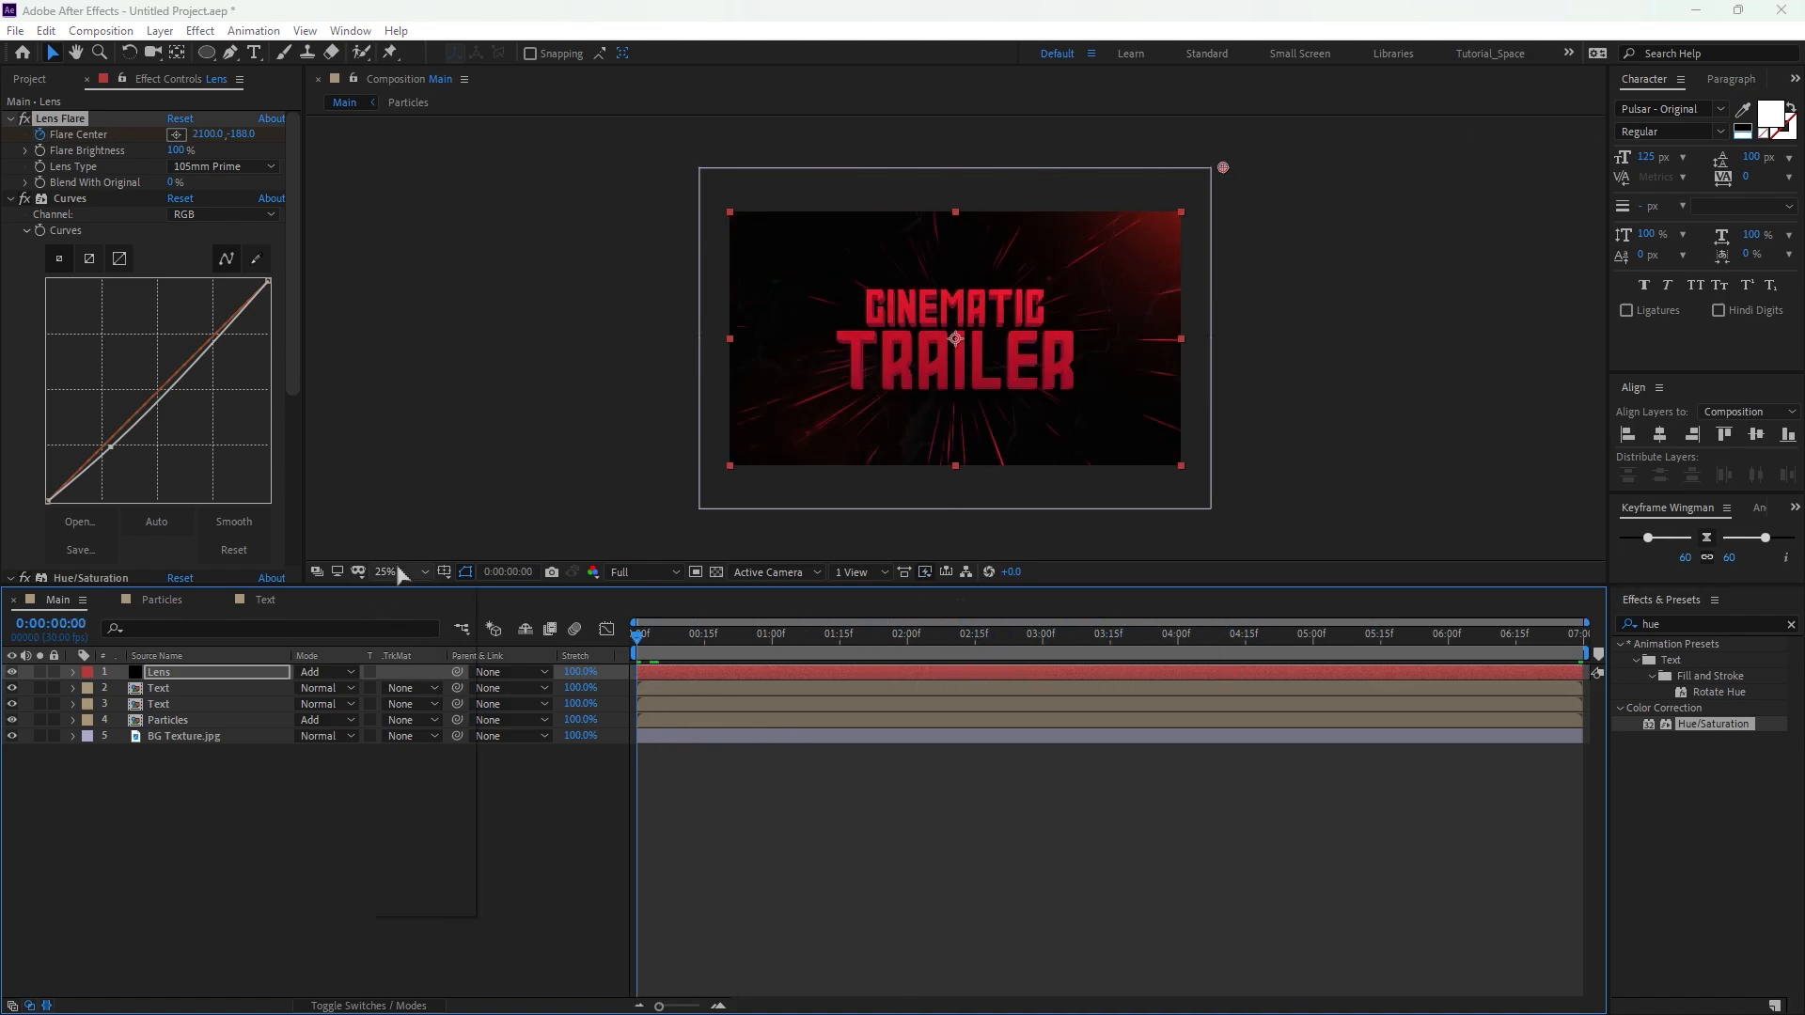
{"action": "left_click", "coordinate": [414, 728]}
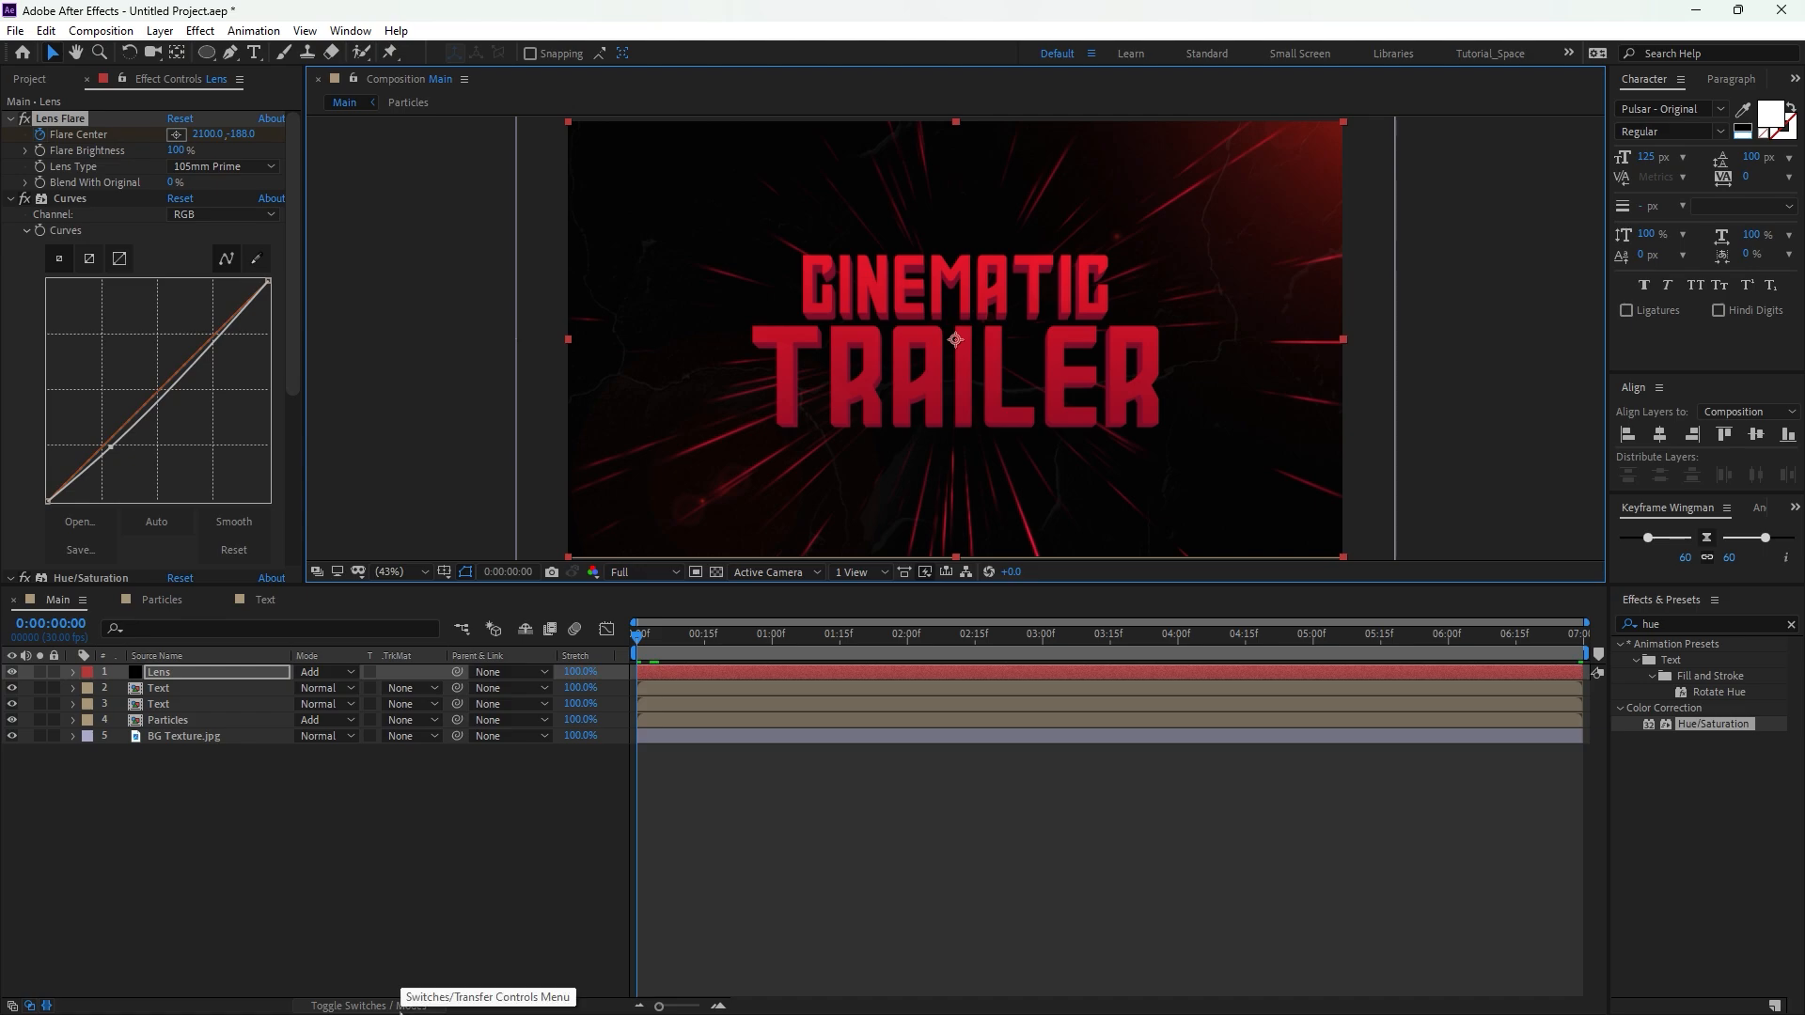
Make all five layers in Main 3D and add a two-node camera with the 50mm preset.
{"action": "left_click", "coordinate": [400, 1005]}
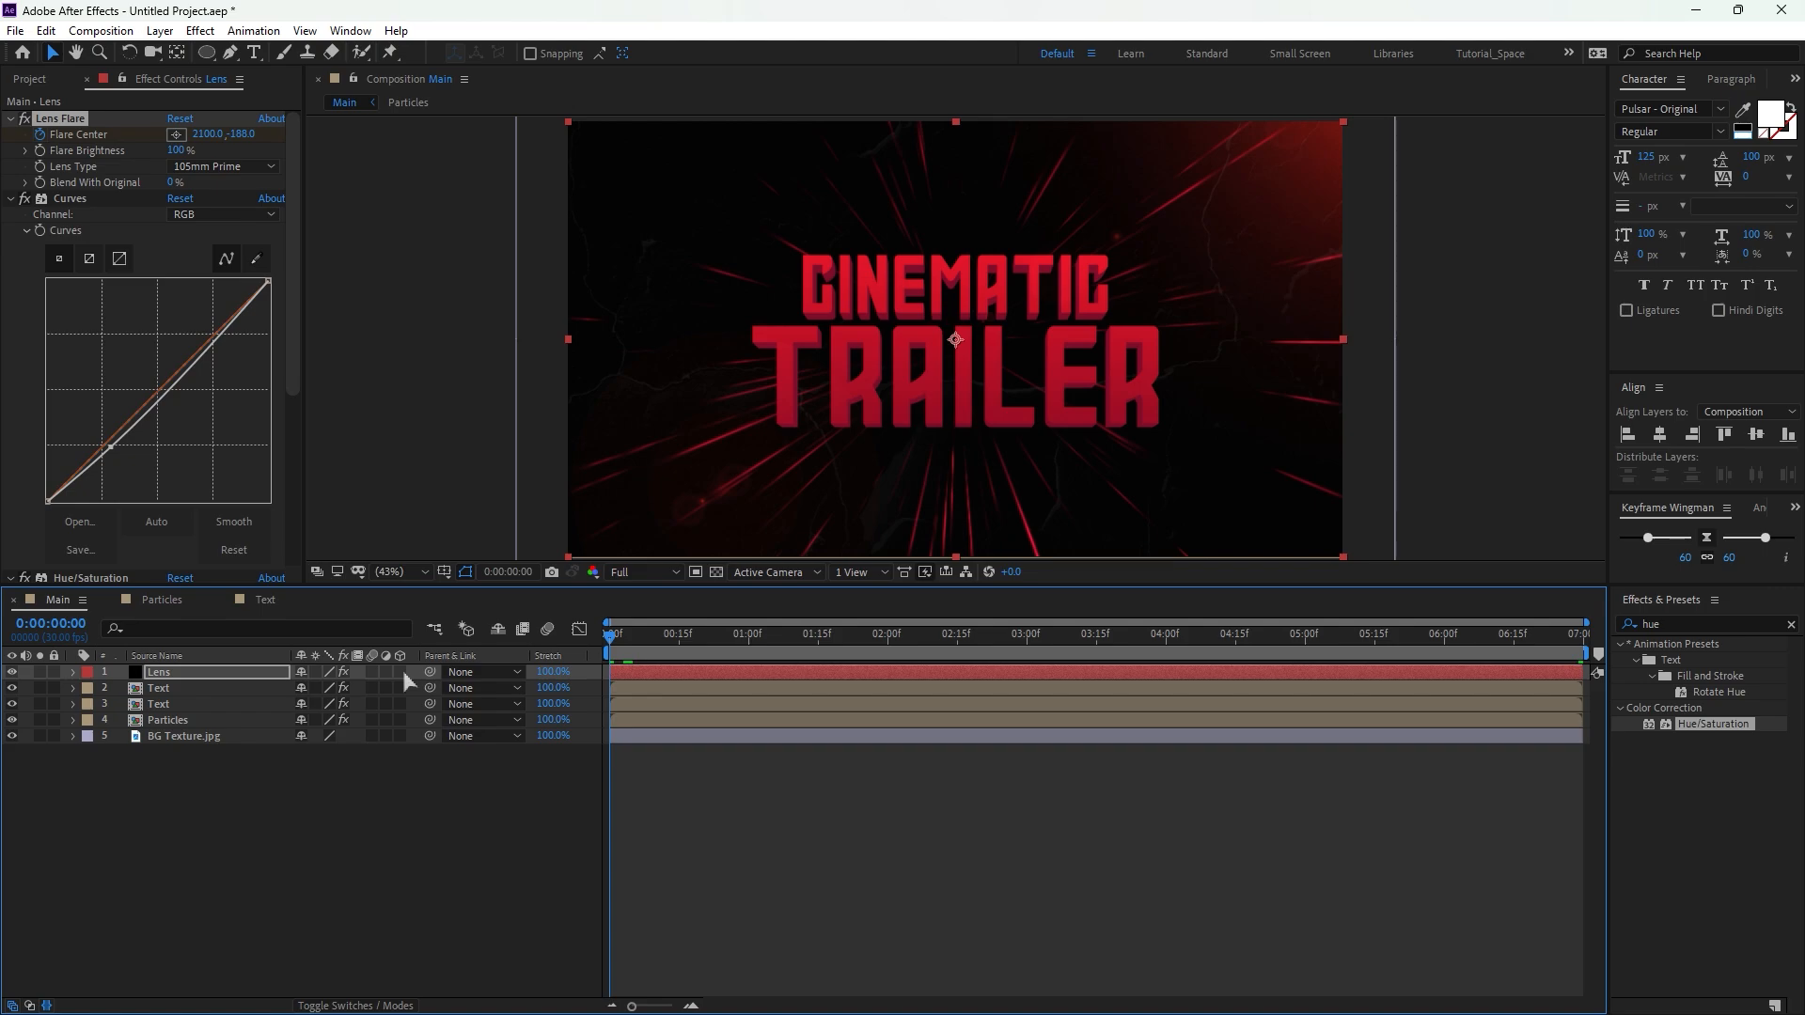
{"action": "left_click_drag", "start_coordinate": [401, 671], "coordinate": [401, 737]}
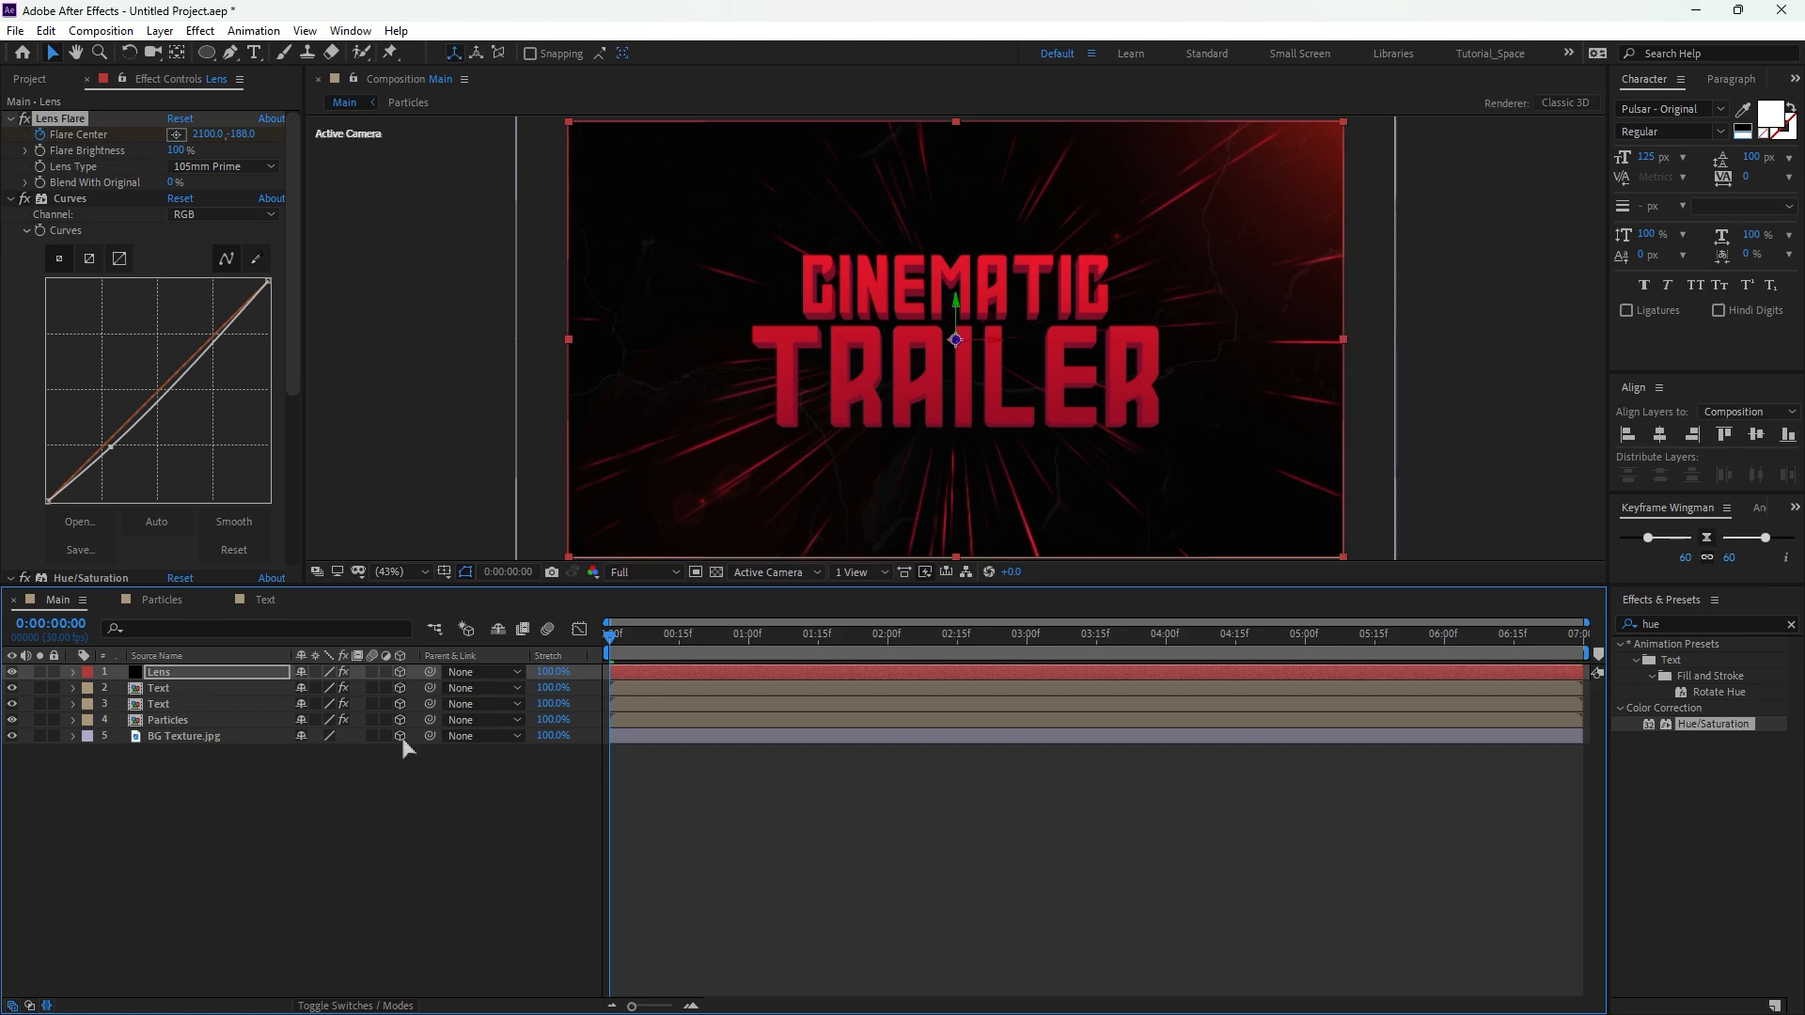
{"action": "right_click", "coordinate": [344, 794]}
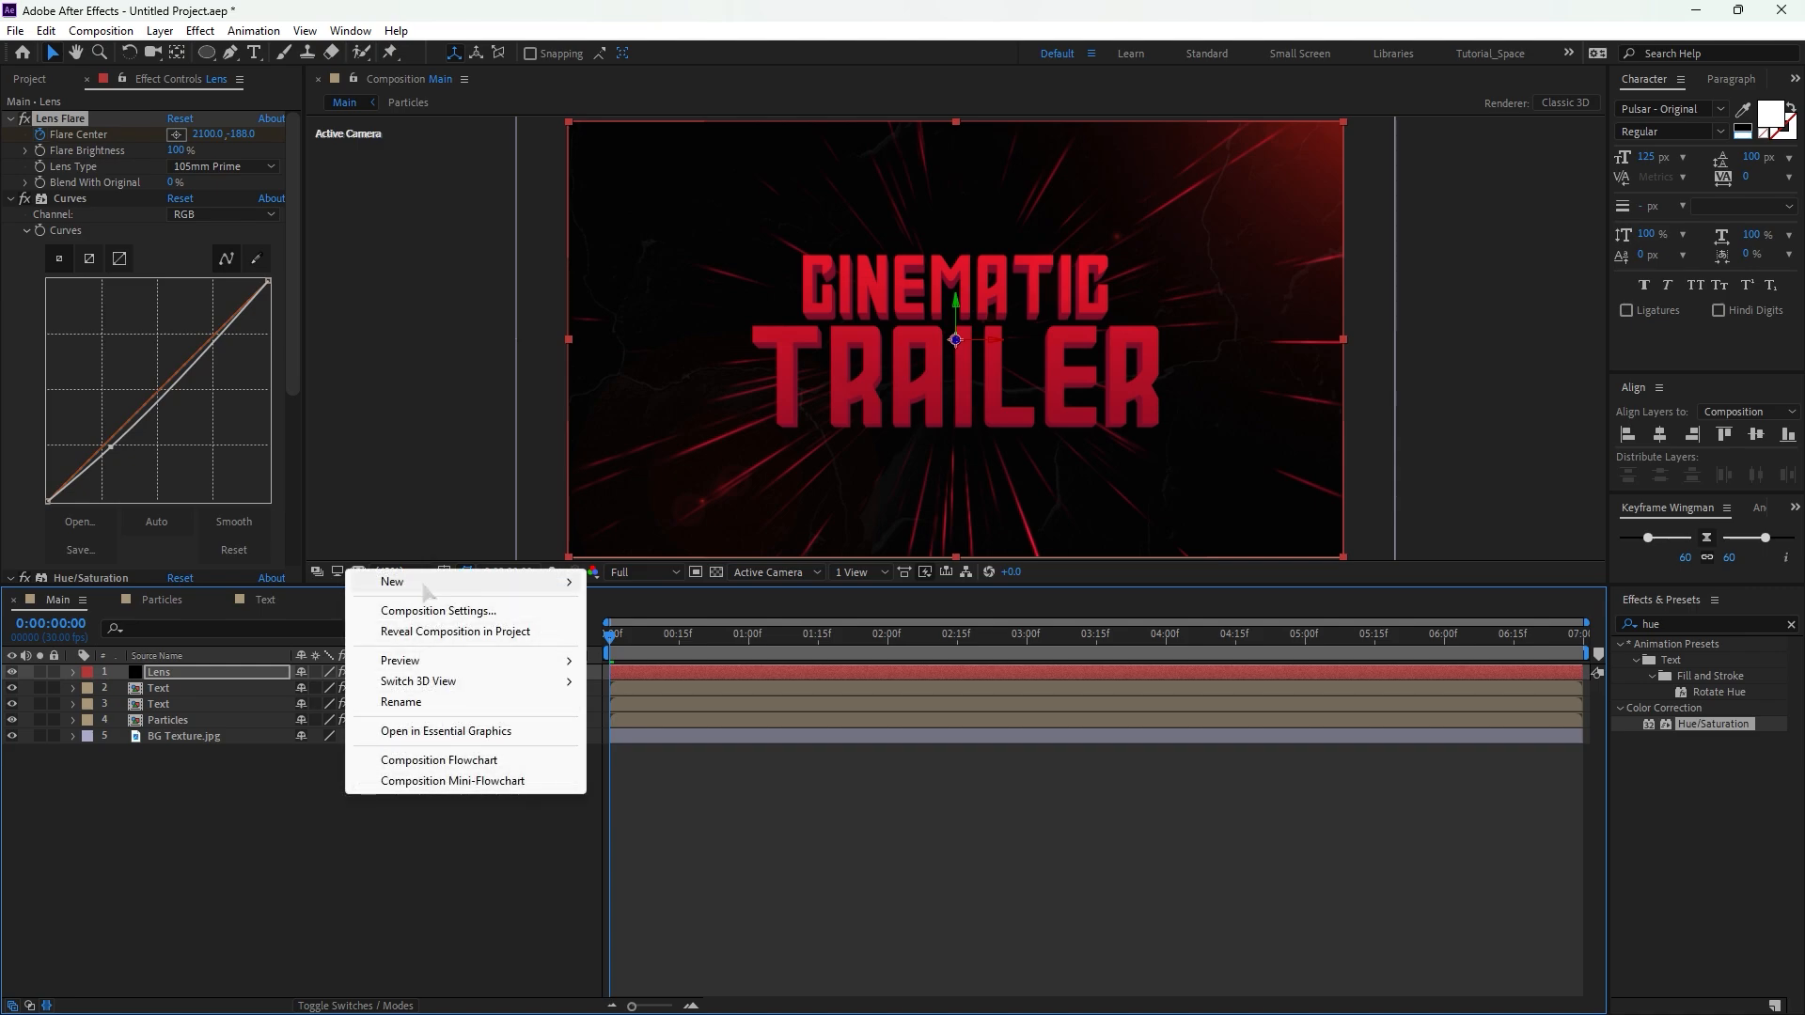
{"action": "mouse_move", "coordinate": [423, 582]}
{"action": "left_click", "coordinate": [641, 673]}
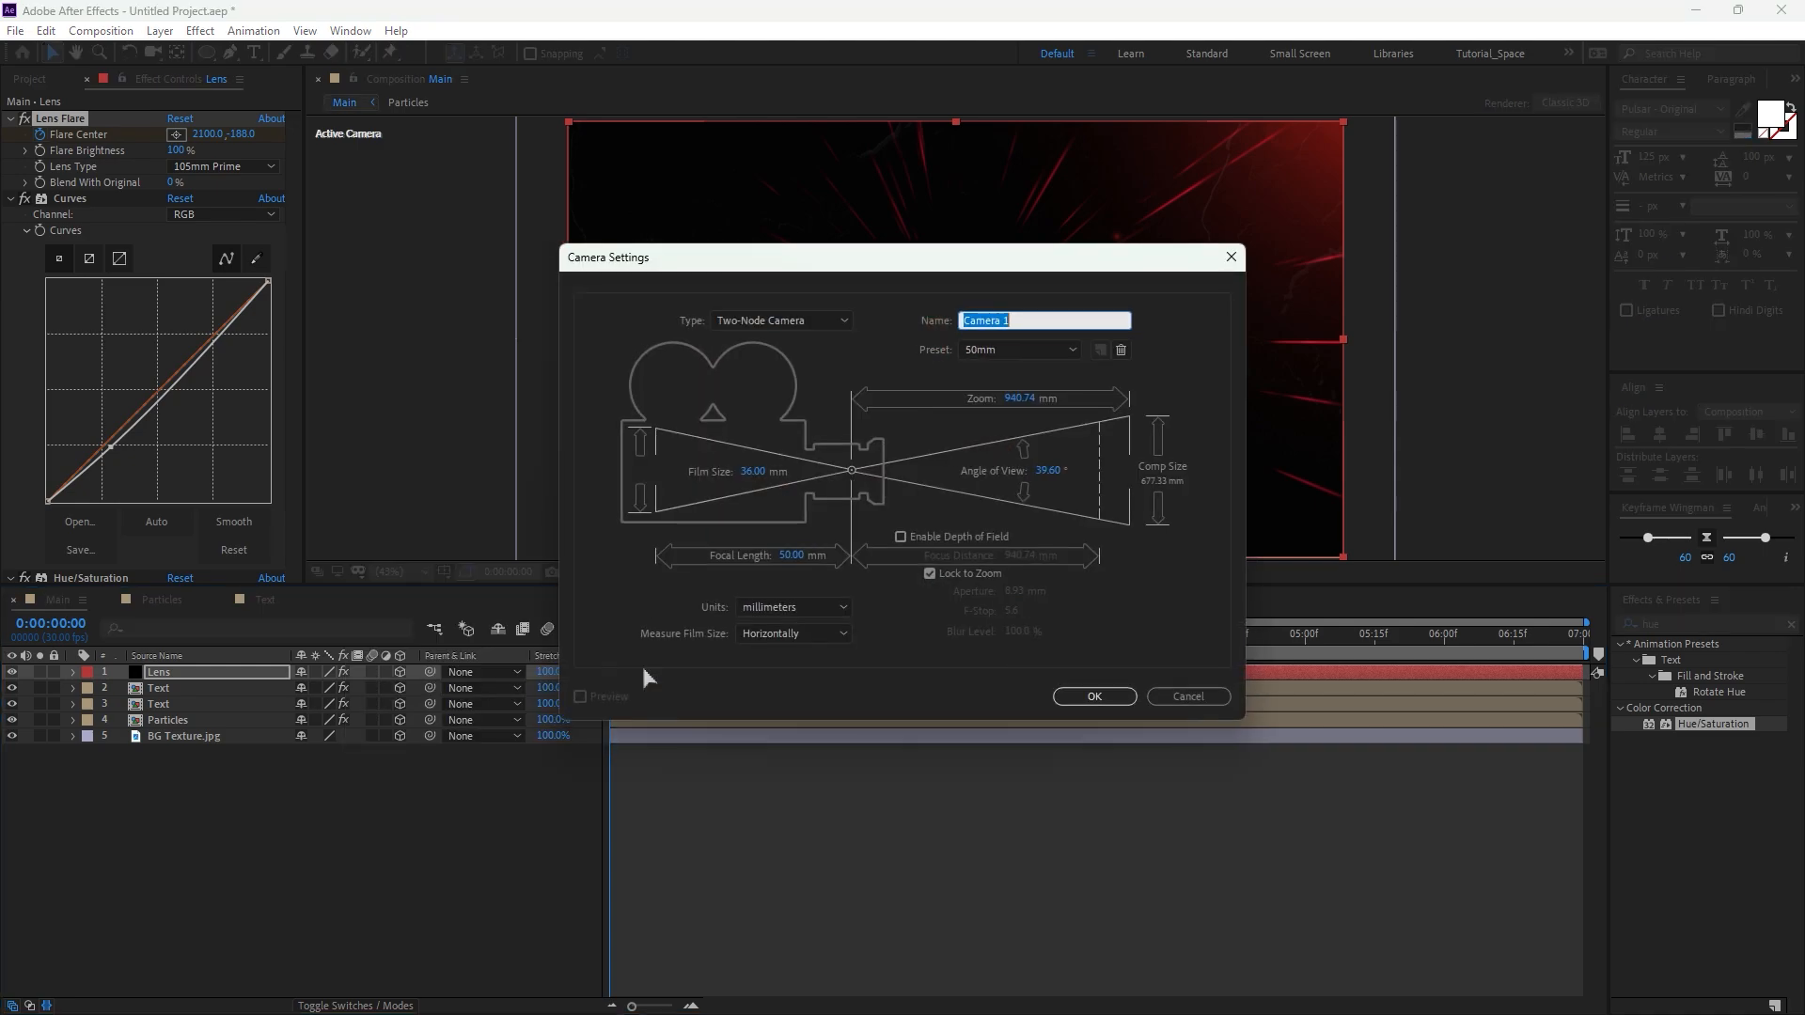
{"action": "left_click", "coordinate": [1094, 699]}
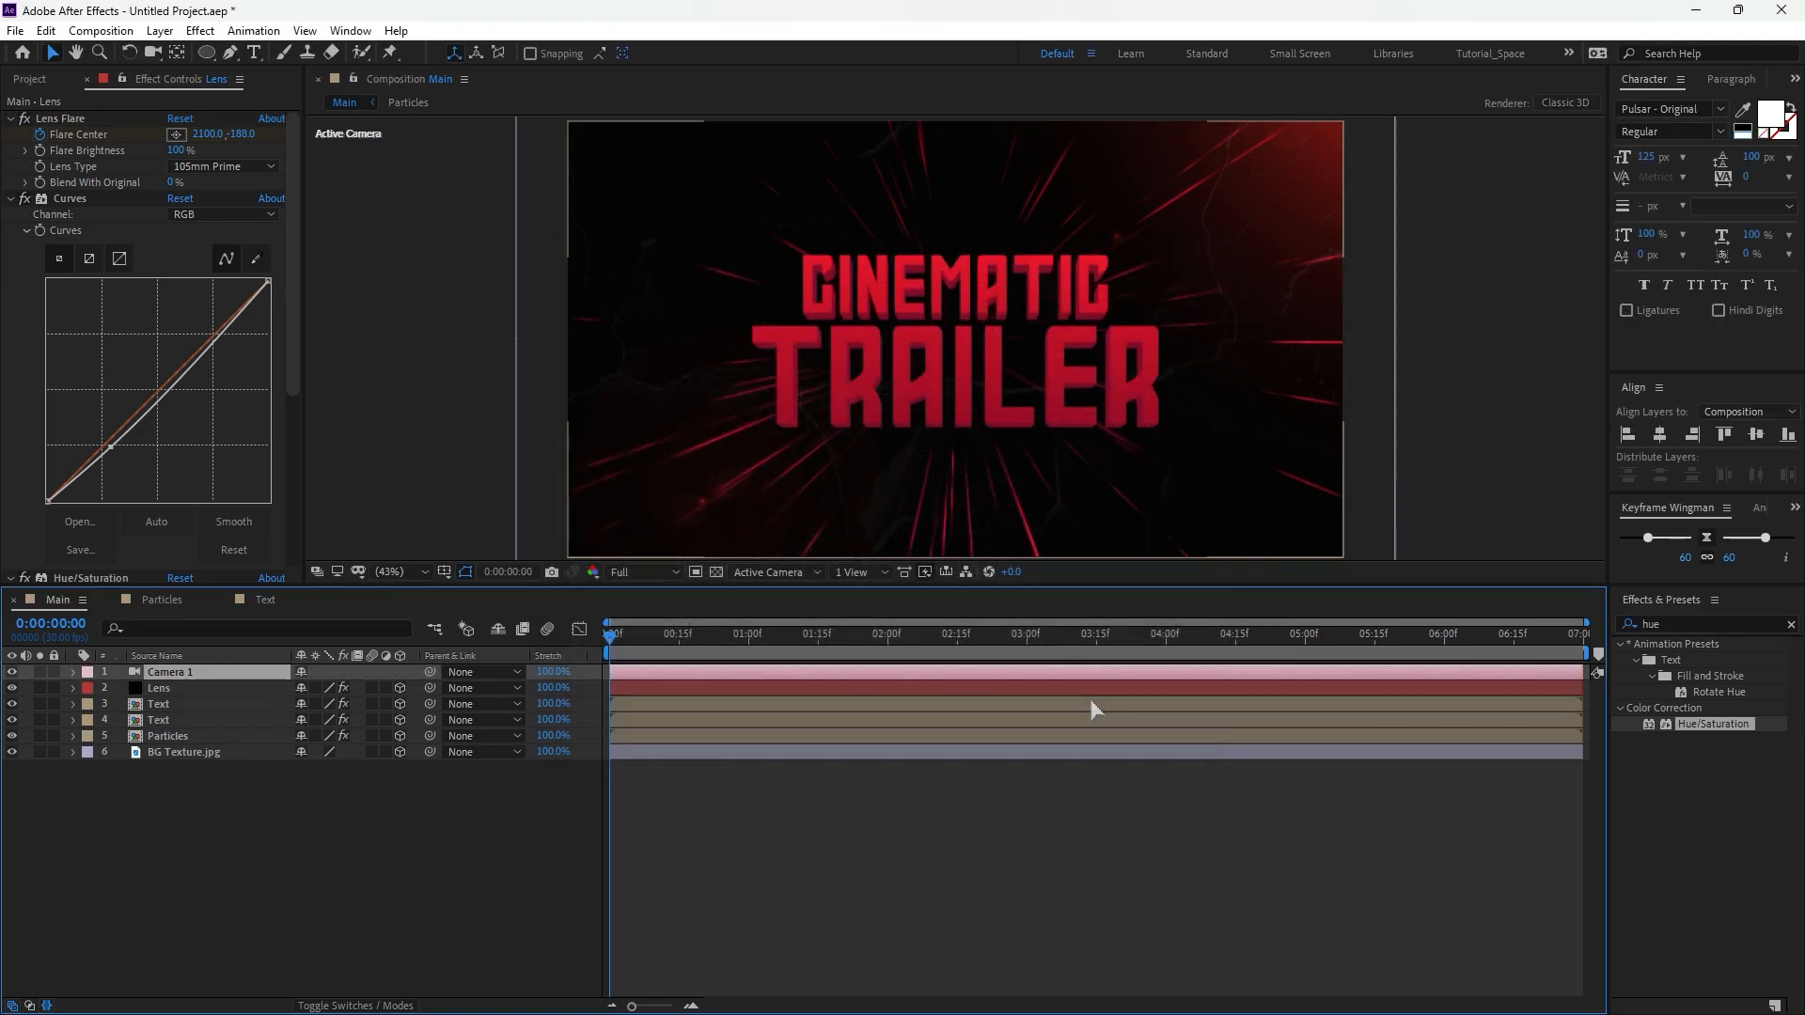
Add a null object, center its anchor point and align it horizontally and vertically to the composition's center.
{"action": "right_click", "coordinate": [314, 816]}
{"action": "mouse_move", "coordinate": [513, 607]}
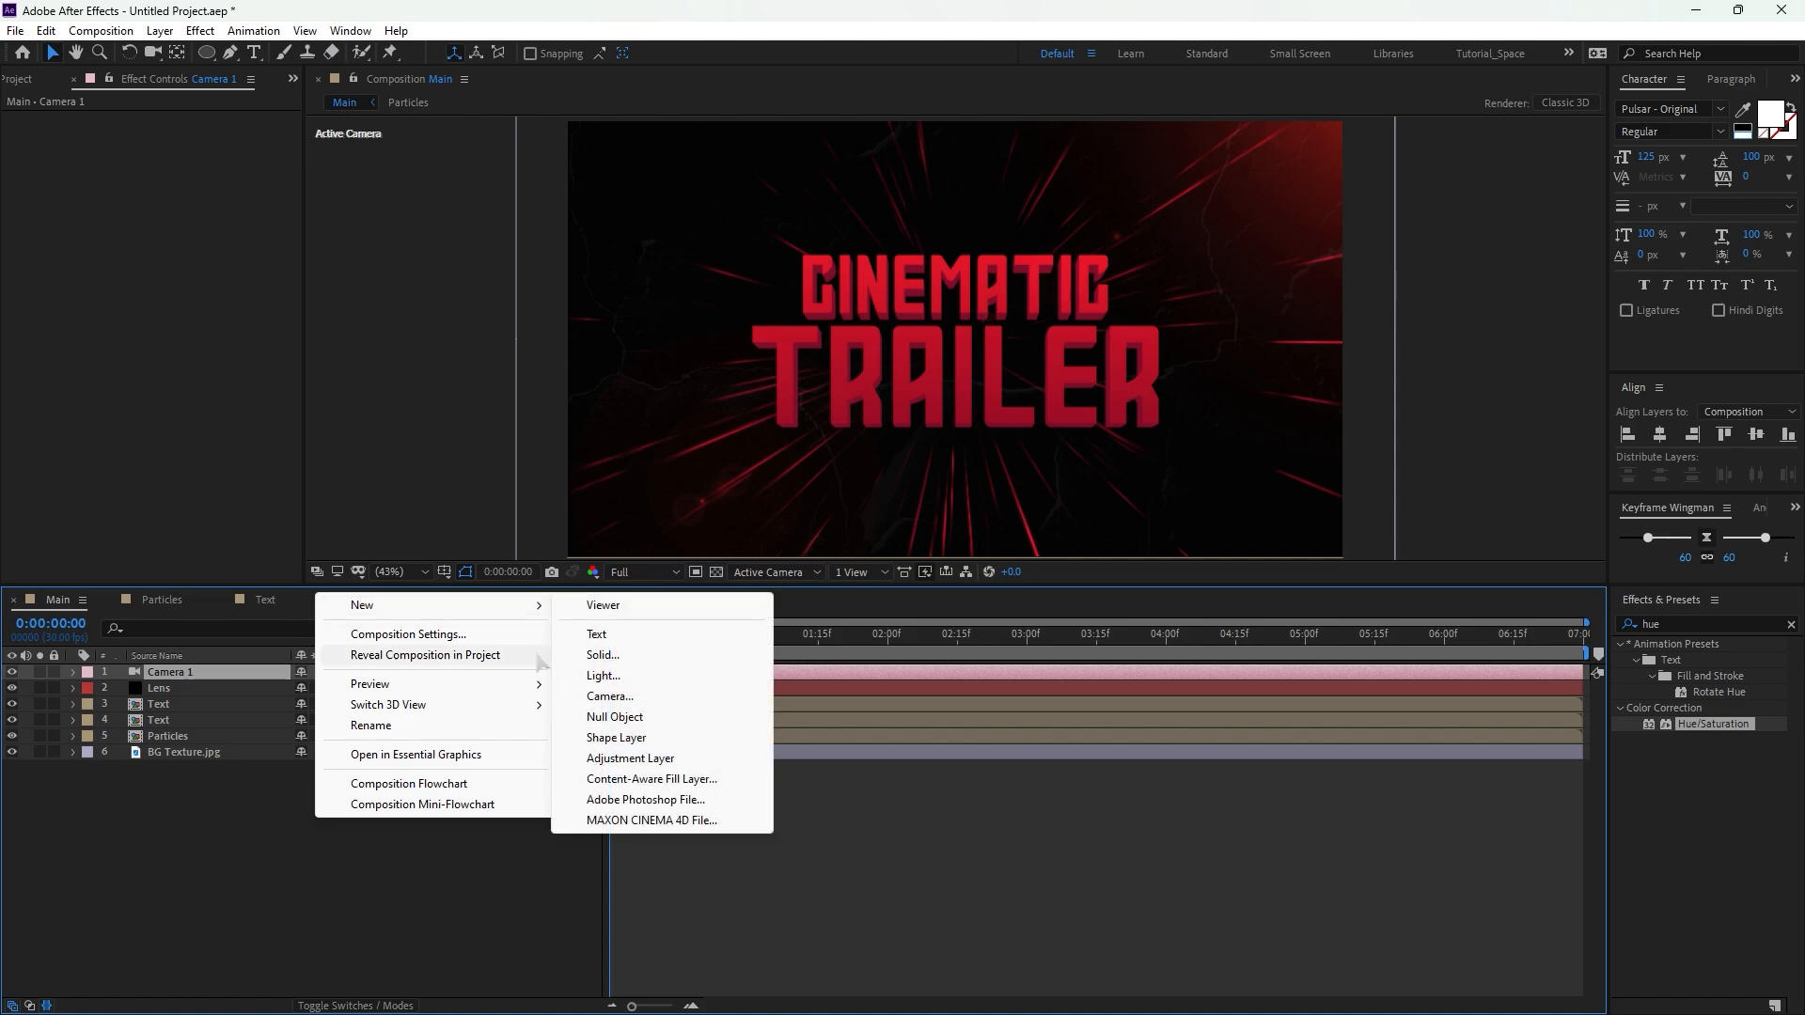
{"action": "left_click", "coordinate": [638, 719]}
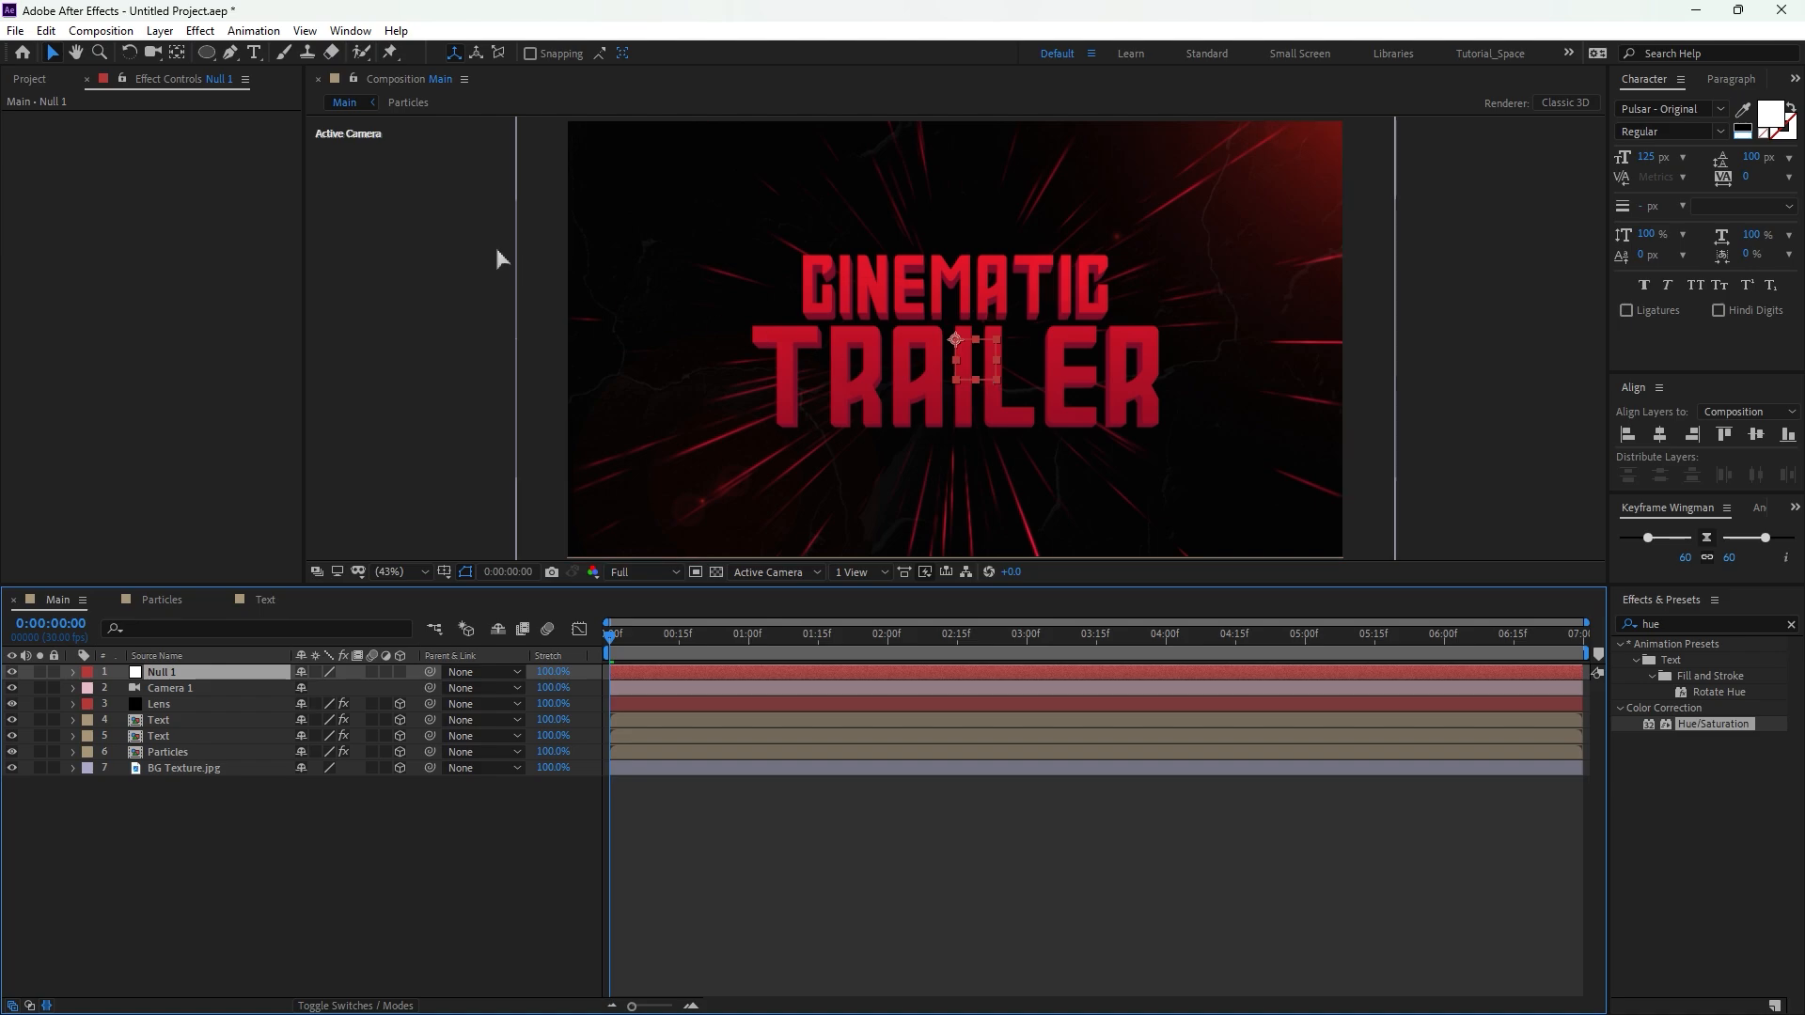
{"action": "left_click", "coordinate": [178, 54]}
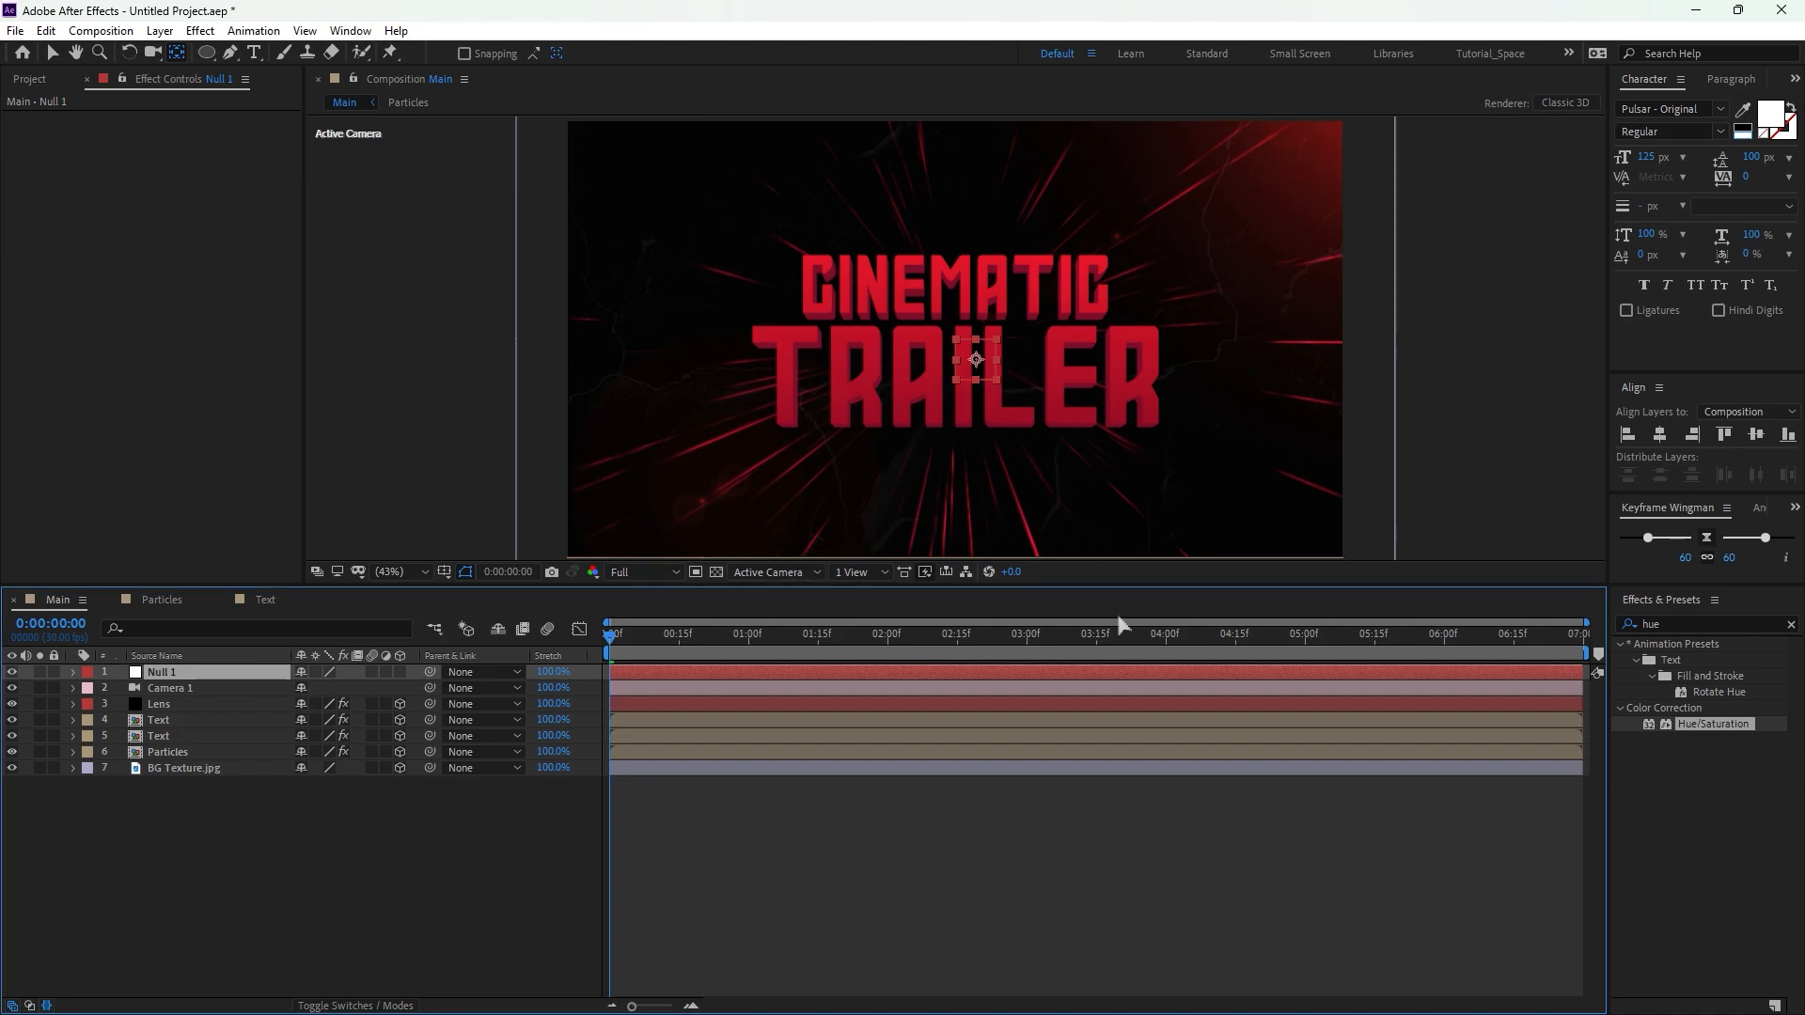
{"action": "left_click", "coordinate": [1661, 436]}
{"action": "left_click", "coordinate": [1756, 435]}
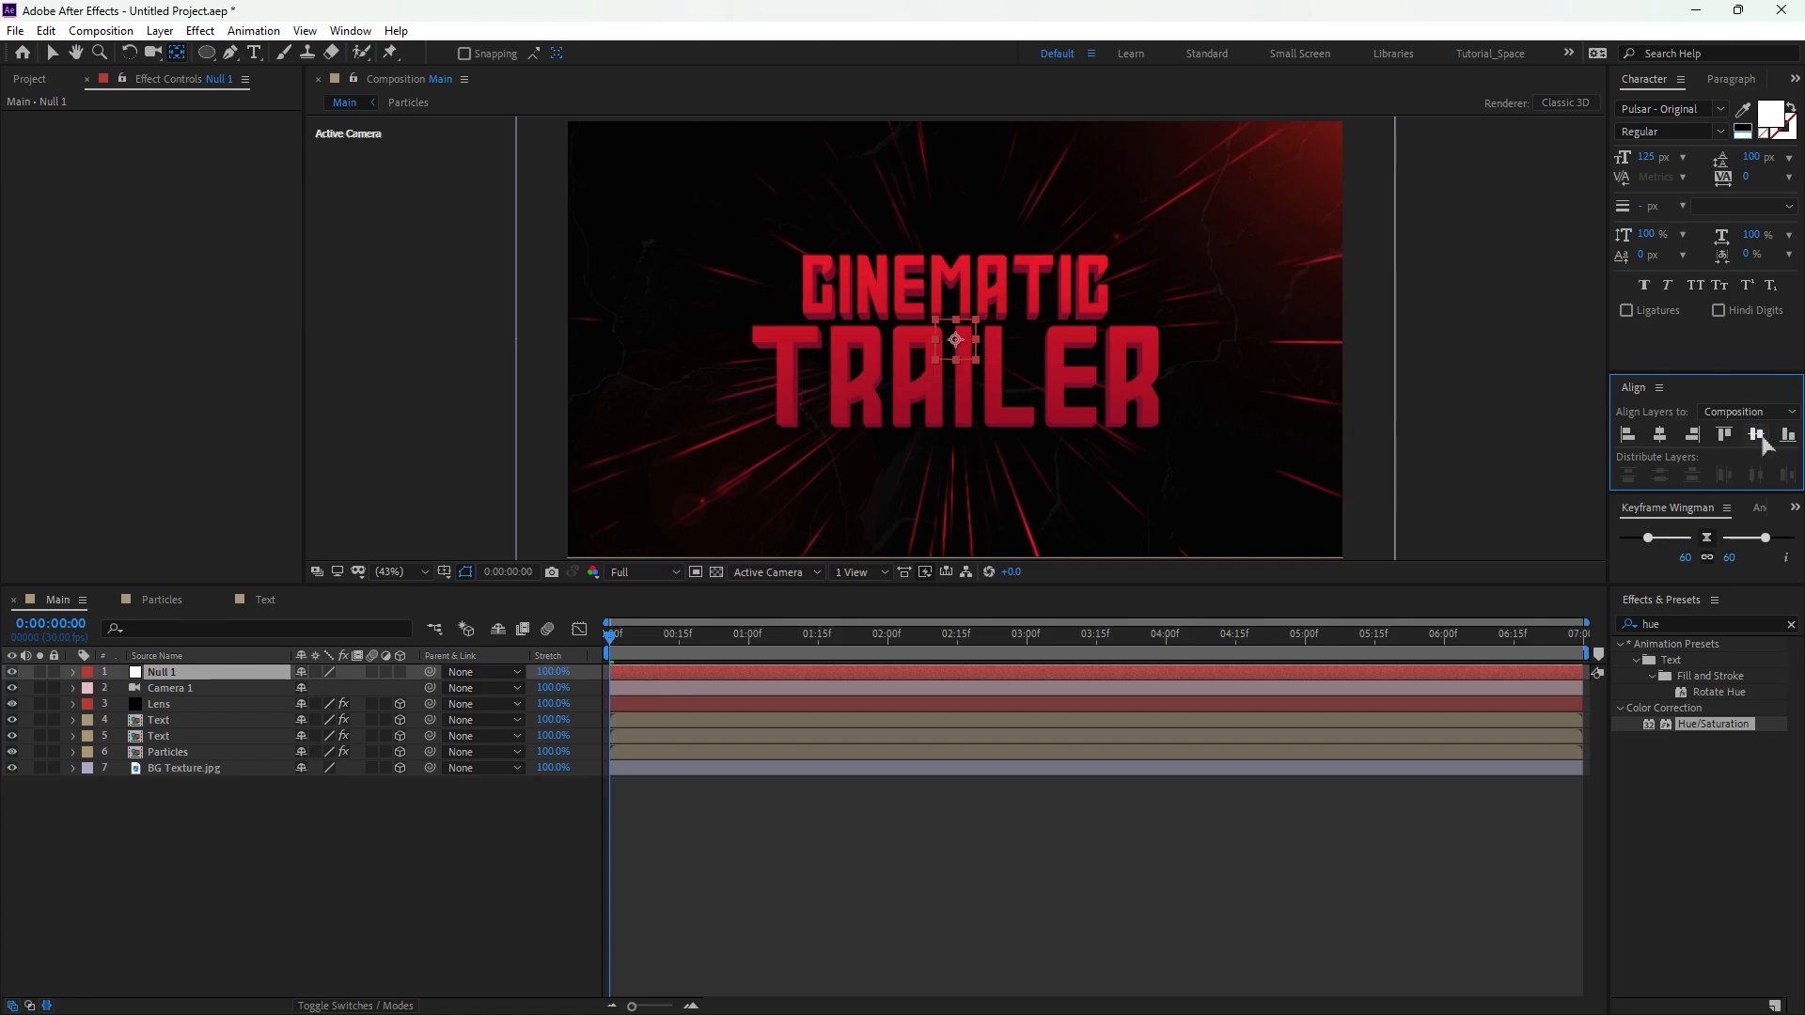
Make Null 1 a 3D layer and parent Camera 1 to it.
{"action": "left_click", "coordinate": [400, 672]}
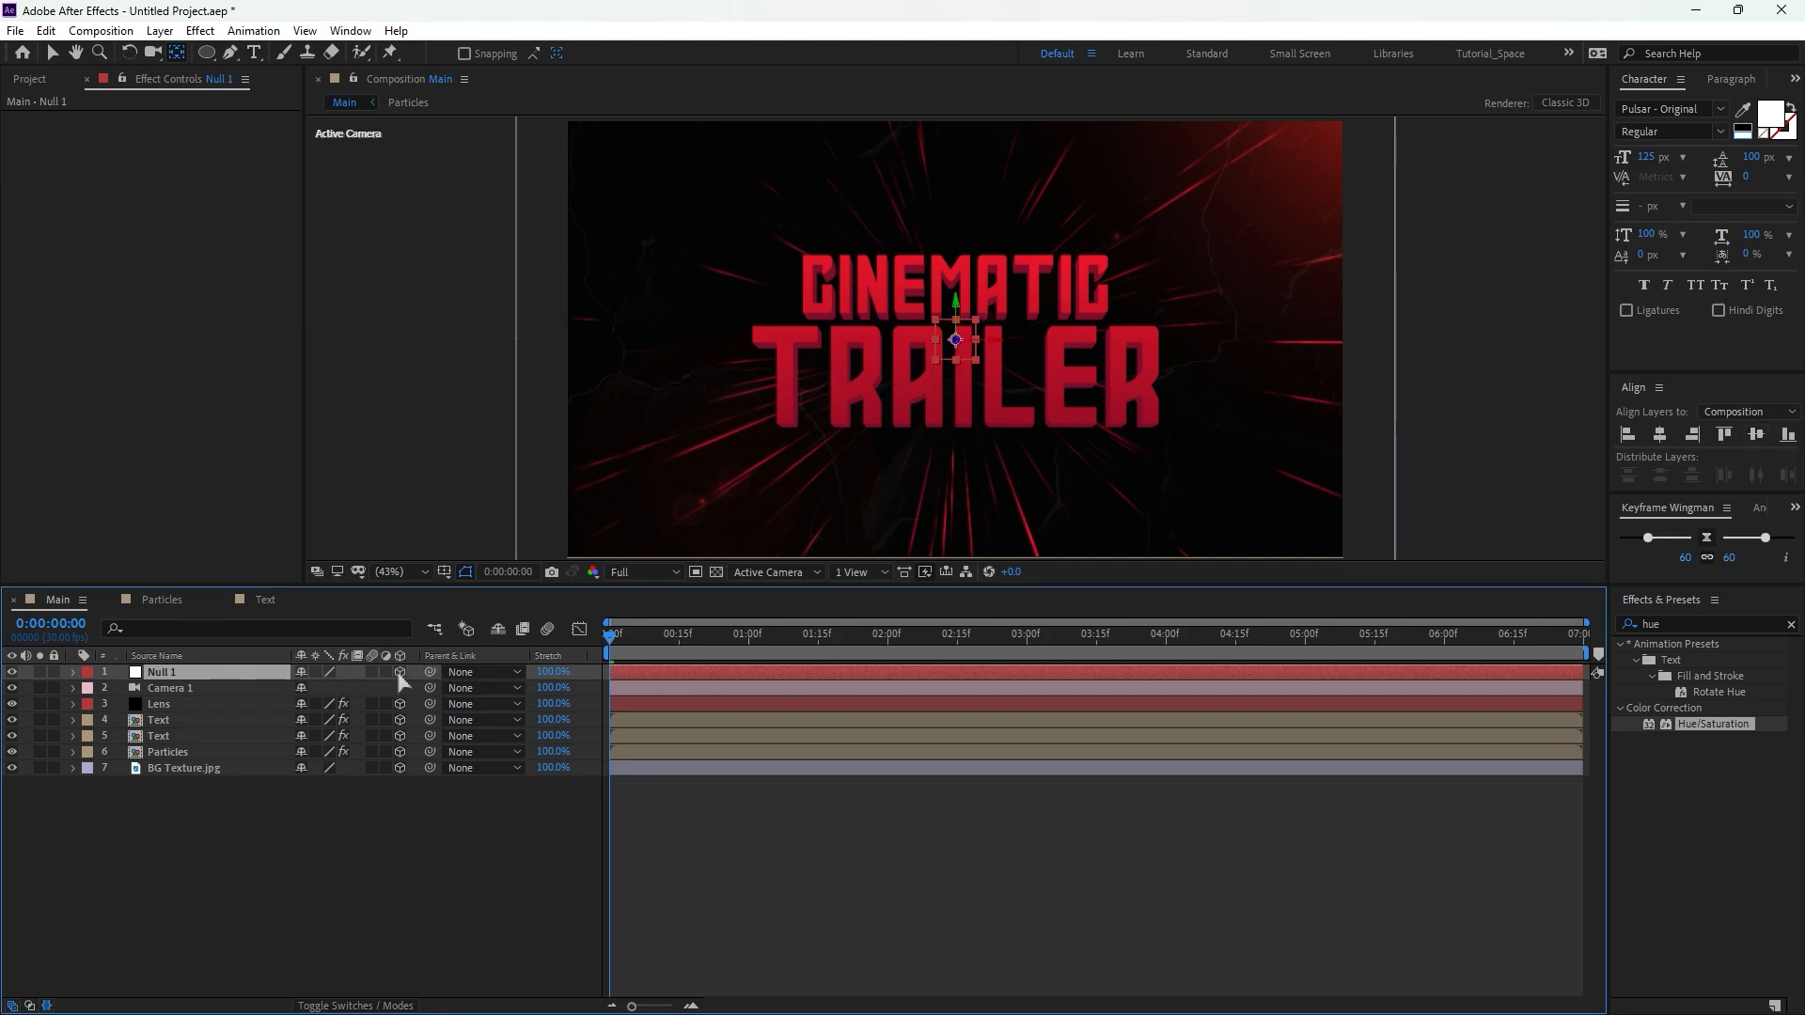
{"action": "left_click", "coordinate": [169, 688]}
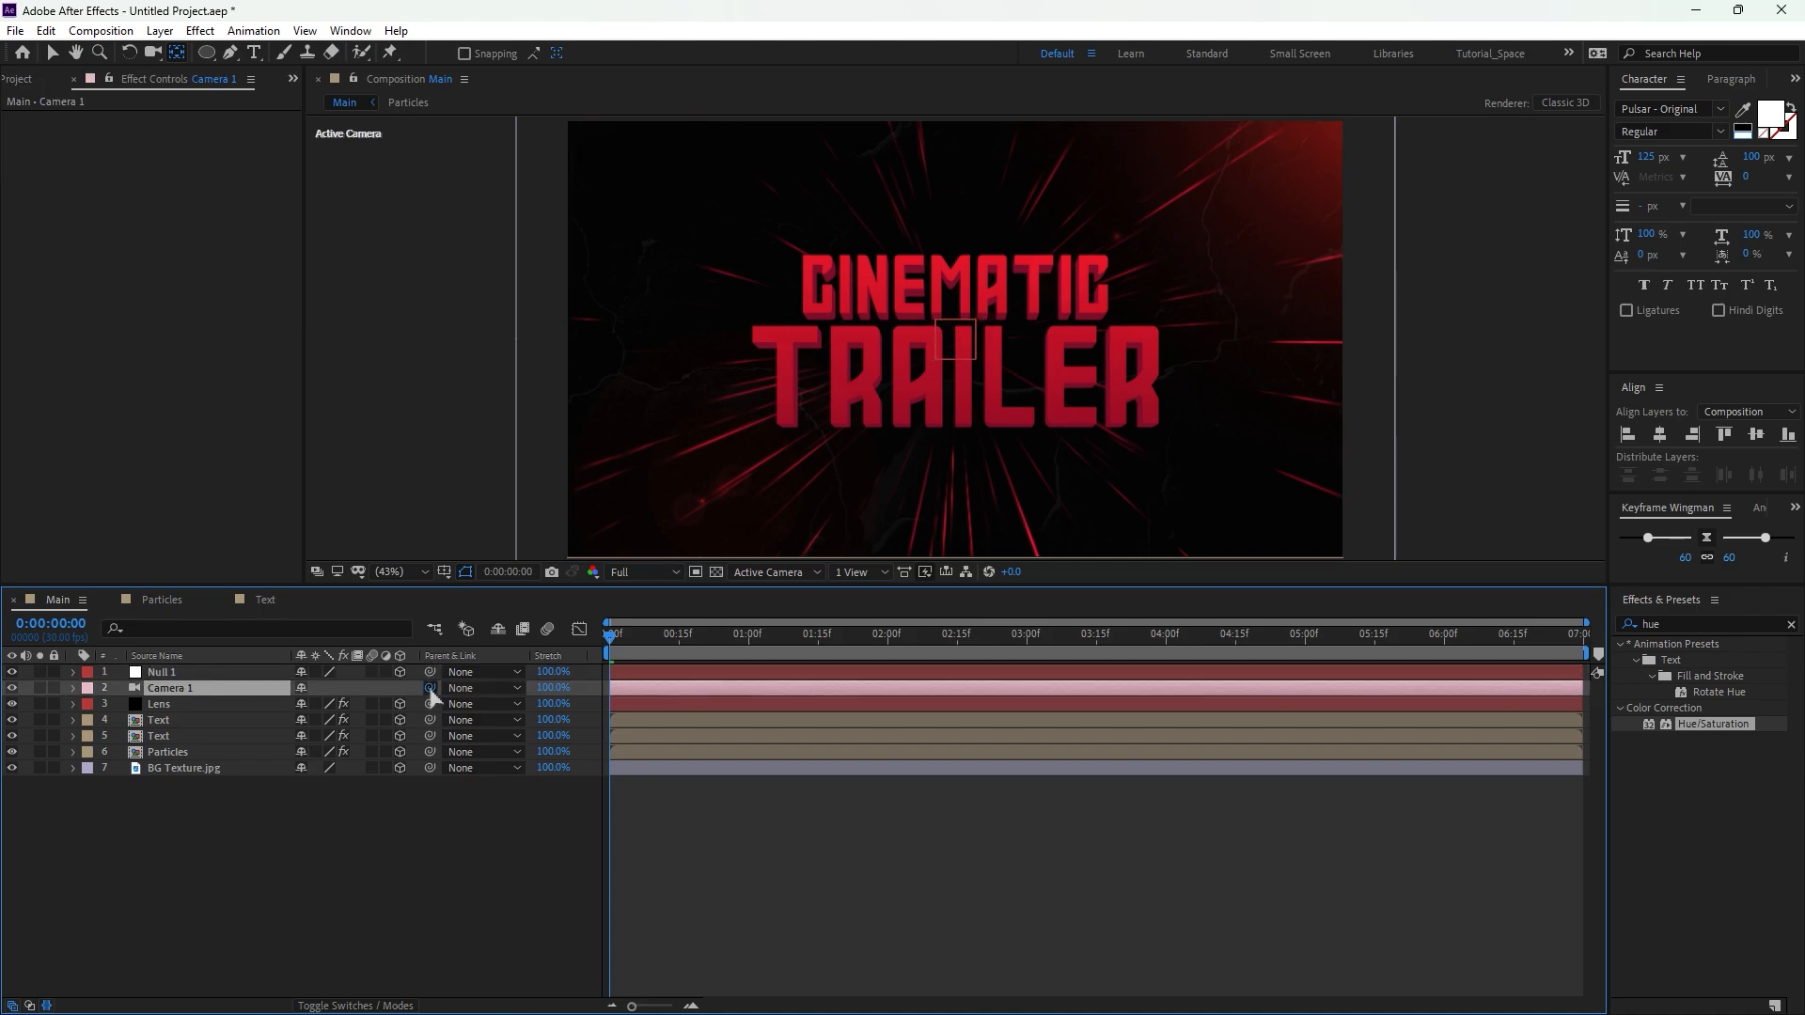
{"action": "left_click_drag", "start_coordinate": [430, 688], "coordinate": [168, 675]}
Set a Position keyframe on Null 1 at 0:00:01:00.
{"action": "left_click", "coordinate": [749, 646]}
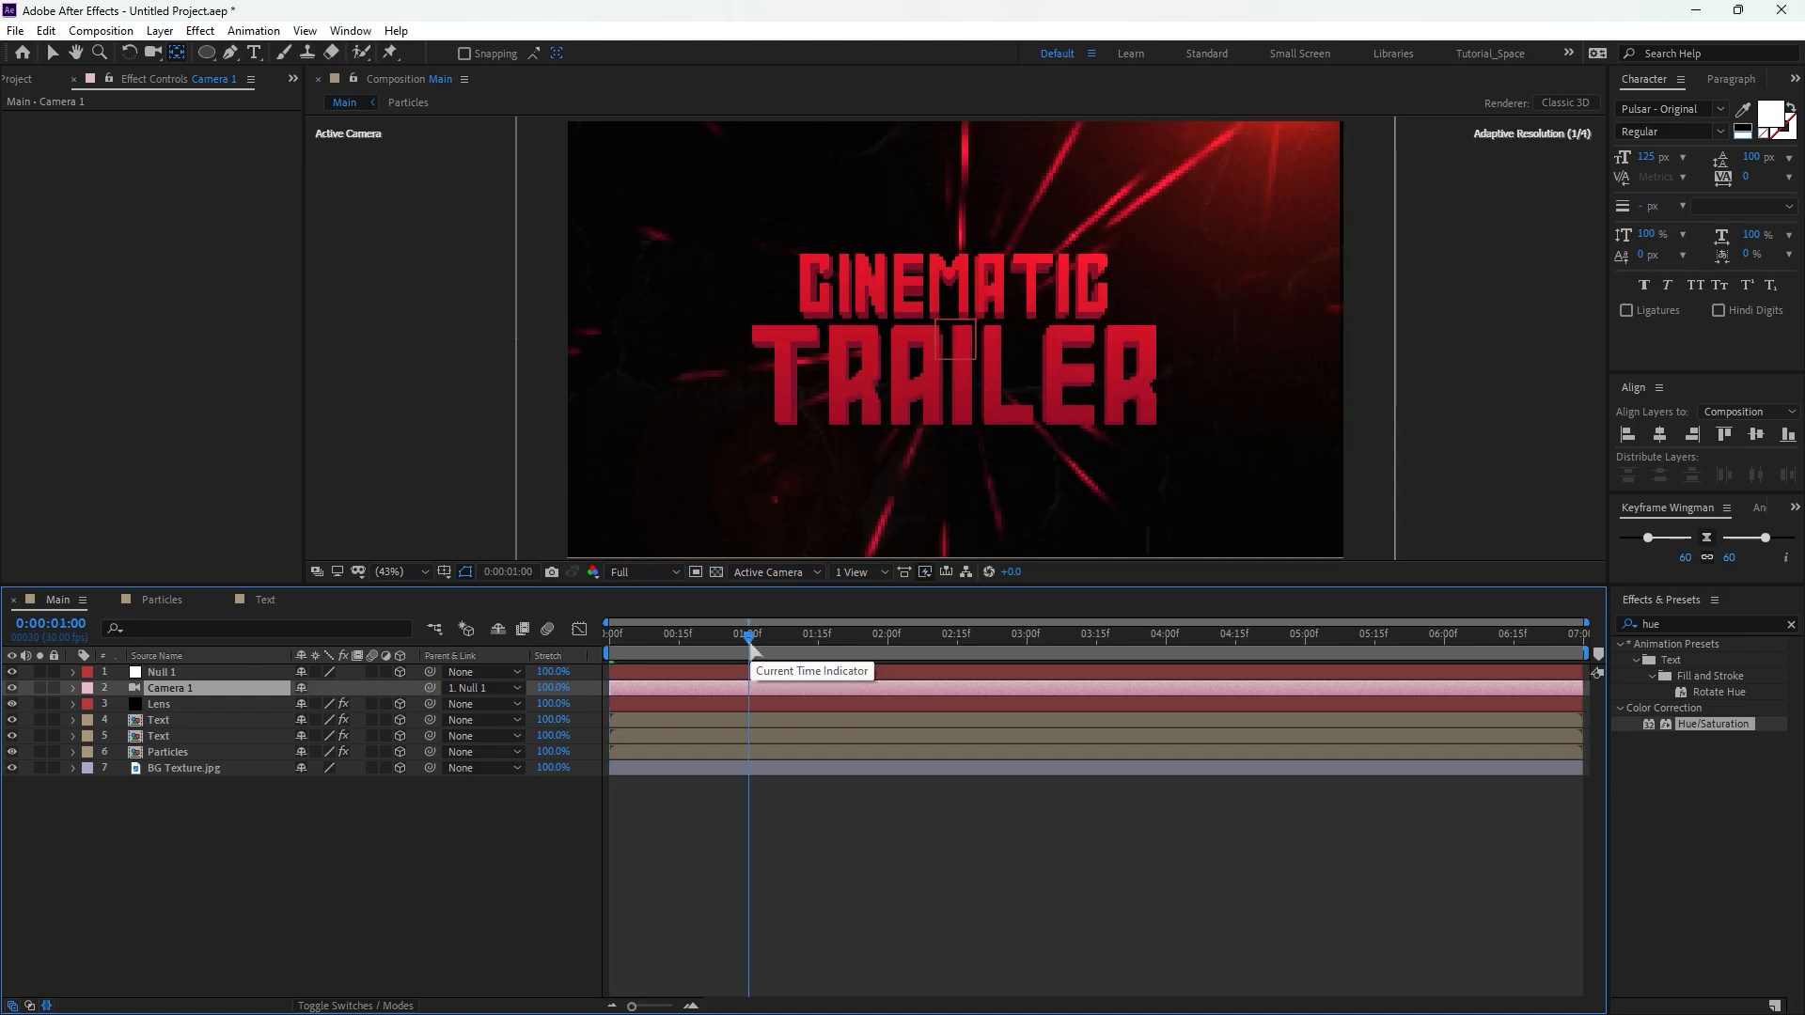
{"action": "left_click", "coordinate": [195, 673]}
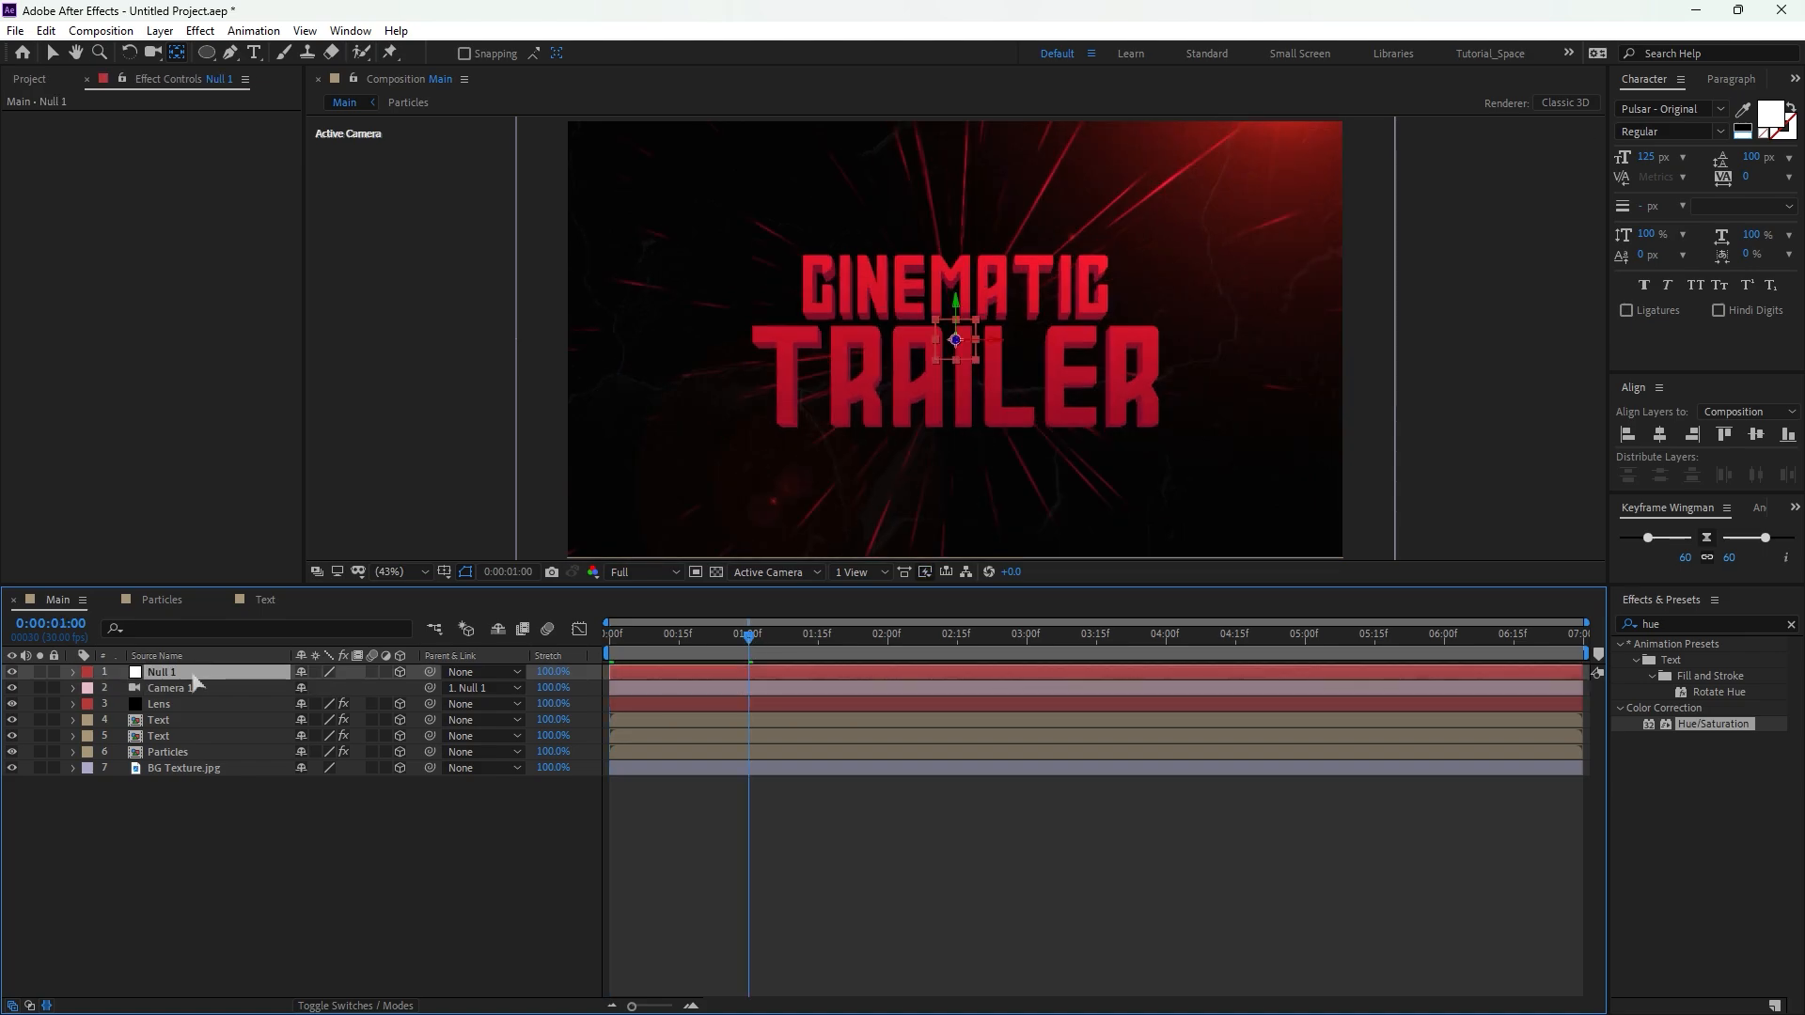
{"action": "key", "text": "p"}
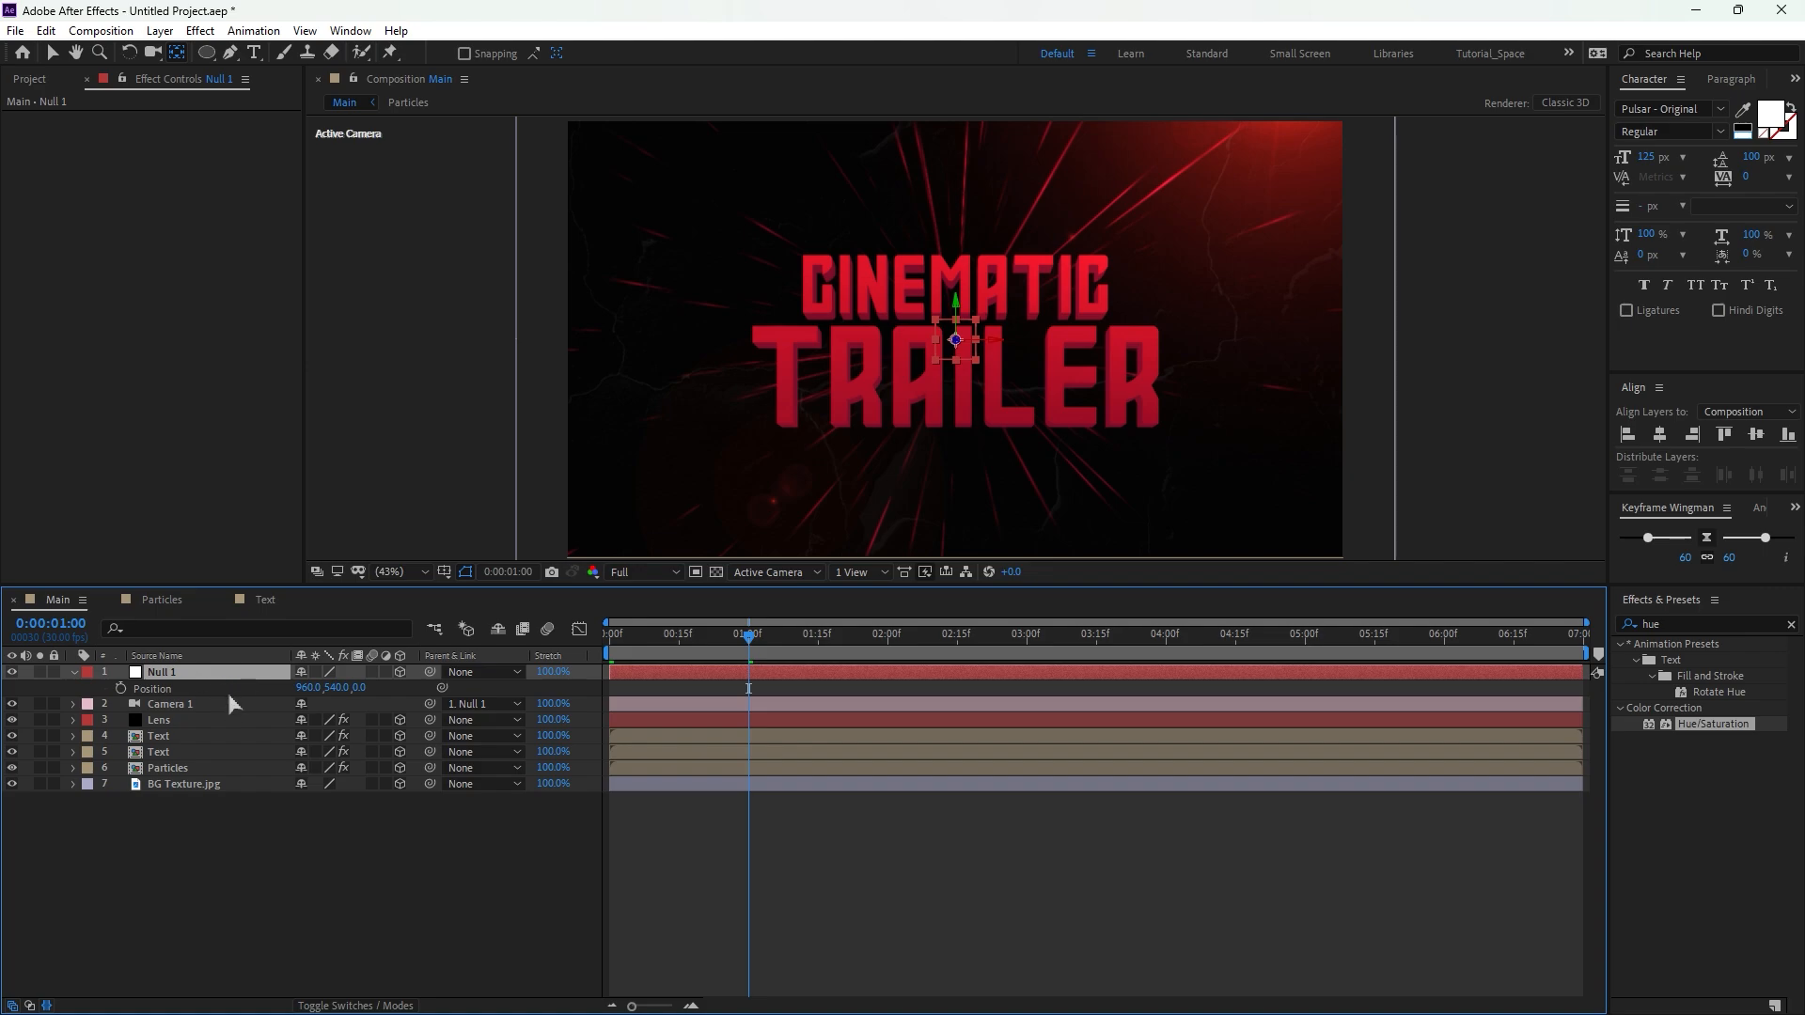
{"action": "left_click", "coordinate": [120, 689]}
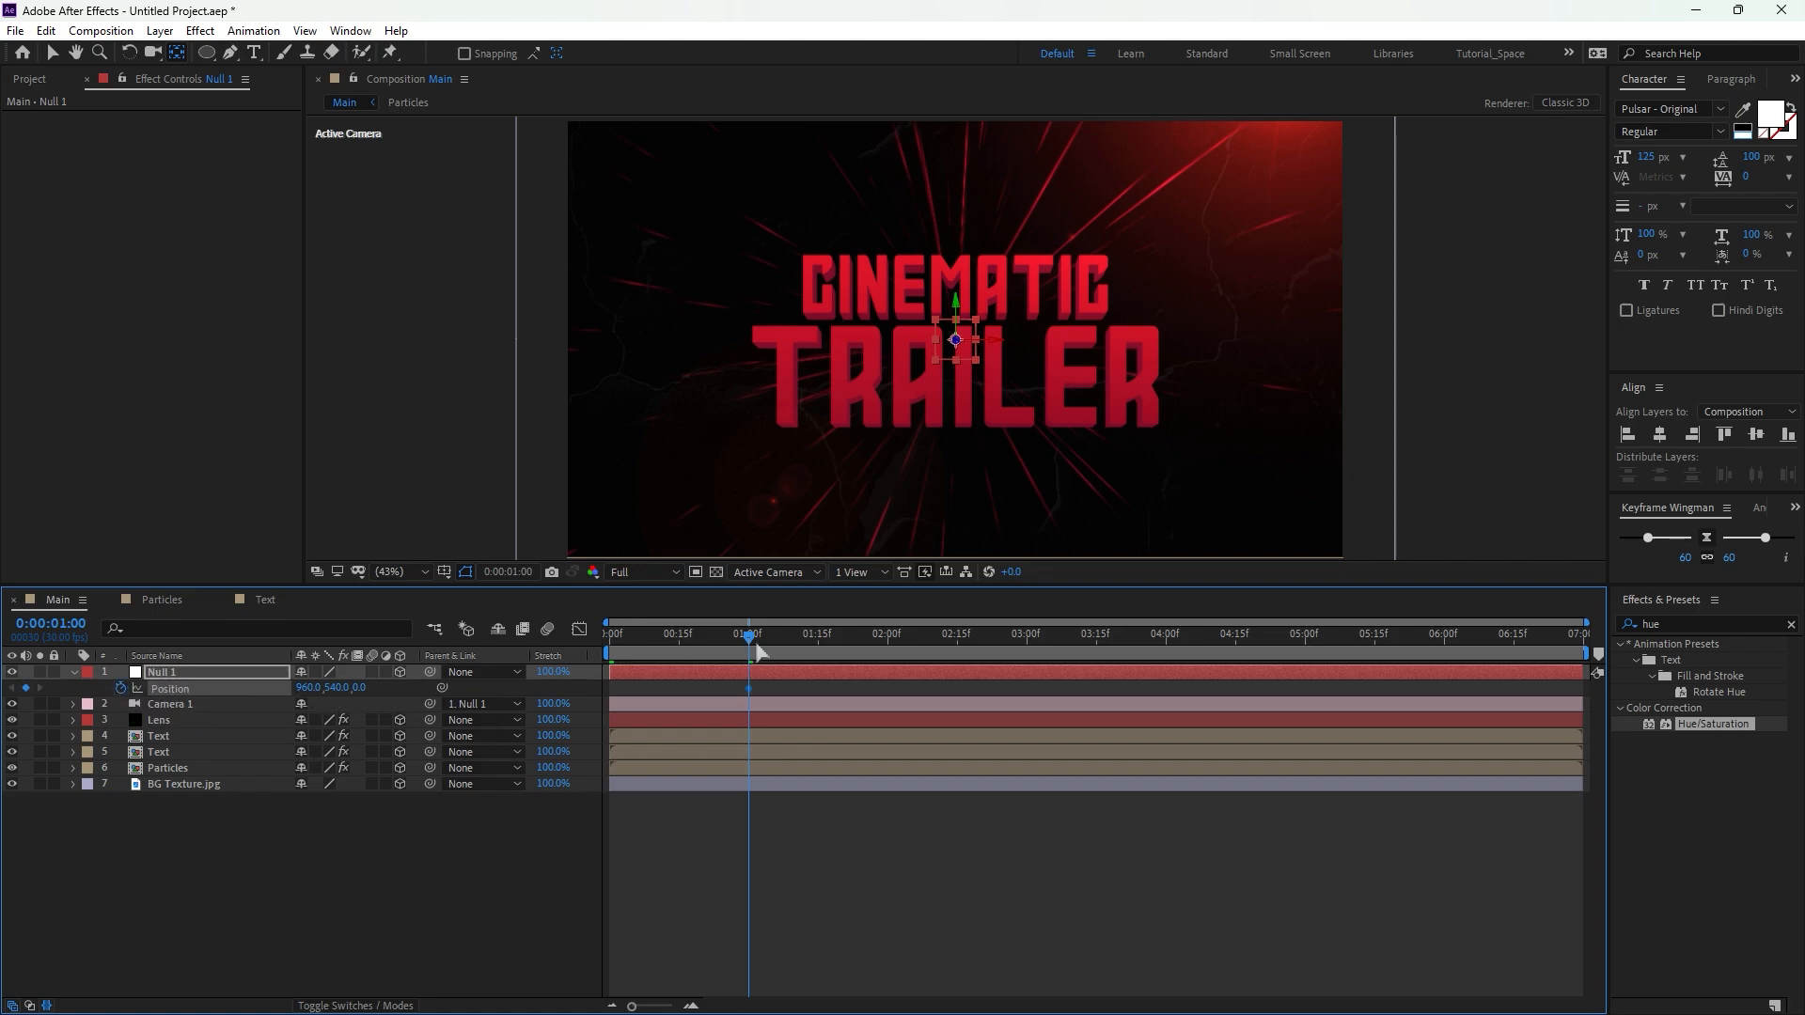
Set Null 1's Z Position to 2706 at 0:00:00:00 and apply Easy Ease to both of its Position keyframes.
{"action": "left_click_drag", "start_coordinate": [749, 647], "coordinate": [611, 646]}
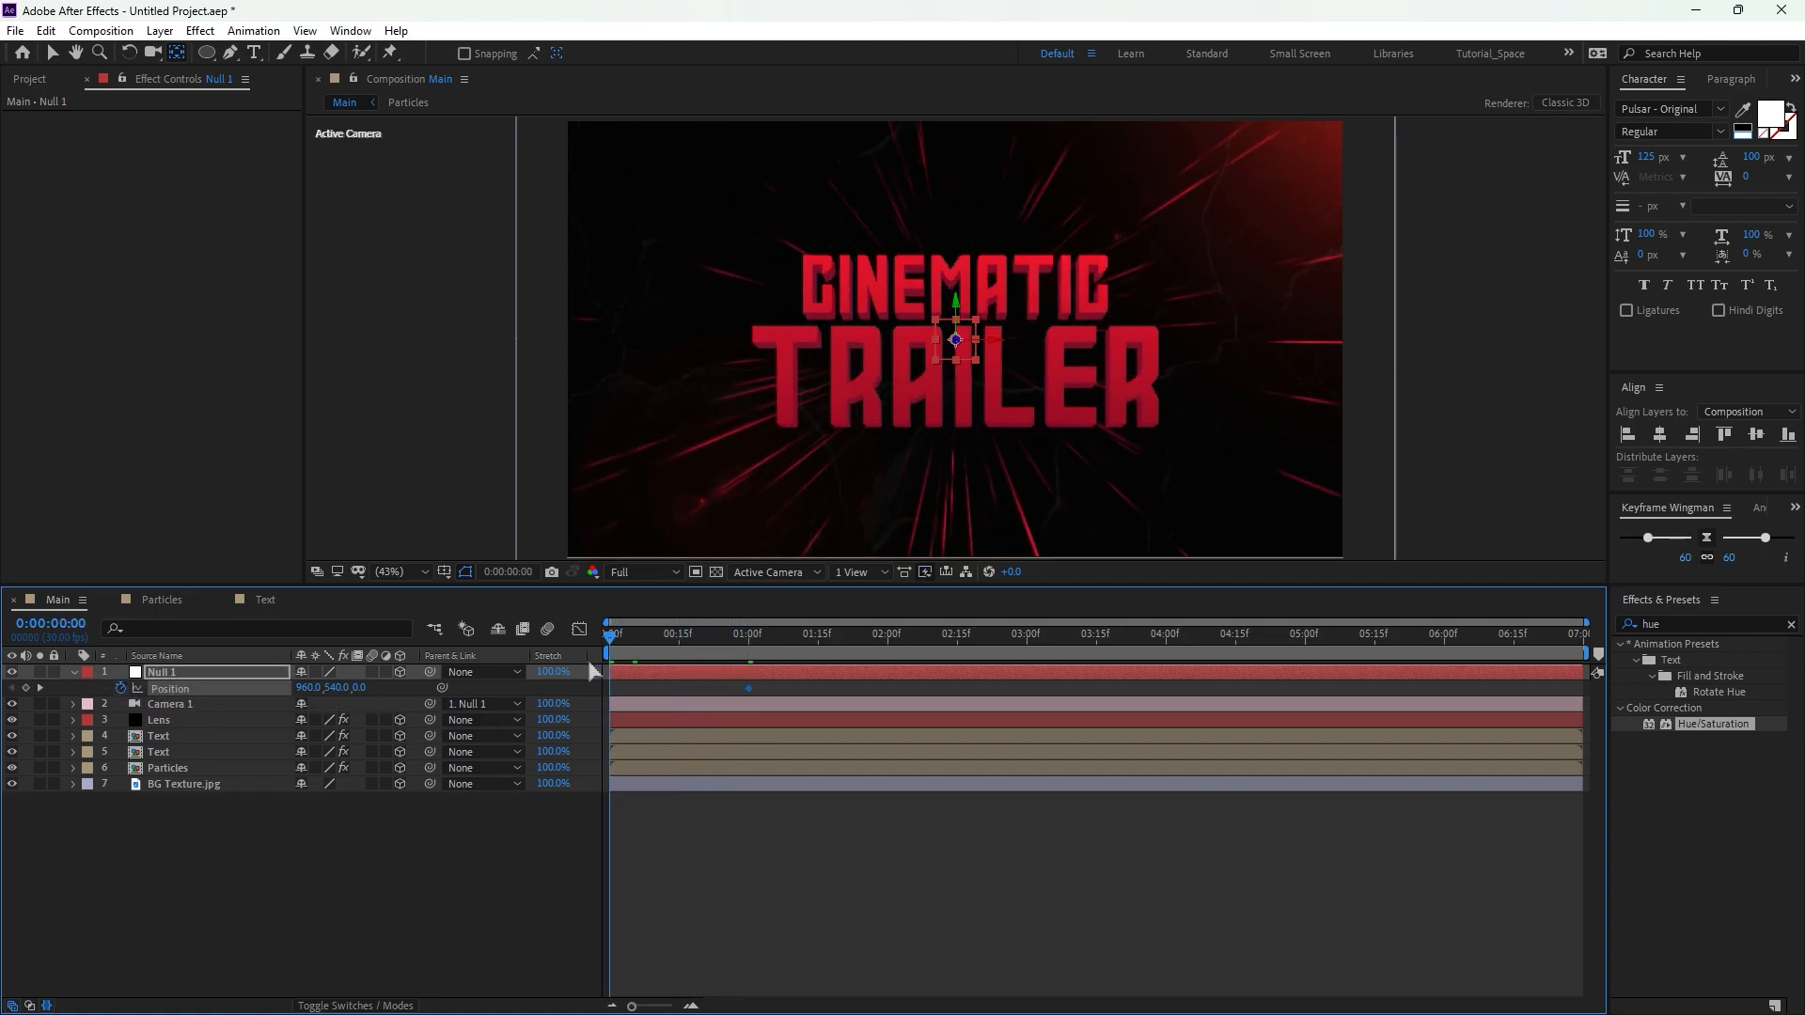
{"action": "left_click_drag", "start_coordinate": [361, 687], "coordinate": [564, 687]}
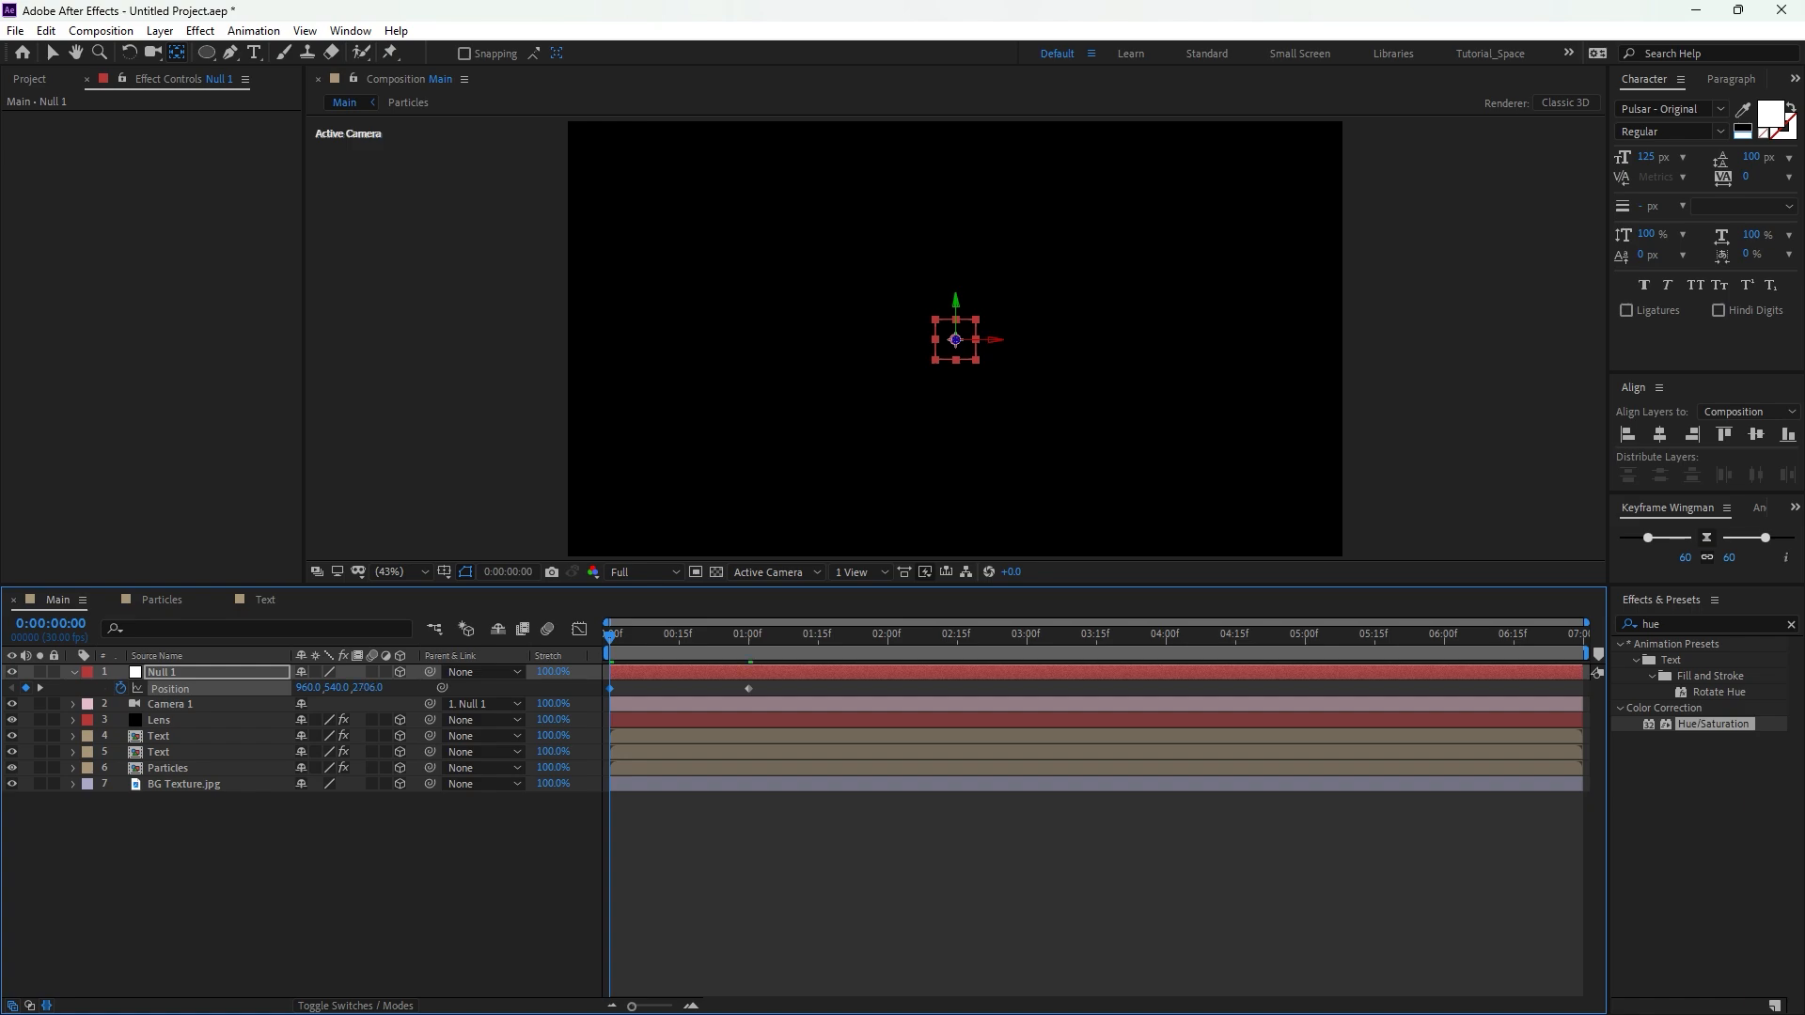
{"action": "left_click", "coordinate": [792, 694]}
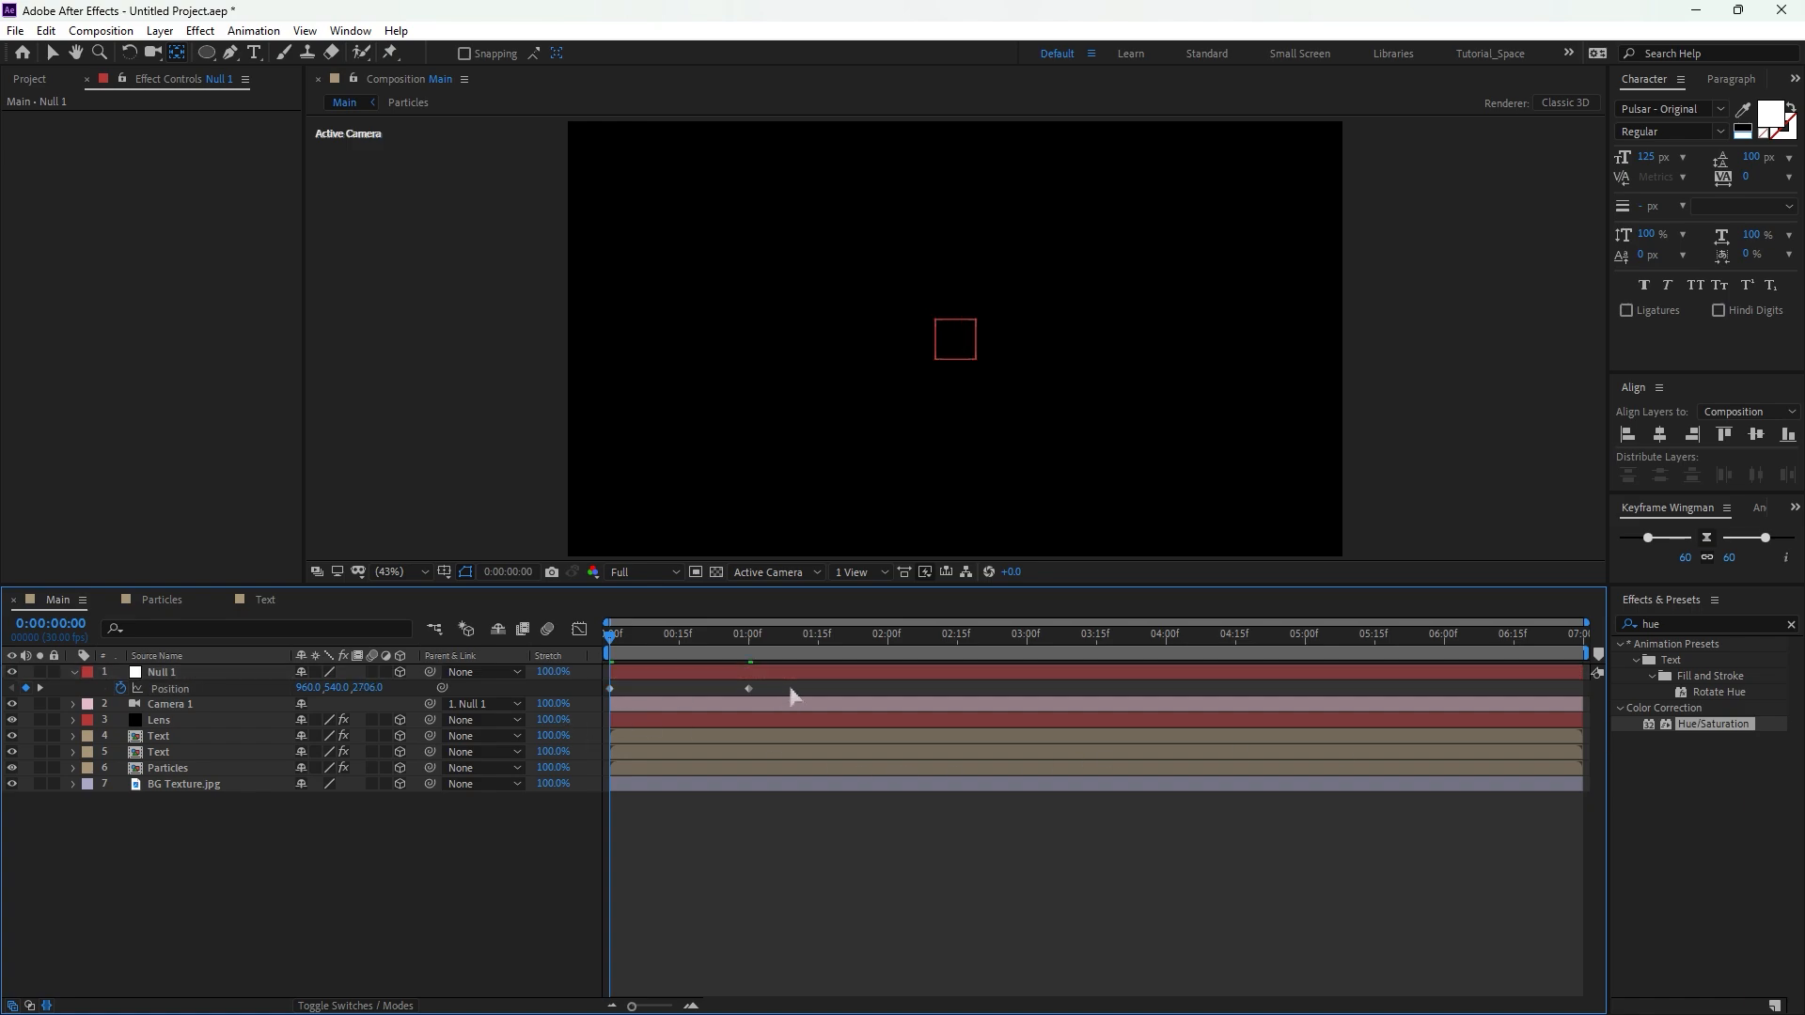
{"action": "left_click_drag", "start_coordinate": [753, 697], "coordinate": [750, 695]}
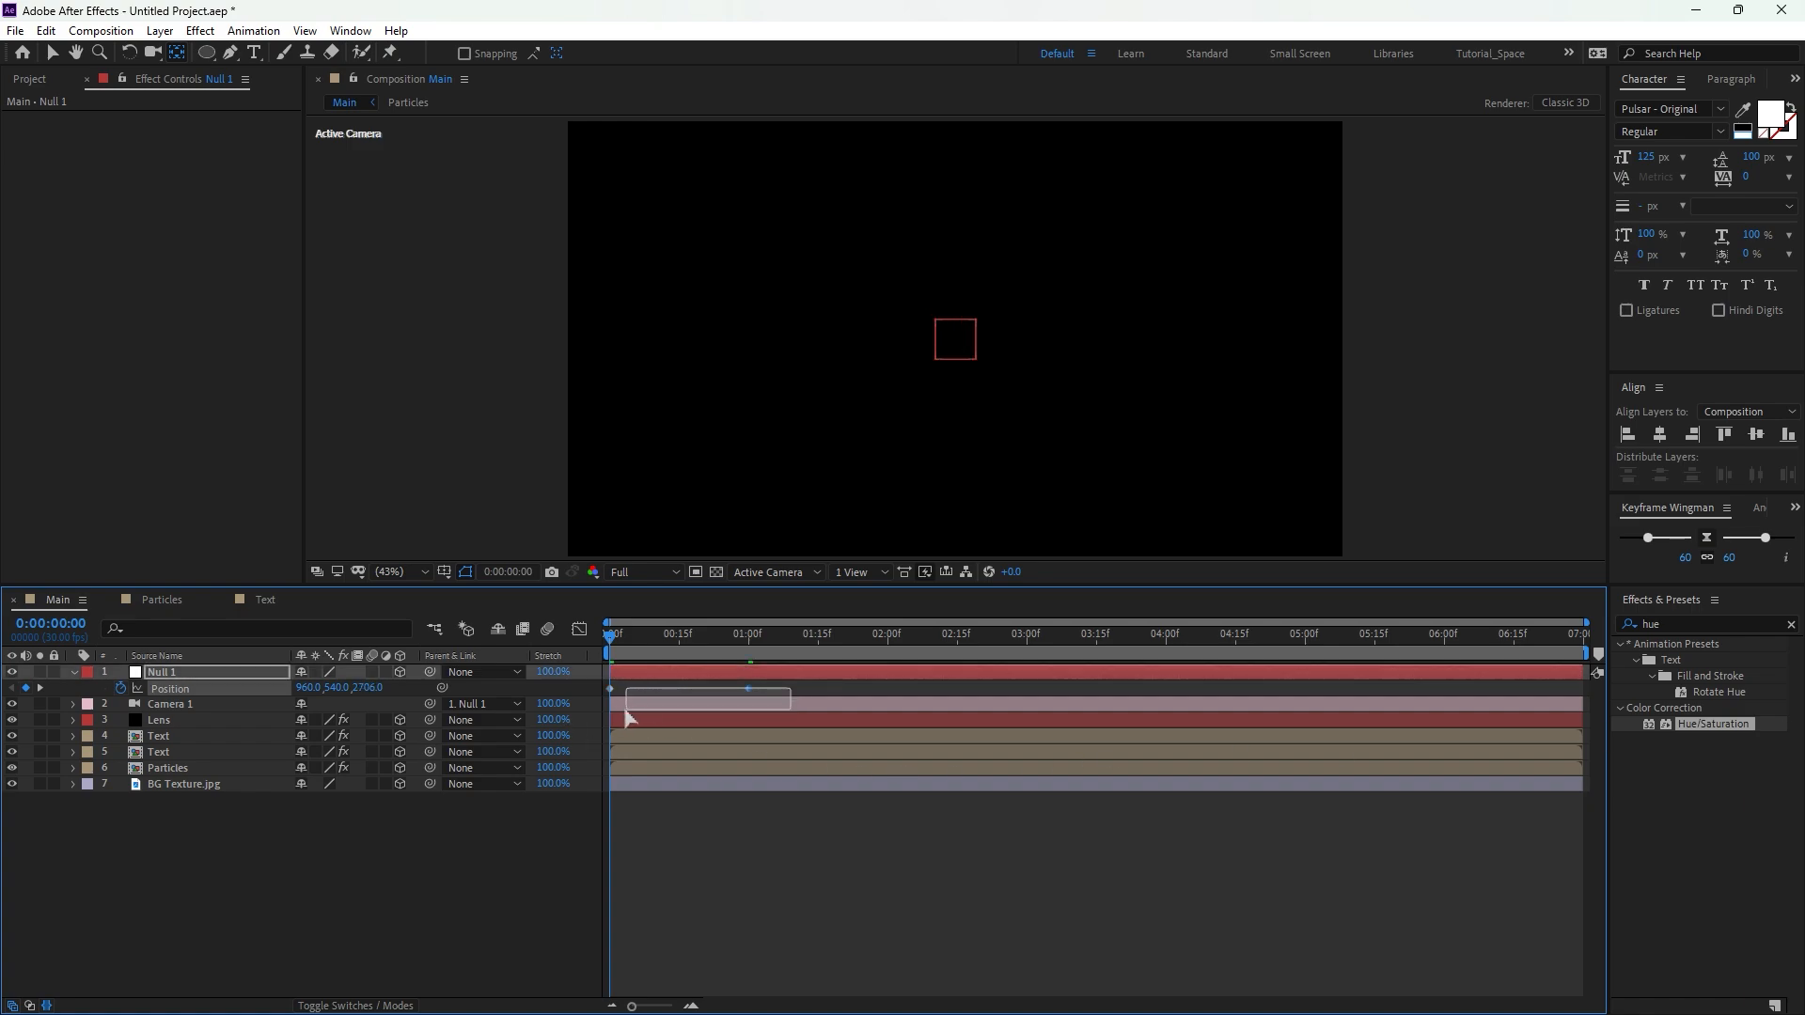
{"action": "right_click", "coordinate": [753, 696]}
{"action": "right_click", "coordinate": [750, 691]}
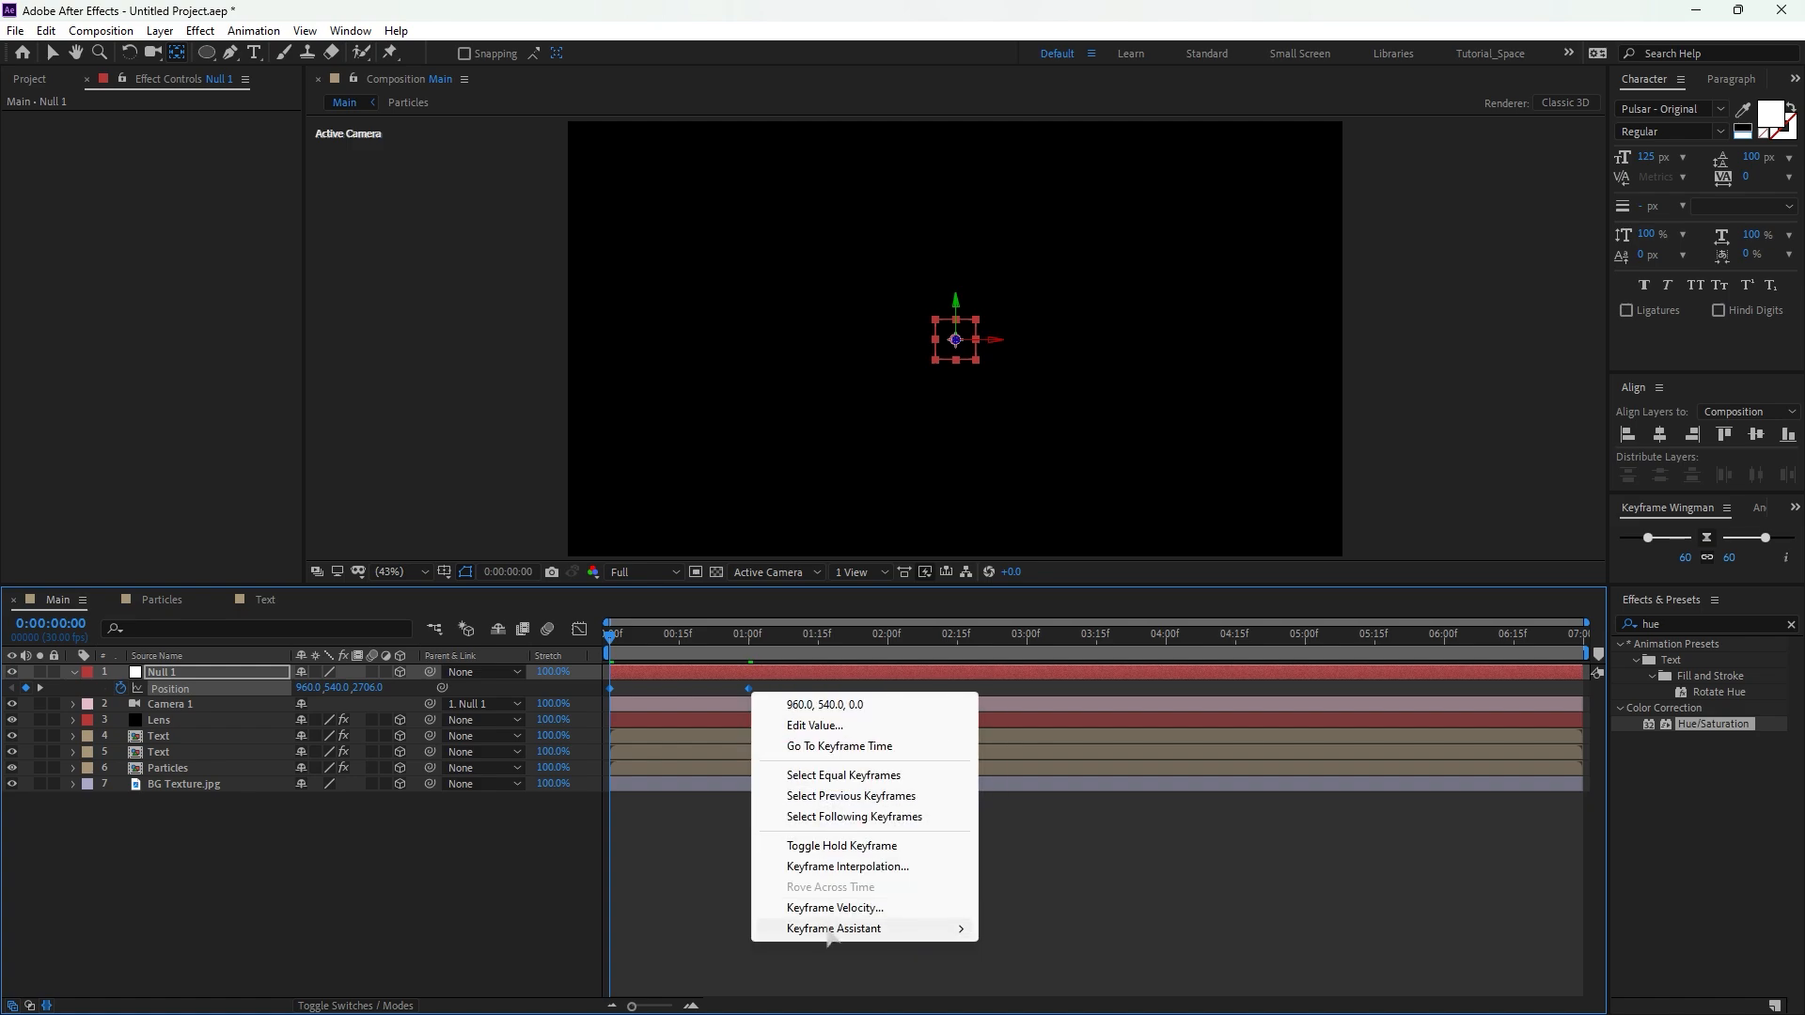
{"action": "mouse_move", "coordinate": [835, 929]}
{"action": "left_click", "coordinate": [1076, 788]}
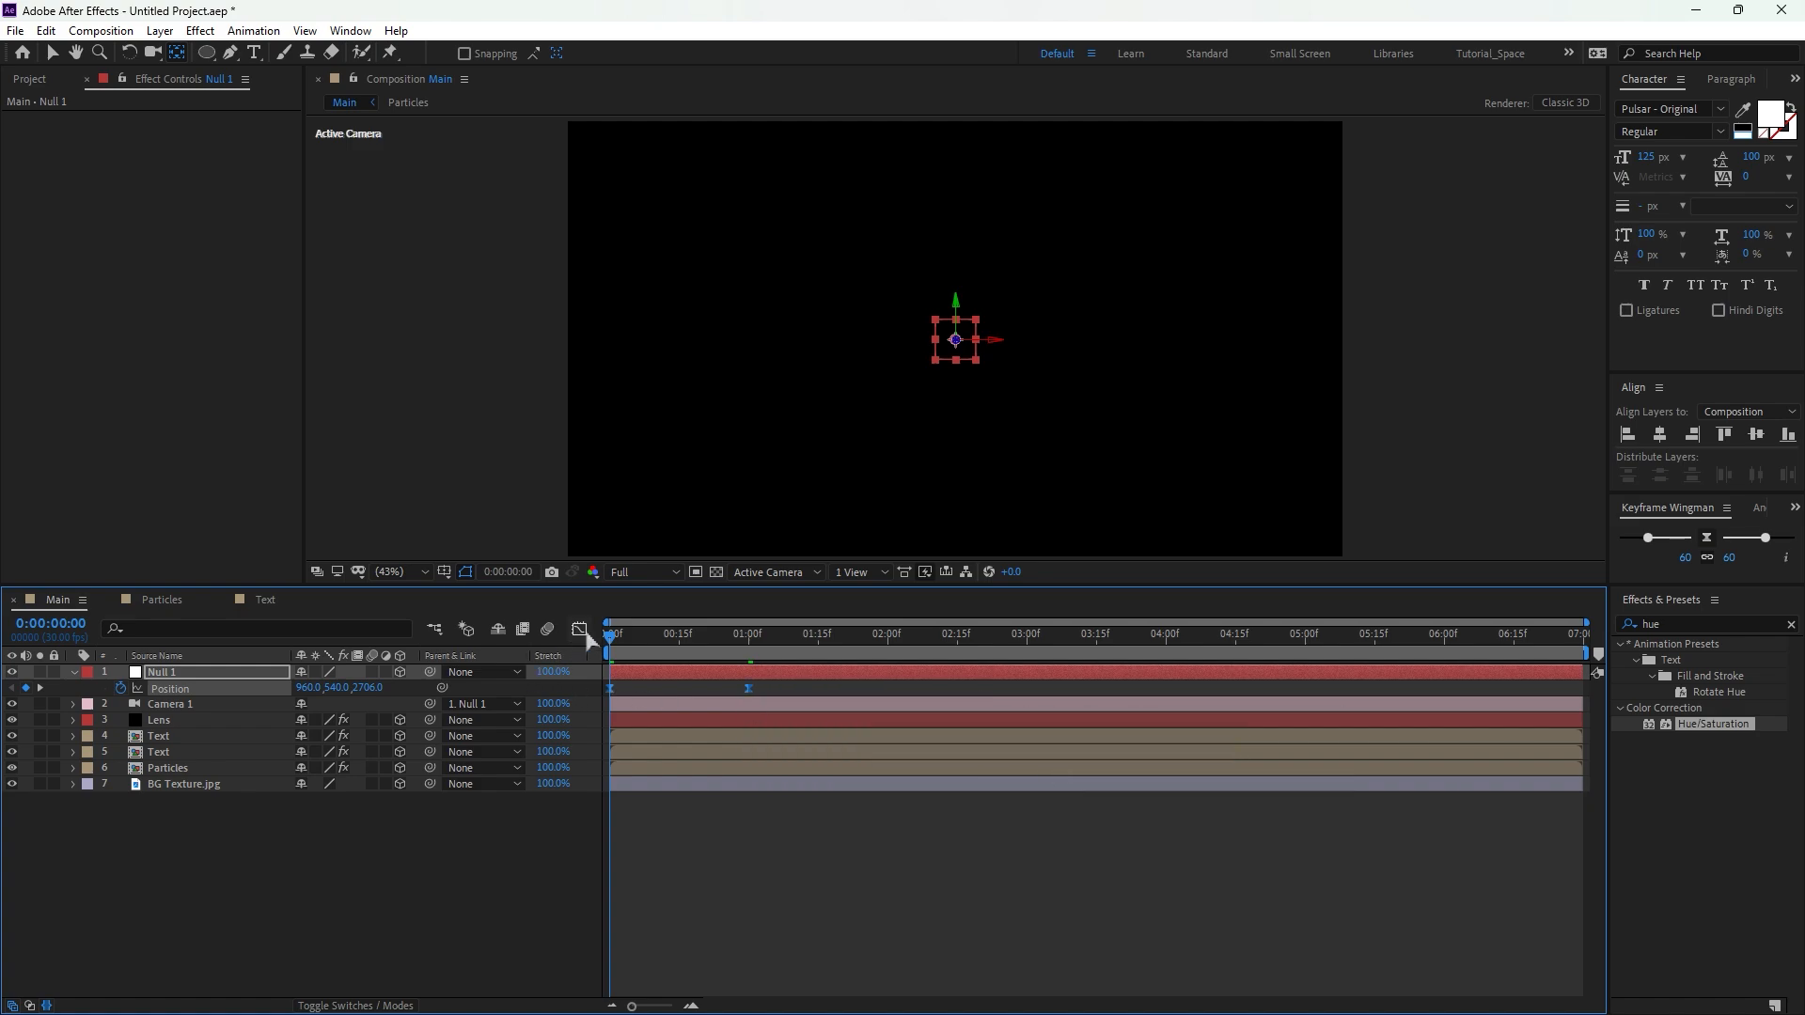
Reshape the graph curve of Null 1's Position so the move starts fast and eases strongly into the last keyframe.
{"action": "left_click", "coordinate": [579, 629]}
{"action": "left_click_drag", "start_coordinate": [786, 923], "coordinate": [611, 949]}
{"action": "left_click", "coordinate": [579, 630]}
{"action": "left_click_drag", "start_coordinate": [638, 643], "coordinate": [665, 647]}
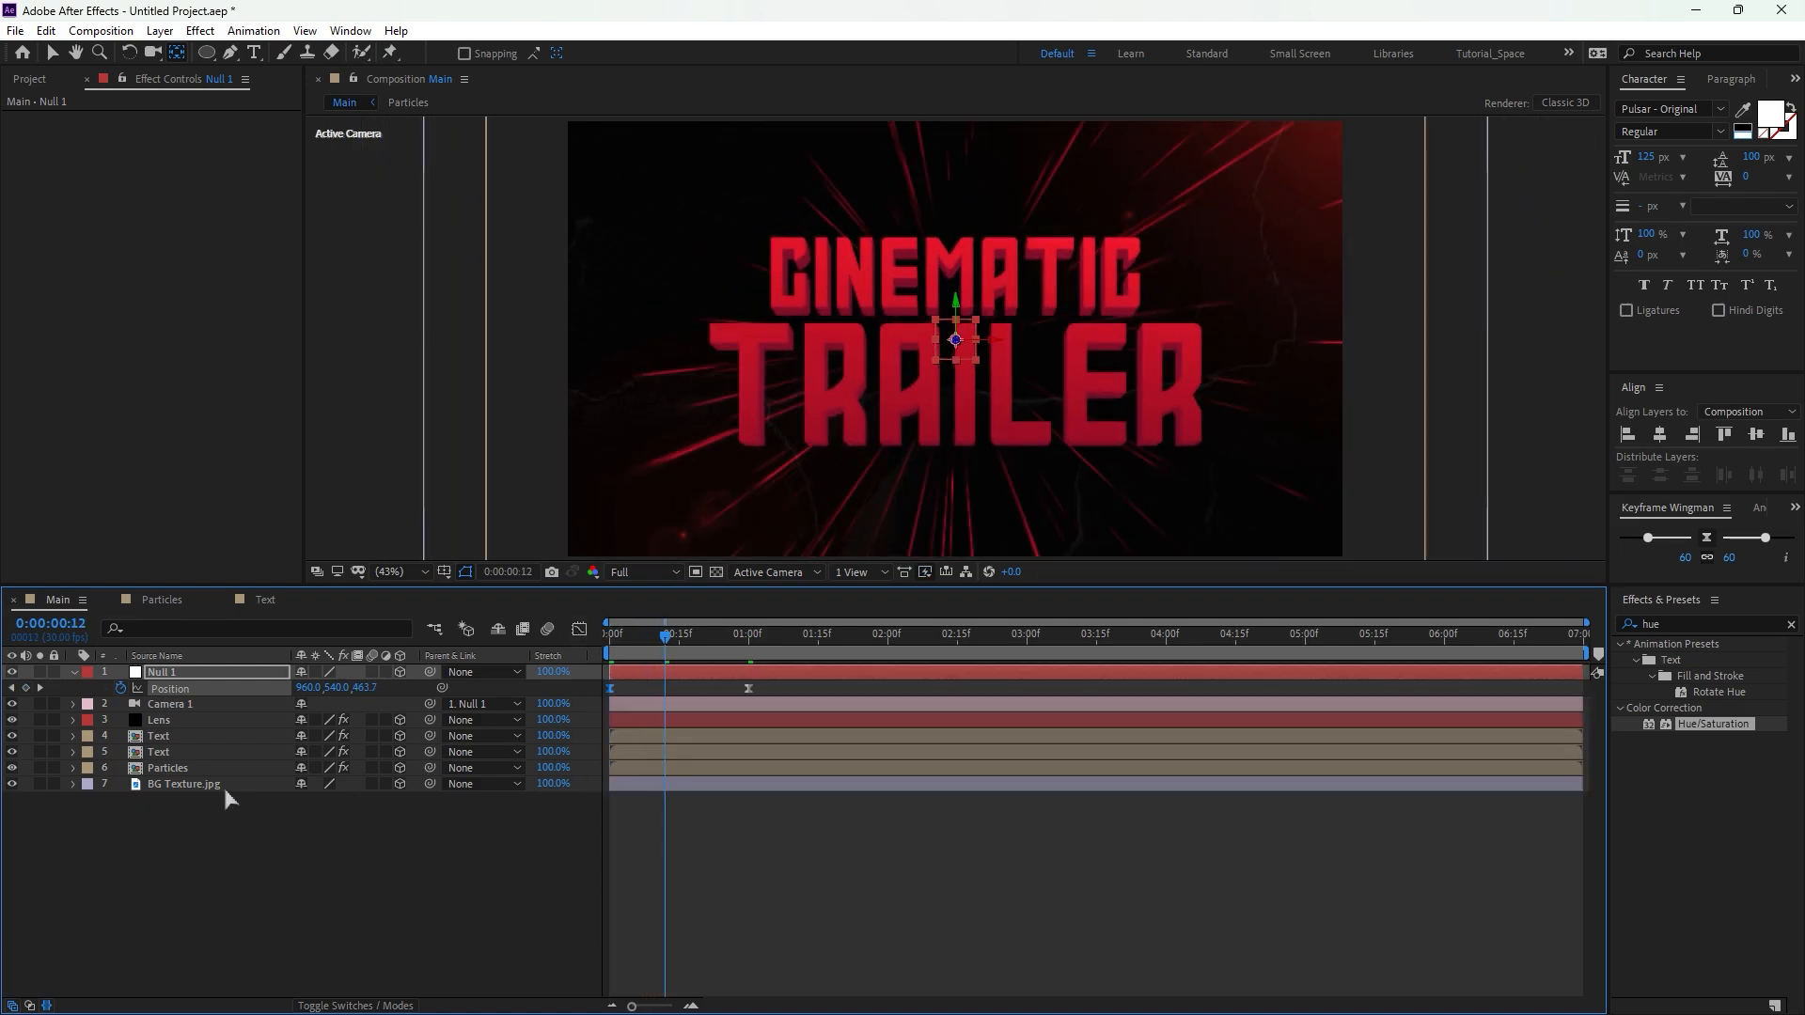
Push the BG Texture.jpg layer back in depth by setting its Z Position to 602.
{"action": "left_click", "coordinate": [184, 784]}
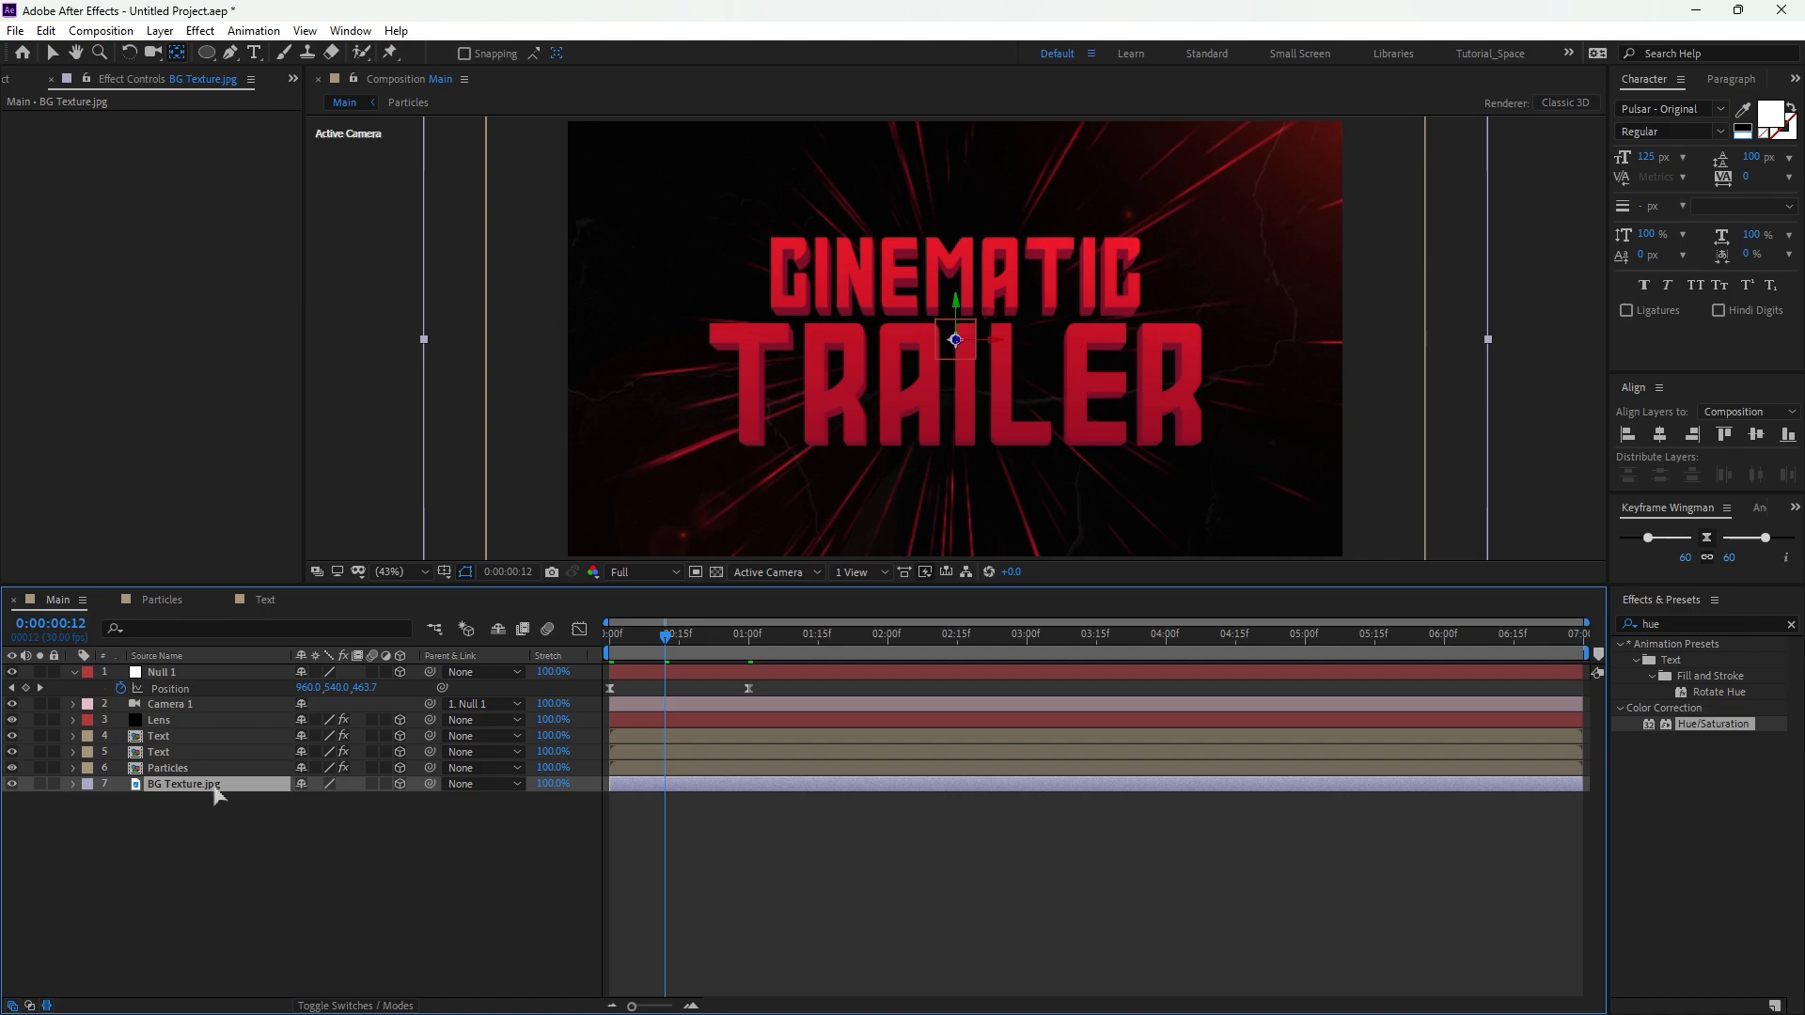
{"action": "key", "text": "p"}
{"action": "left_click_drag", "start_coordinate": [360, 800], "coordinate": [958, 829]}
Widen the BG Texture.jpg layer at 0:00:01:00 until it extends past the frame's sides, and preview the camera move from the start.
{"action": "left_click_drag", "start_coordinate": [665, 635], "coordinate": [752, 666]}
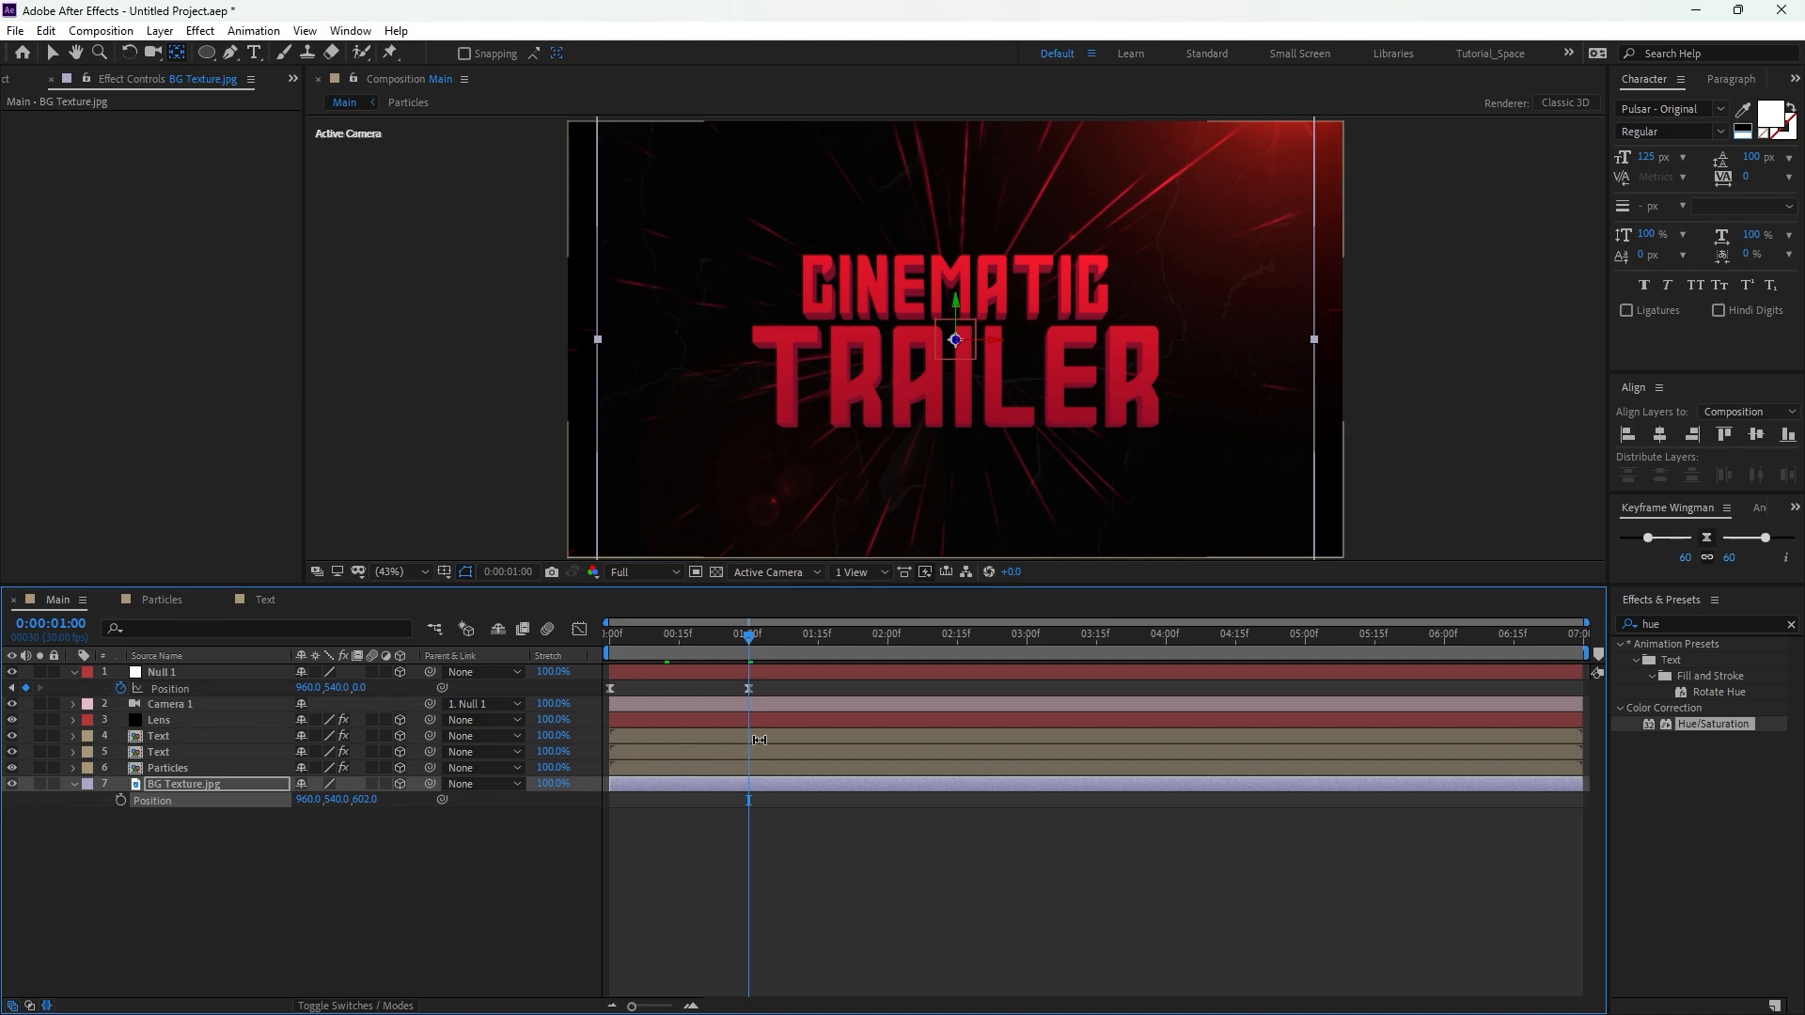
{"action": "key", "text": "v"}
{"action": "left_click_drag", "start_coordinate": [1314, 340], "coordinate": [1369, 357]}
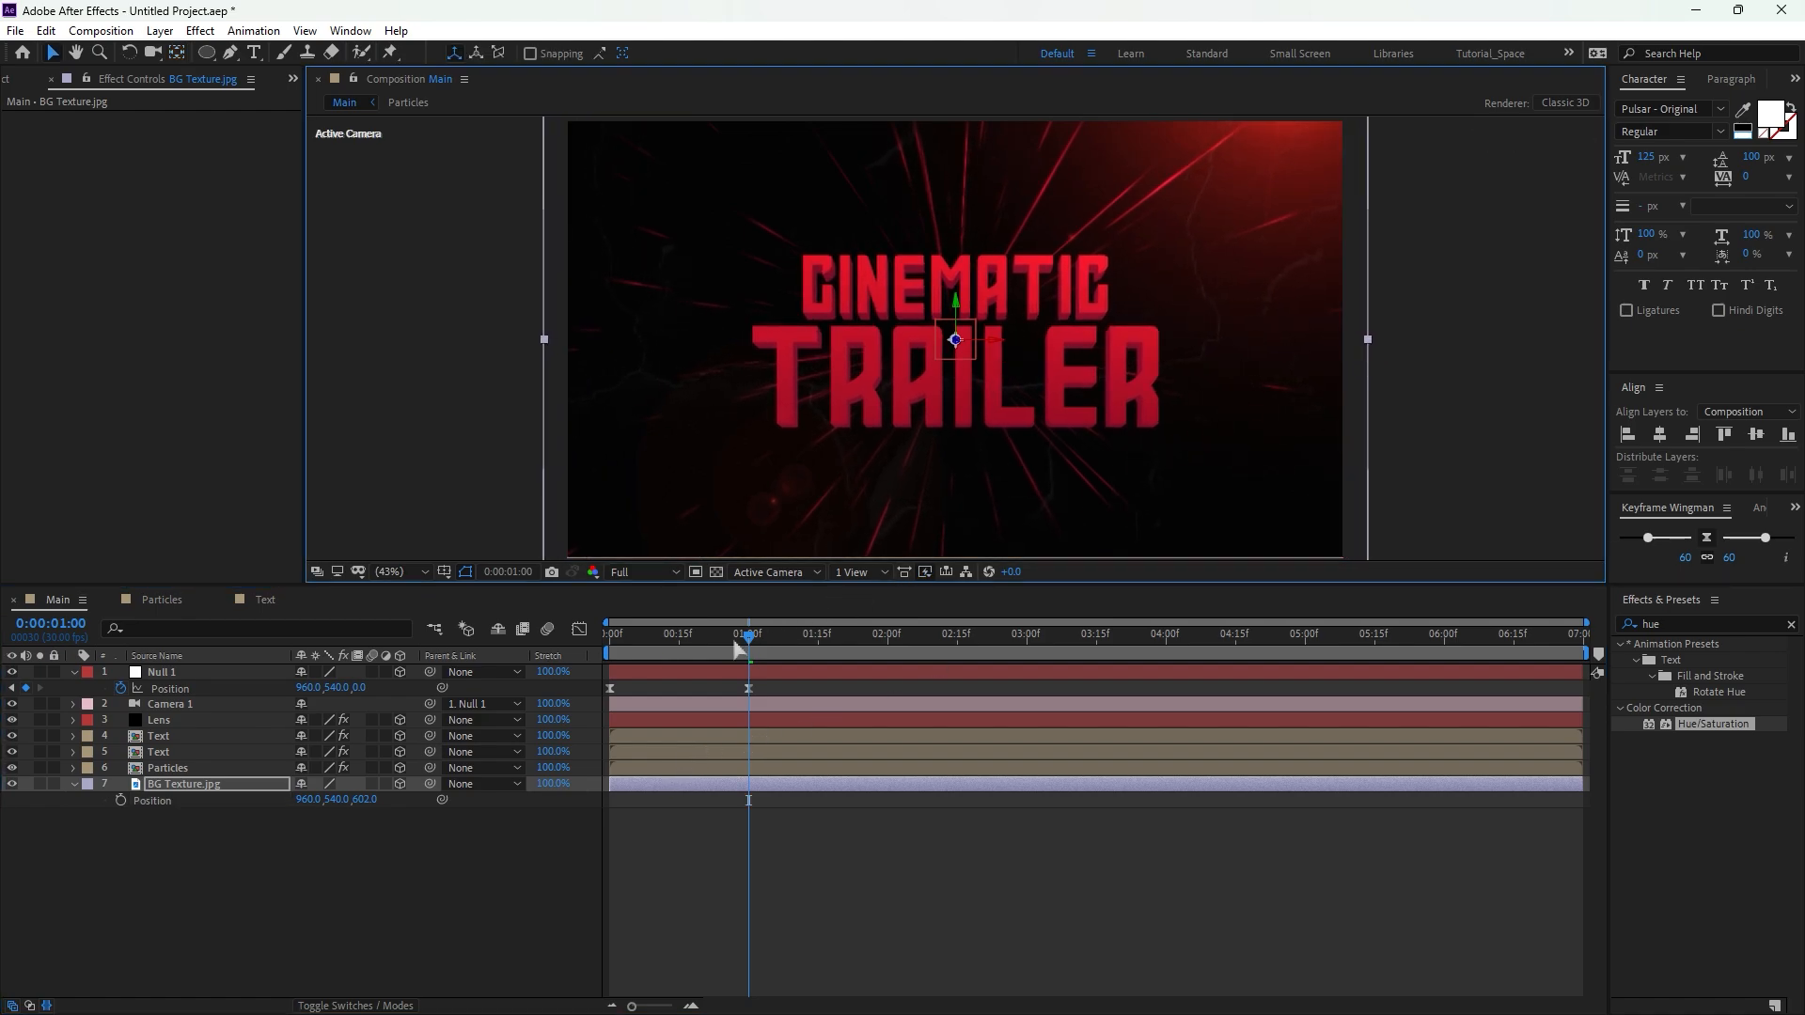
{"action": "left_click_drag", "start_coordinate": [739, 647], "coordinate": [645, 684]}
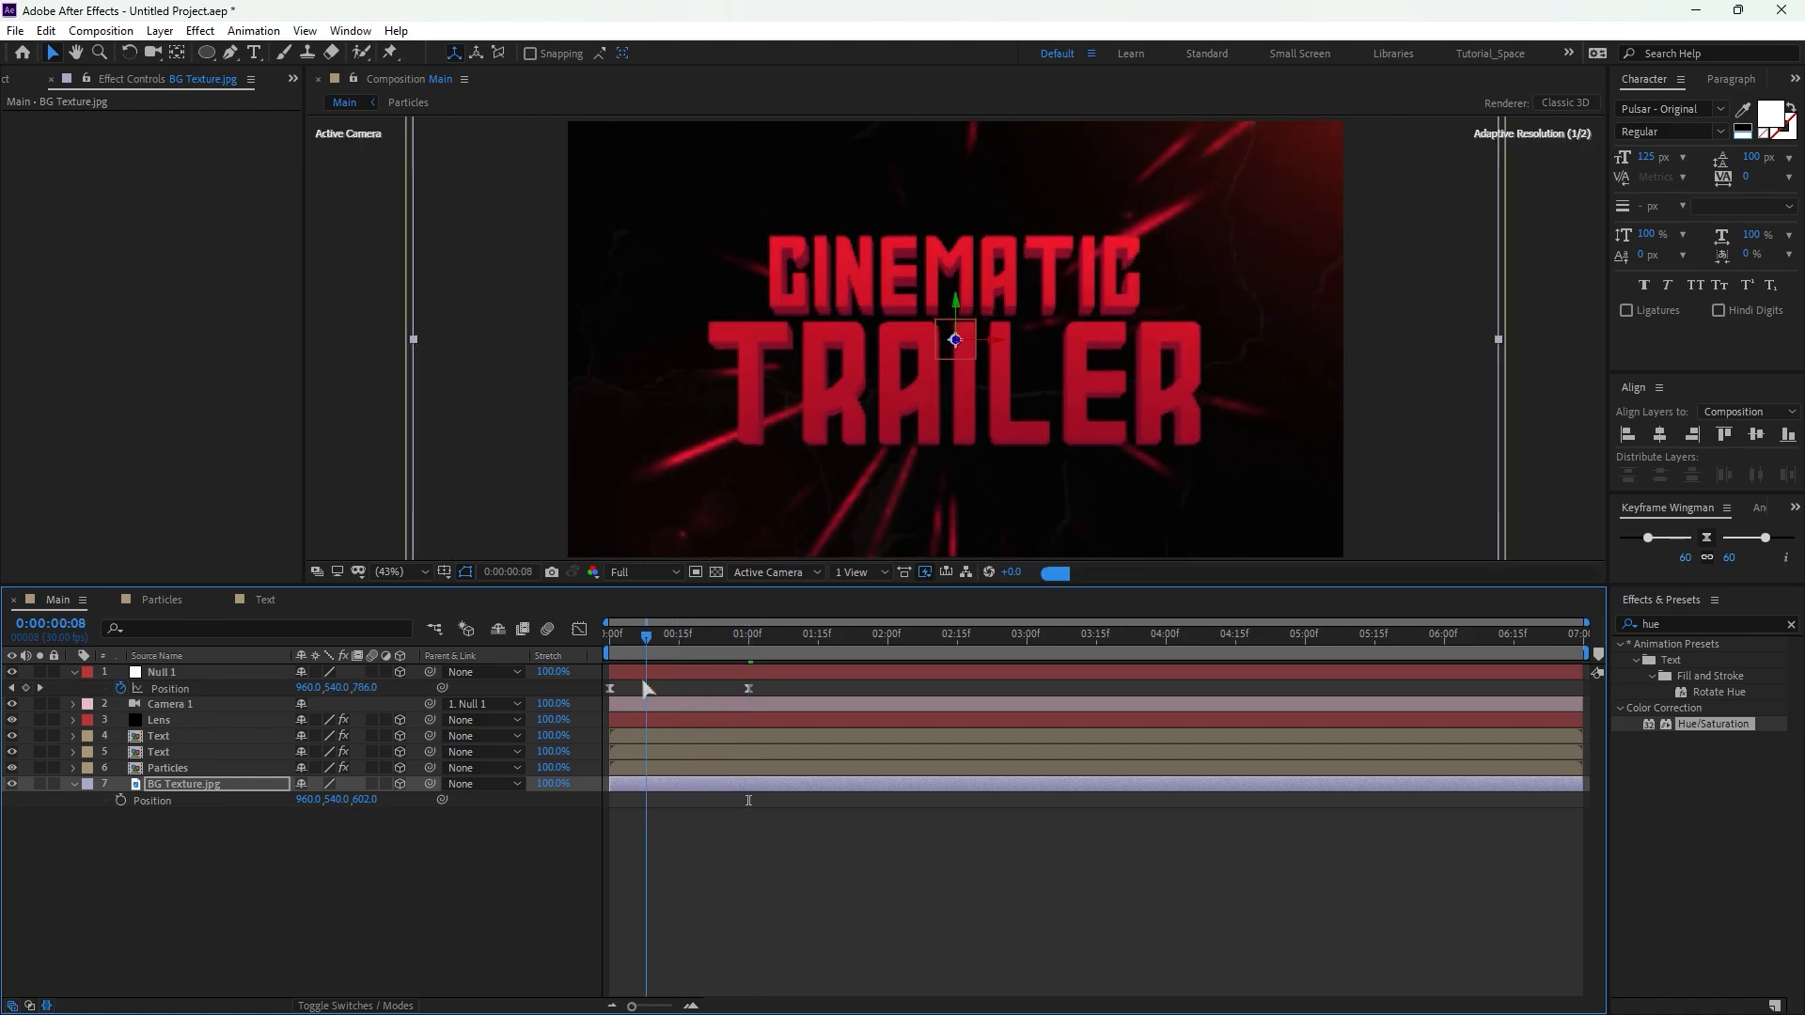
{"action": "key", "text": "Home"}
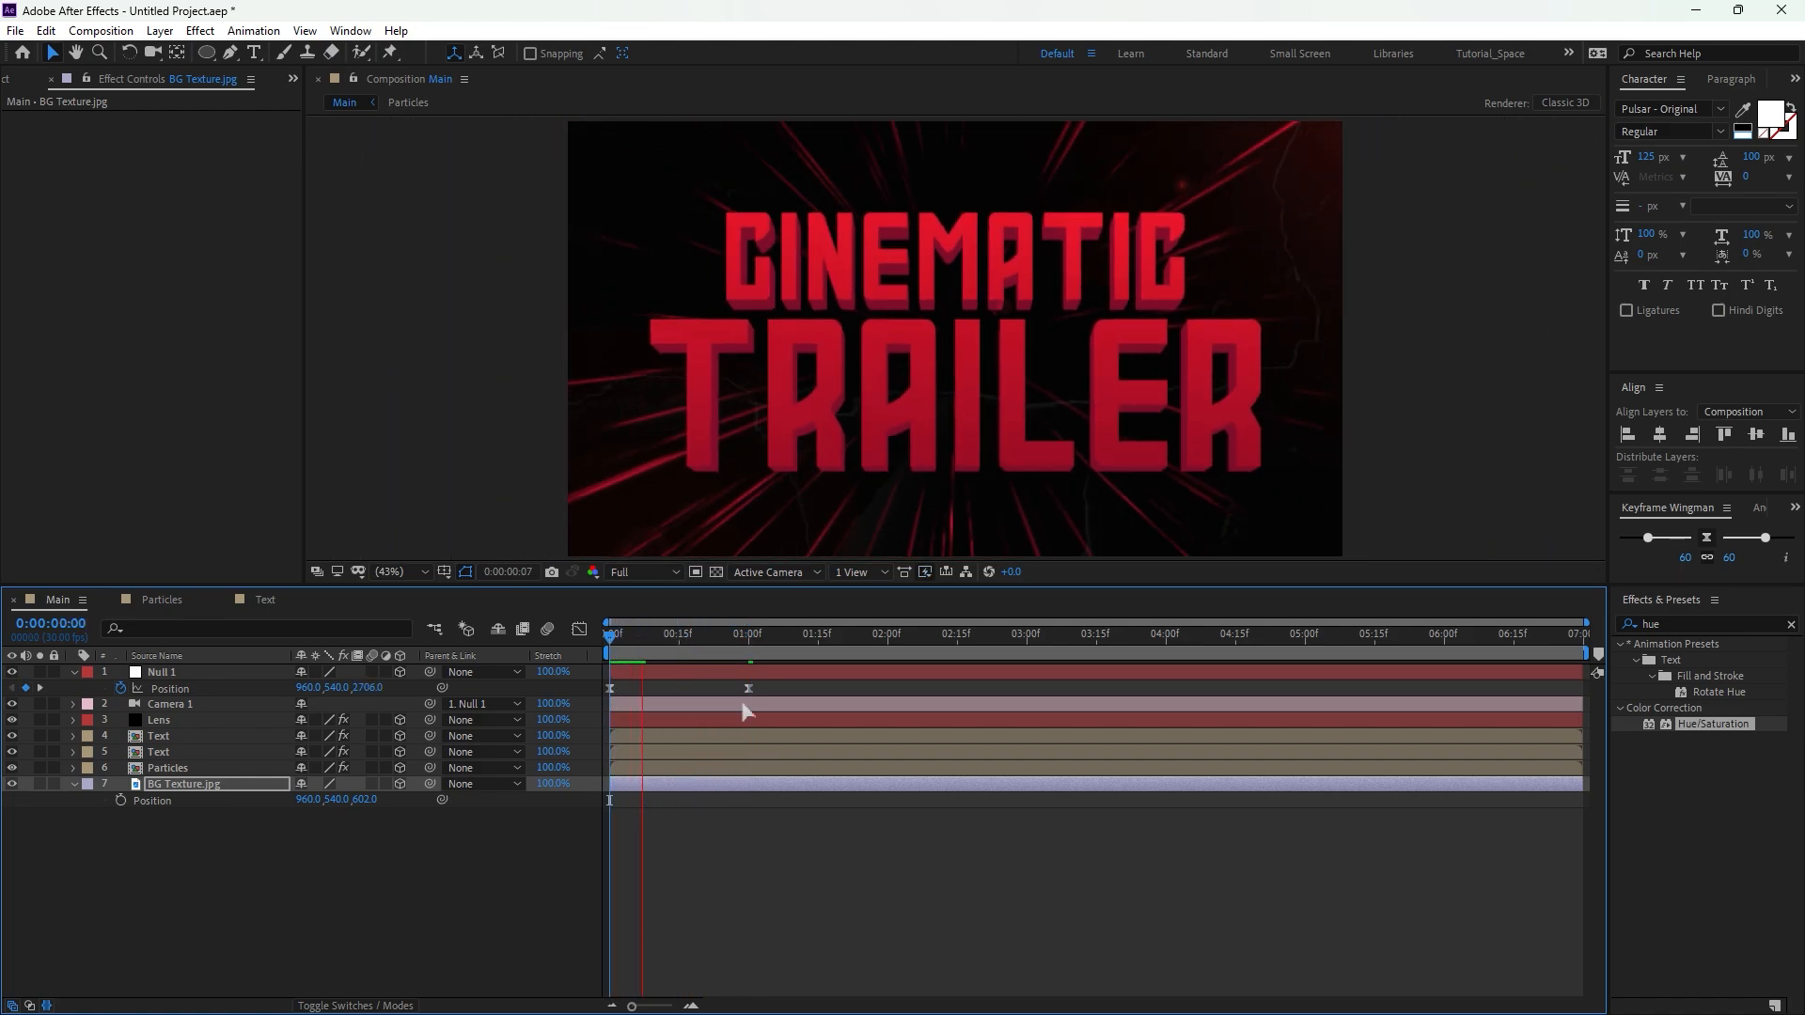